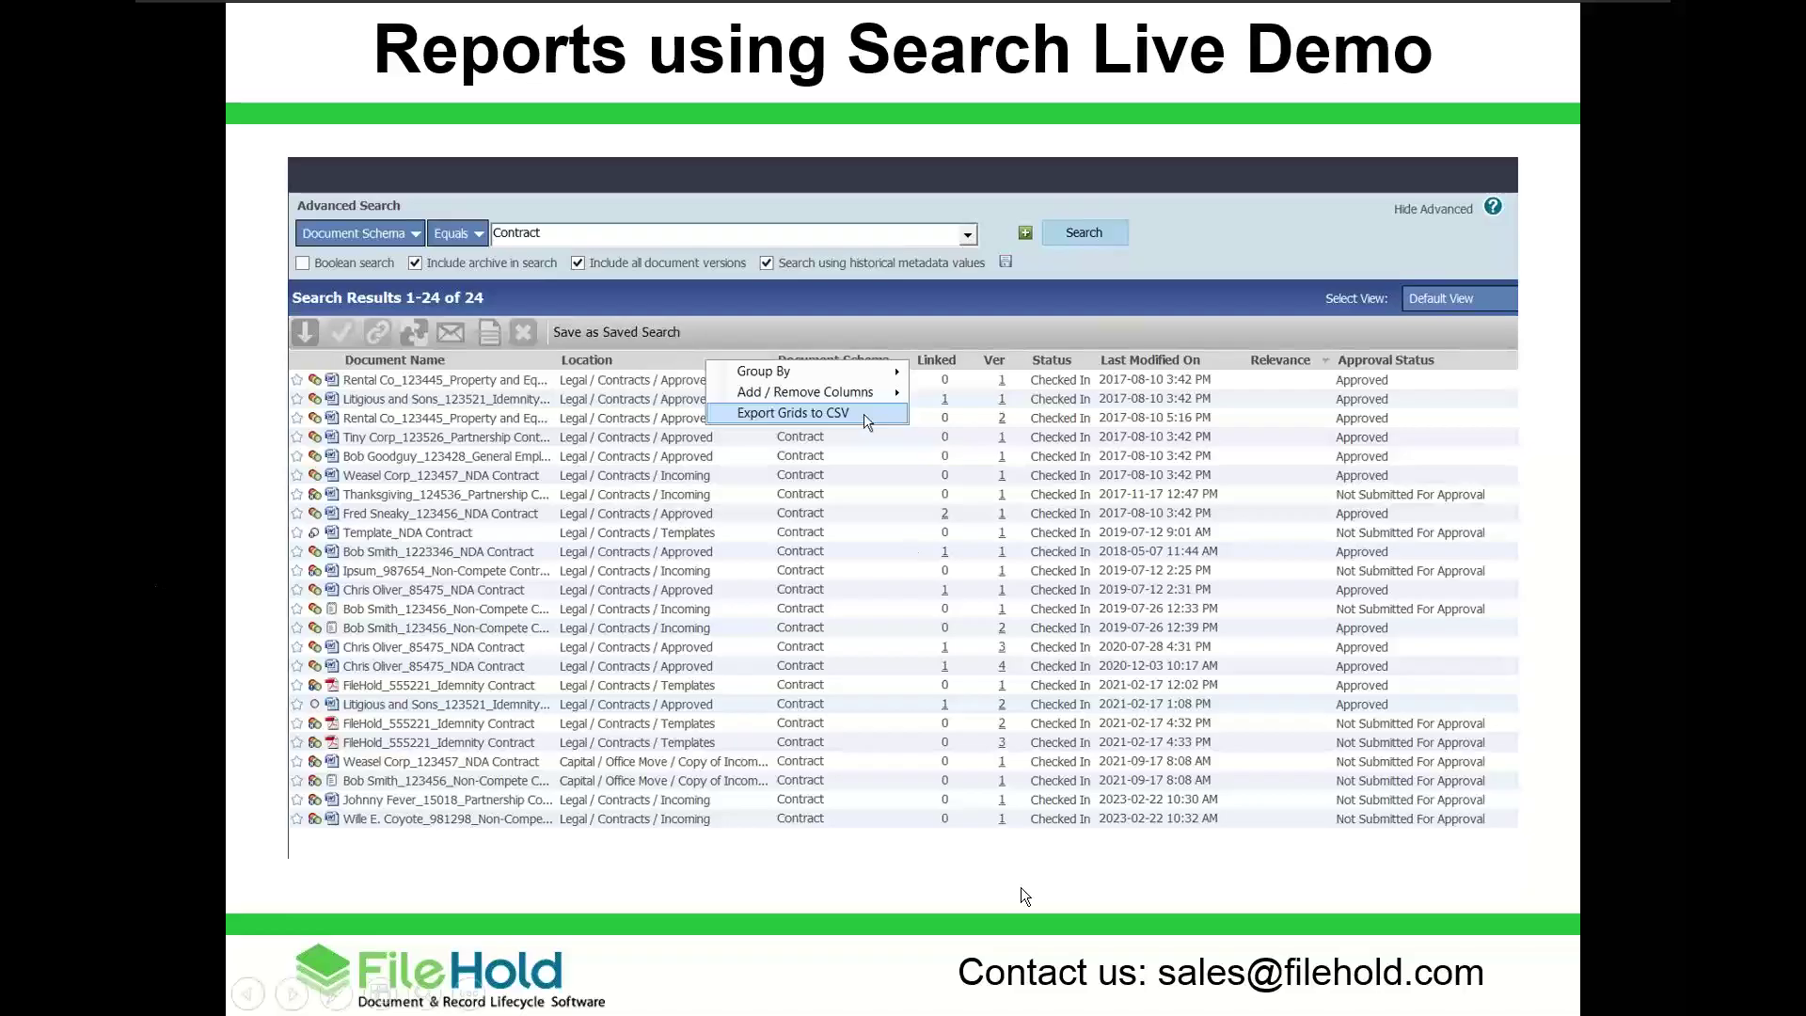
Switch from the slide show to FileHold and open Search with the branches of the library tree collapsed.
key(Escape)
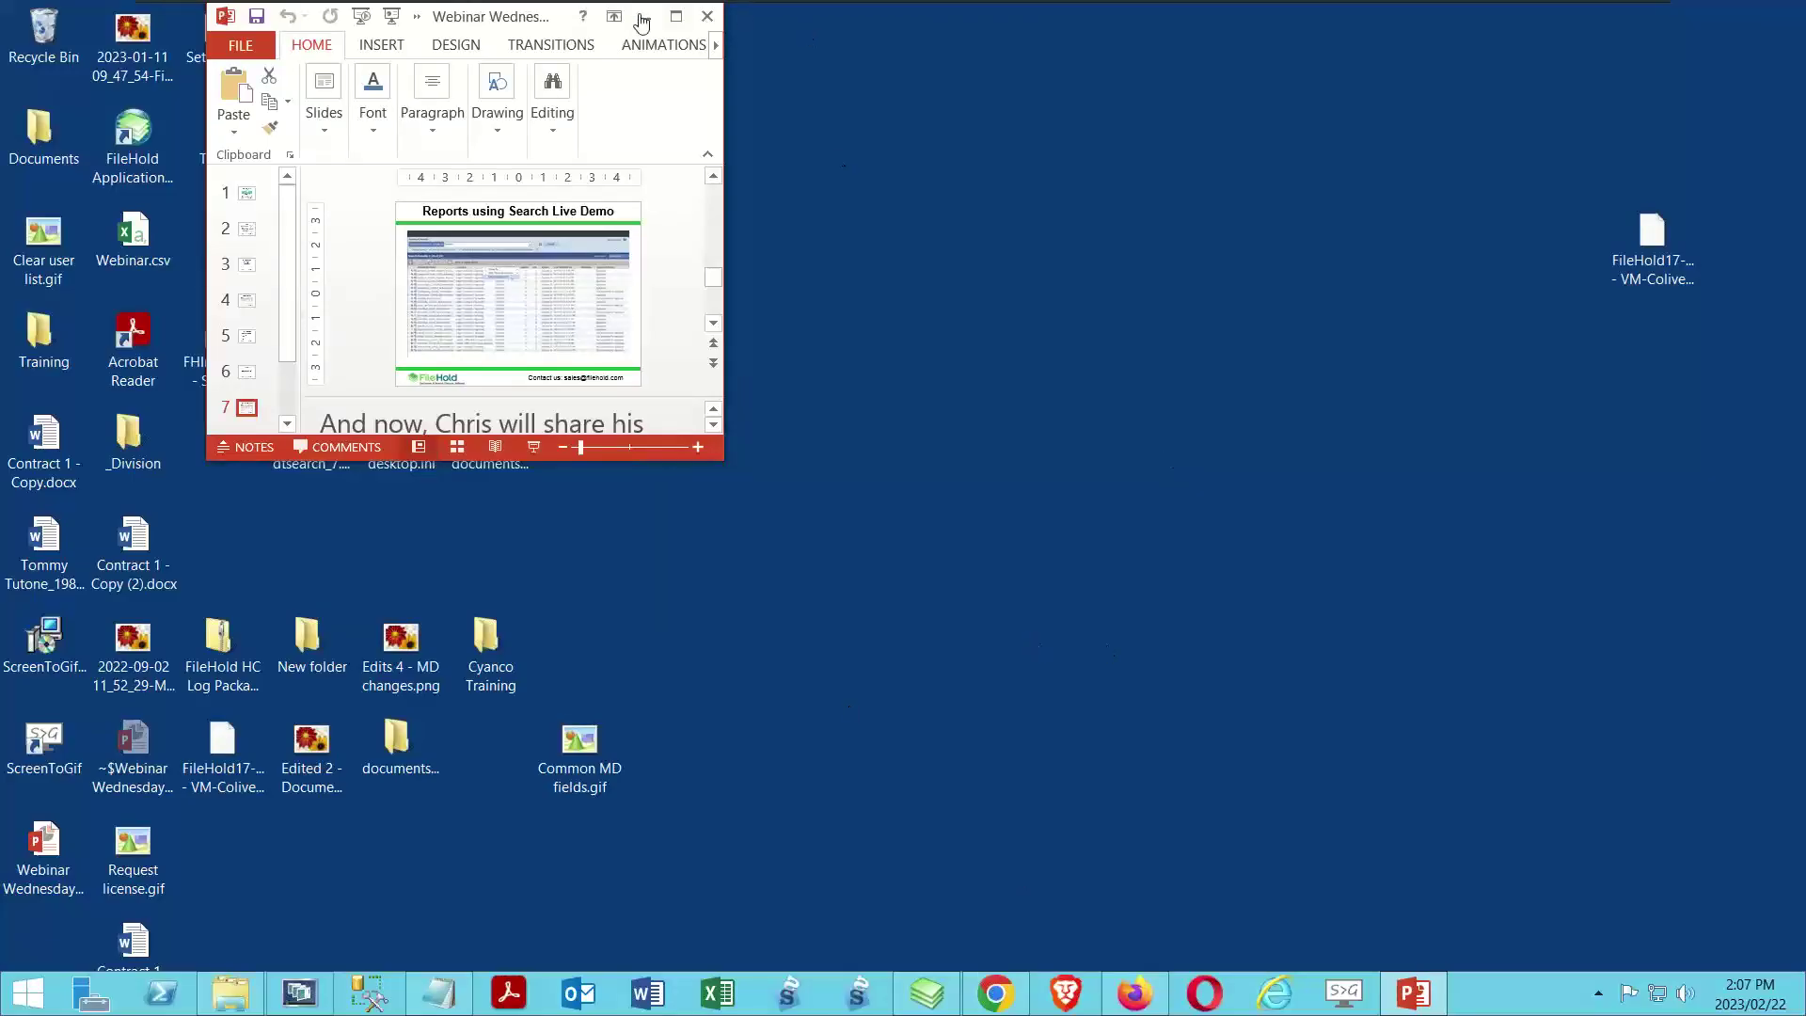
click(643, 17)
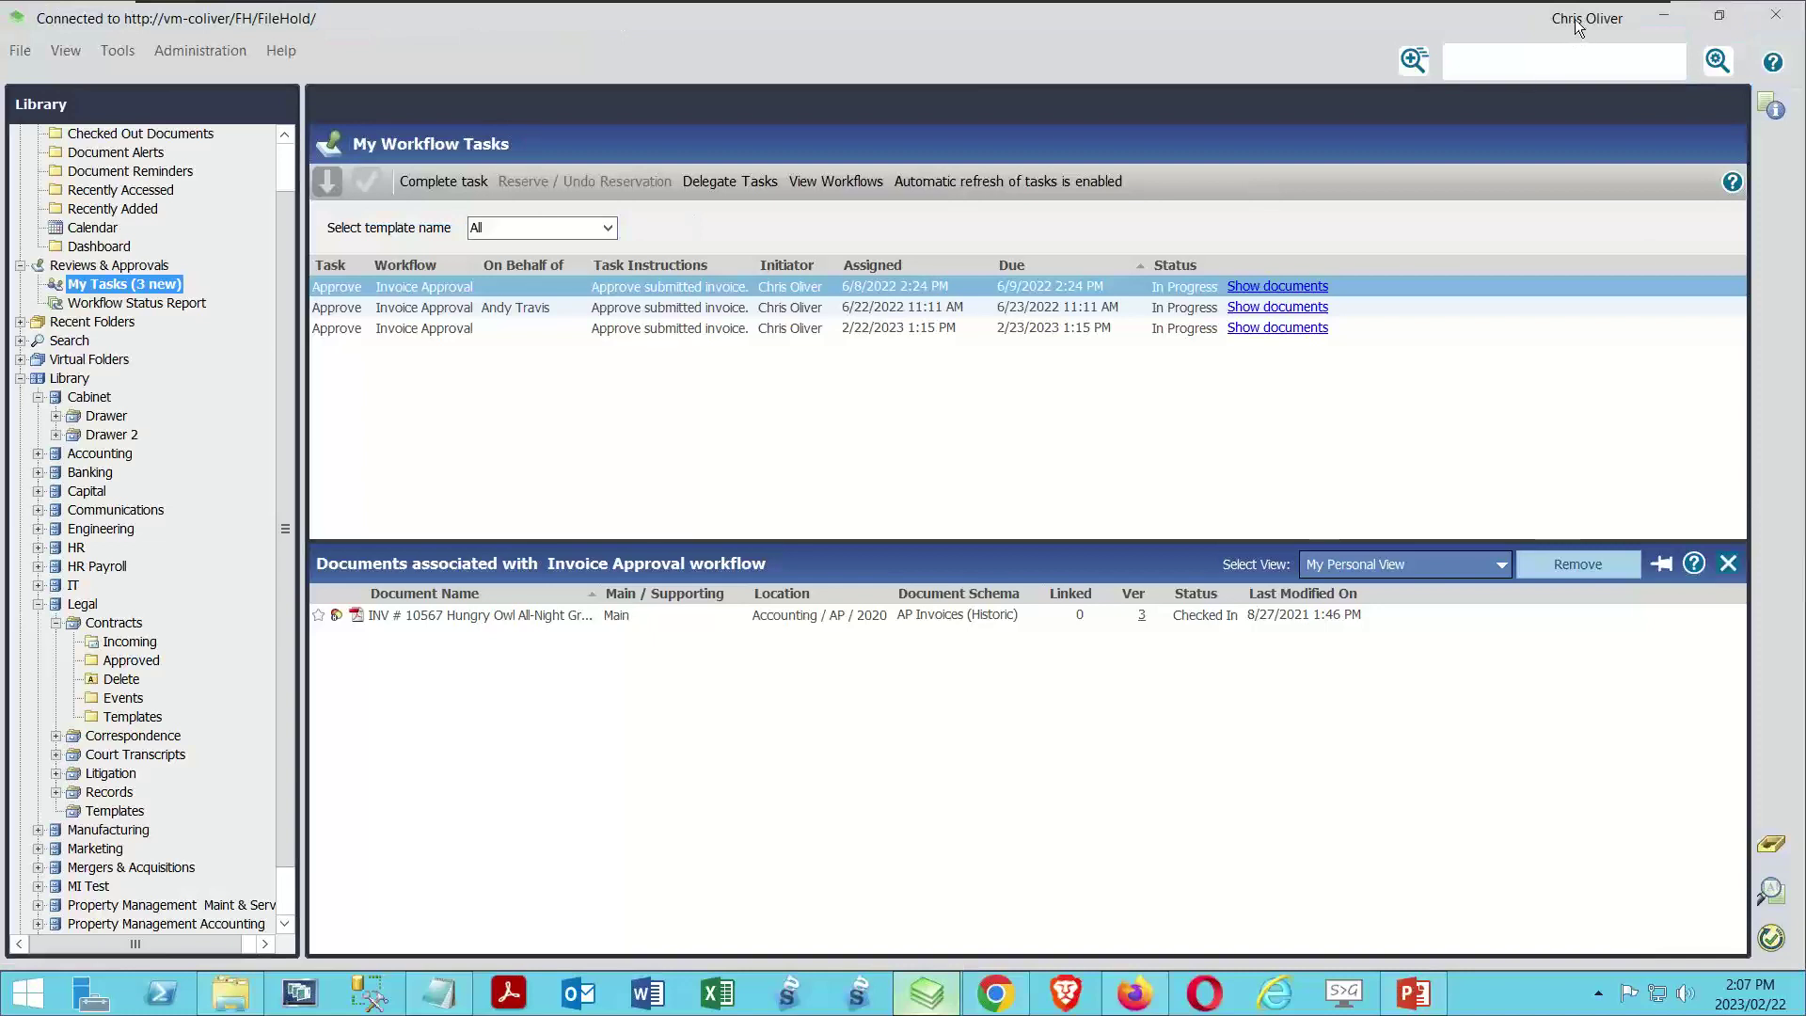
click(20, 265)
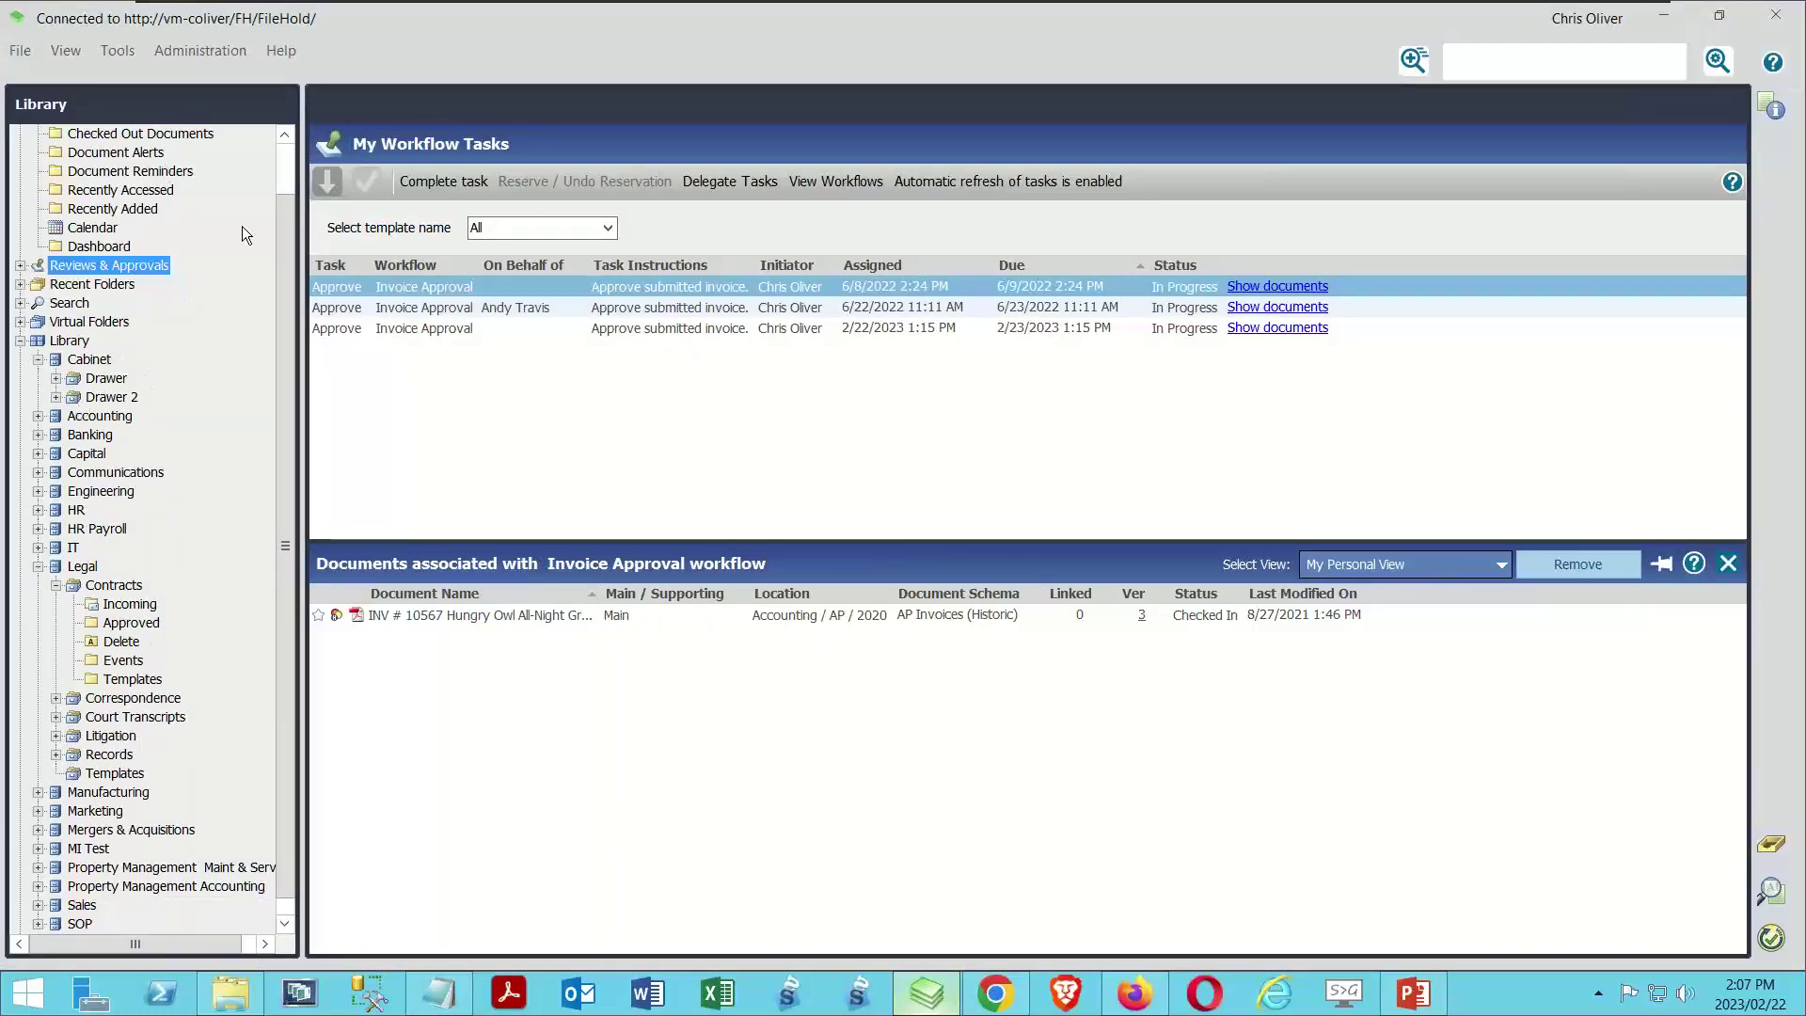
scroll(132, 202, up, 1)
click(94, 152)
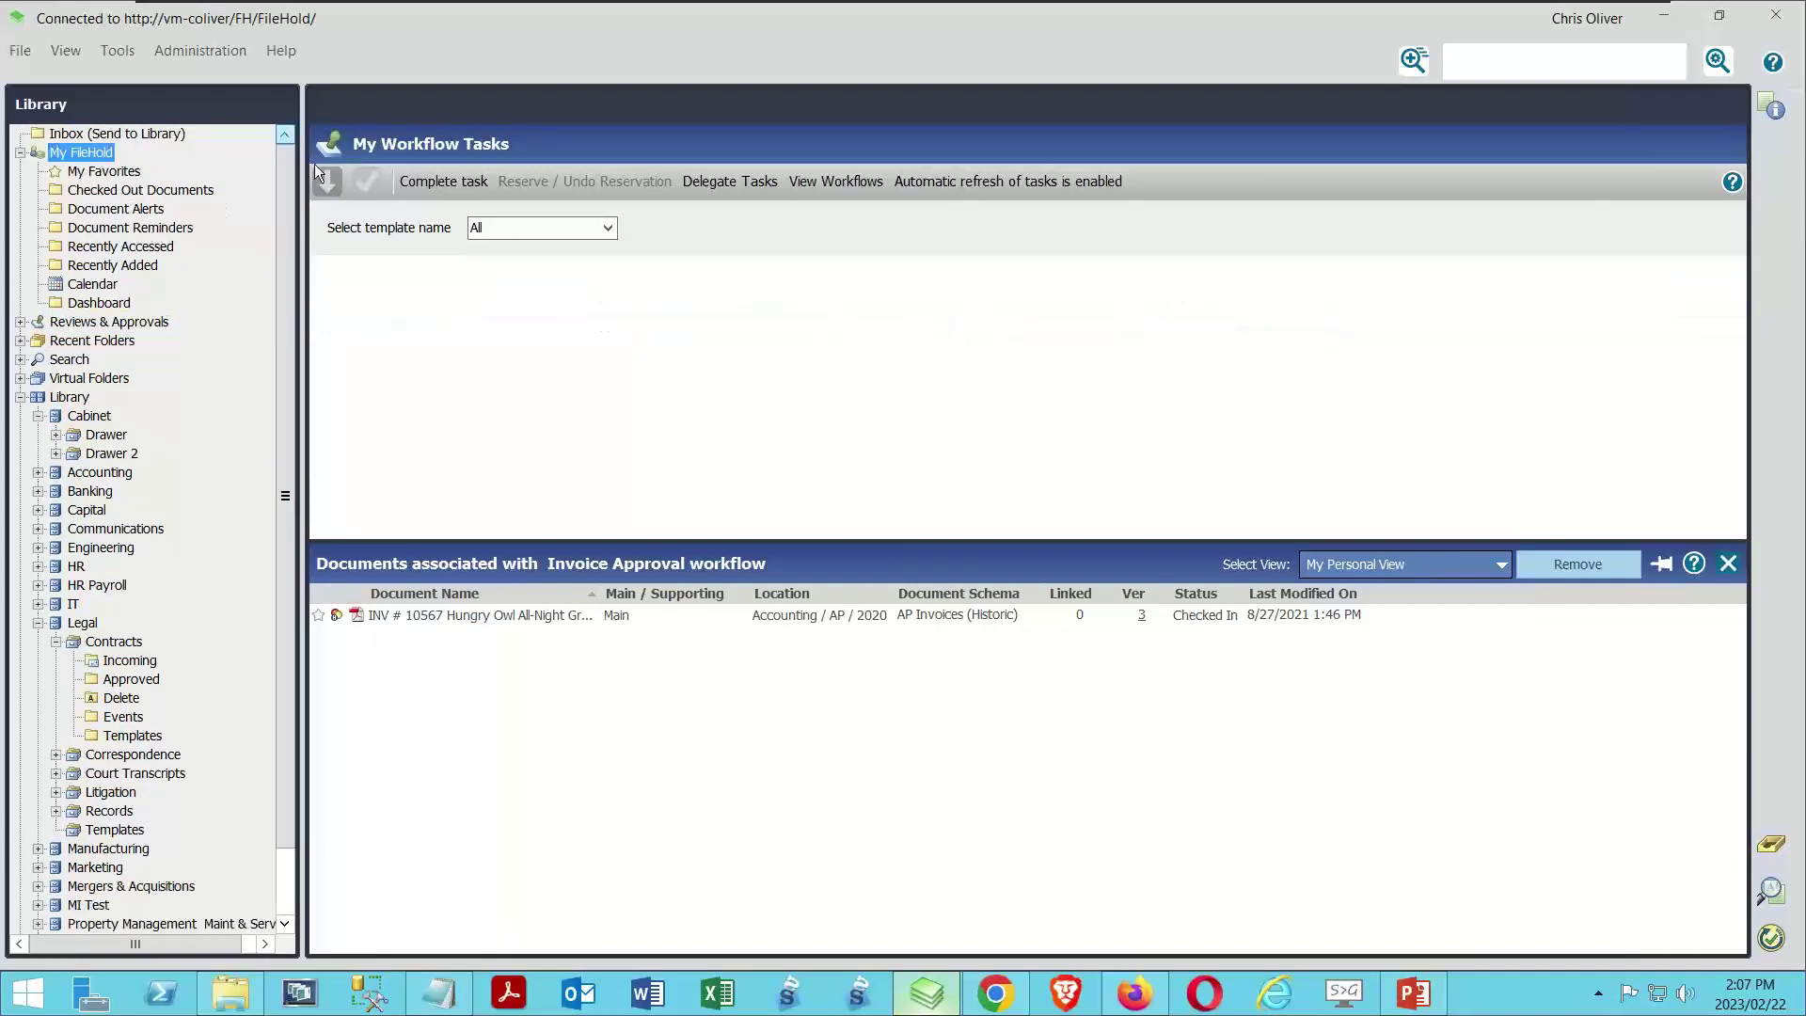
click(73, 361)
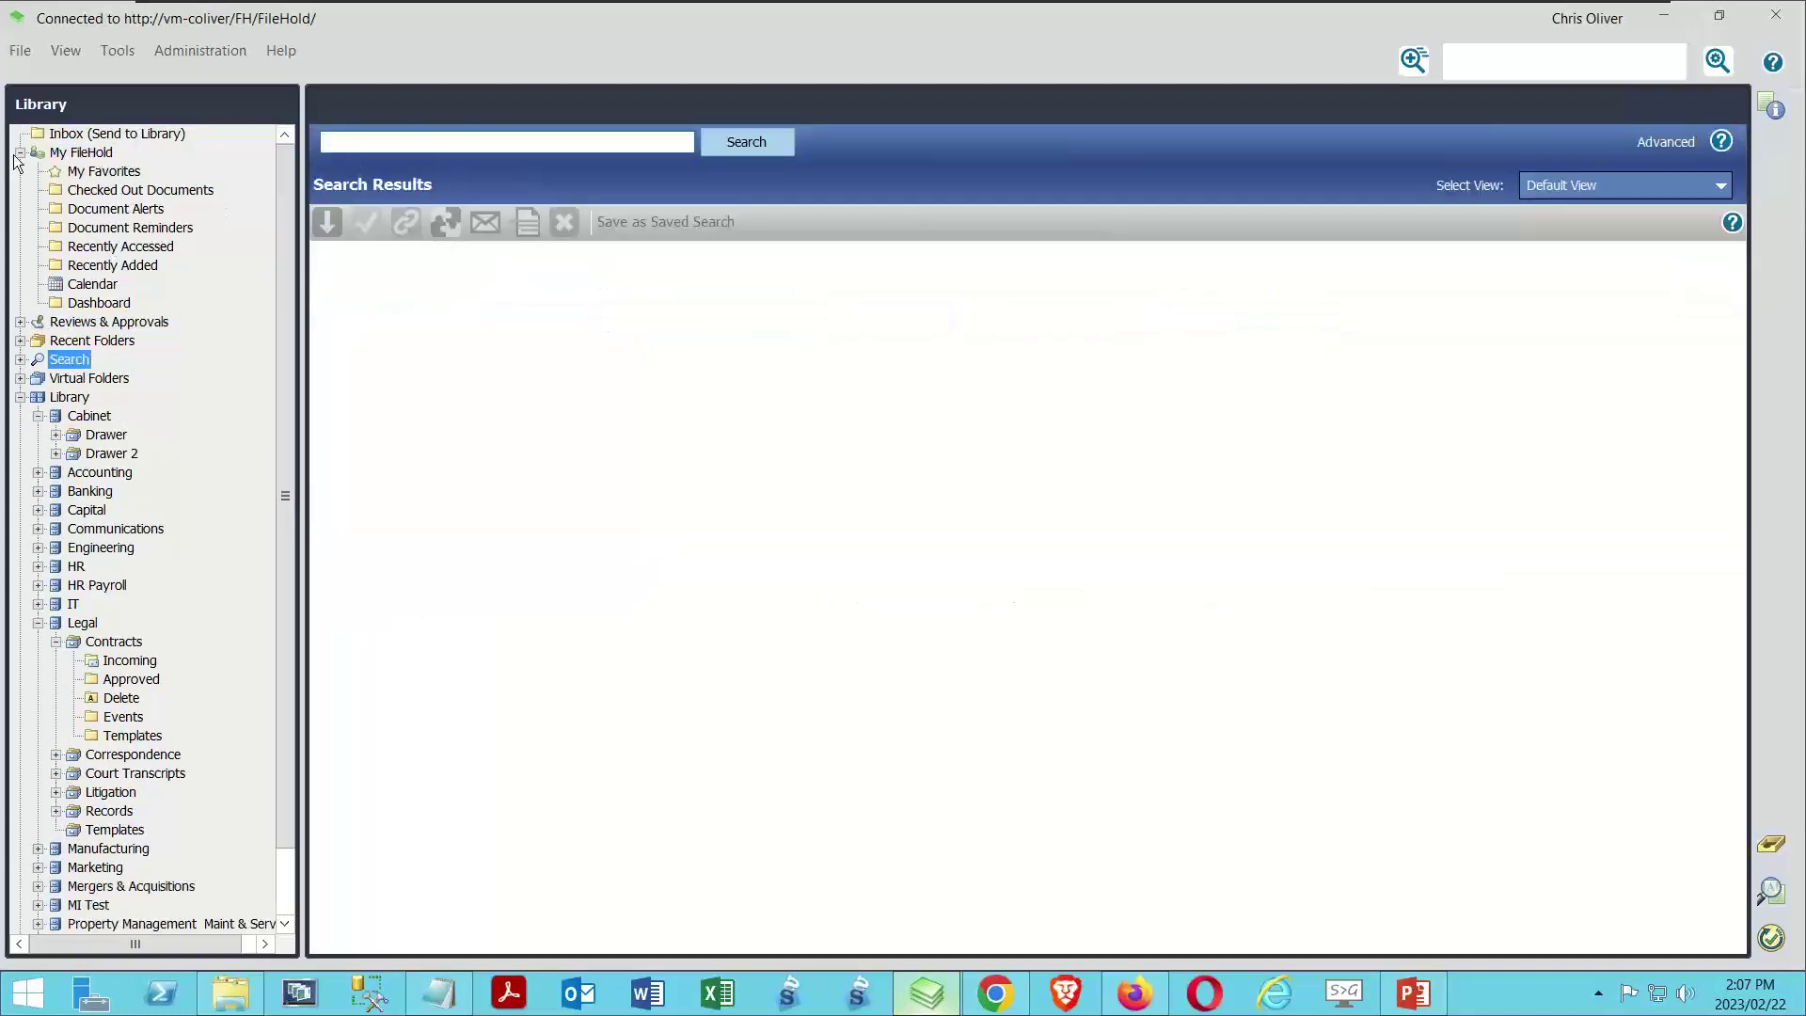
click(19, 153)
click(20, 246)
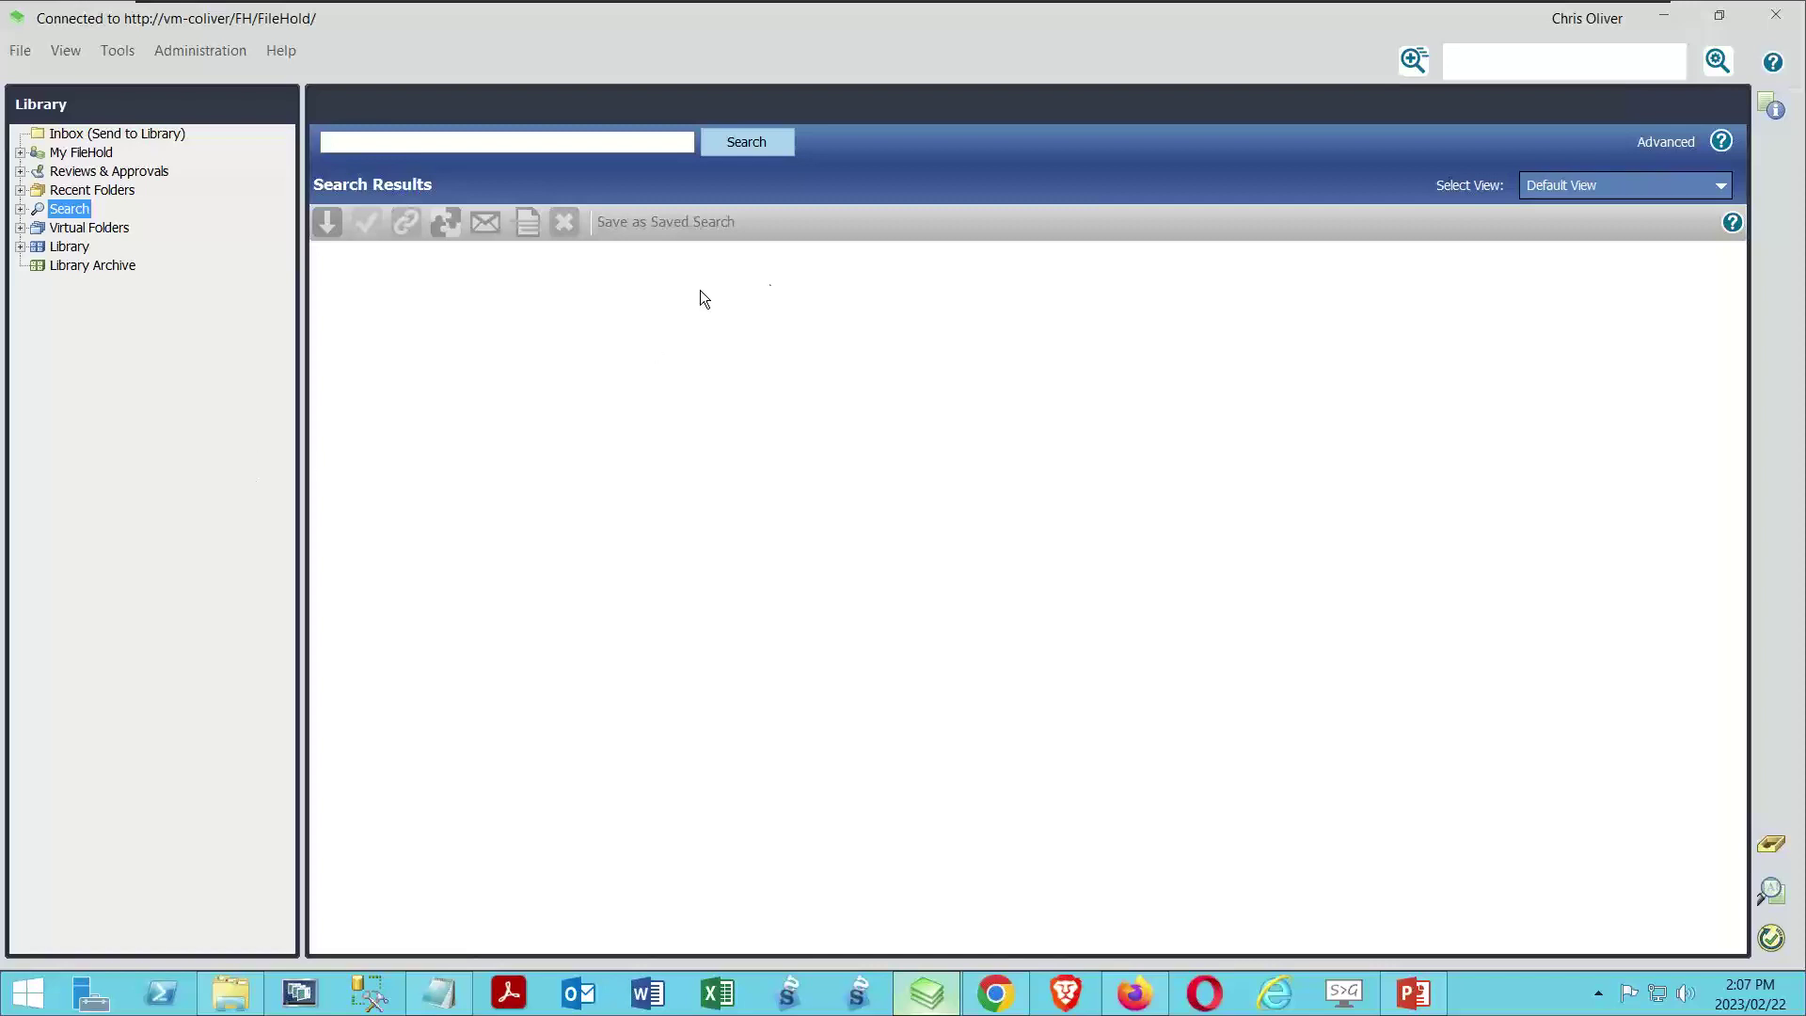
Run an advanced search for documents whose Document Schema equals Contract.
click(1636, 140)
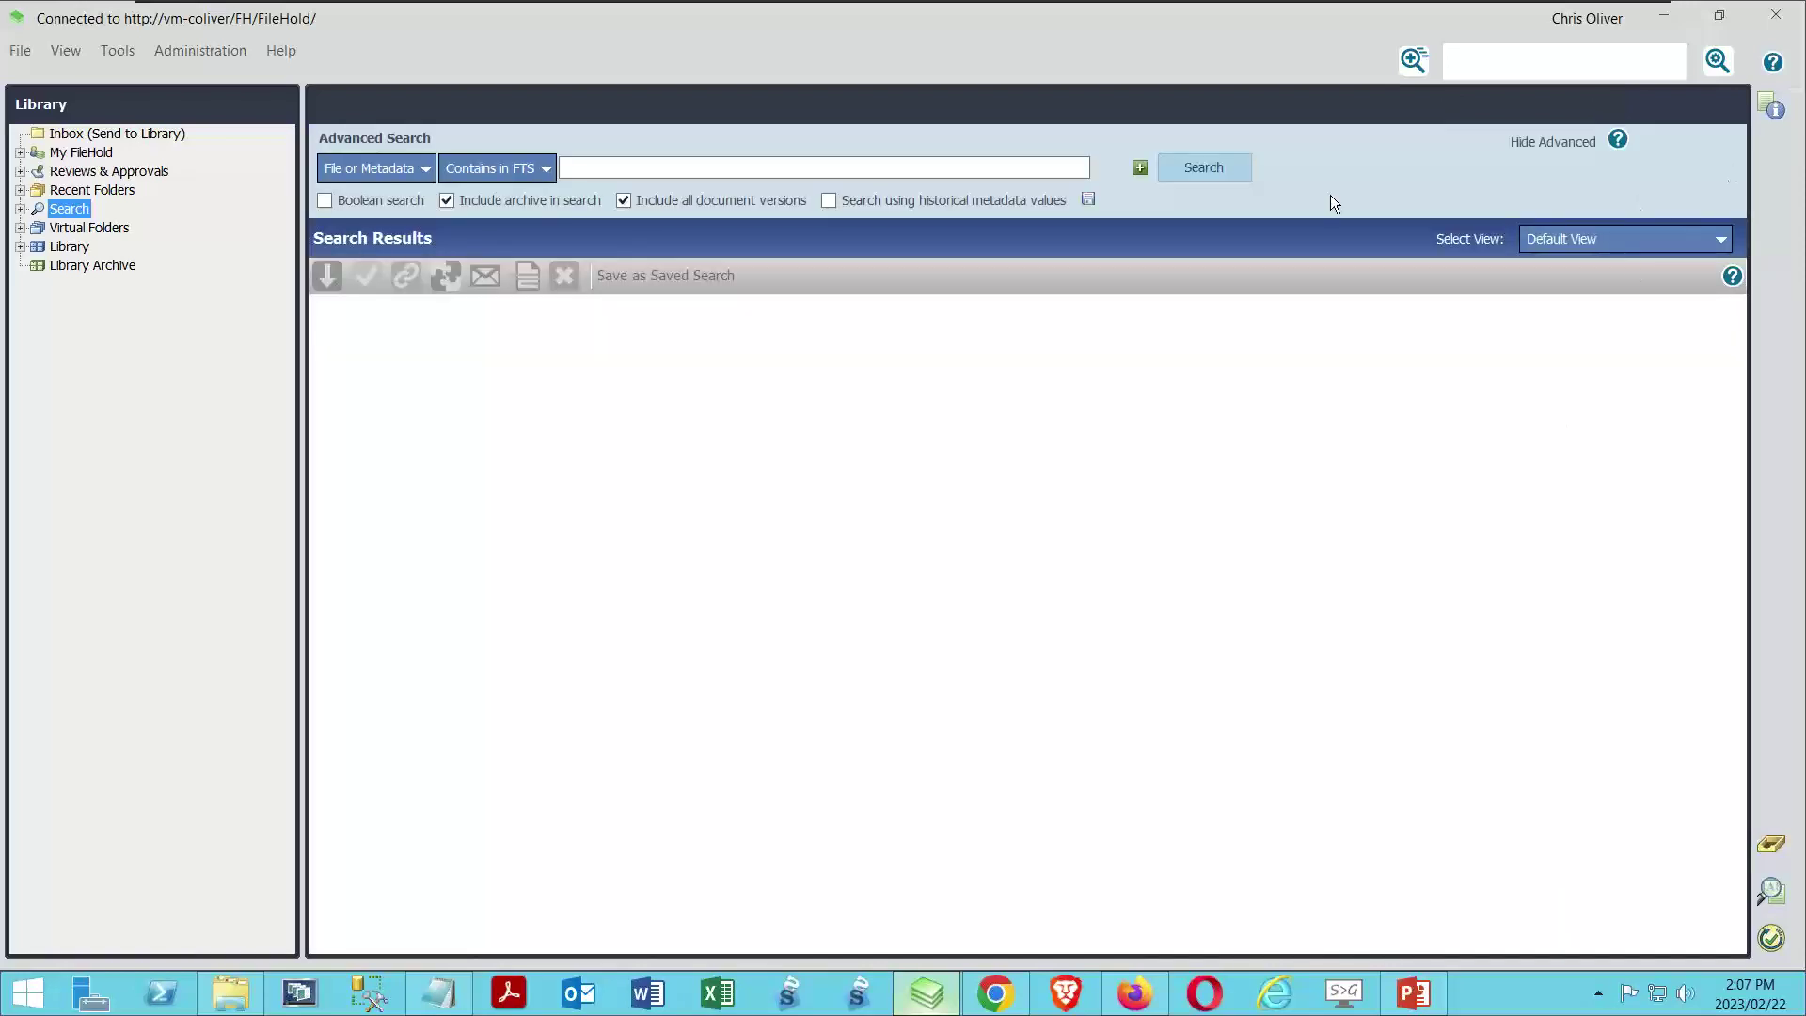
click(352, 177)
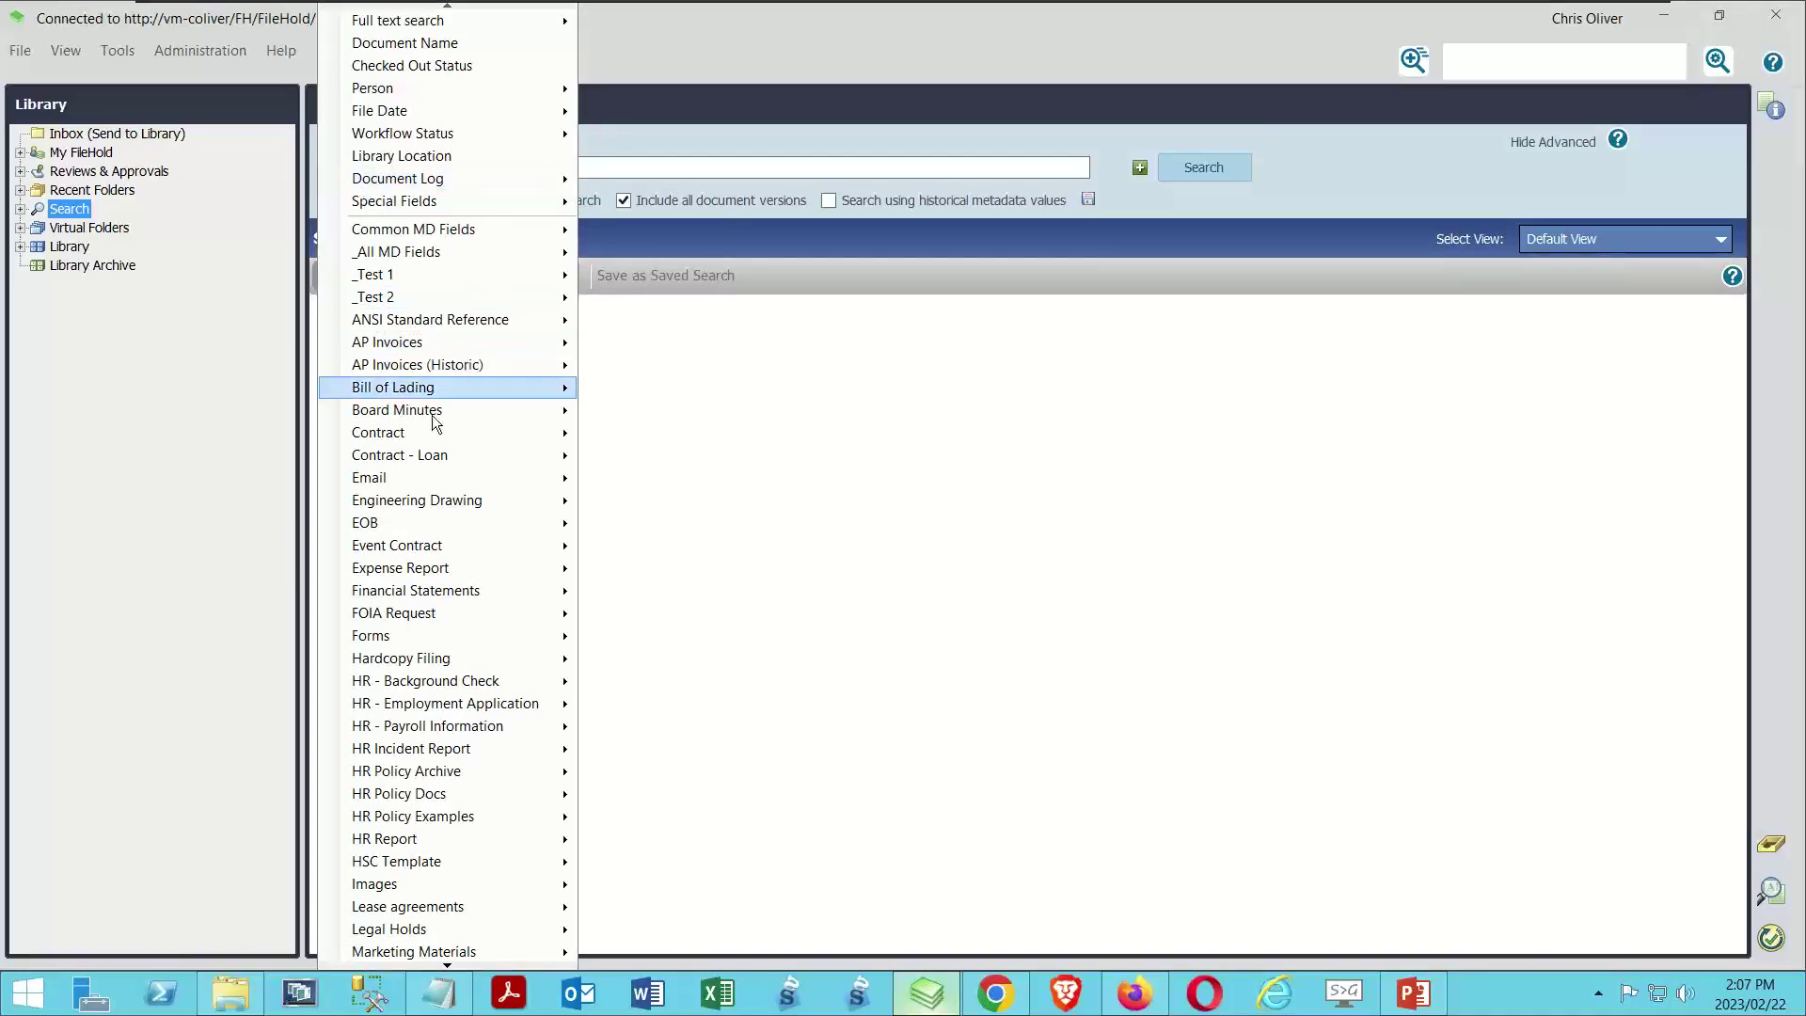
mouse_move(425, 431)
click(691, 437)
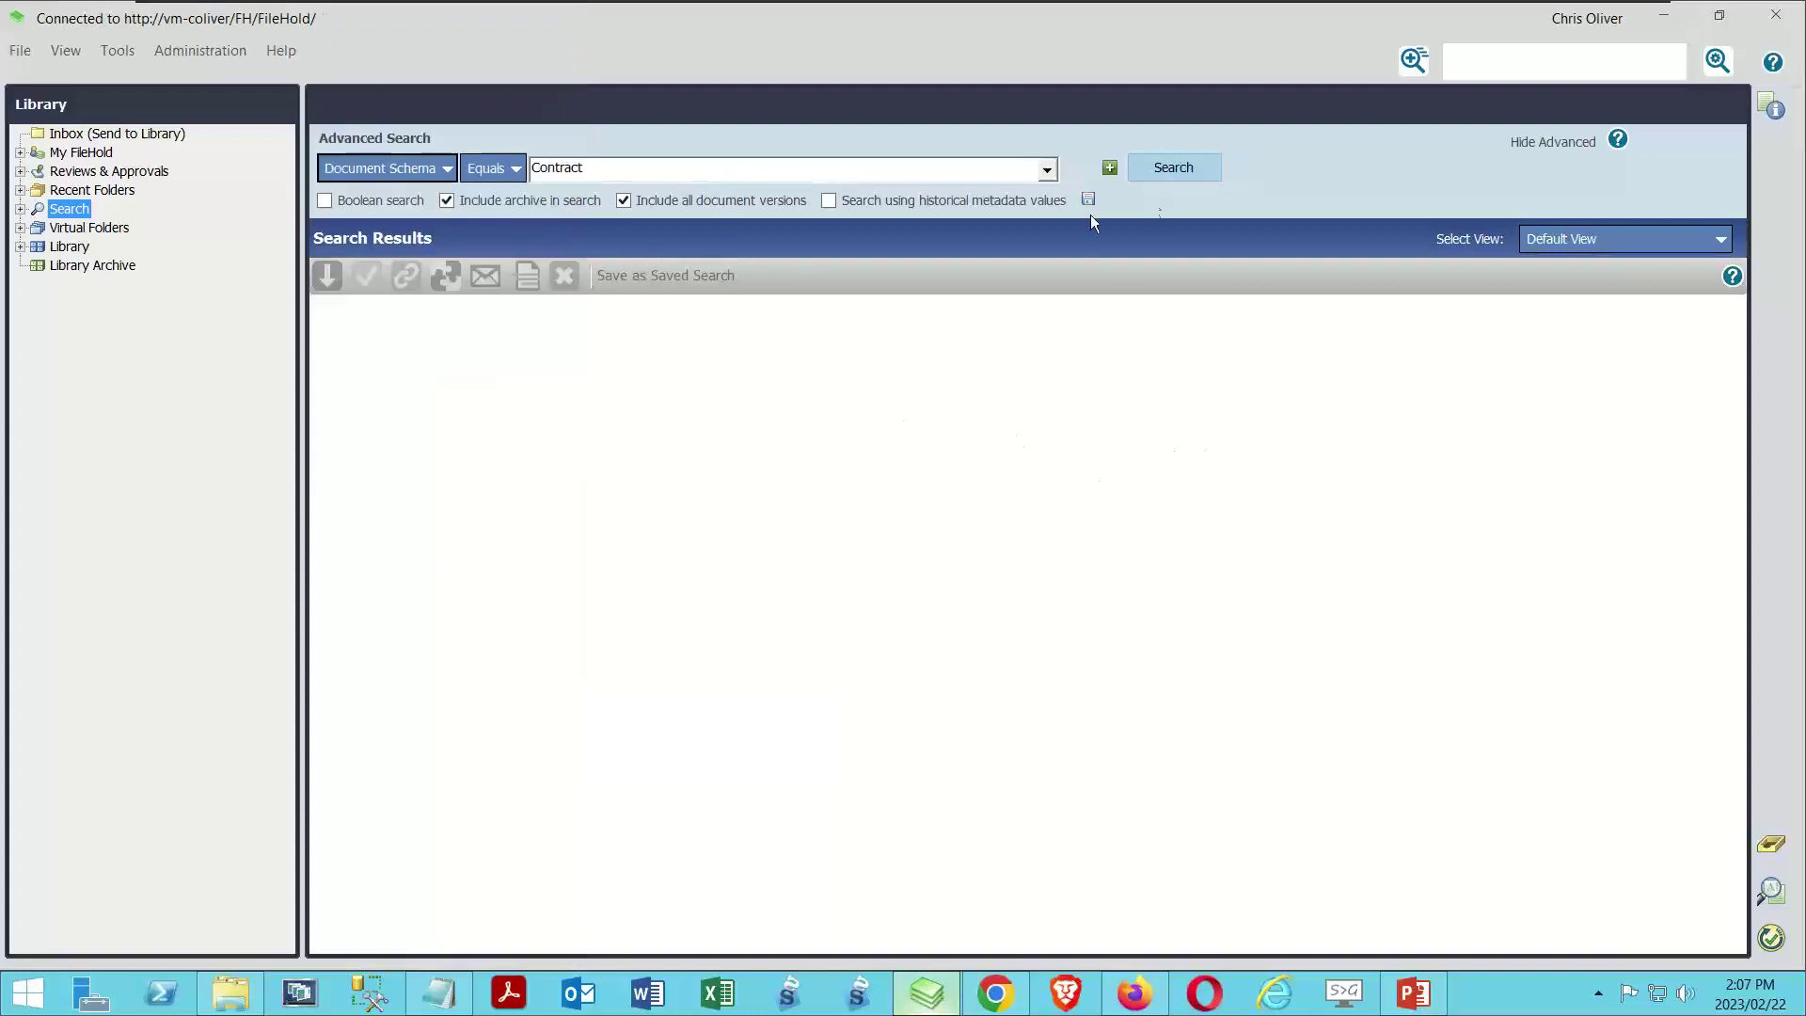
click(1176, 166)
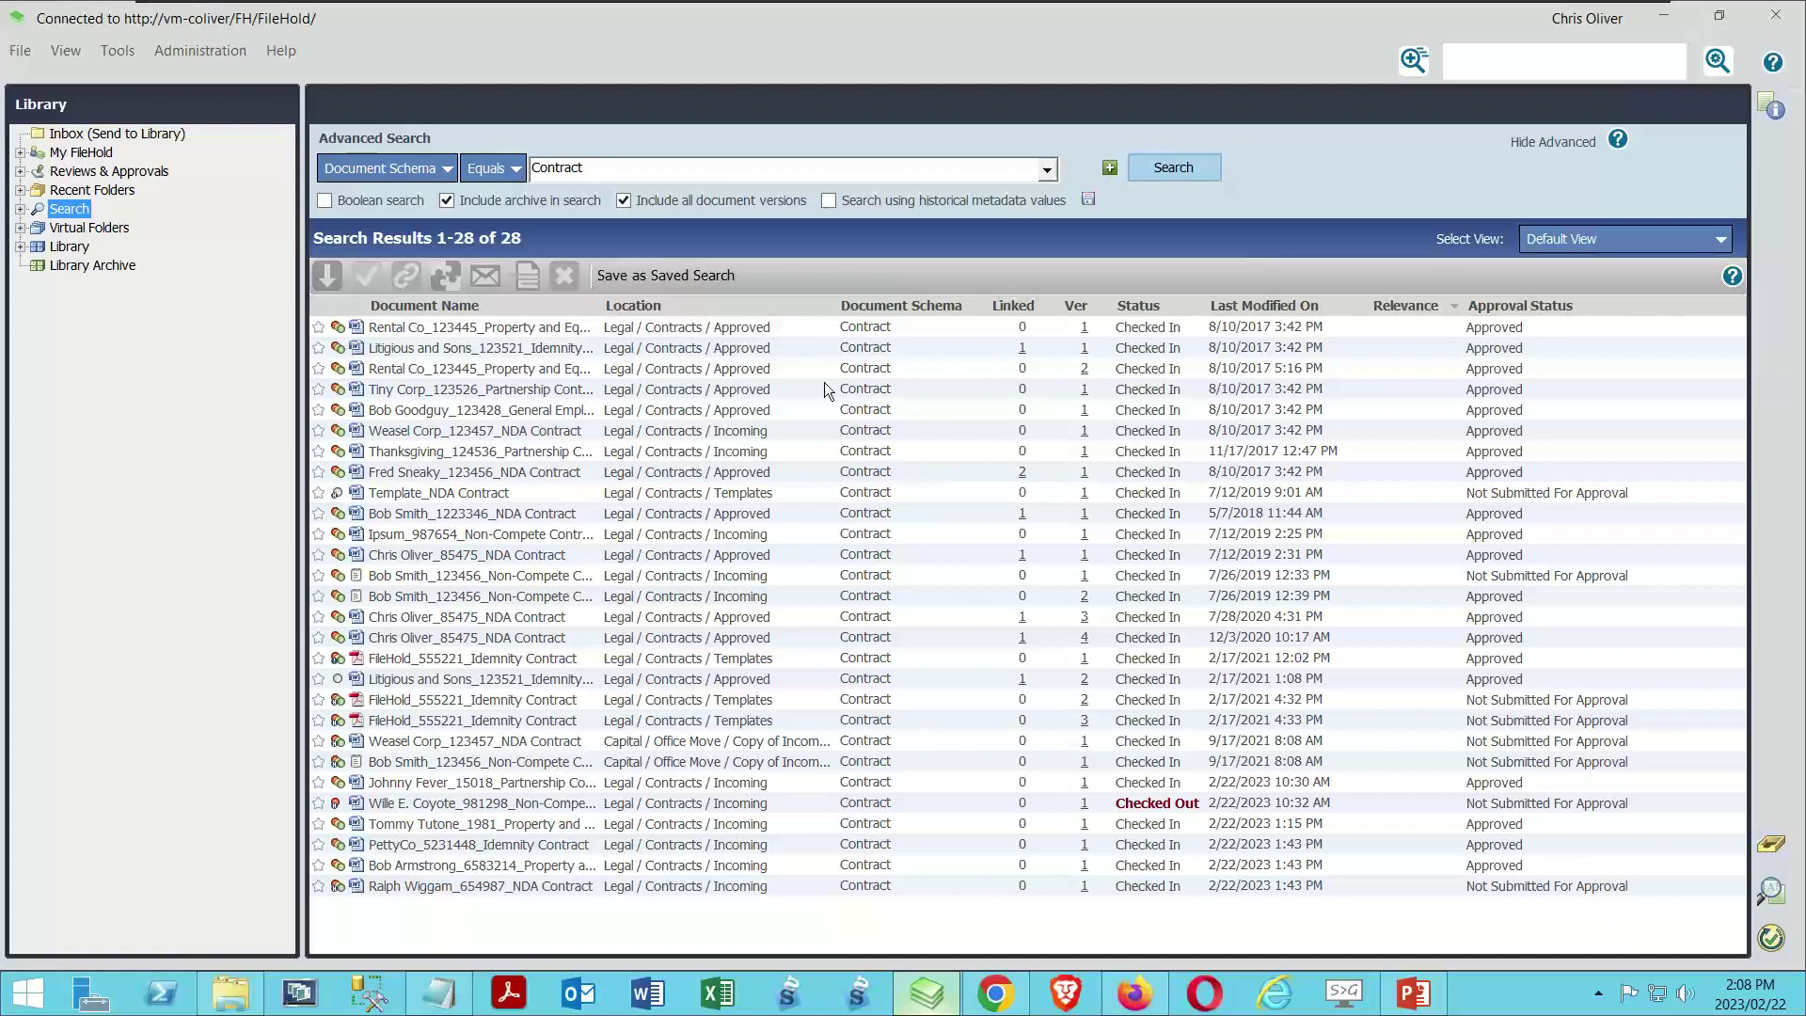
Export the search results grid to a CSV file named "demo 1" on the Desktop.
right_click(783, 306)
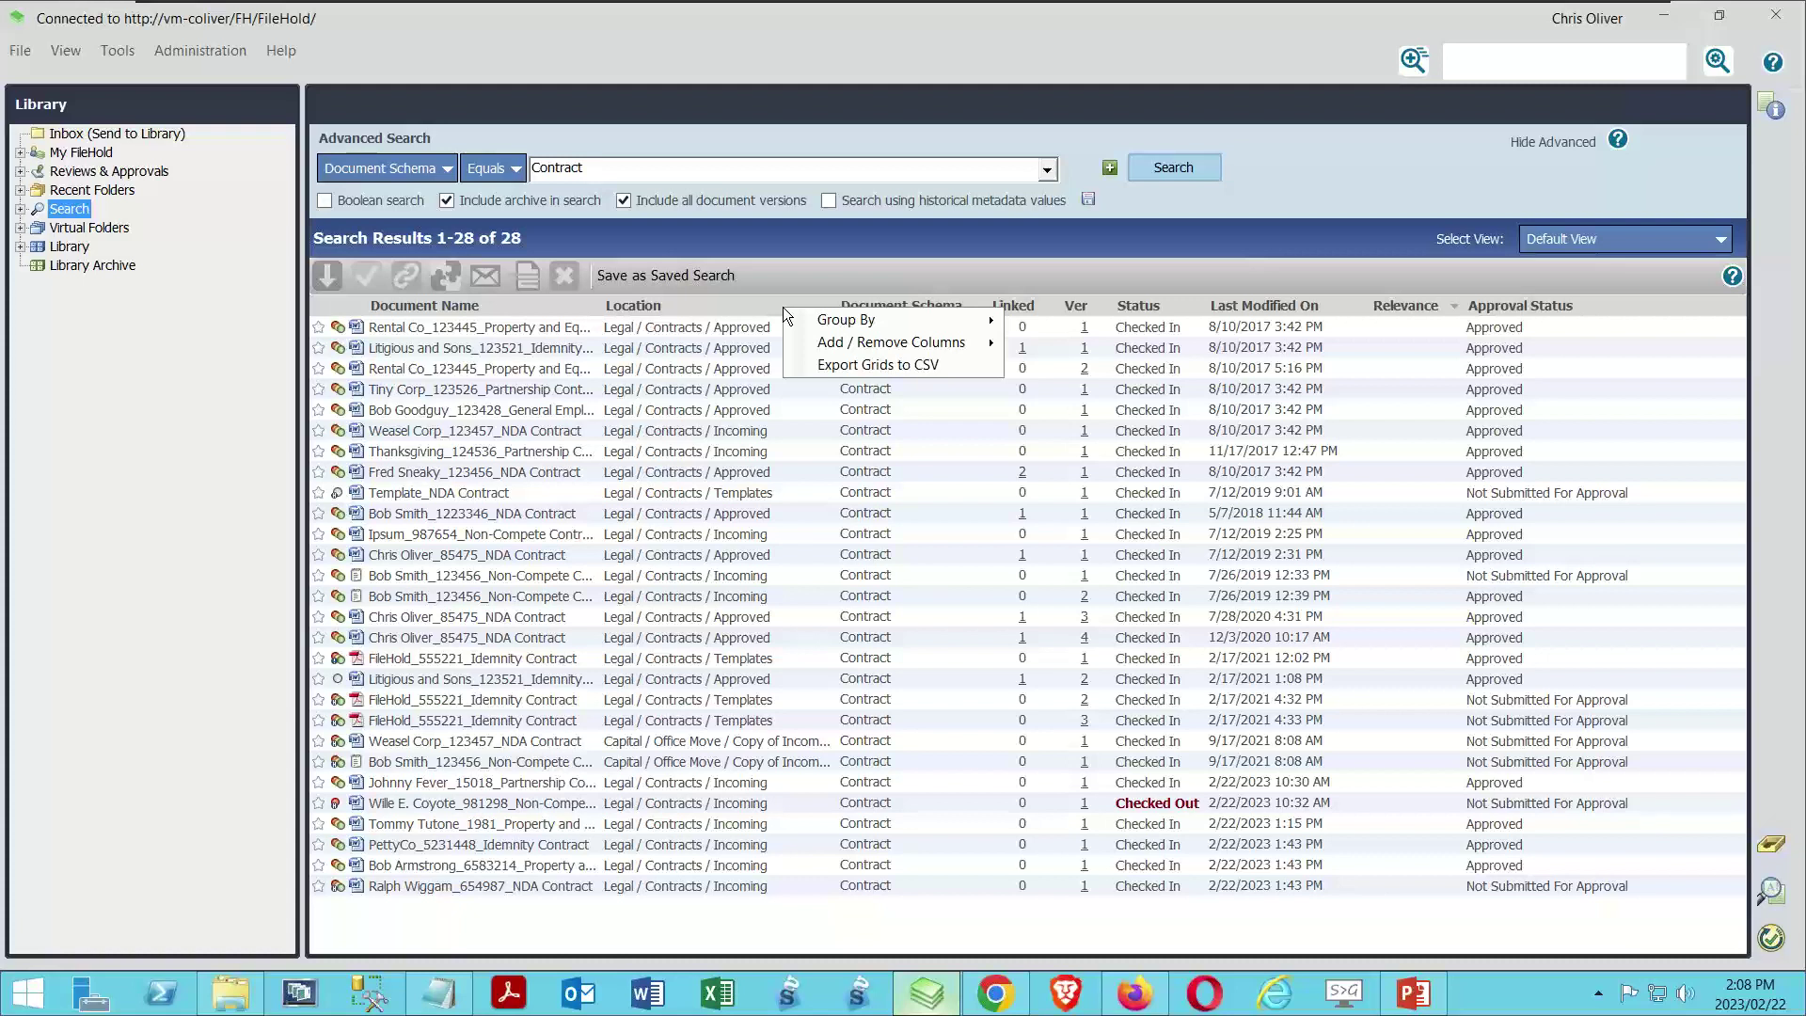
mouse_move(819, 329)
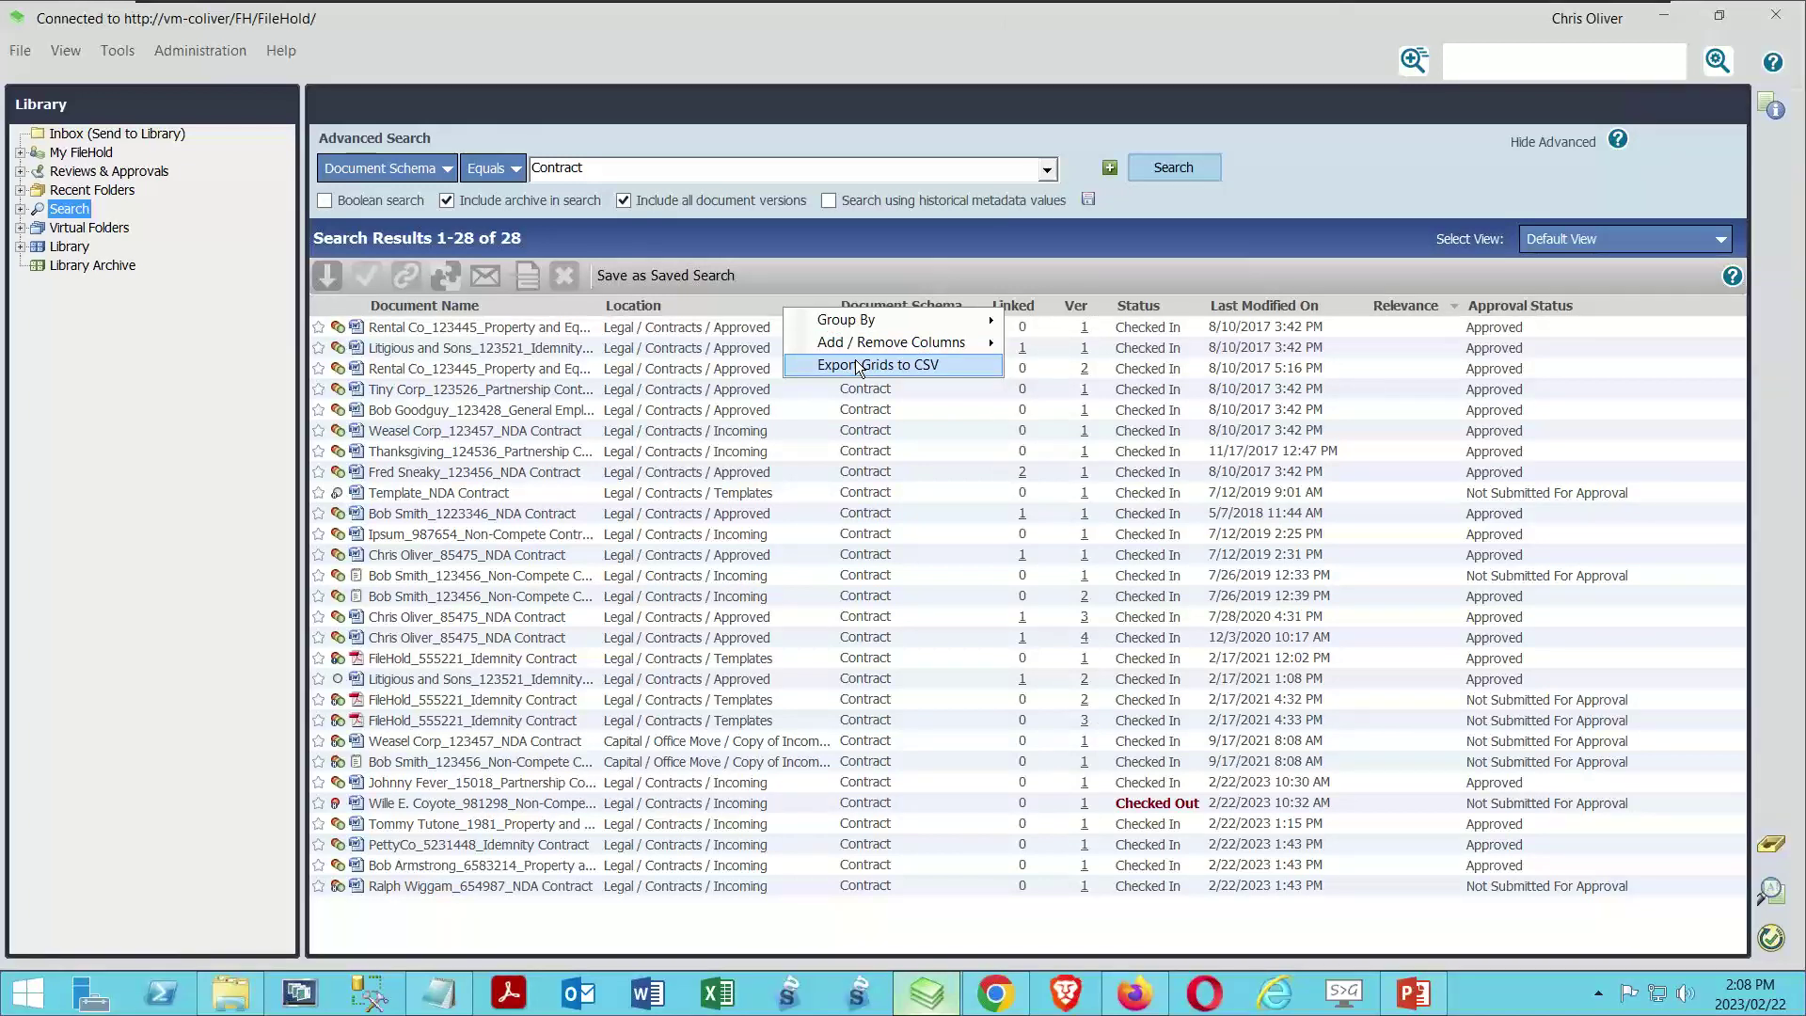
click(859, 367)
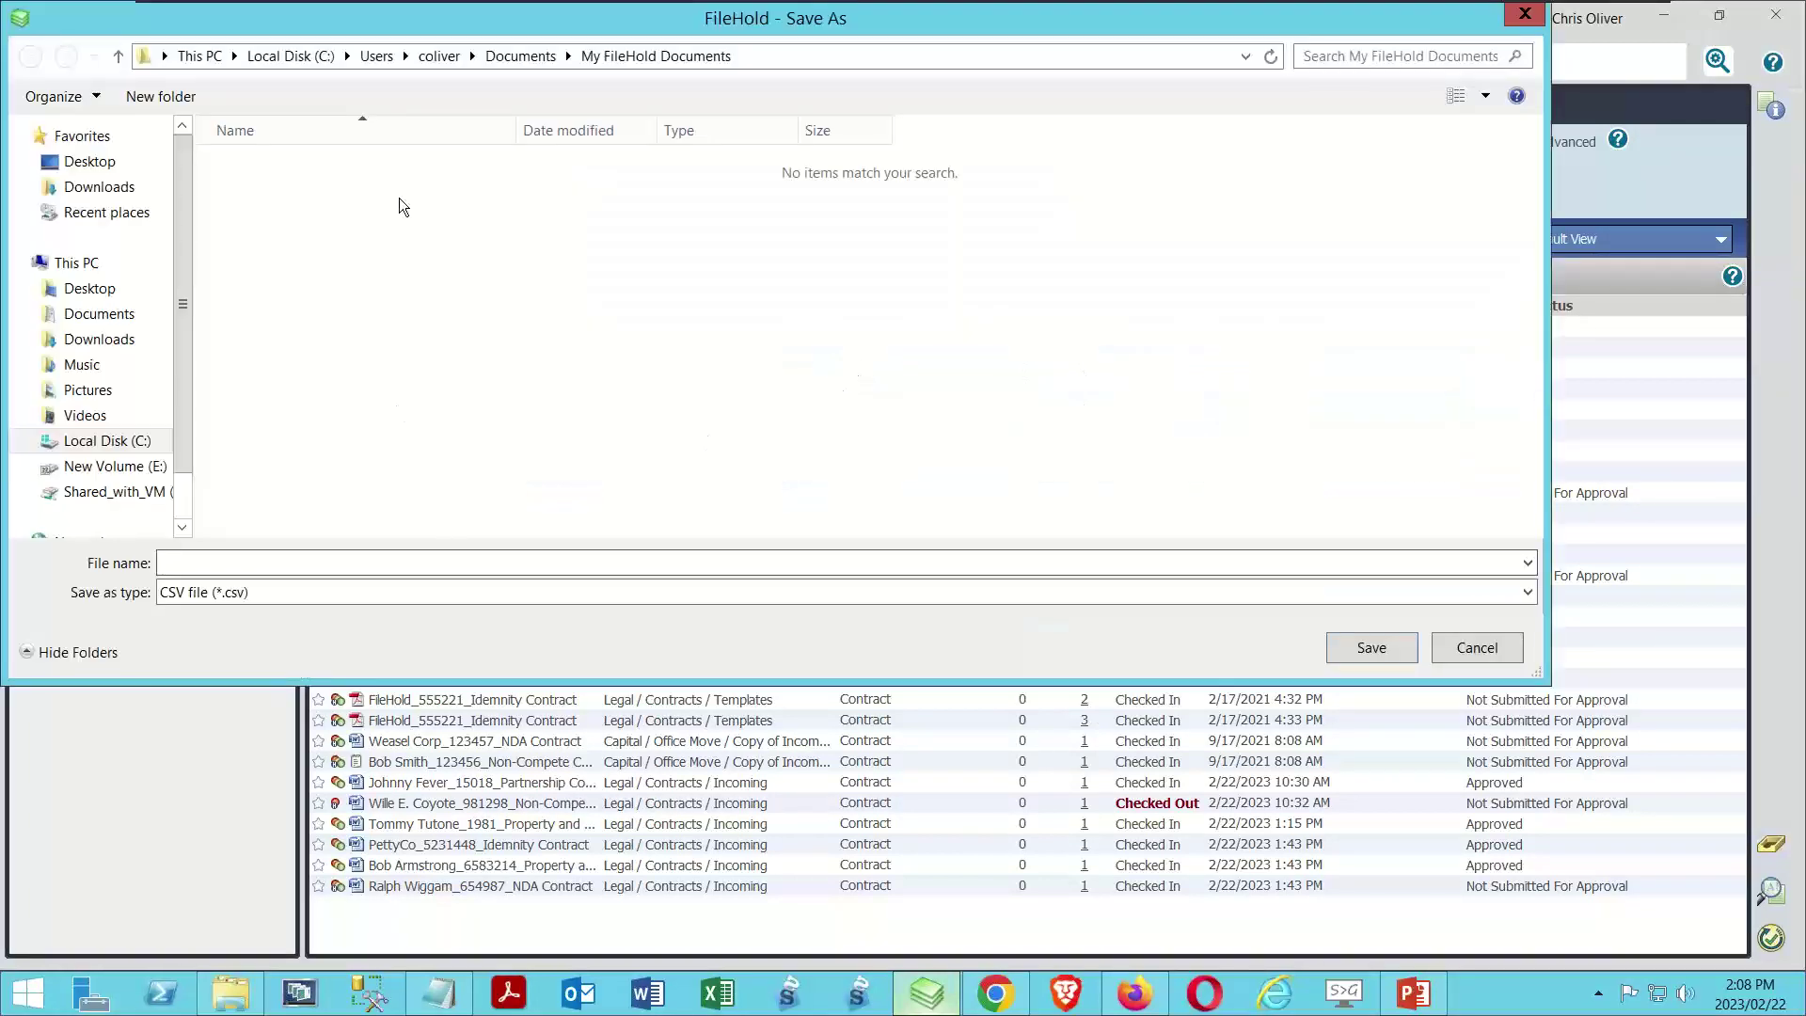
click(84, 161)
click(283, 561)
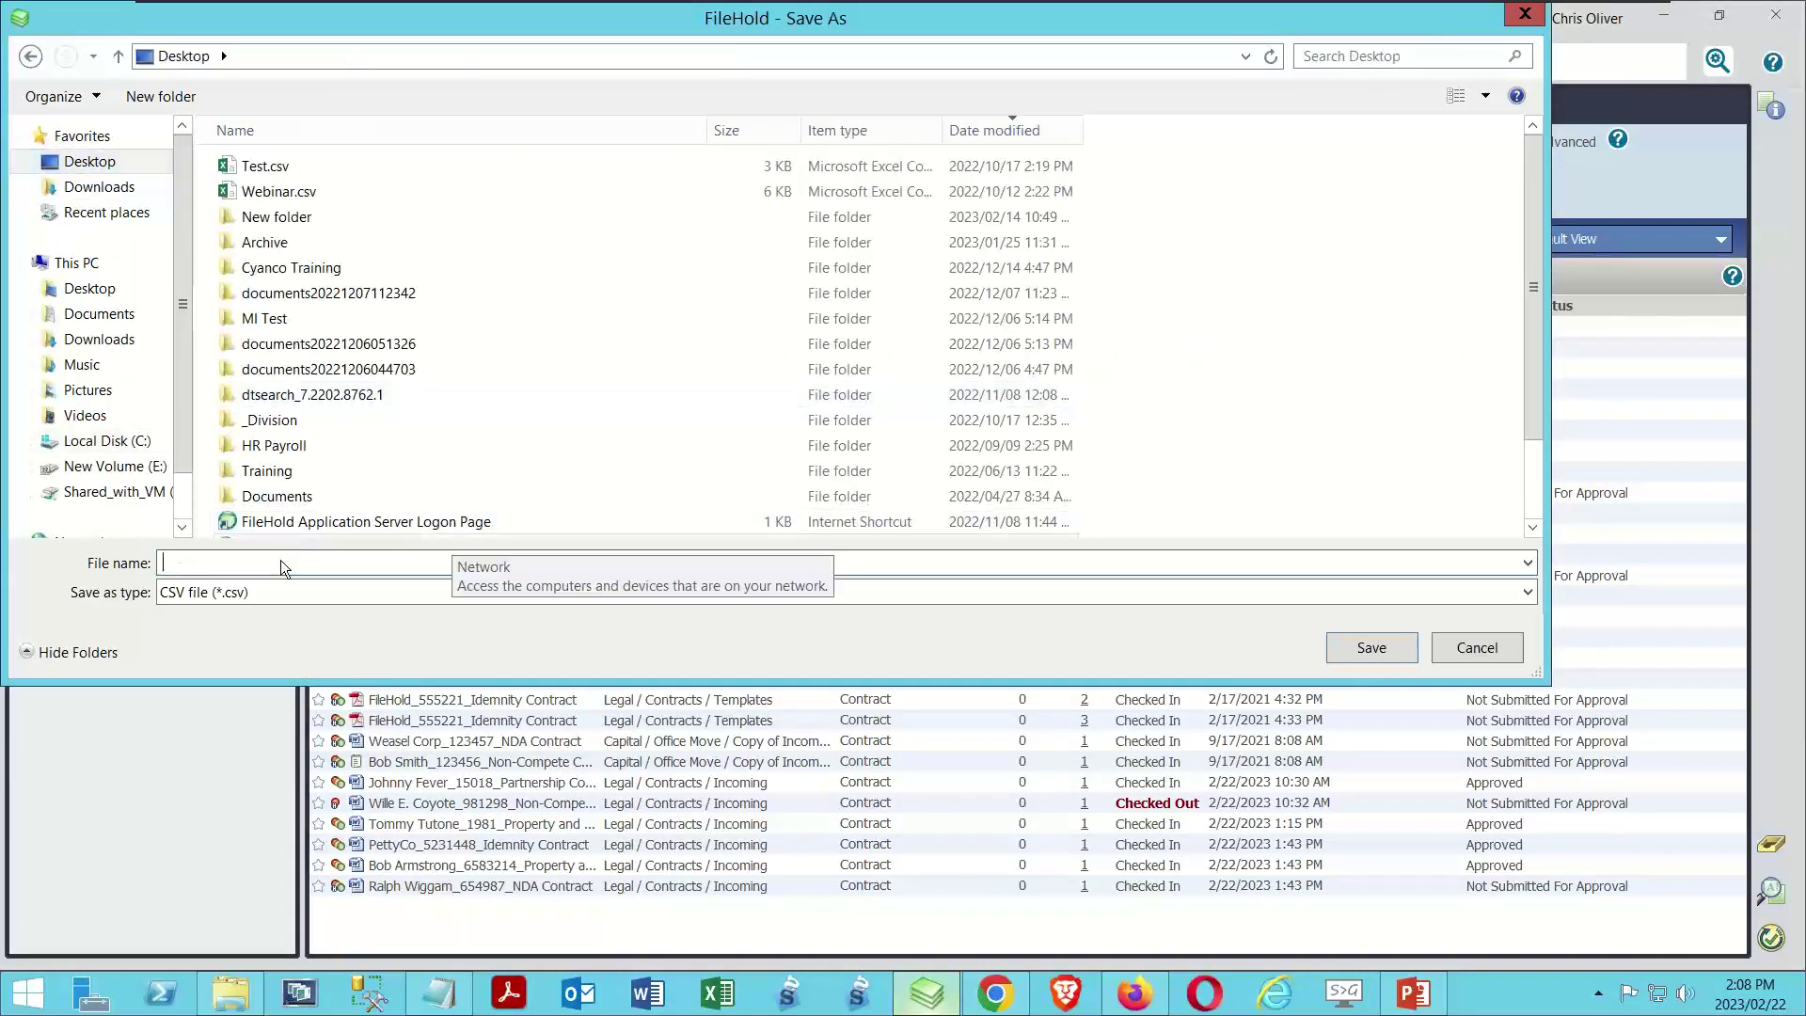
text(demo 1)
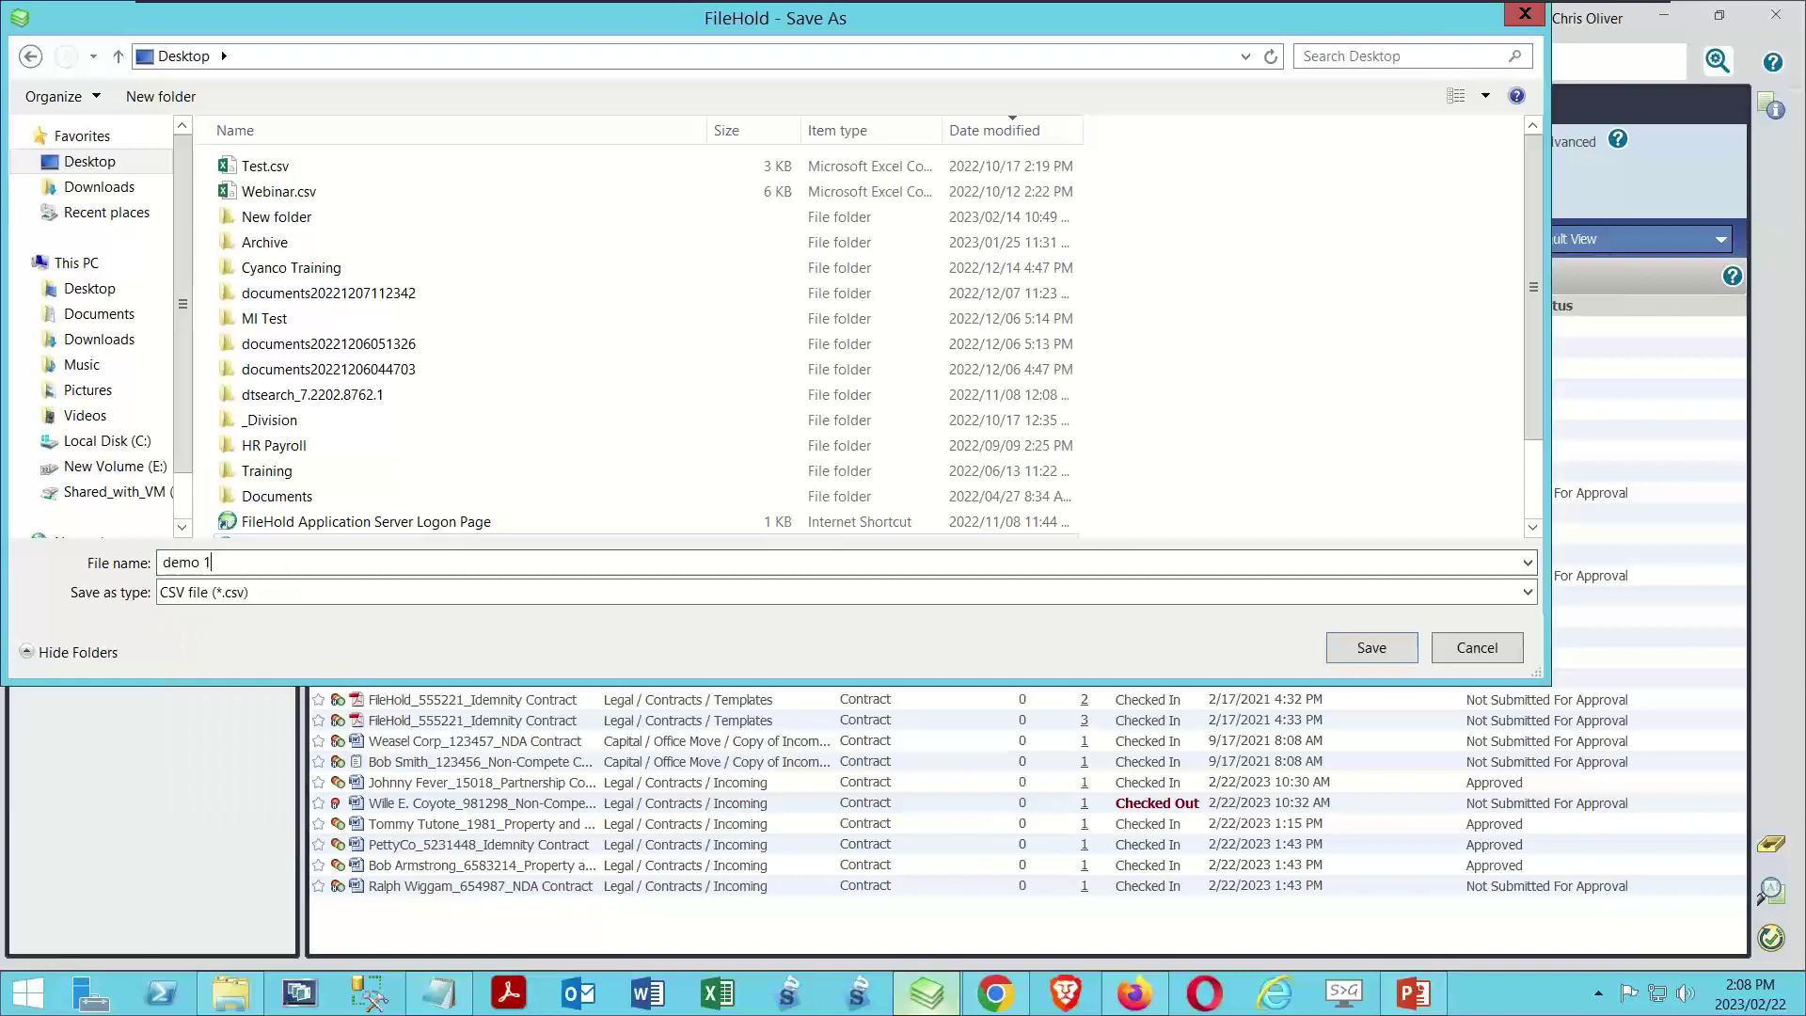
click(1355, 648)
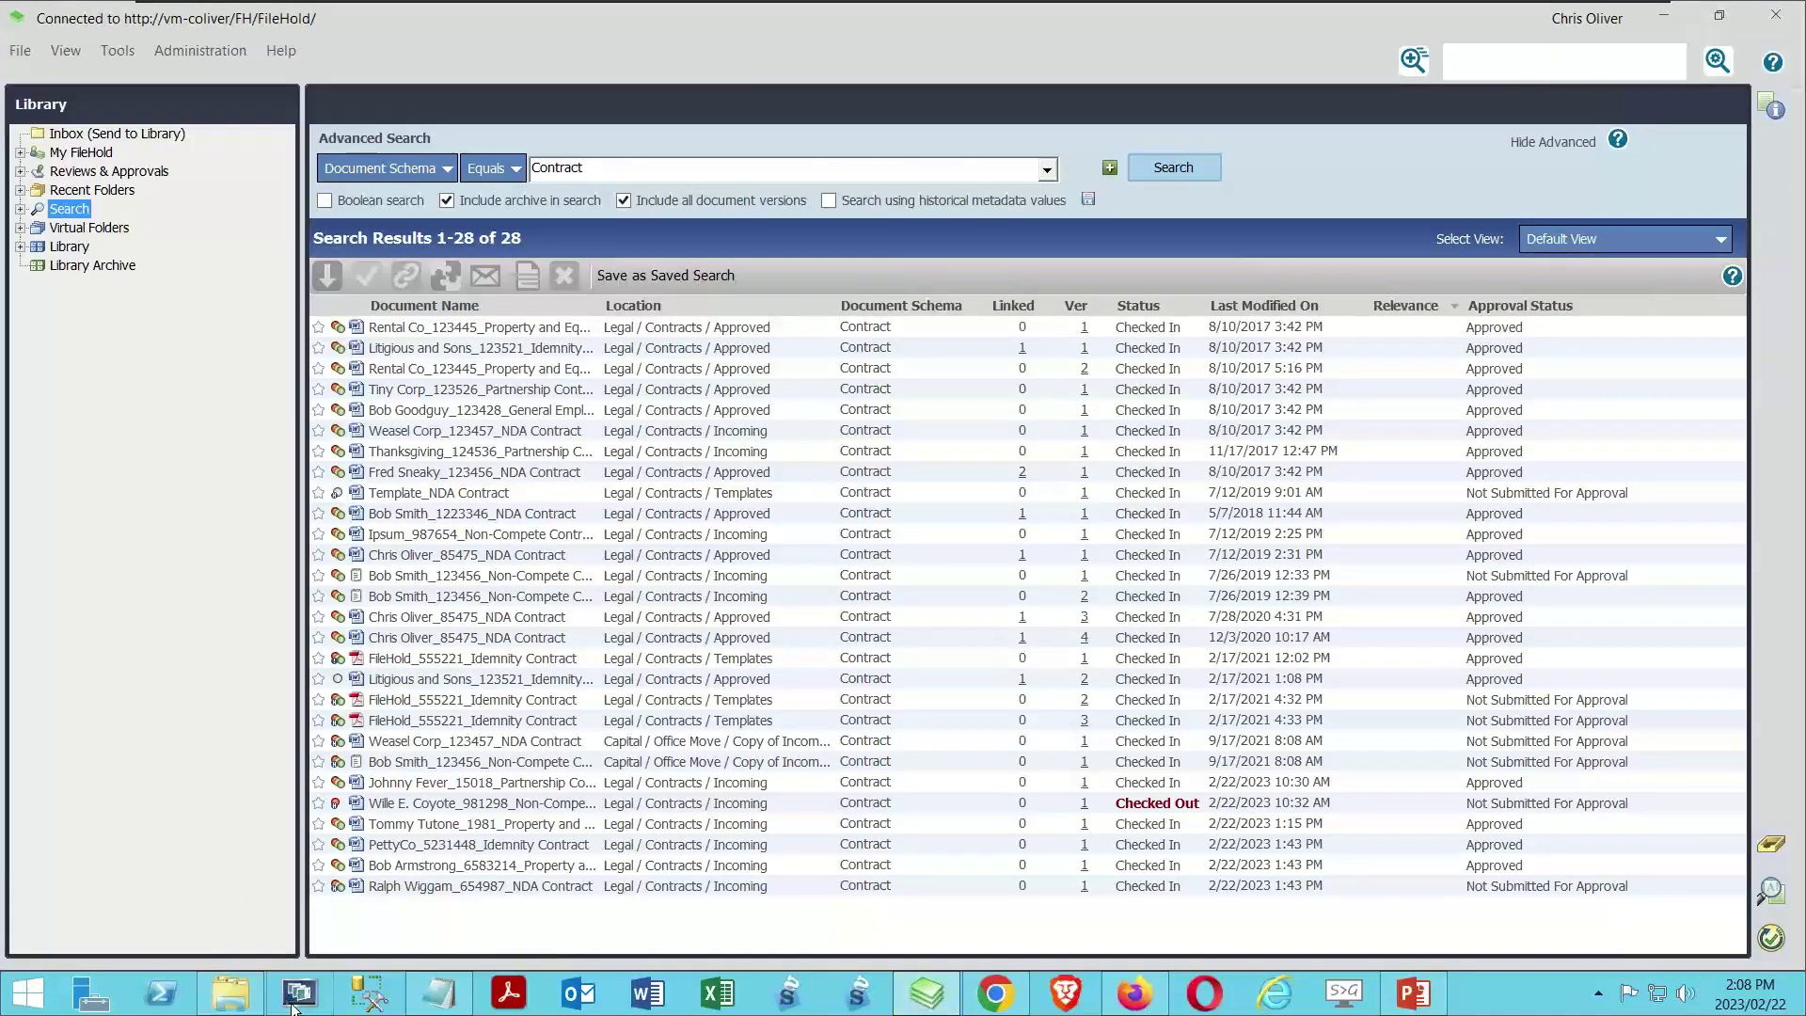
Open demo 1.csv from the Desktop folder in Excel and maximize its window.
key(super+d)
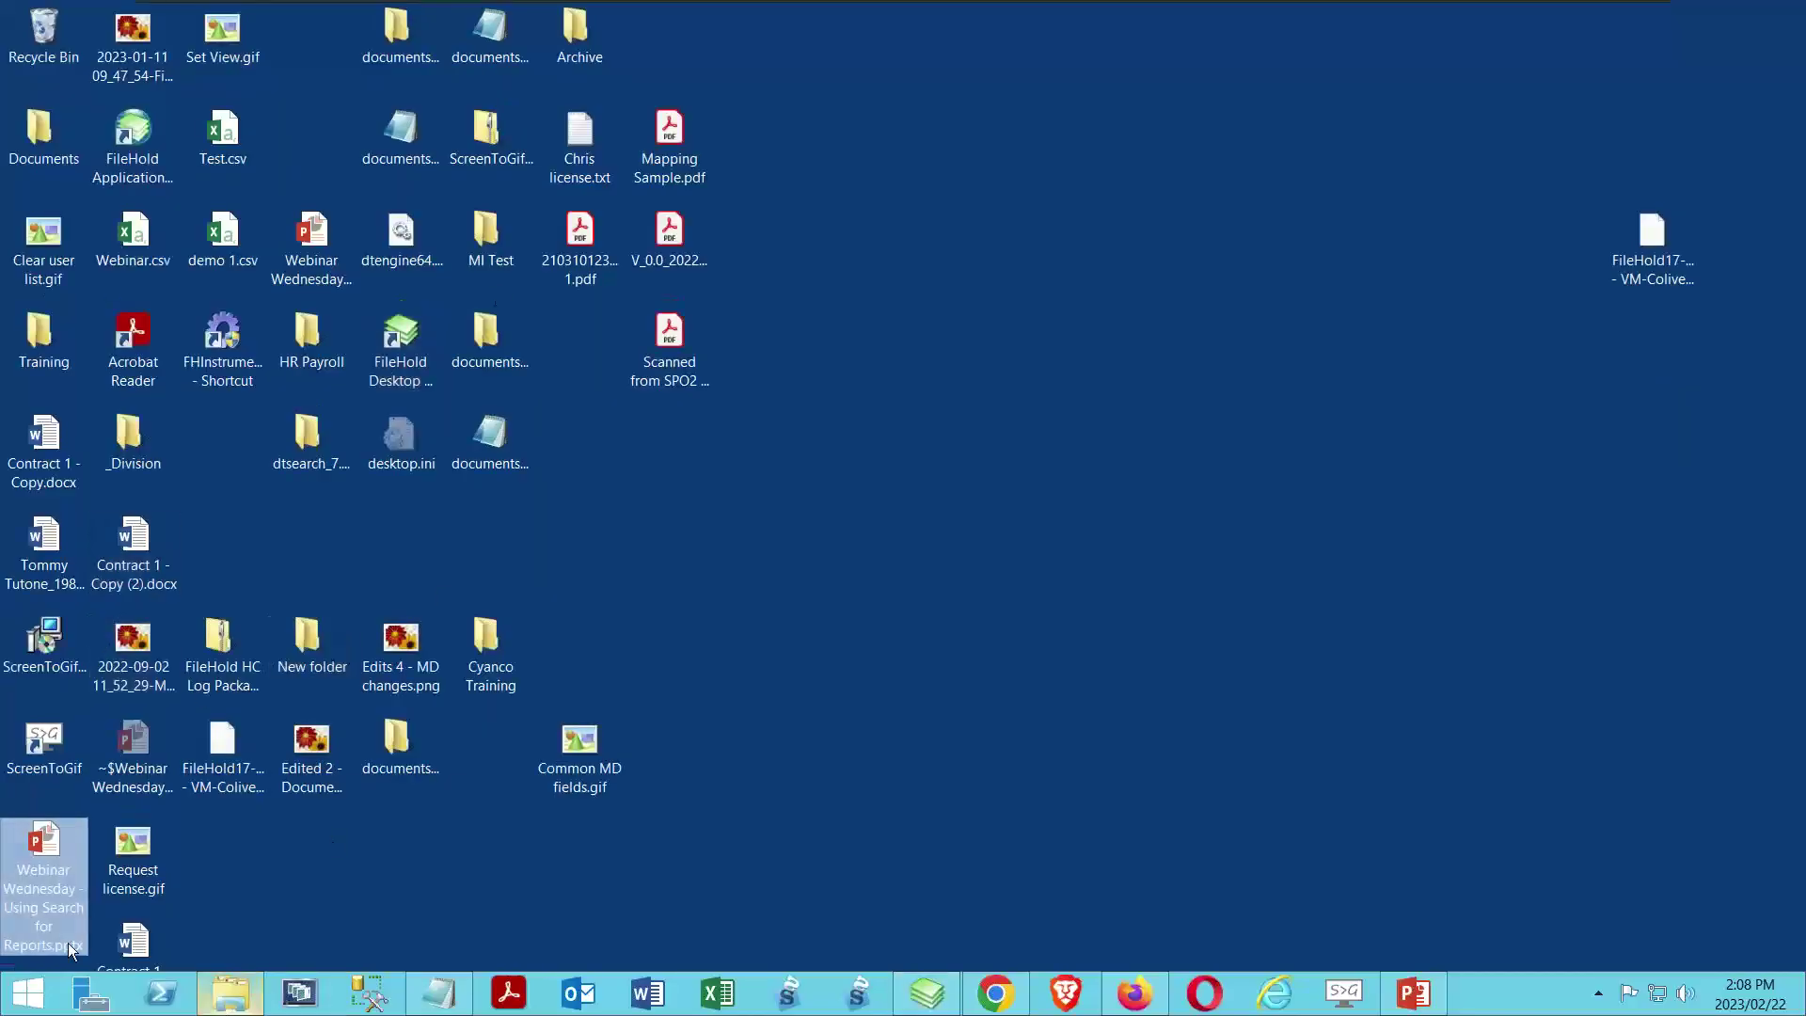
click(230, 994)
click(103, 272)
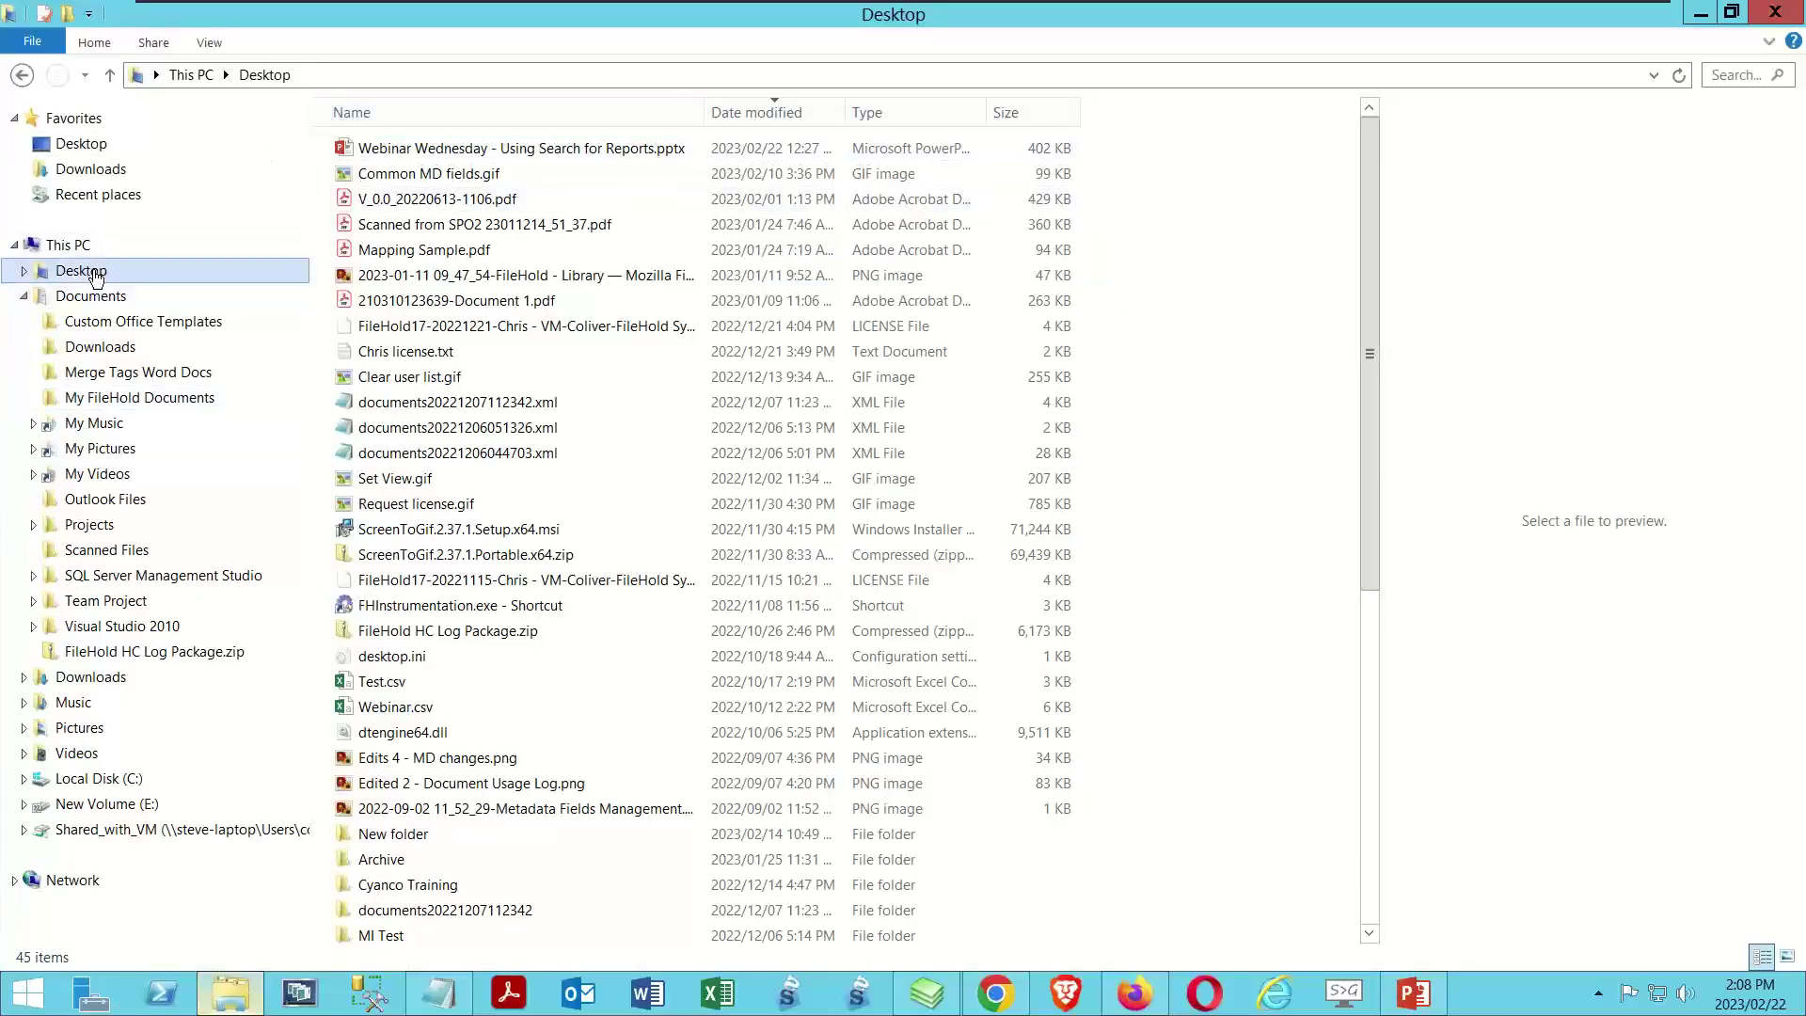
double_click(377, 150)
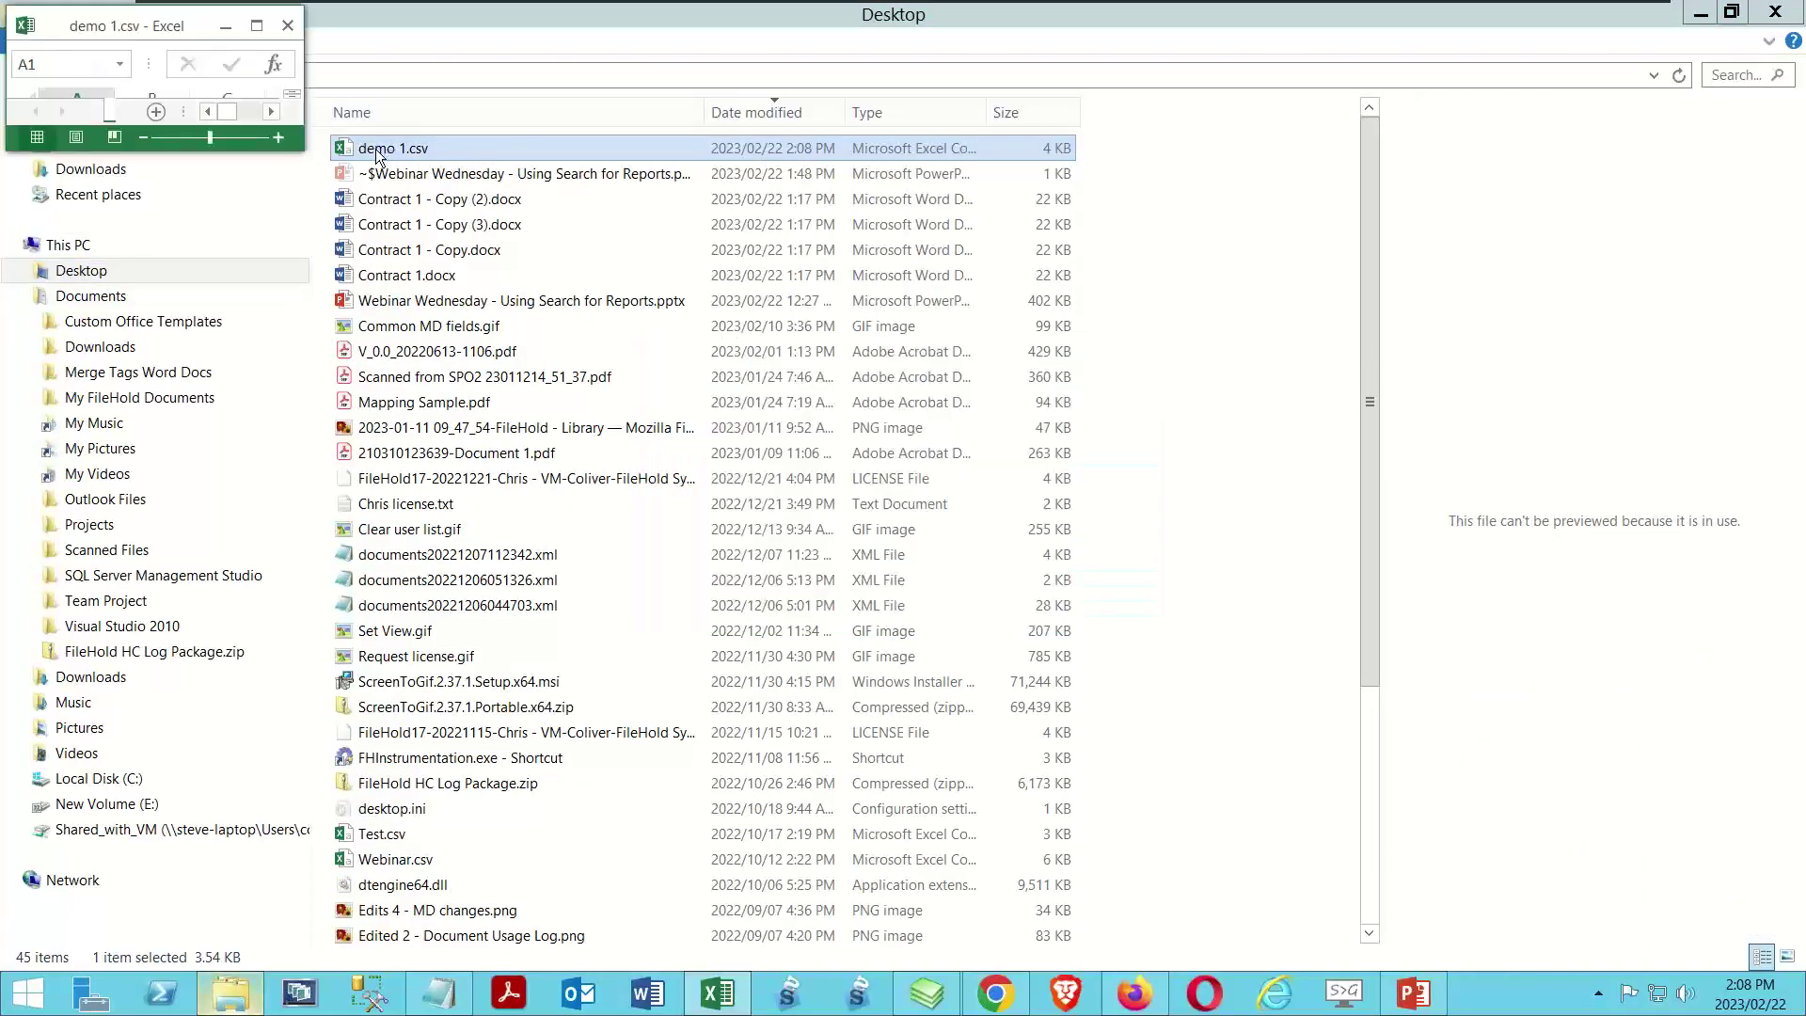
click(258, 29)
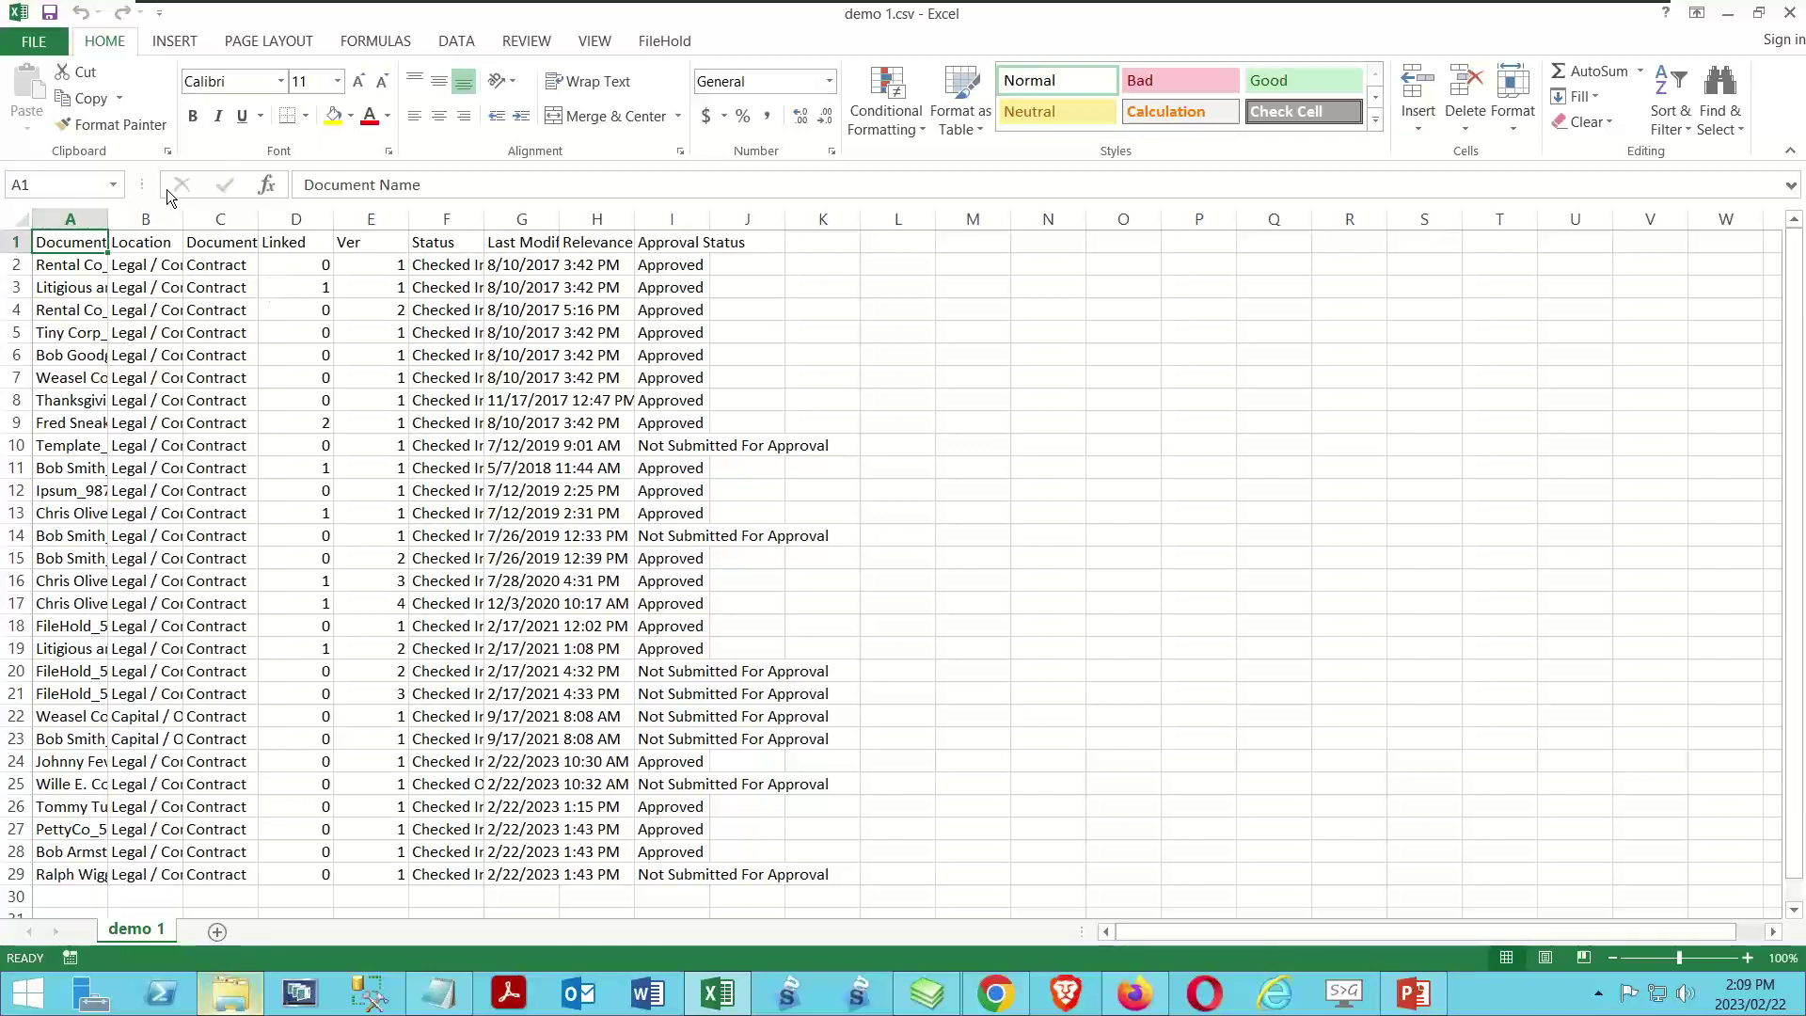
Auto-fit the width of all columns in the exported sheet to their contents.
click(8, 218)
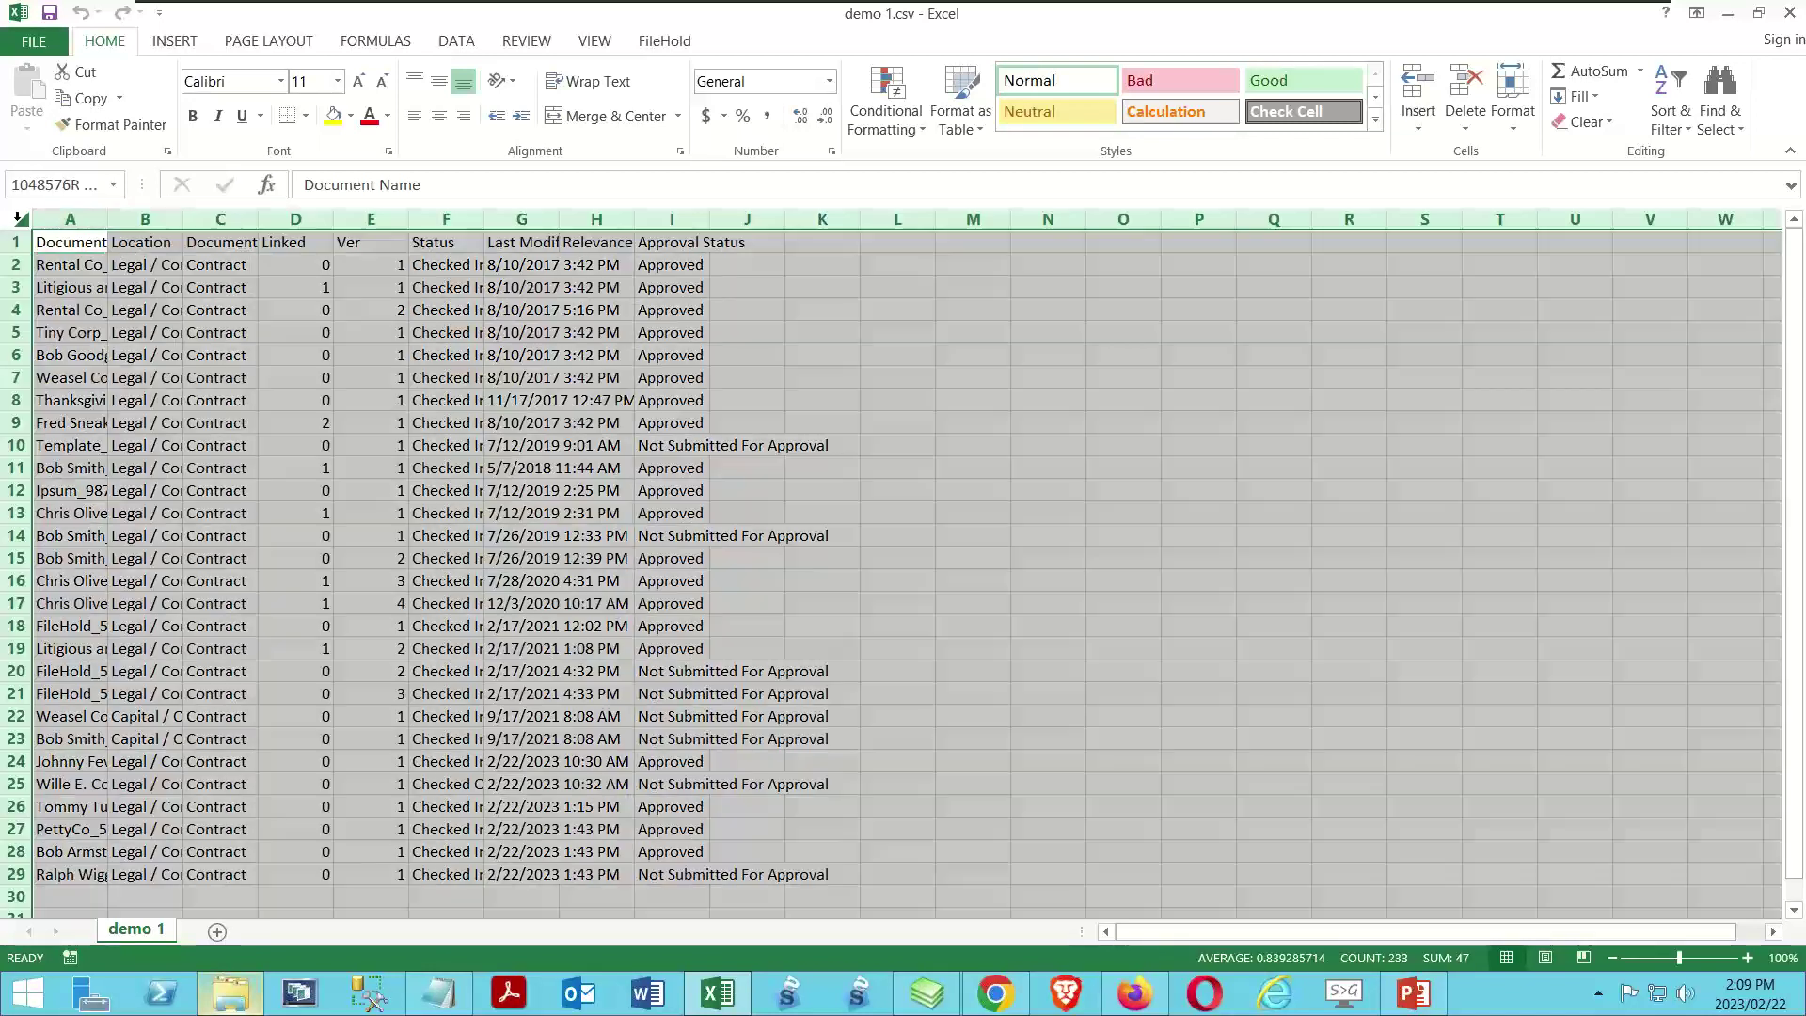
double_click(108, 218)
click(442, 467)
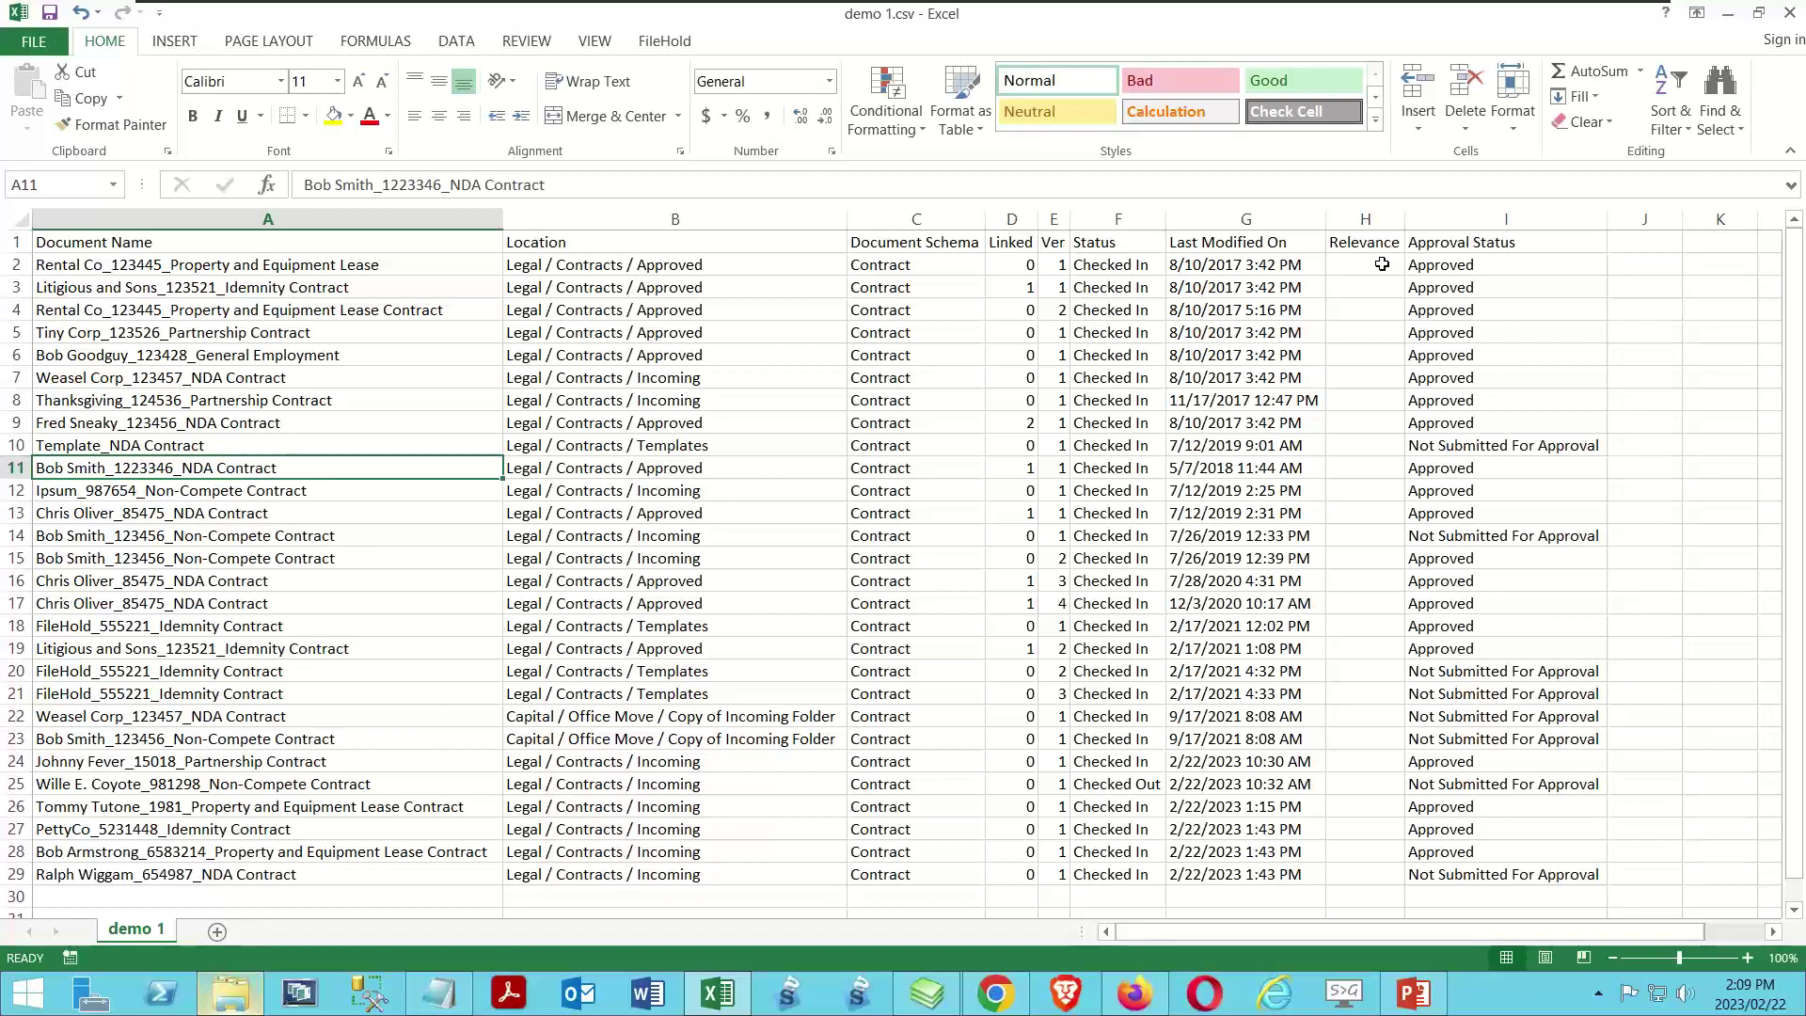
Switch back to FileHold, turn off including the archive and all document versions, and save these search settings.
click(926, 992)
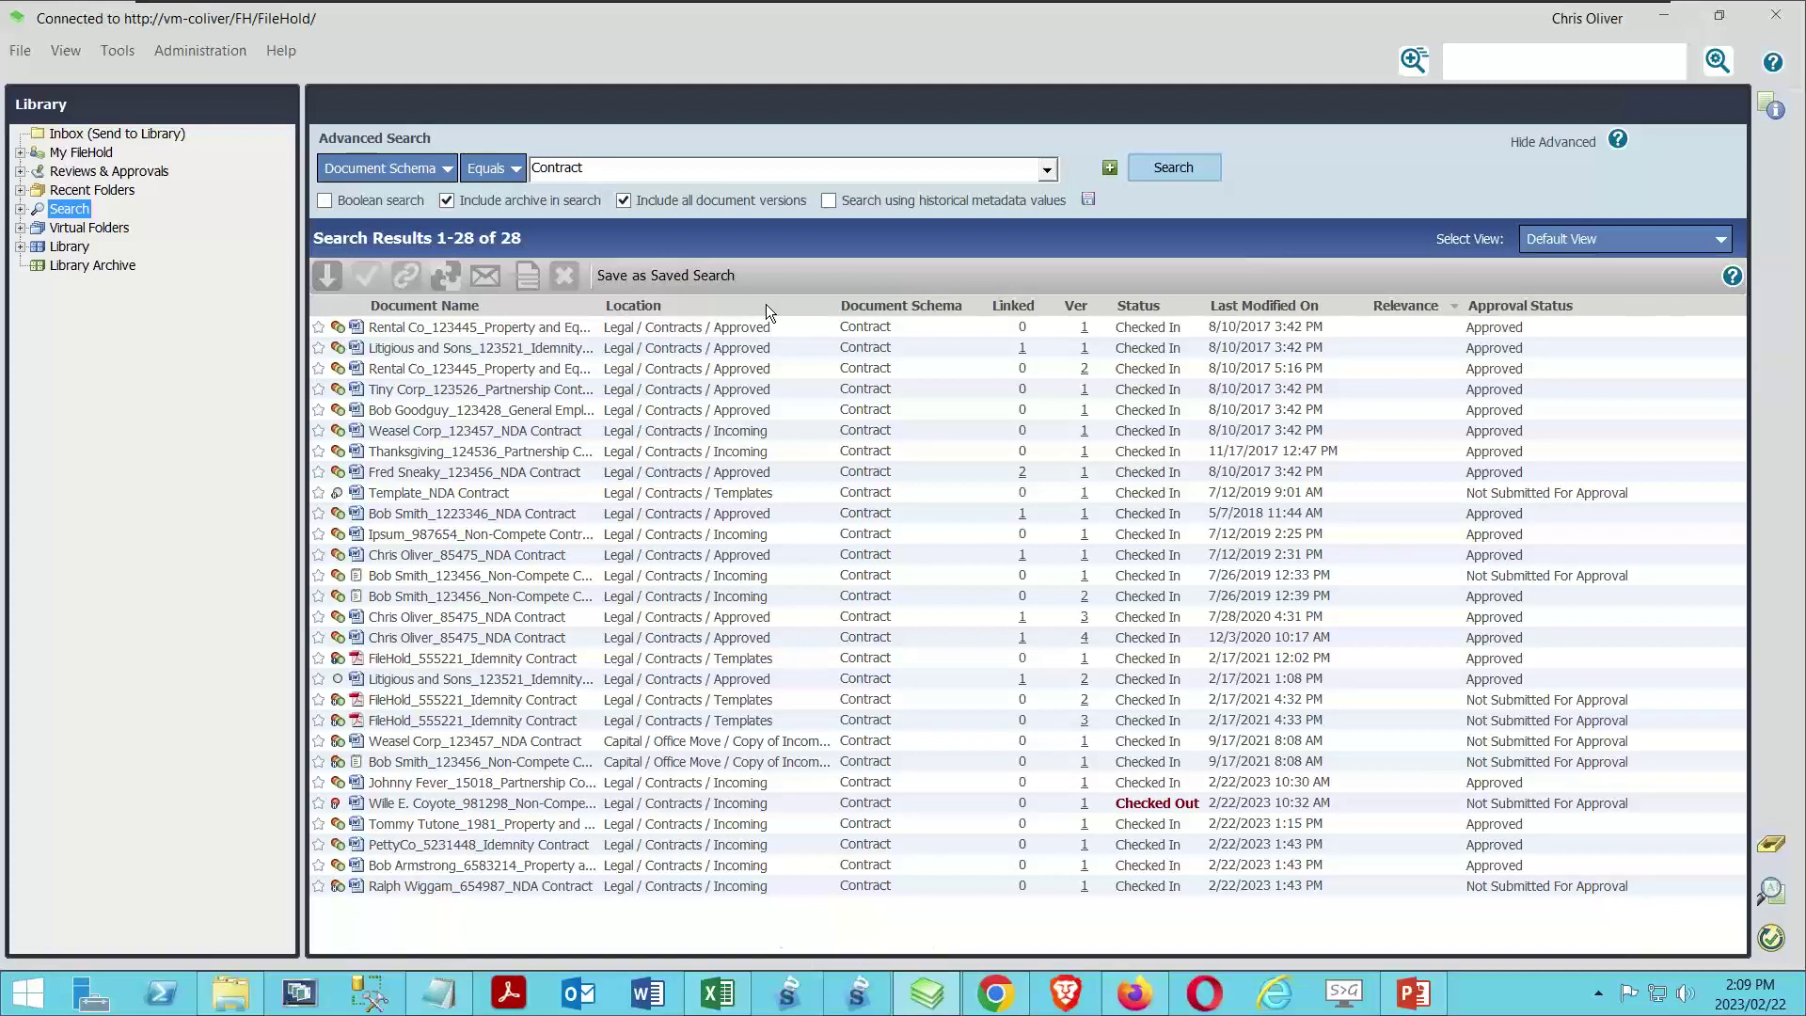
right_click(766, 303)
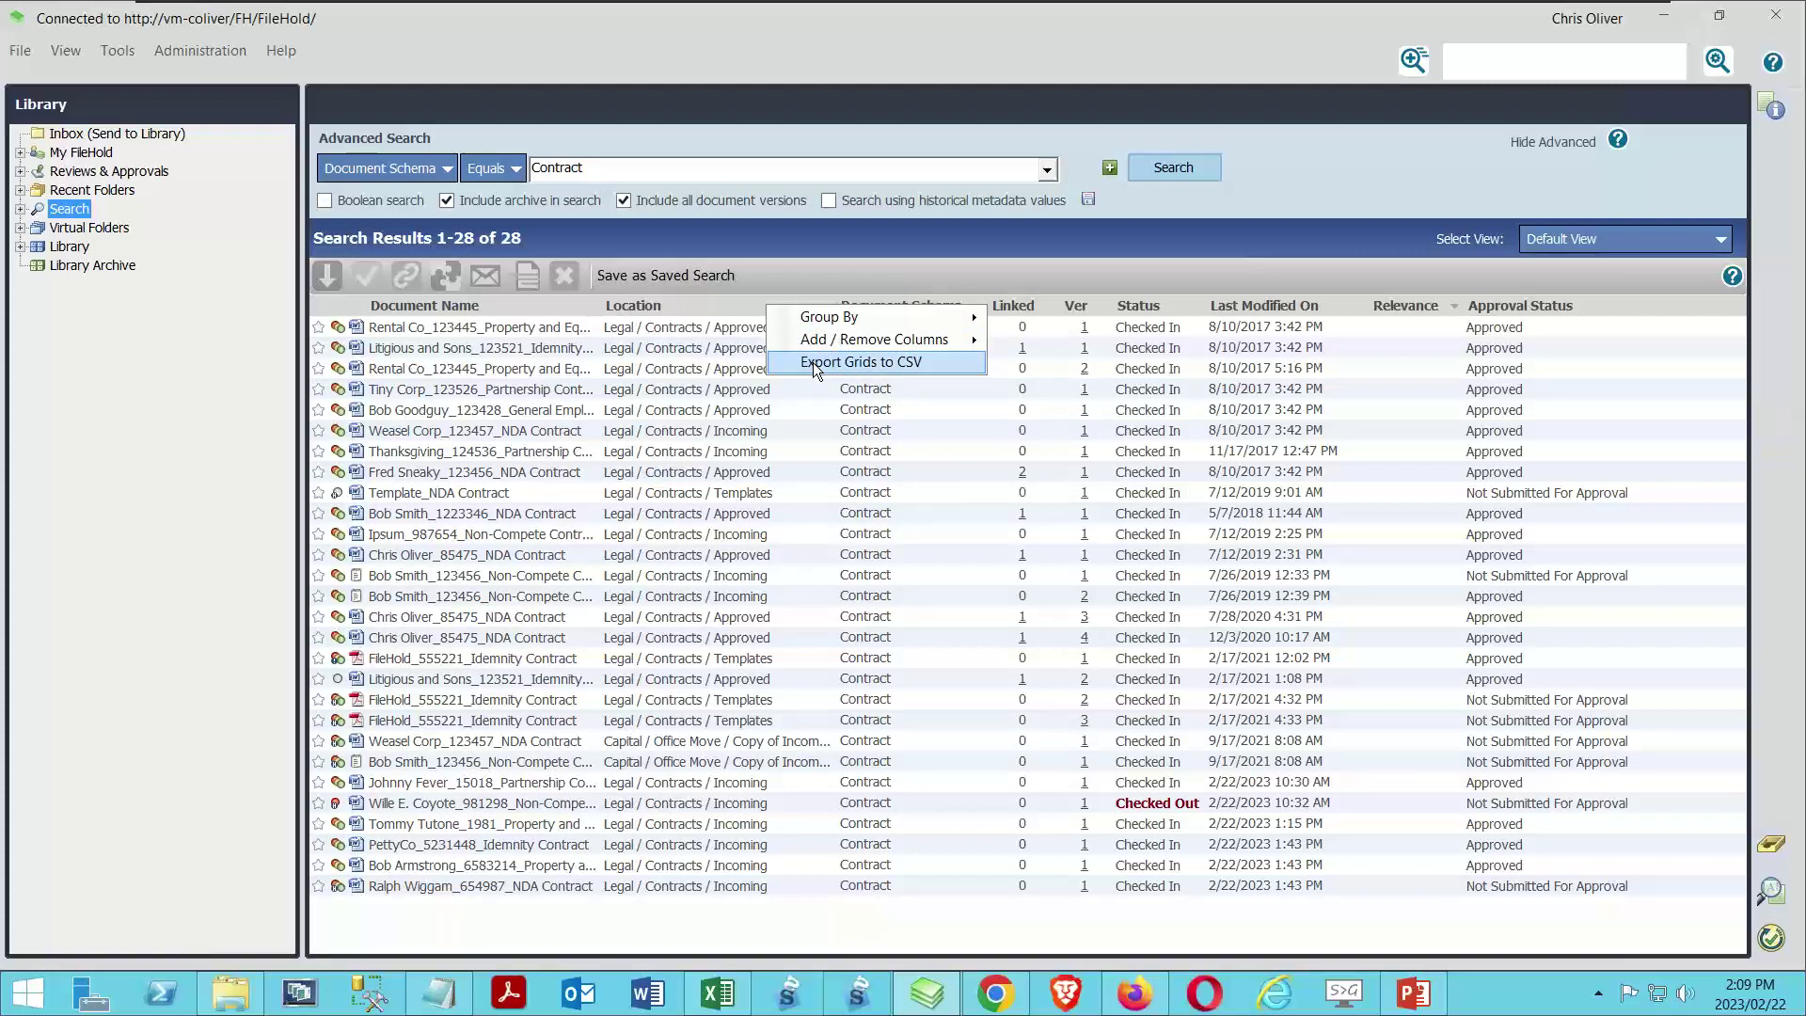
click(1148, 277)
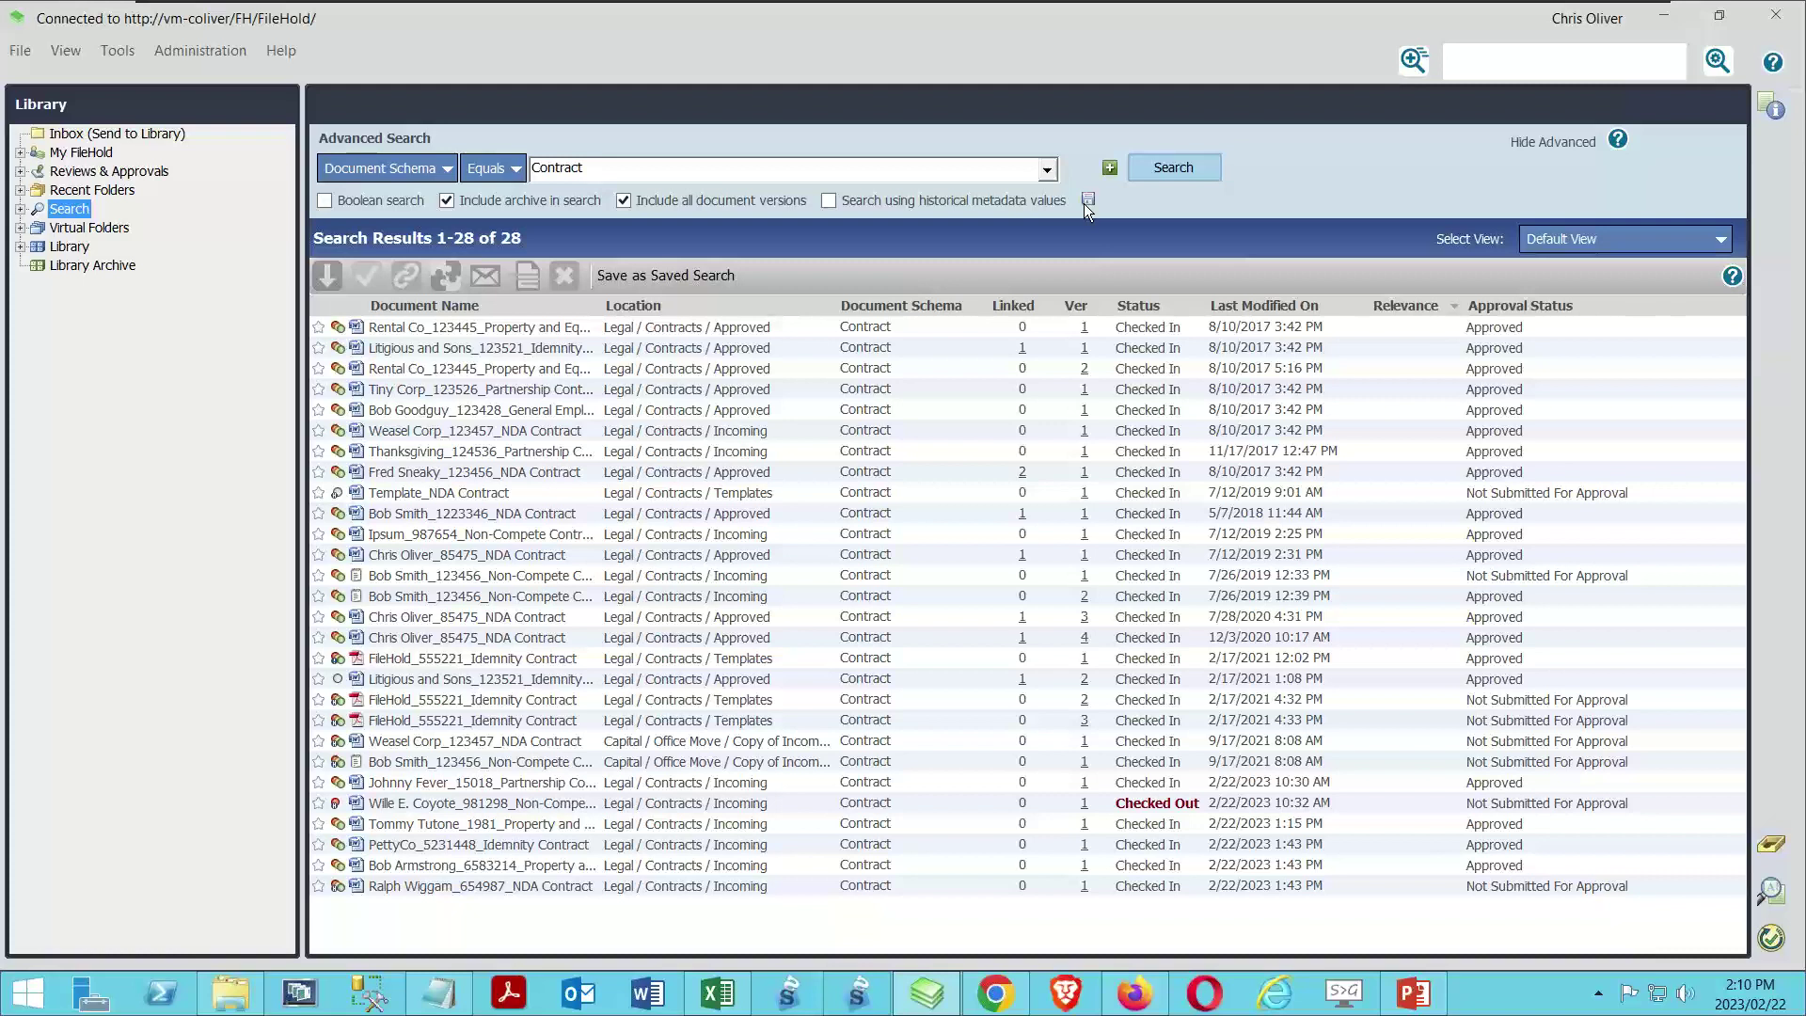
click(448, 200)
click(623, 200)
click(1089, 199)
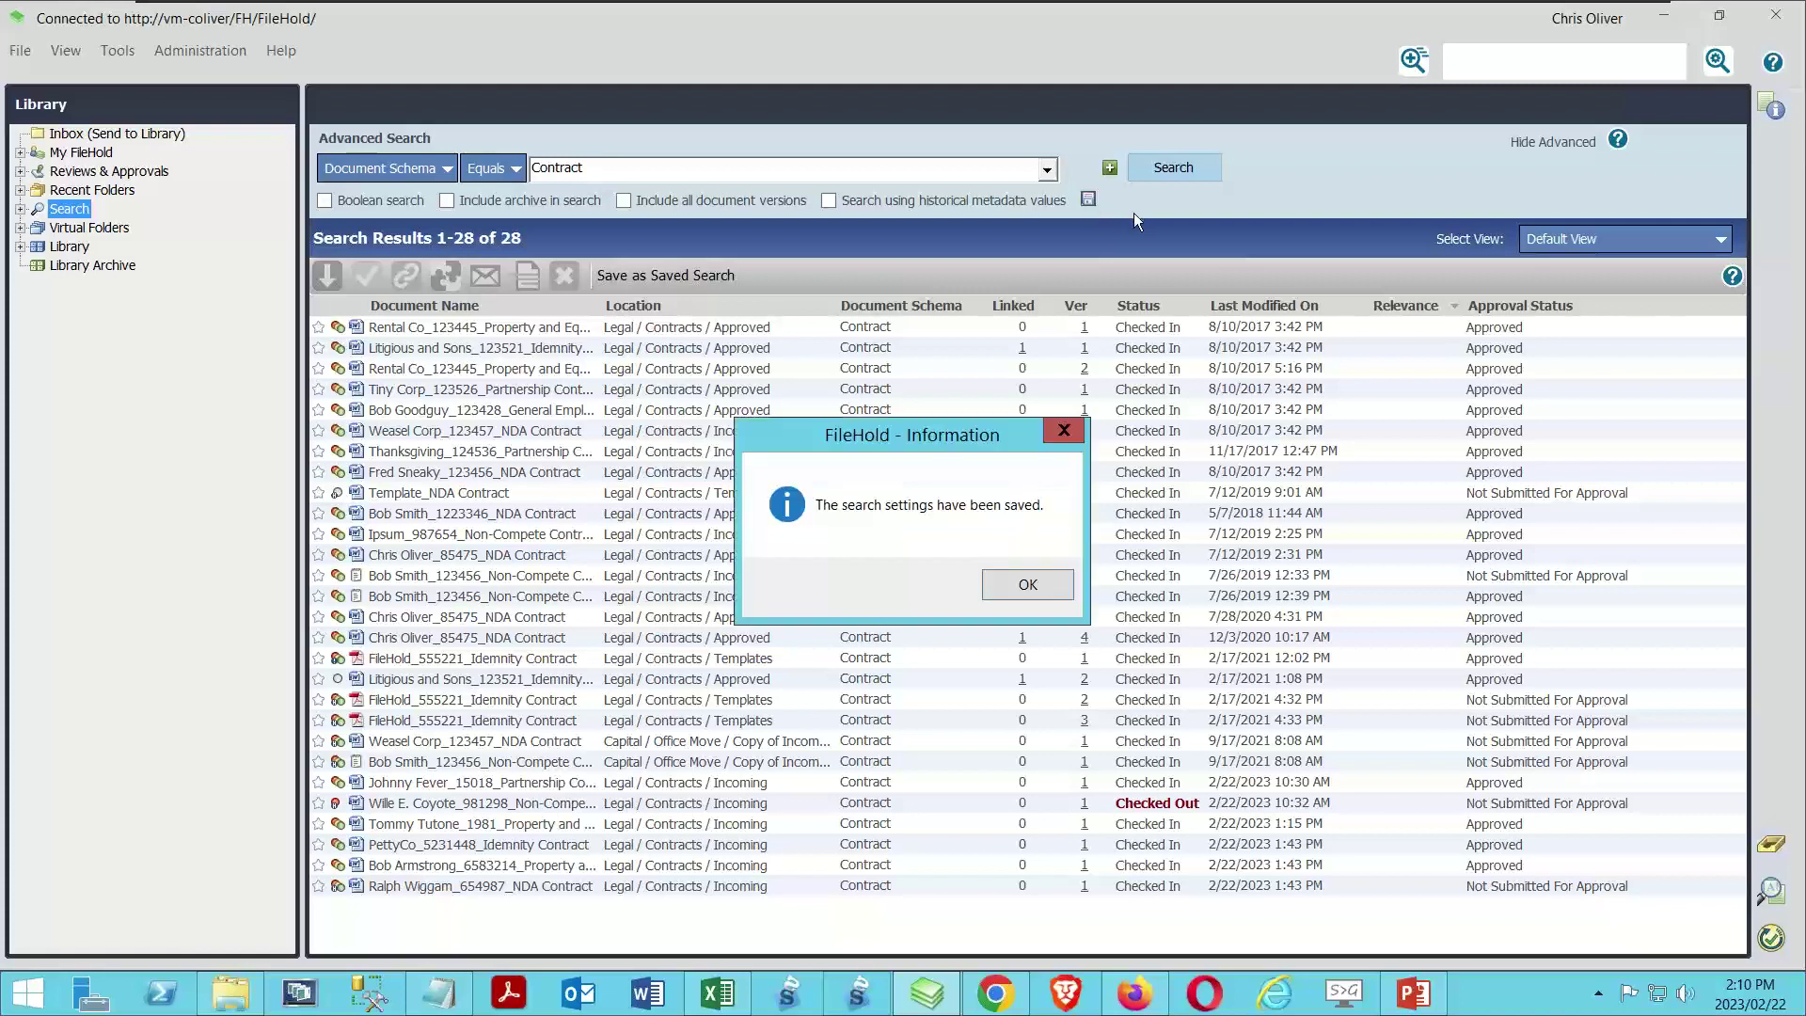
click(1047, 587)
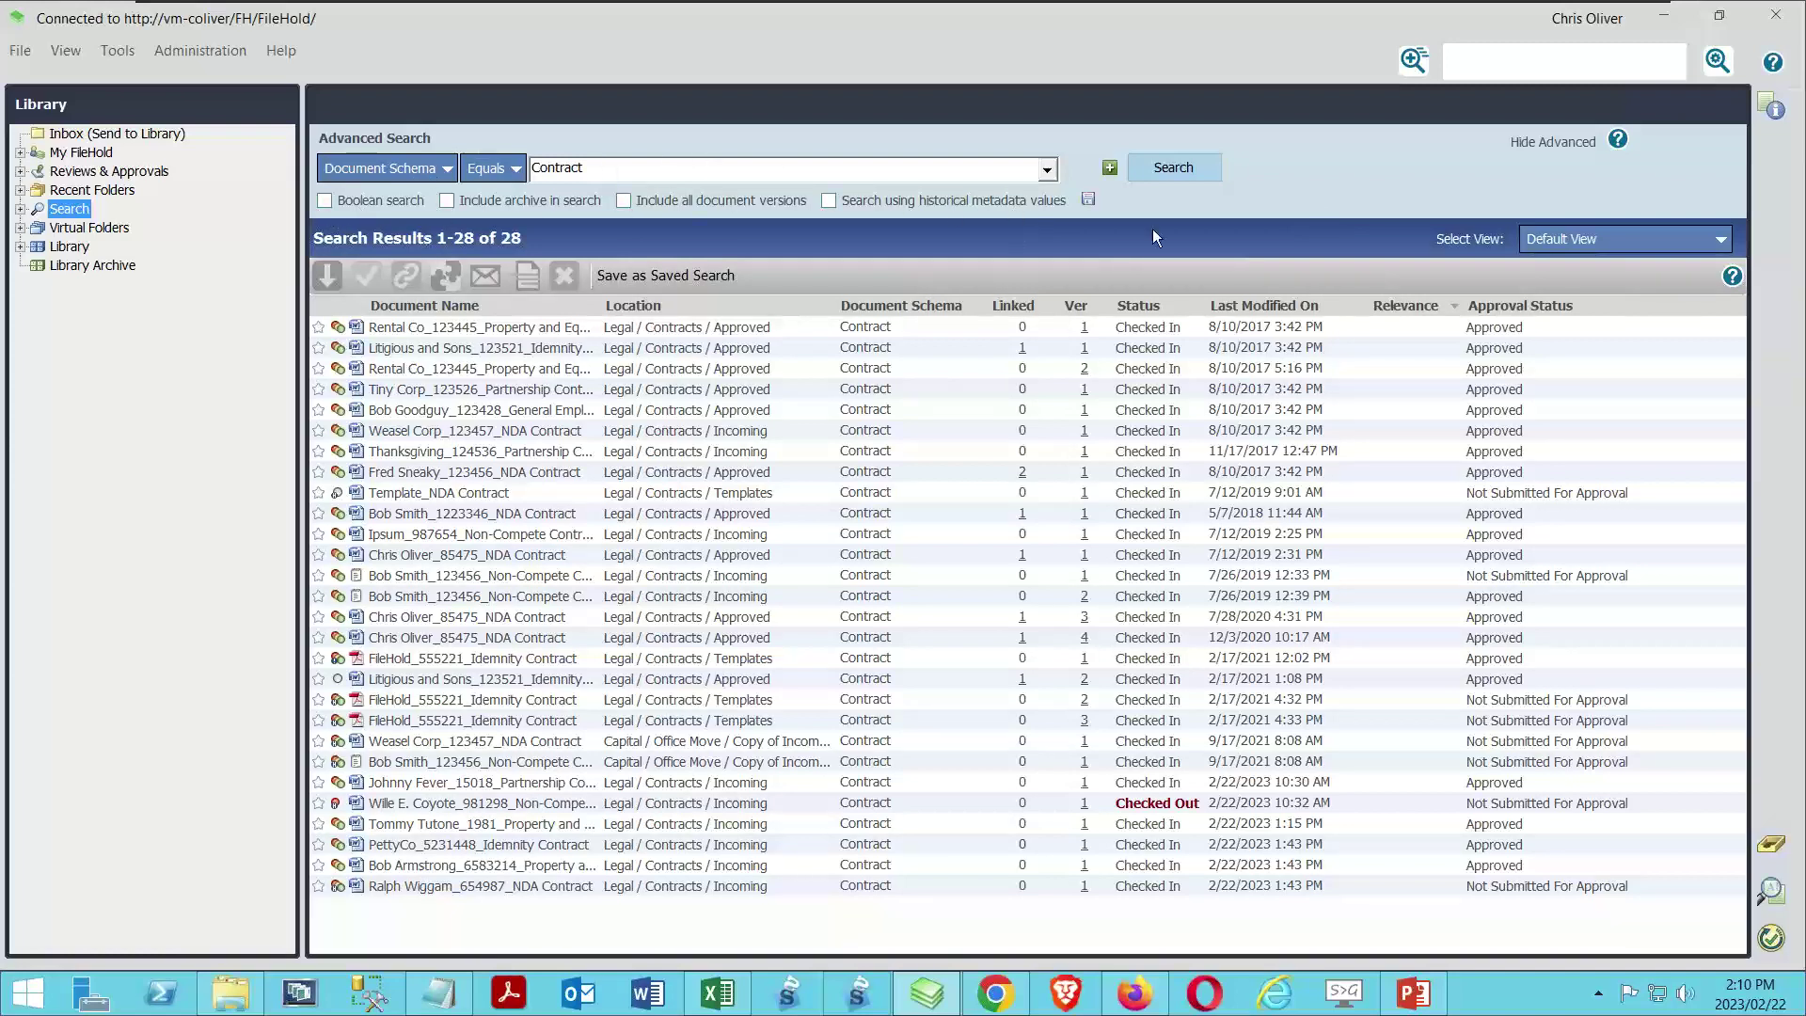
Start a new advanced search with the criterion Document Schema equals Contract.
click(49, 216)
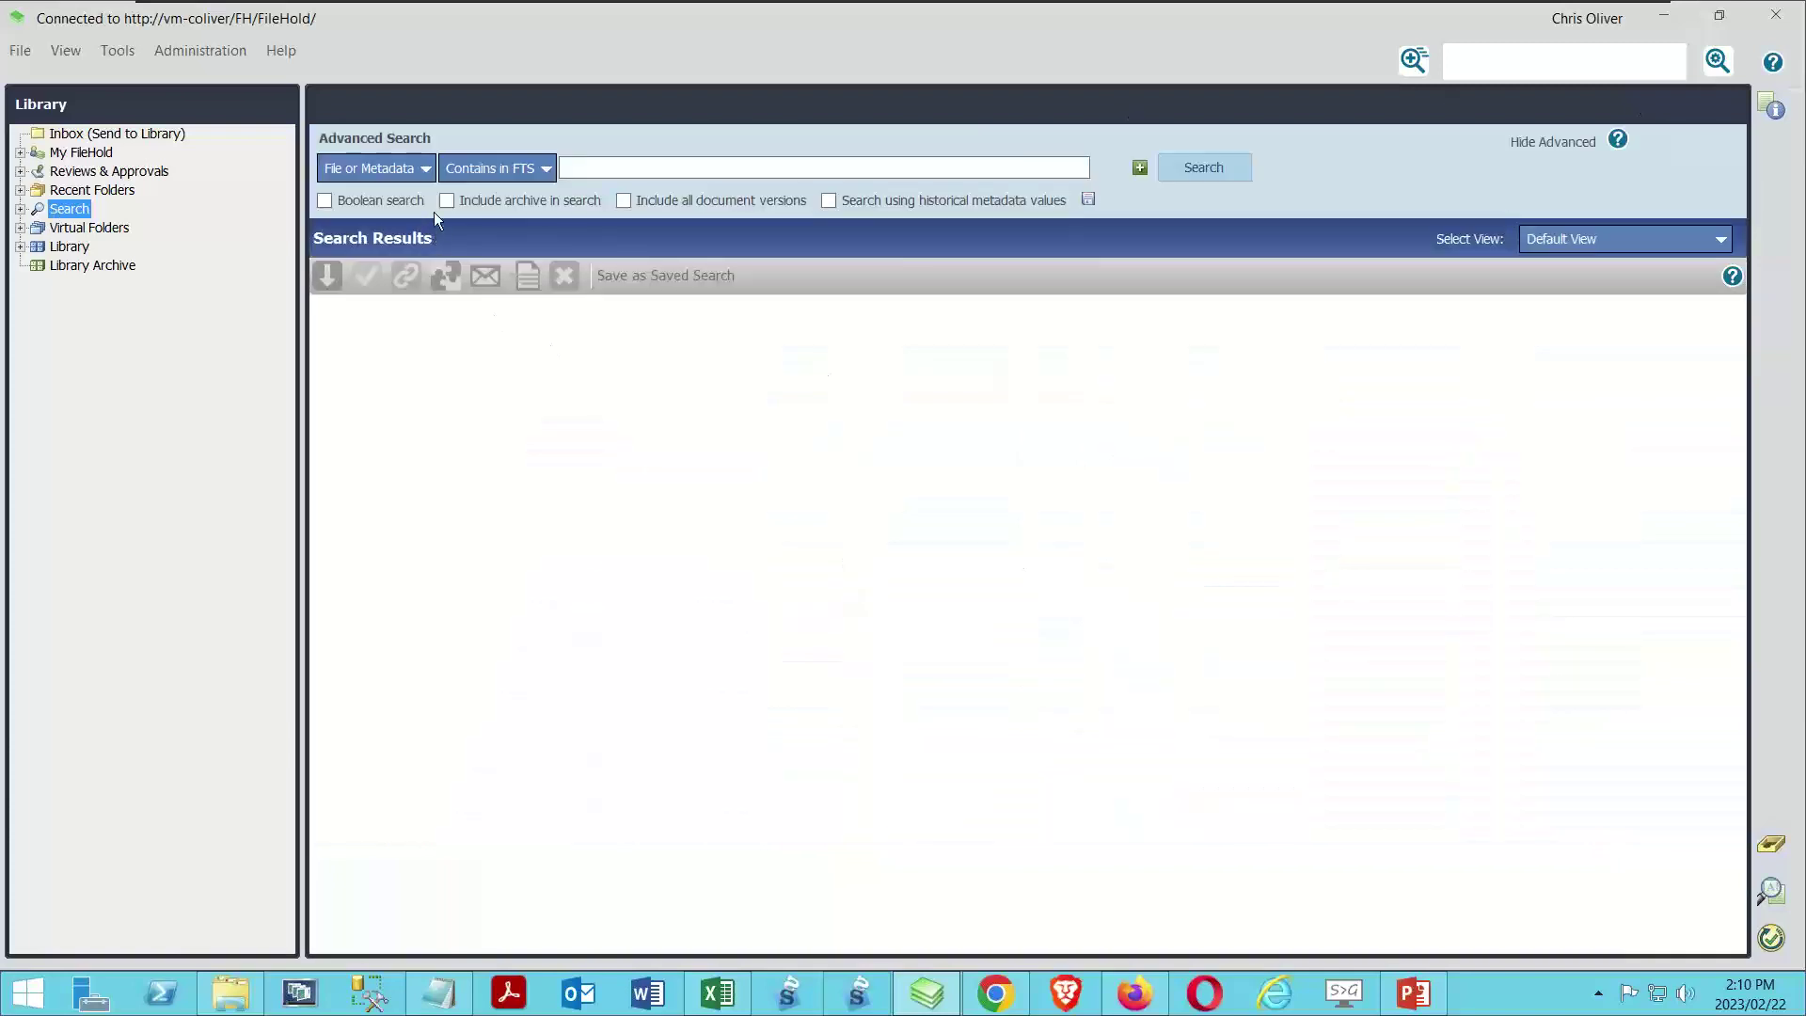
click(694, 174)
click(375, 162)
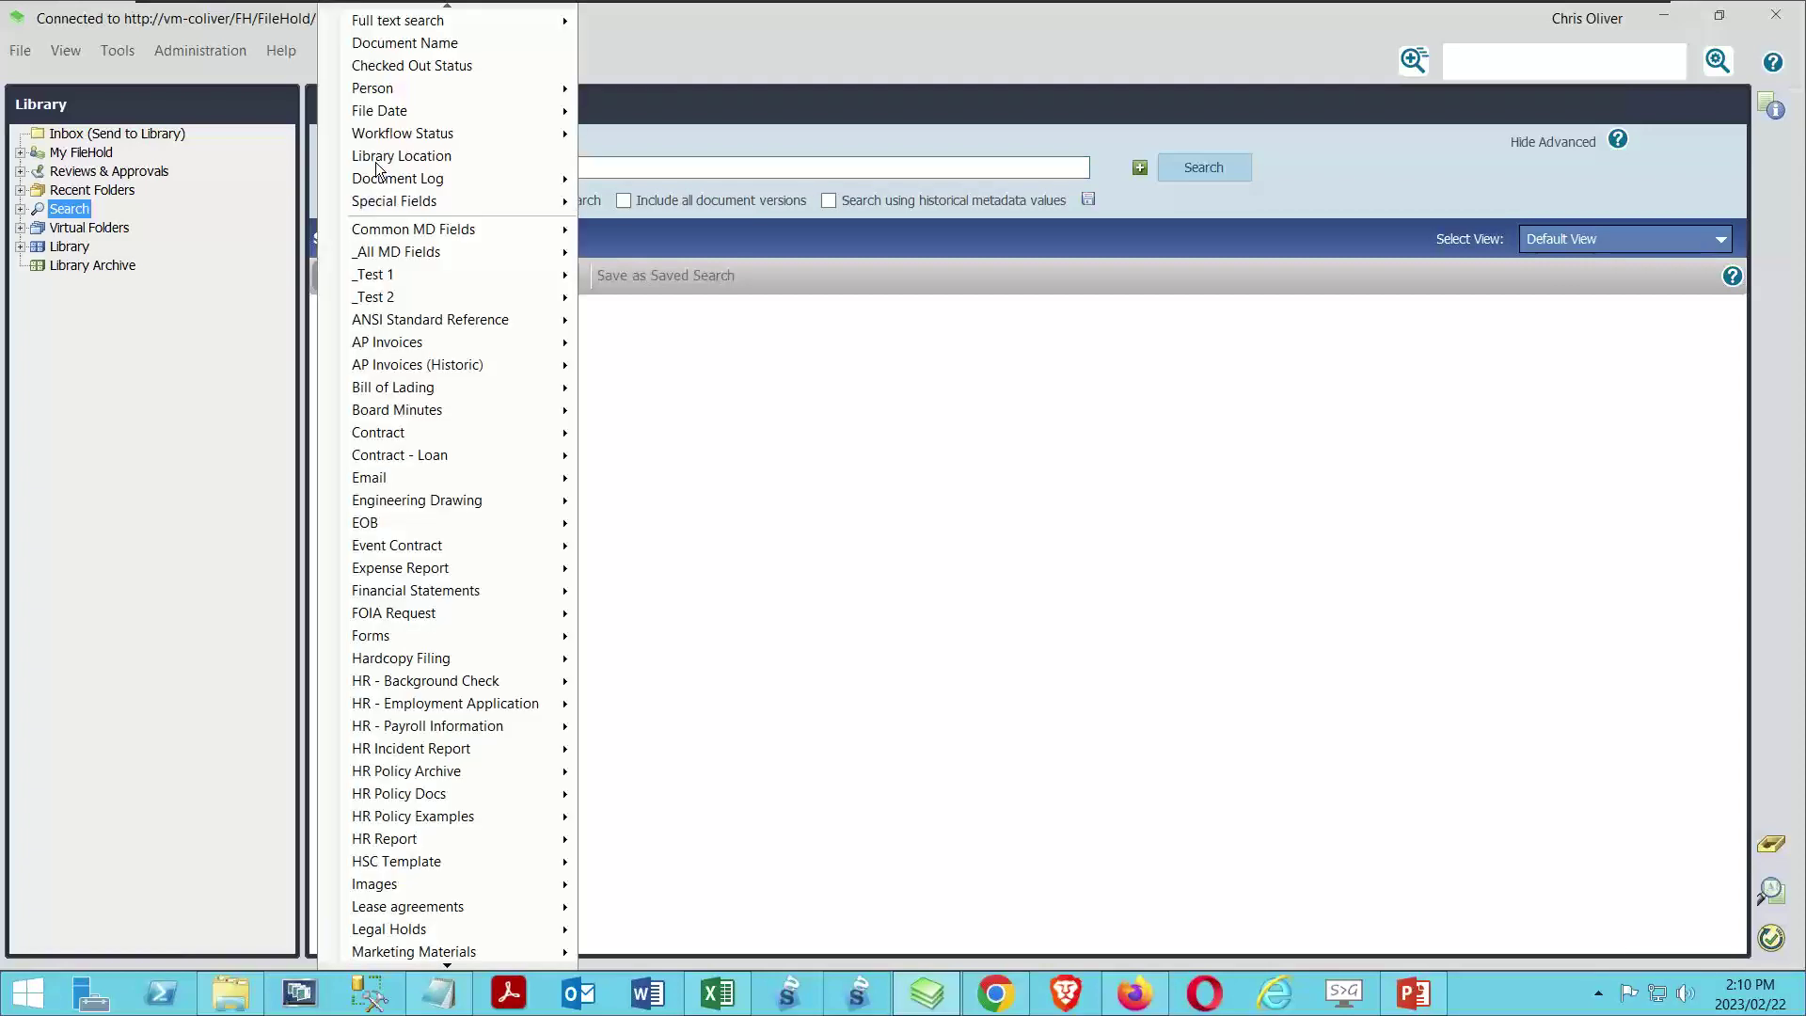
mouse_move(410, 432)
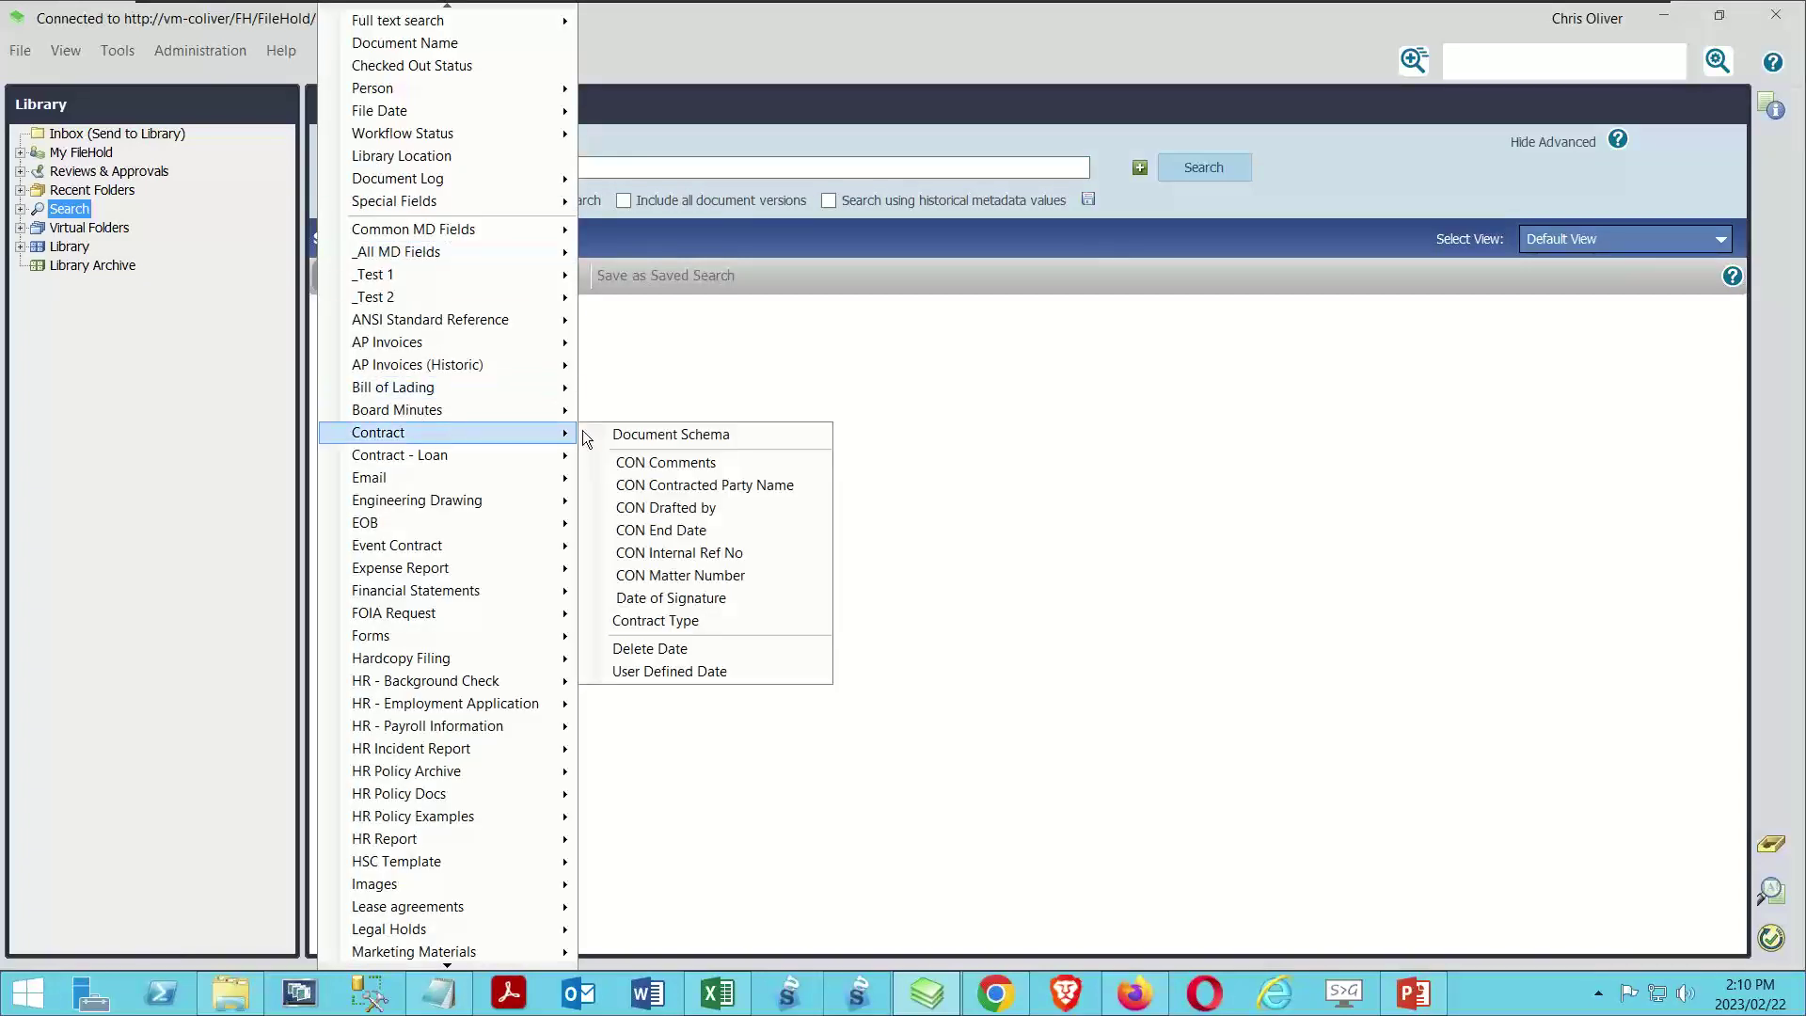
click(625, 436)
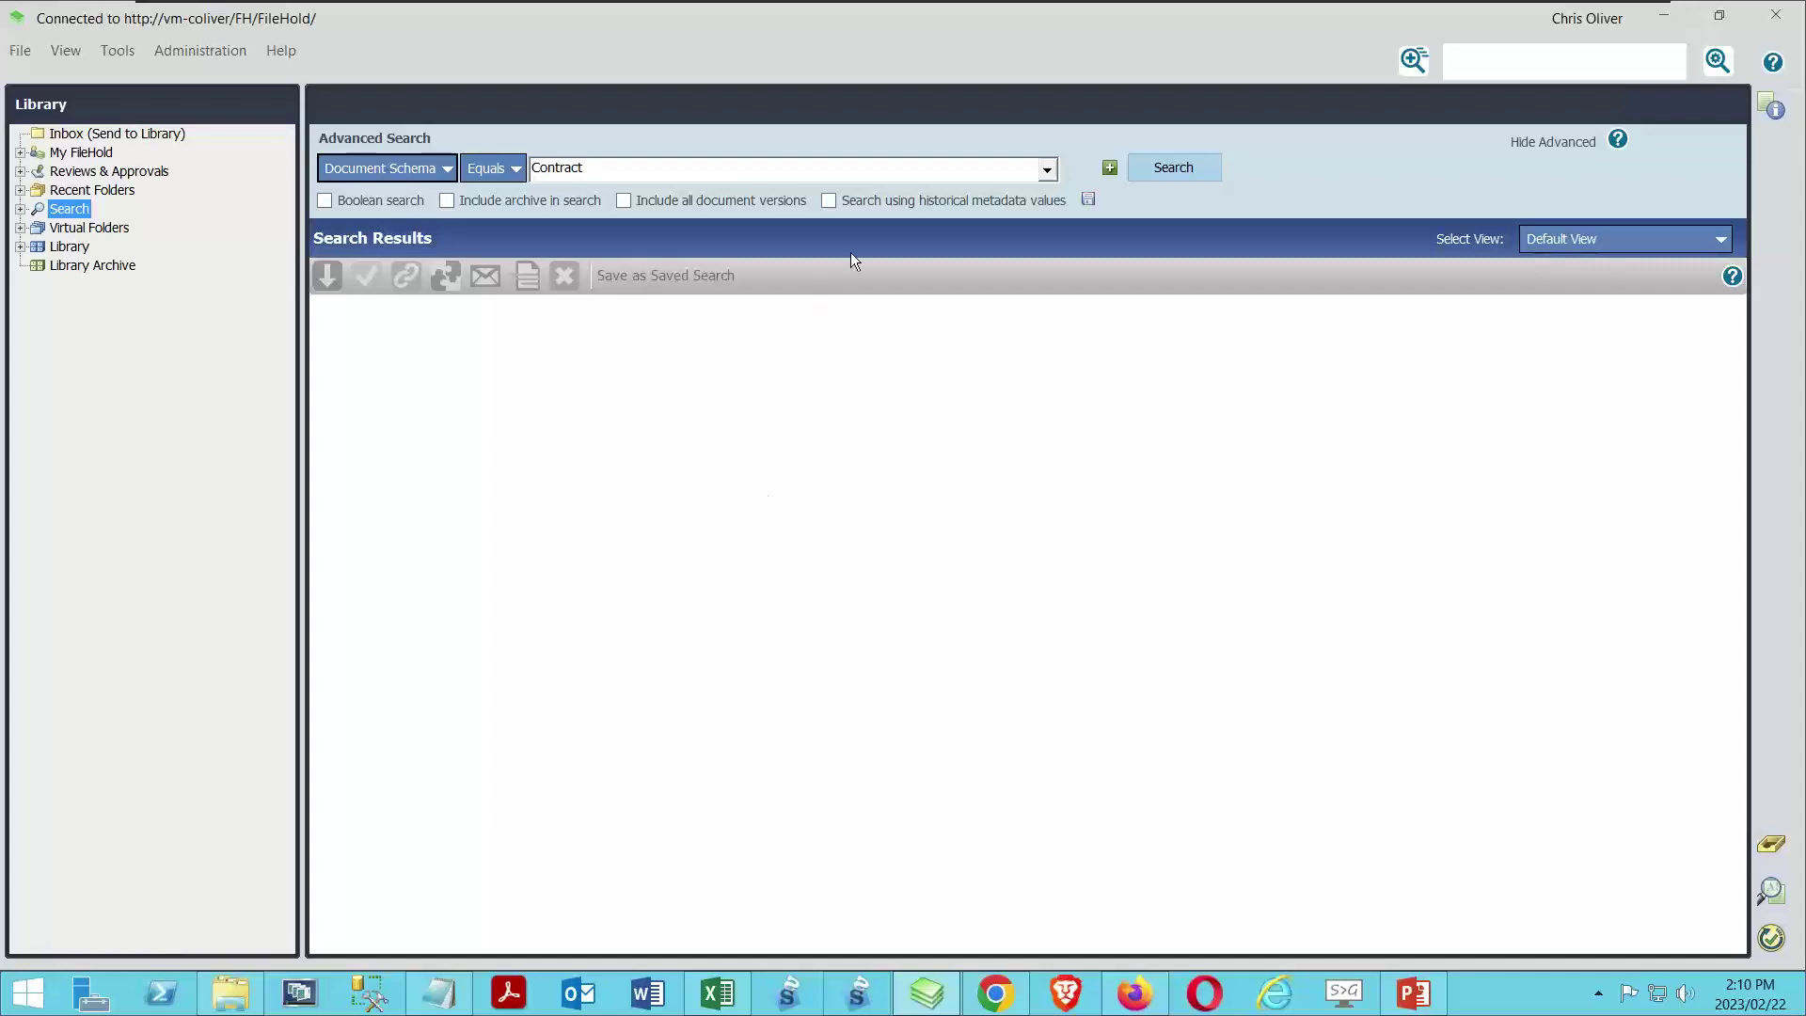
Add a second criterion, Owned By Someone Else equals the chosen document owner, and run the search.
click(1110, 168)
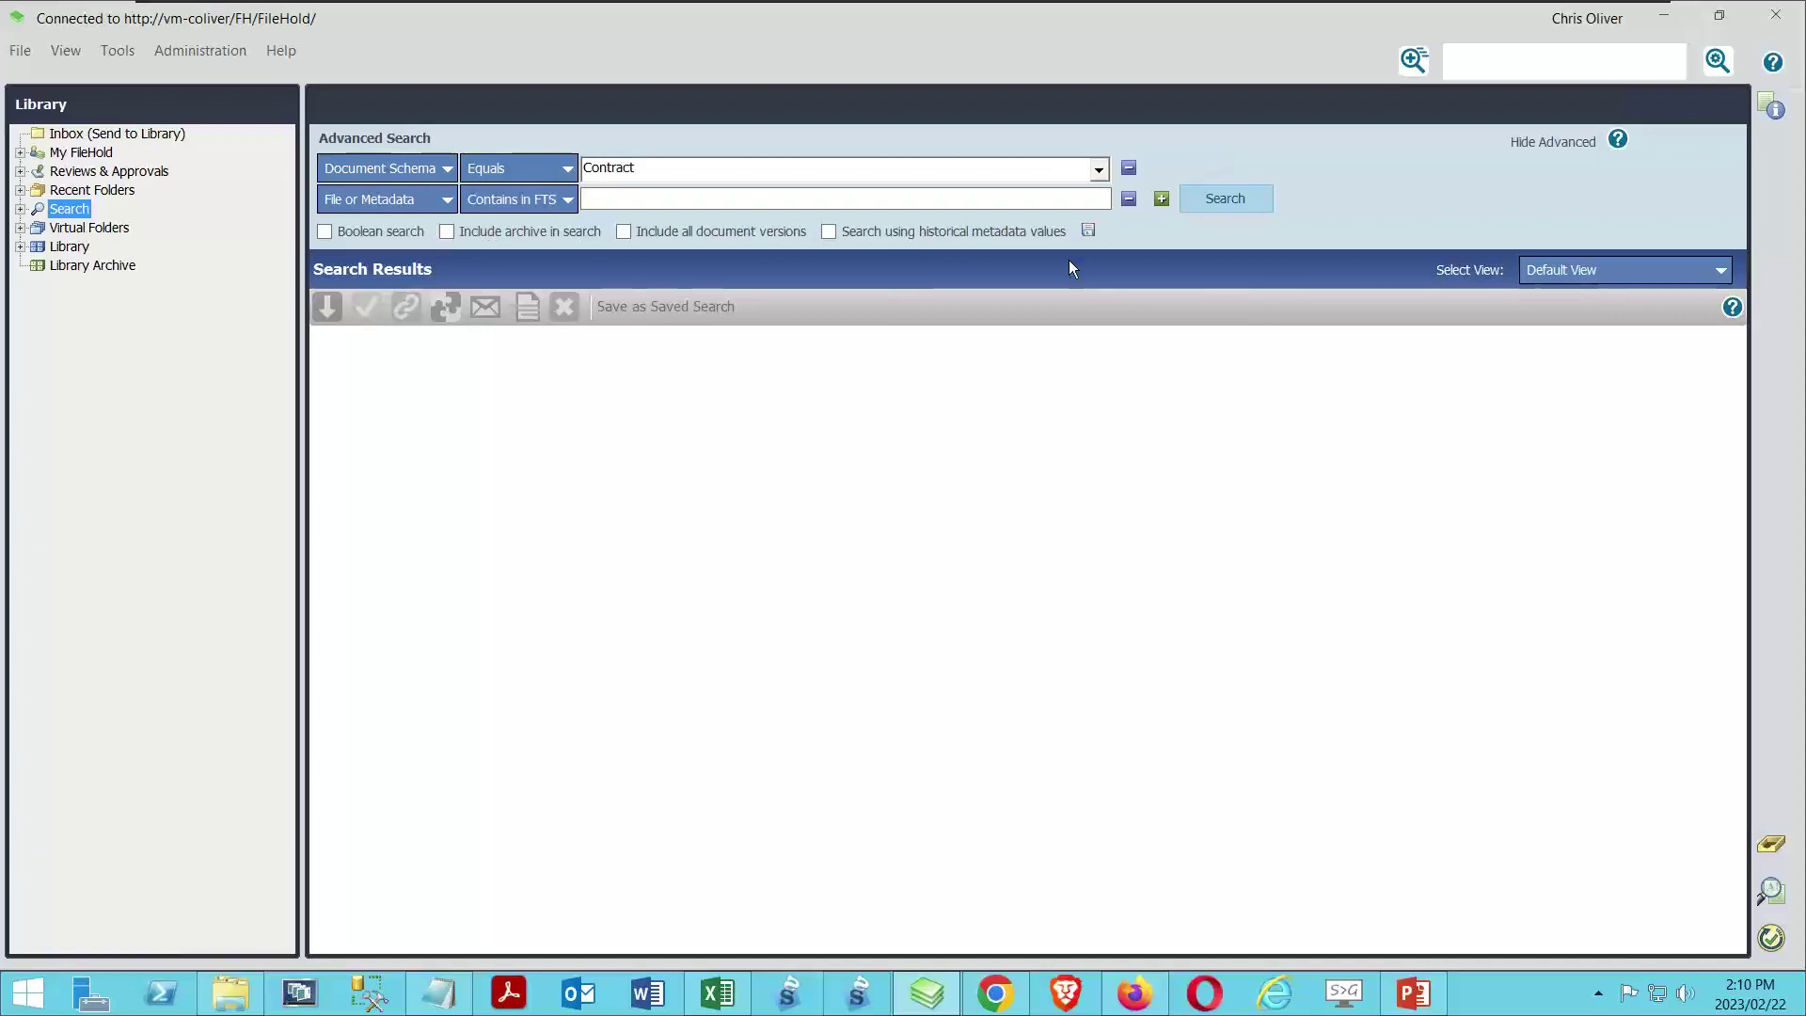
click(382, 206)
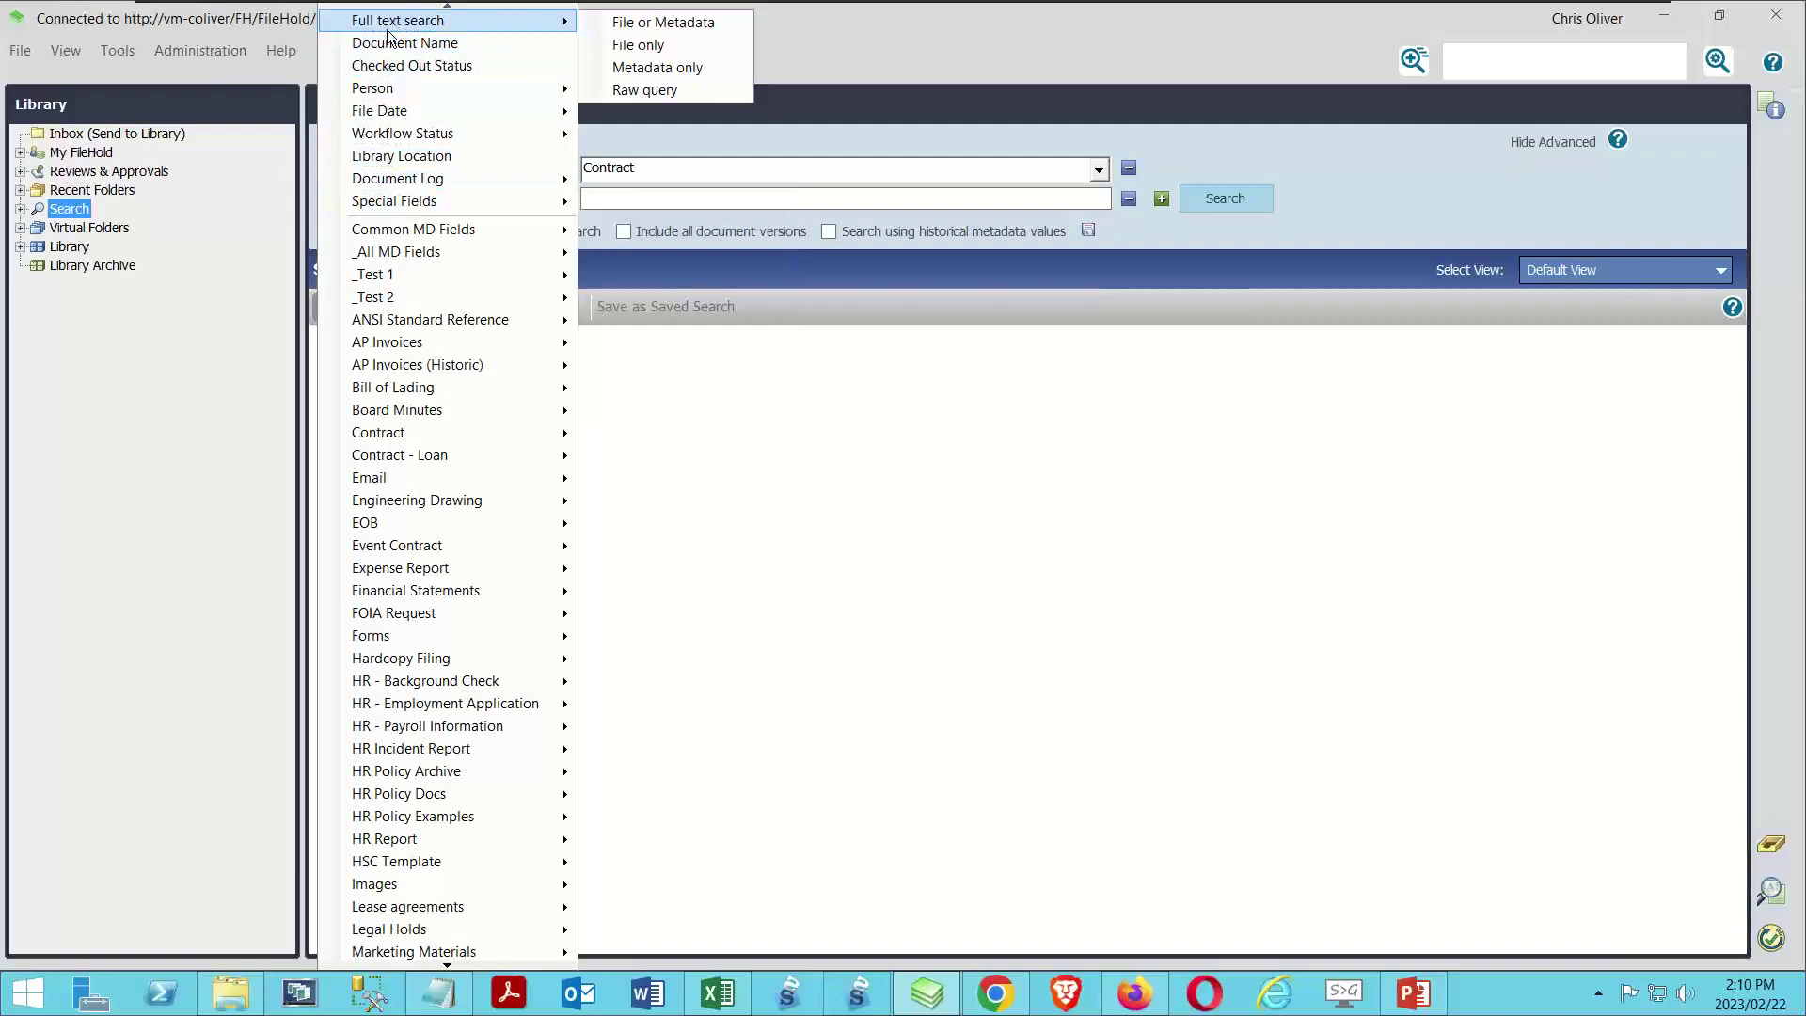
mouse_move(383, 203)
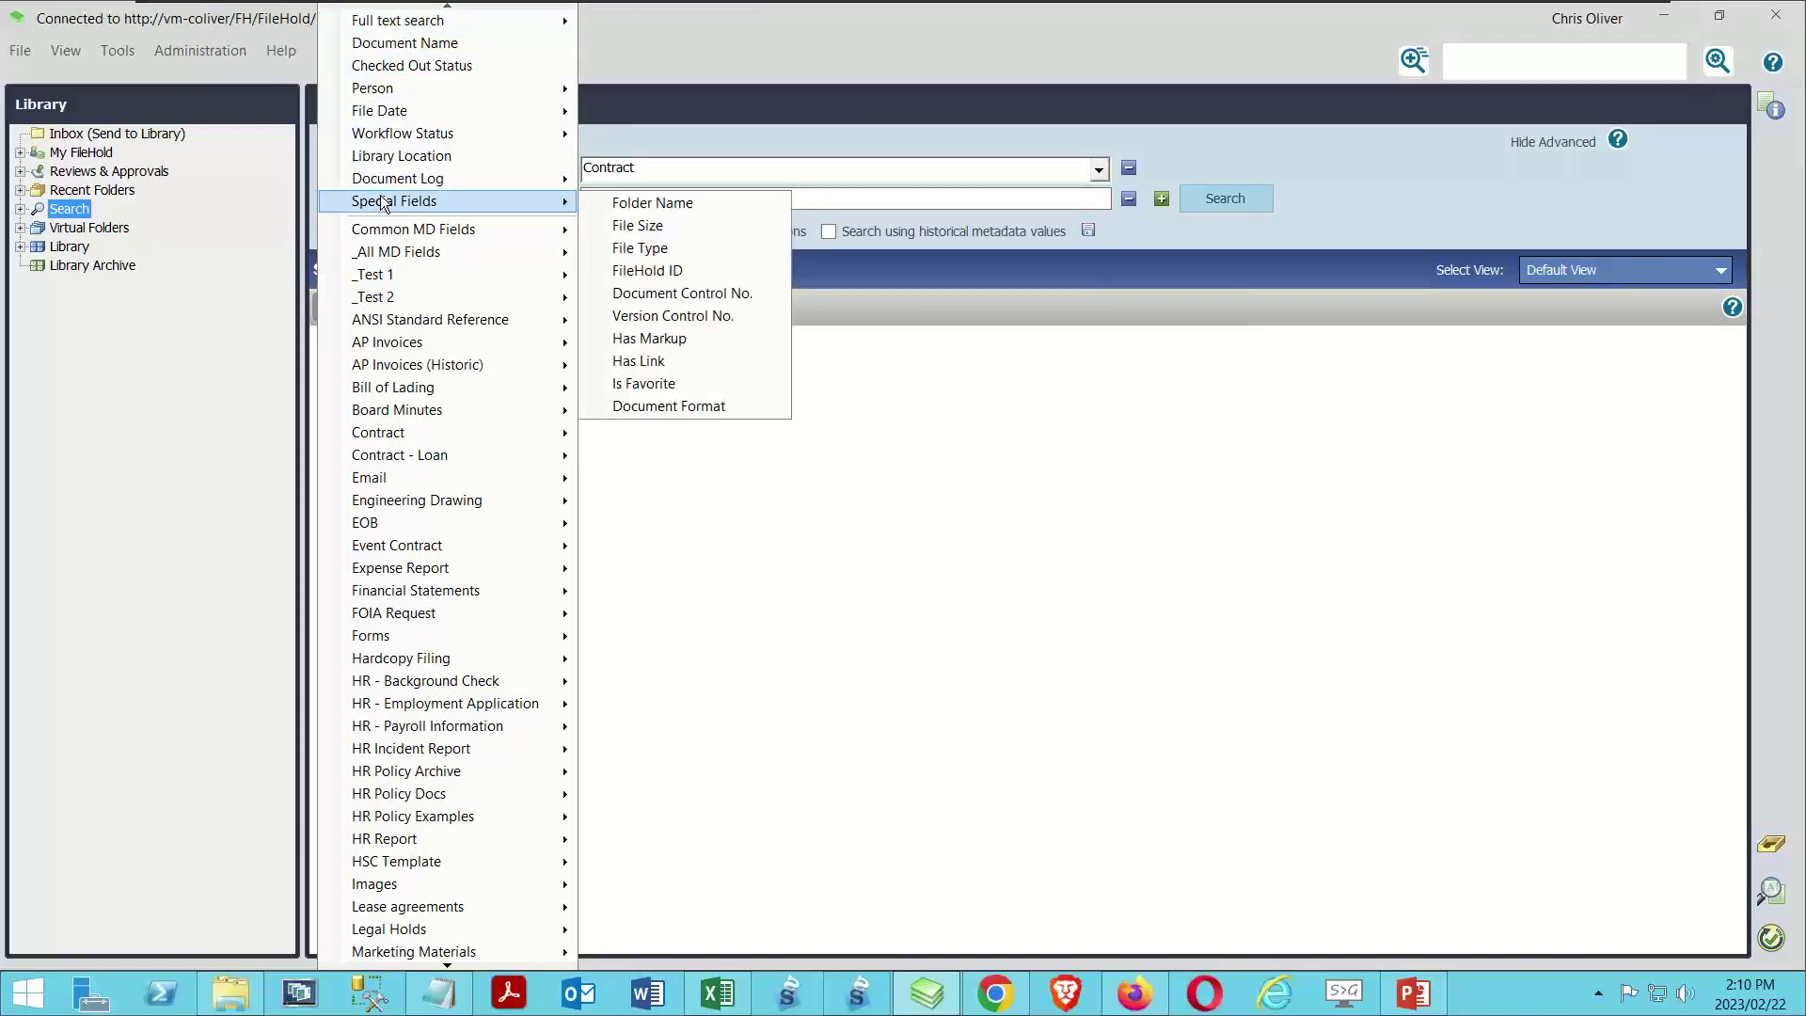
mouse_move(404, 92)
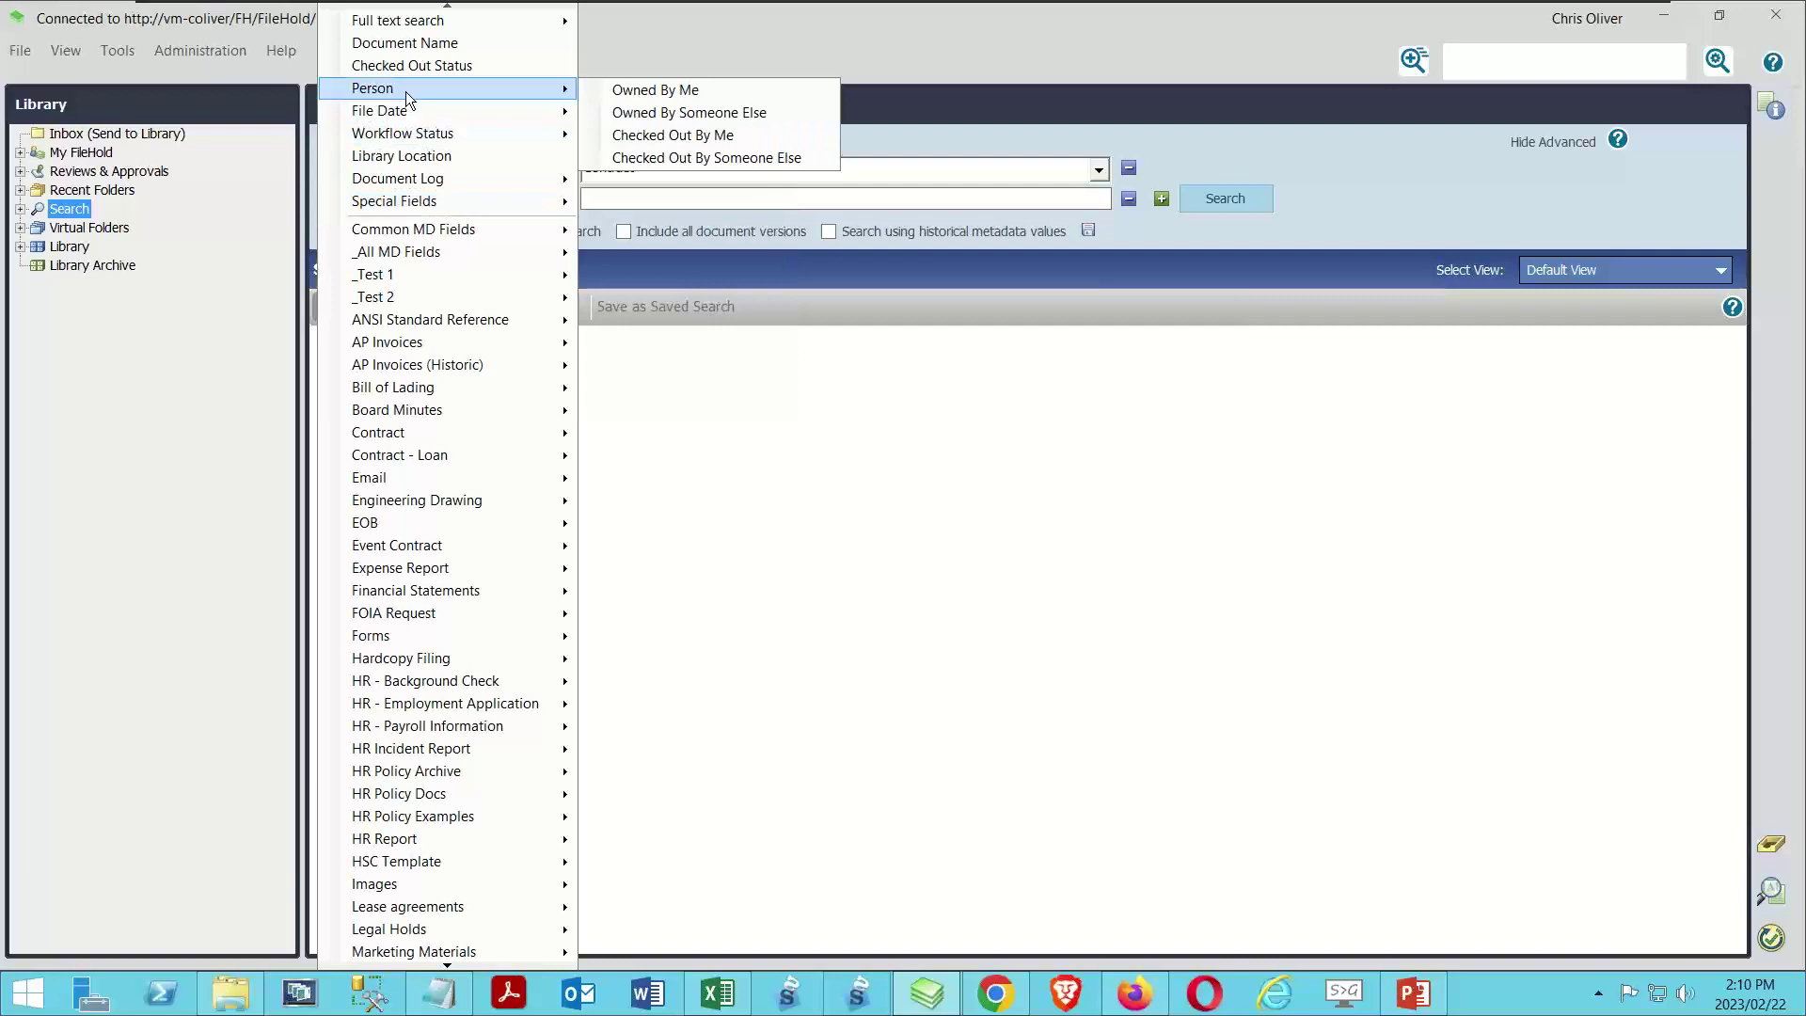
click(651, 112)
click(663, 200)
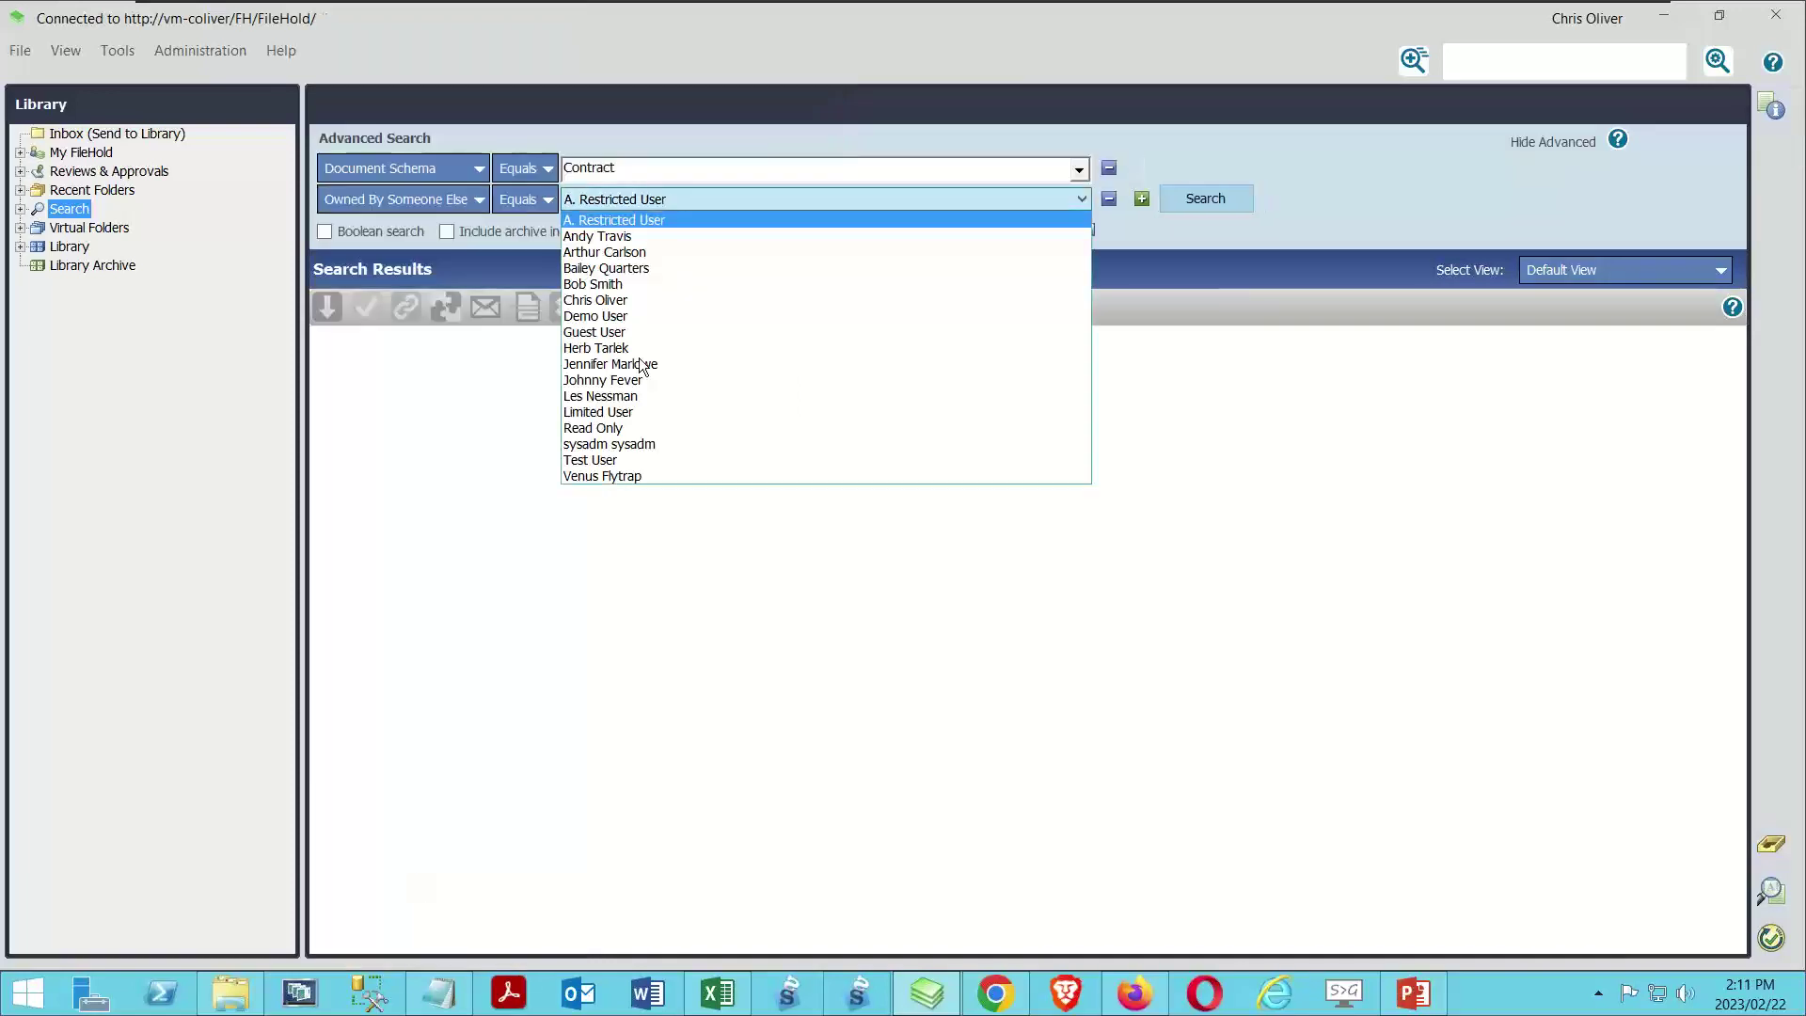
click(598, 239)
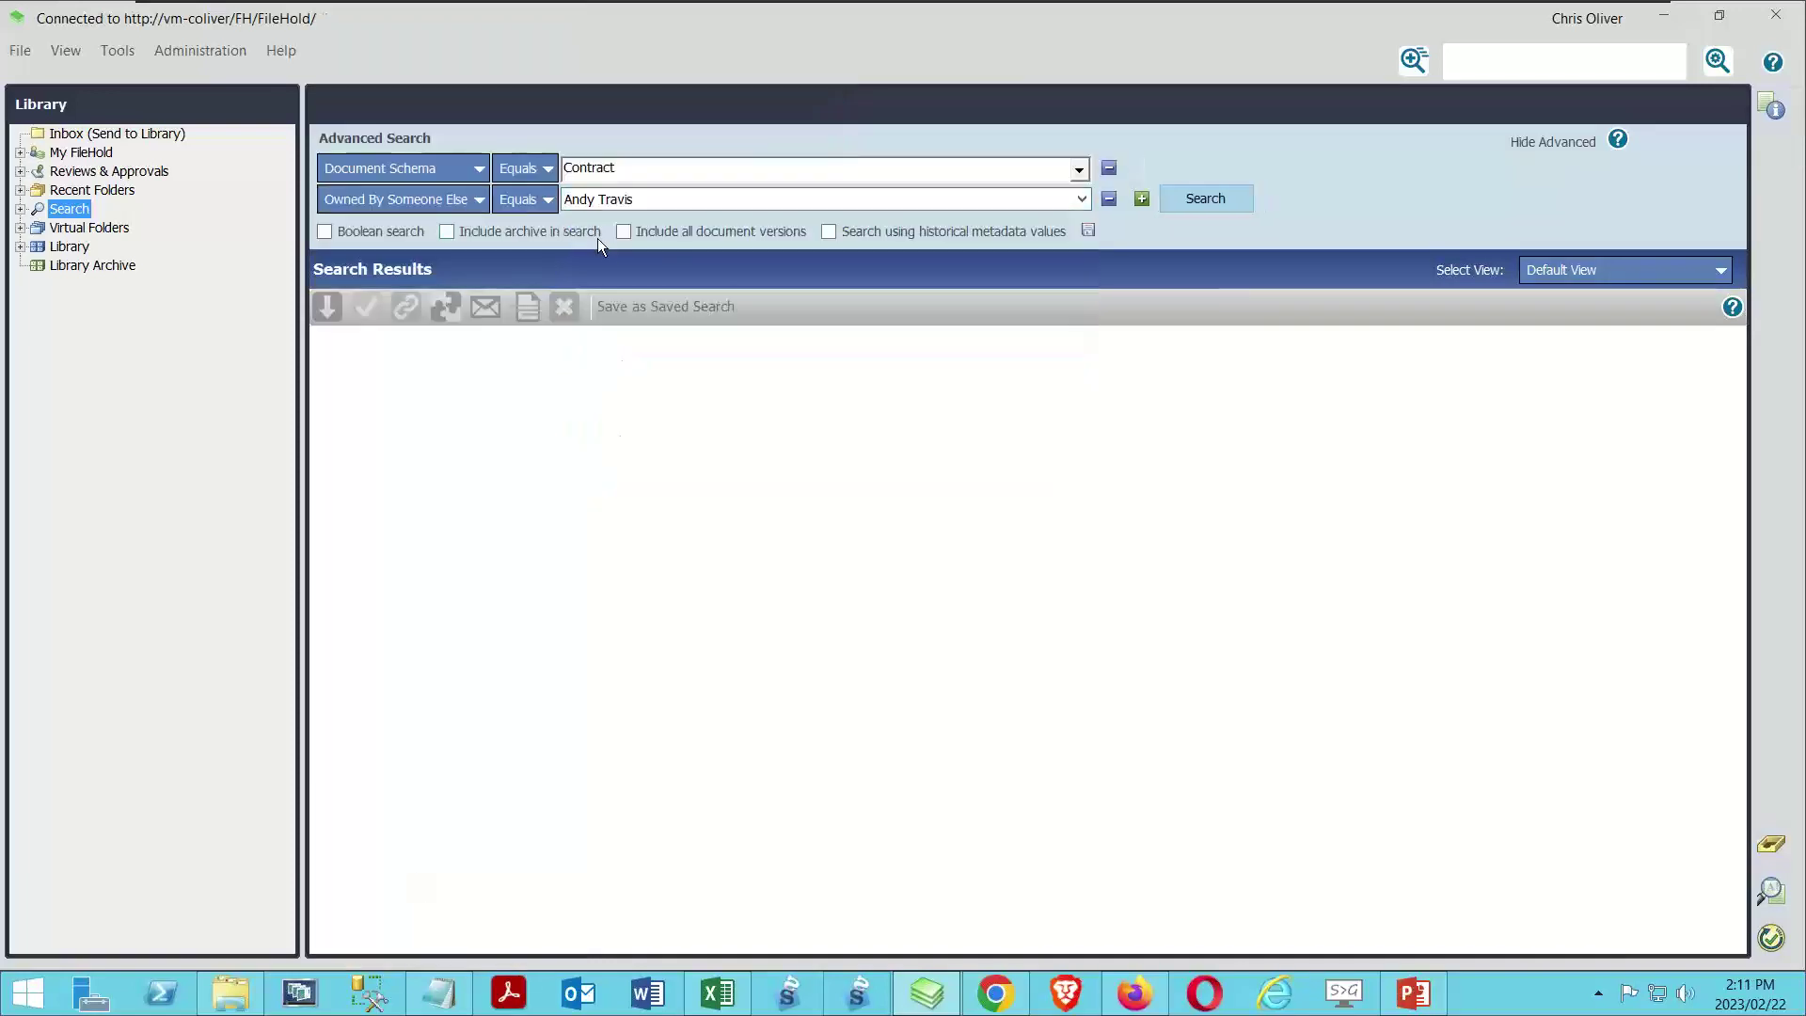
click(1171, 202)
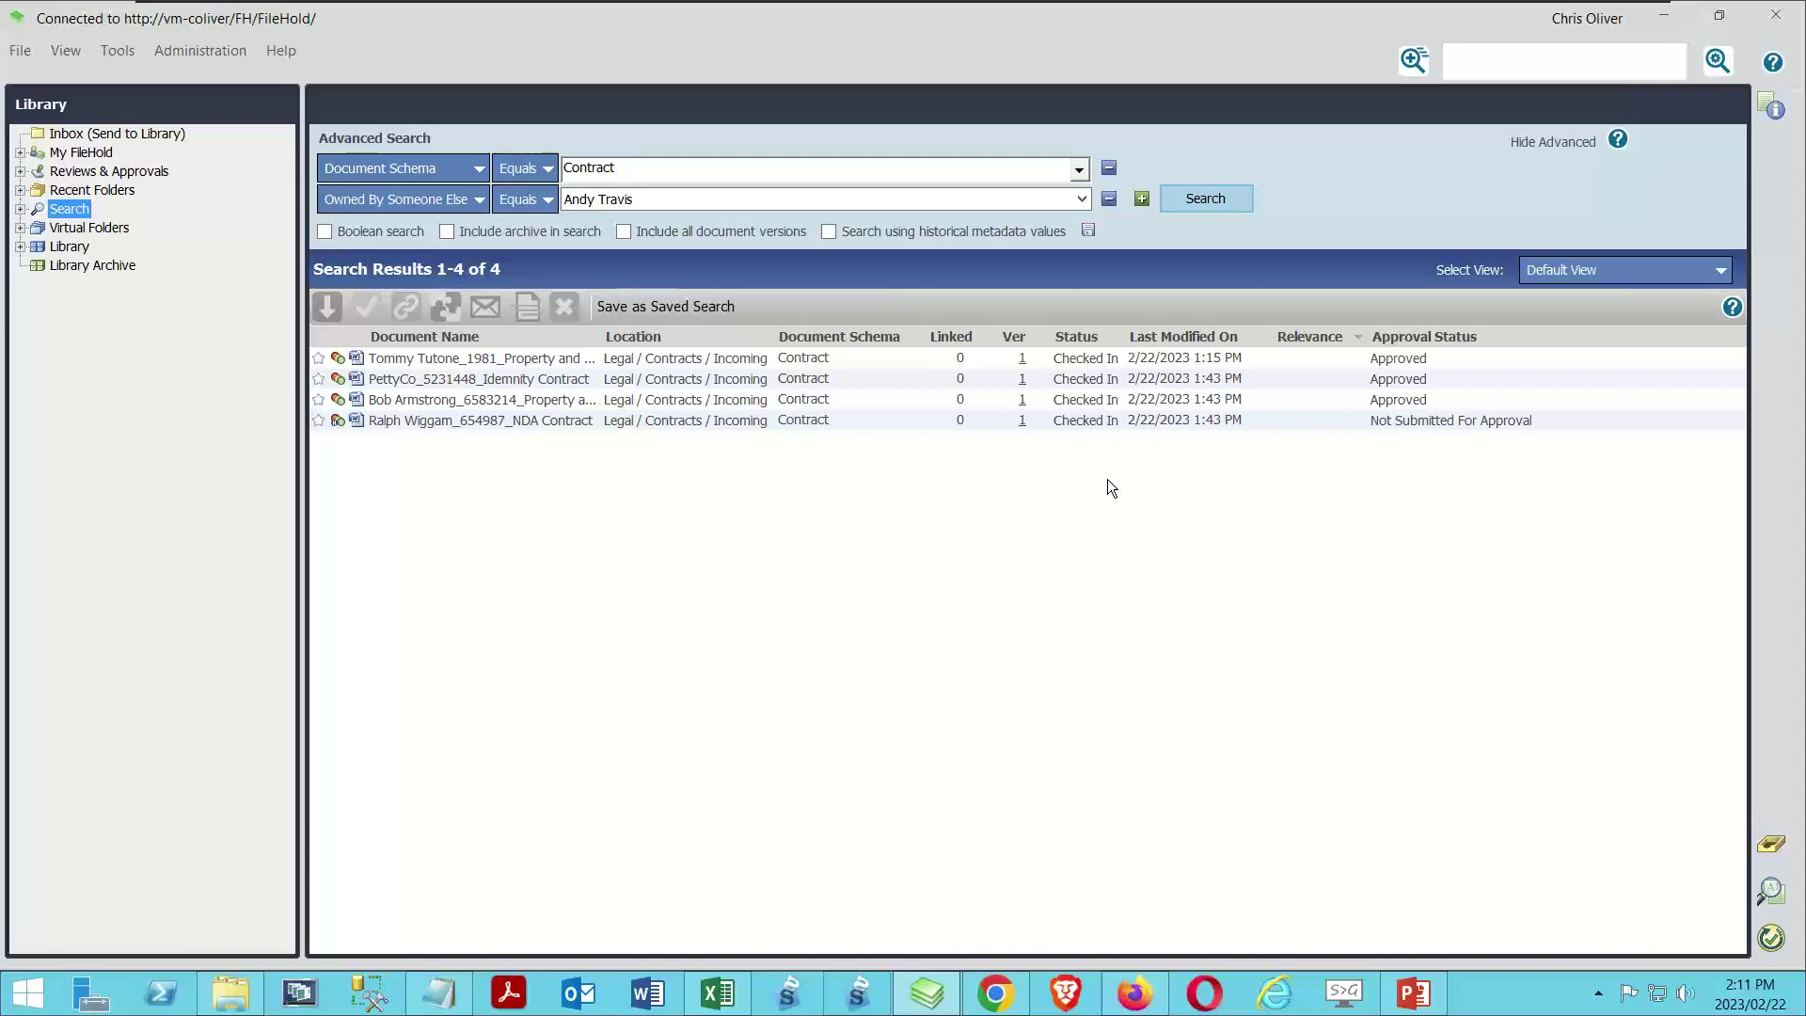
Add a third criterion, Contract / CON Matter Number Contains in FTS, enter the matter number, and run the search.
click(1141, 198)
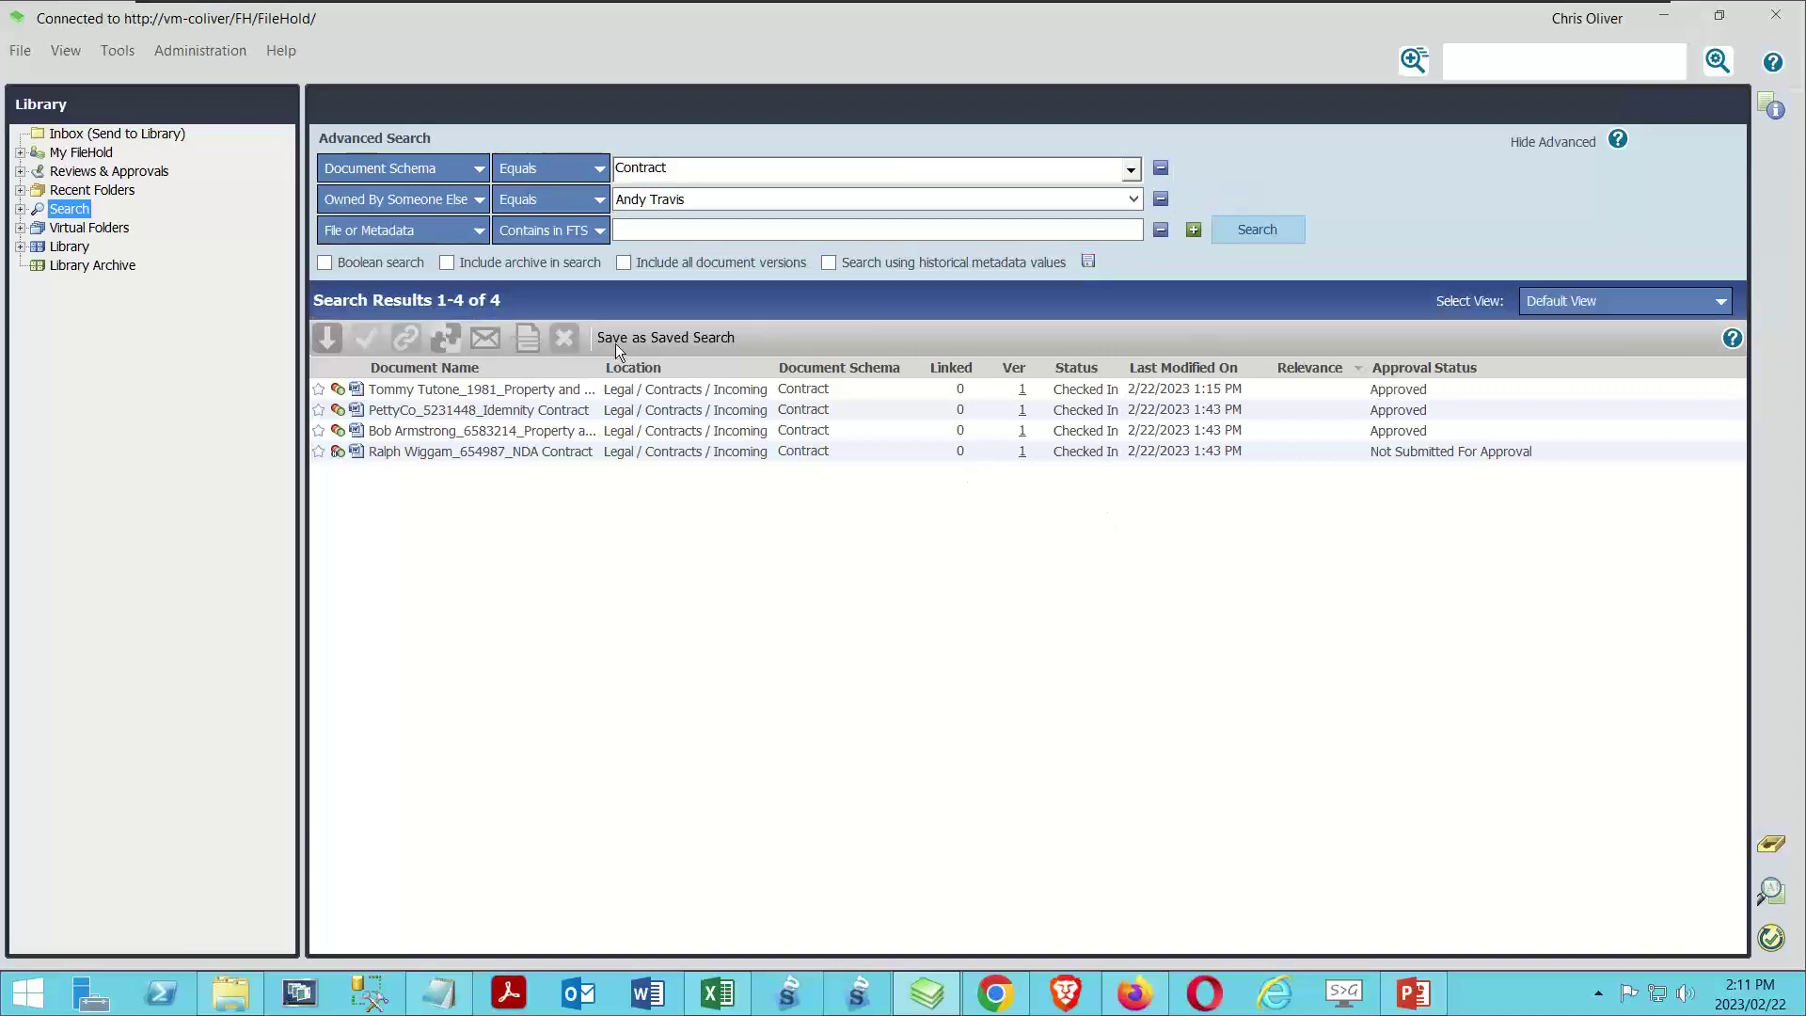
click(399, 229)
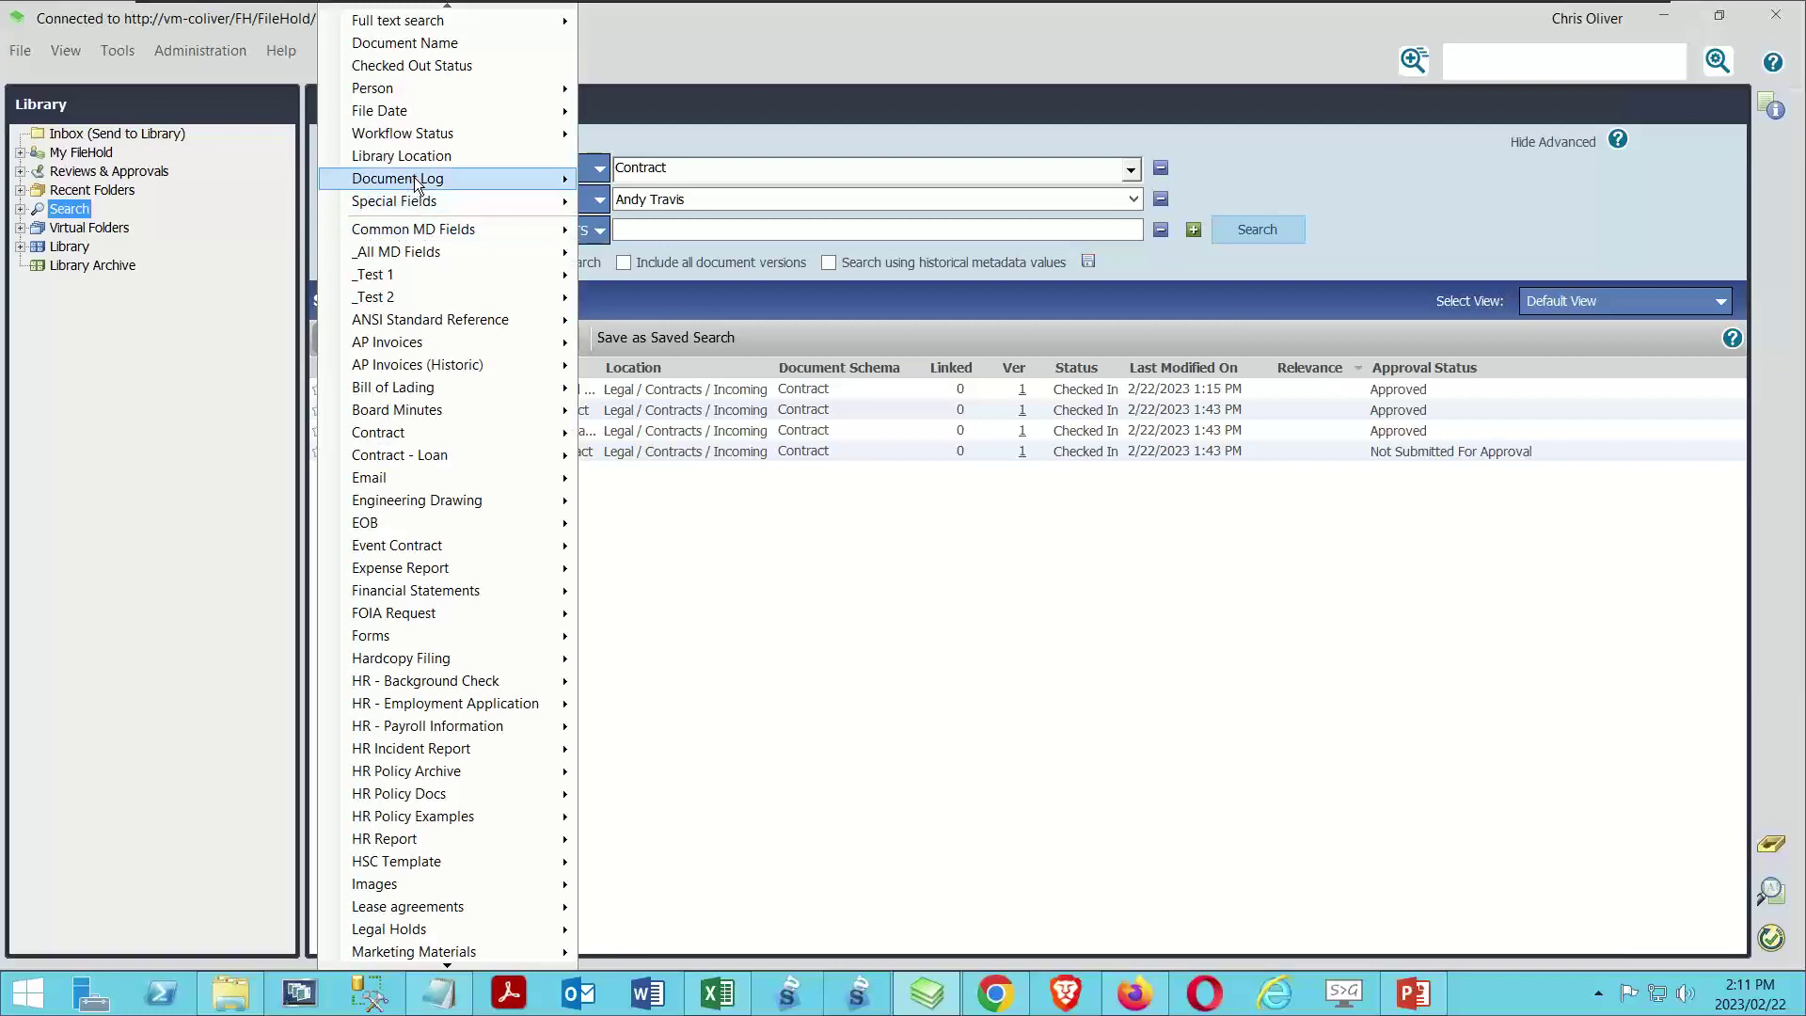
mouse_move(407, 431)
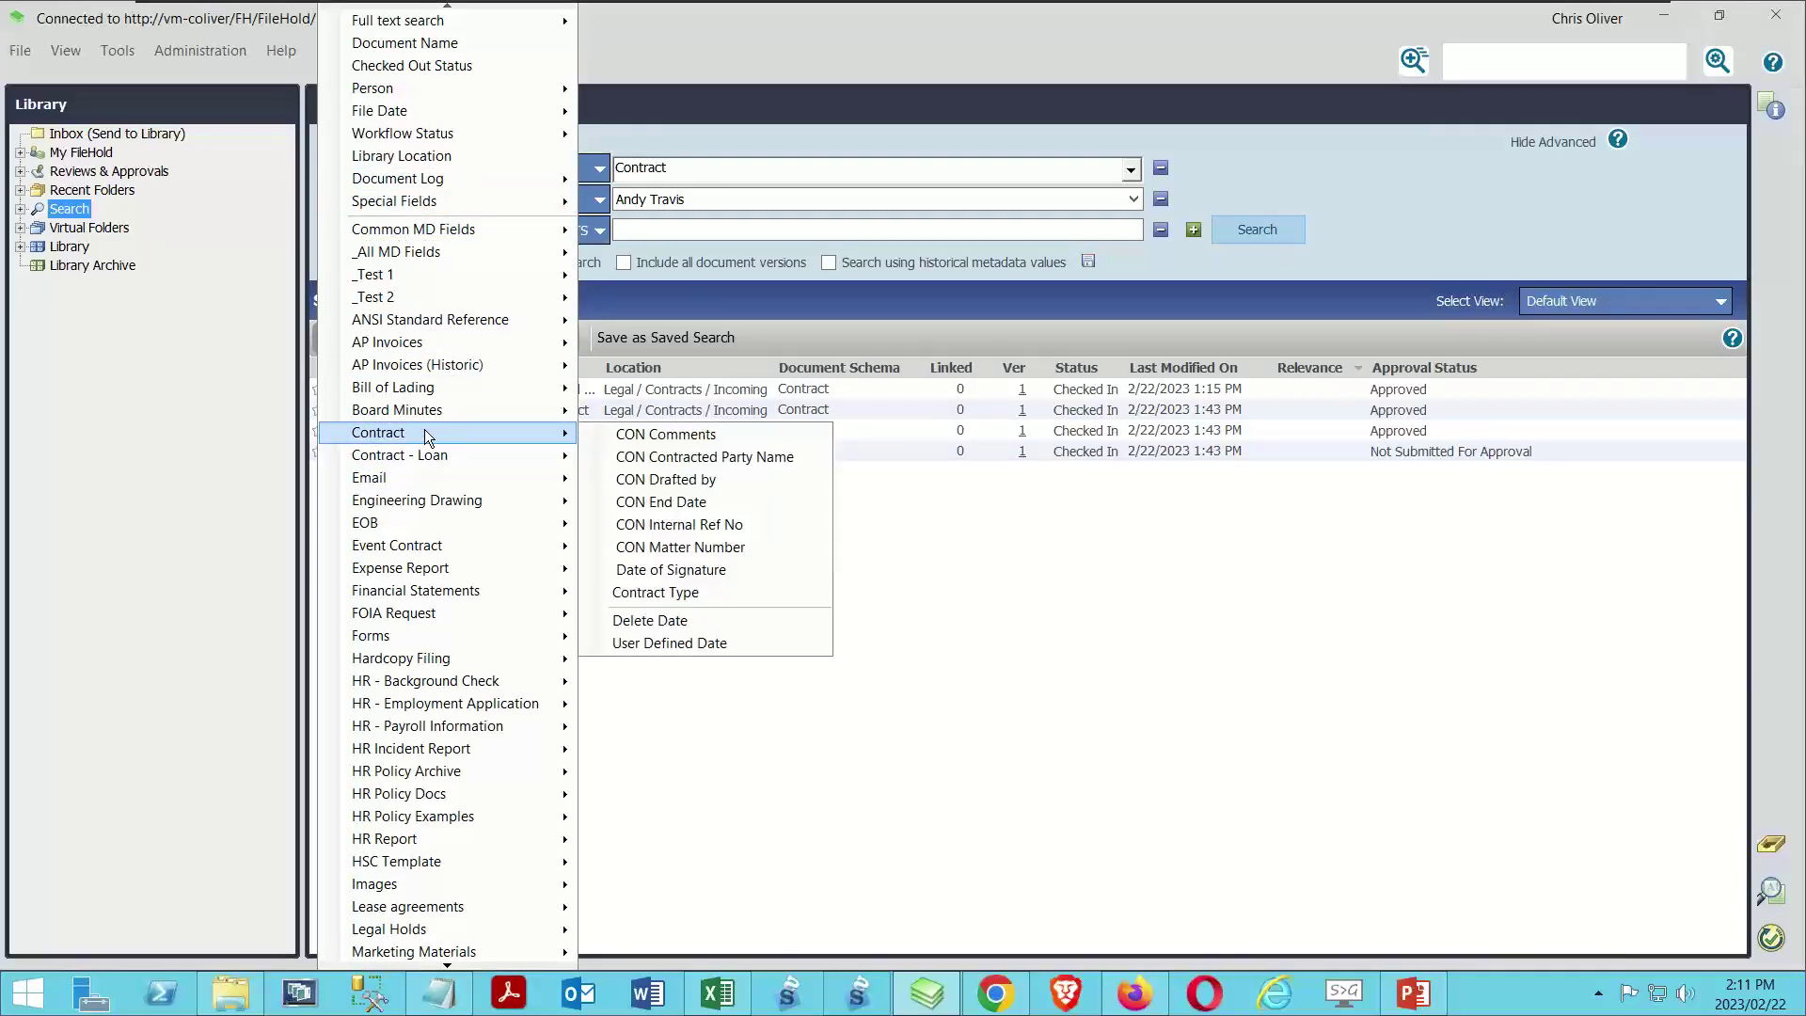
click(708, 549)
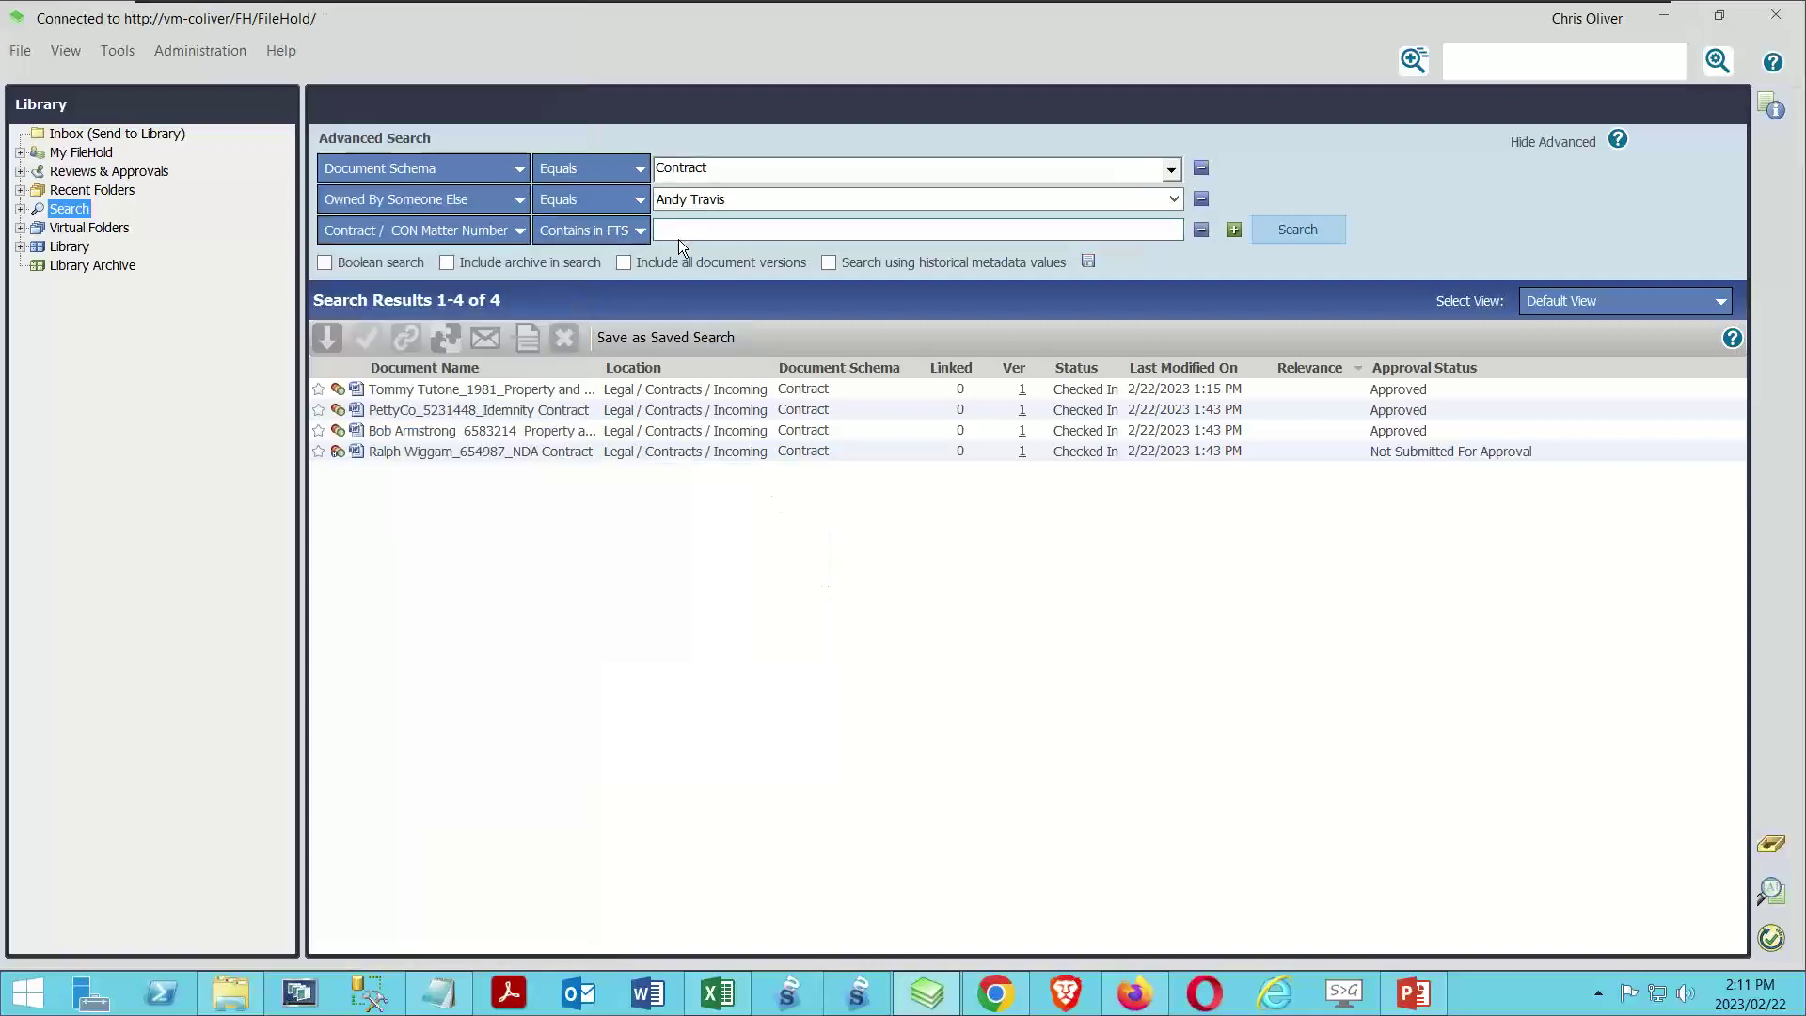
text(8675309)
click(1327, 229)
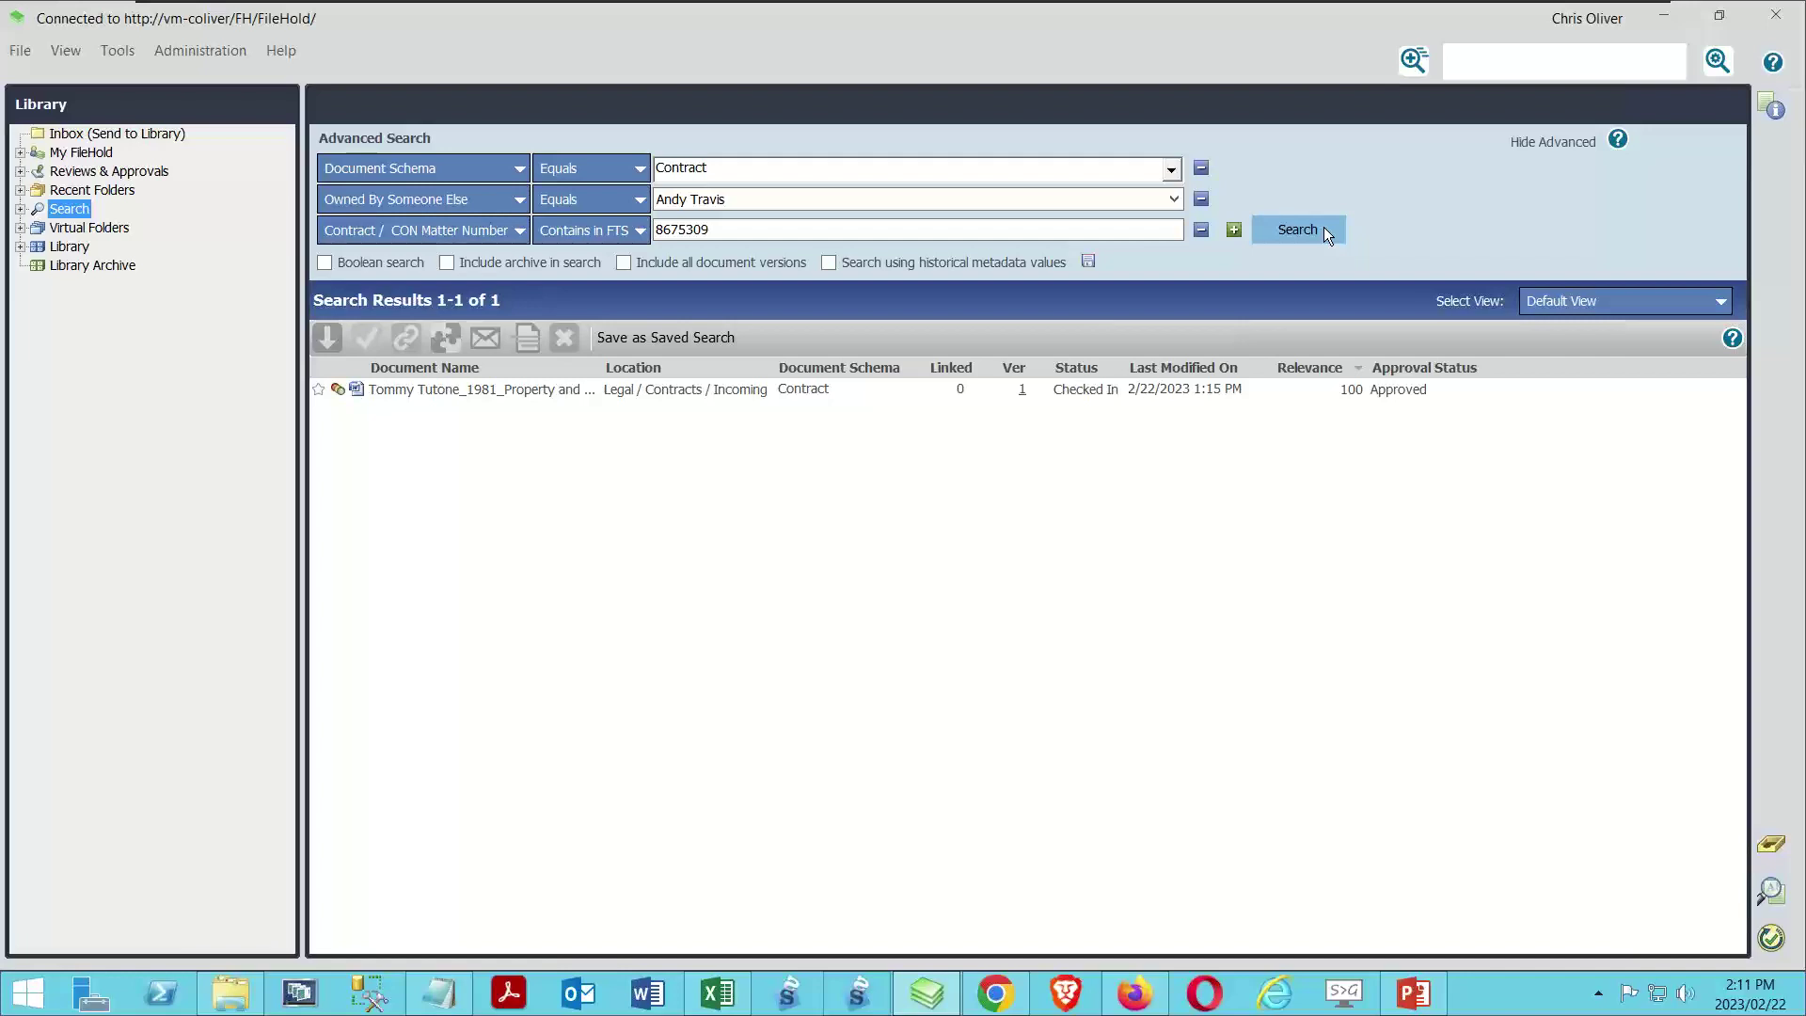
click(519, 231)
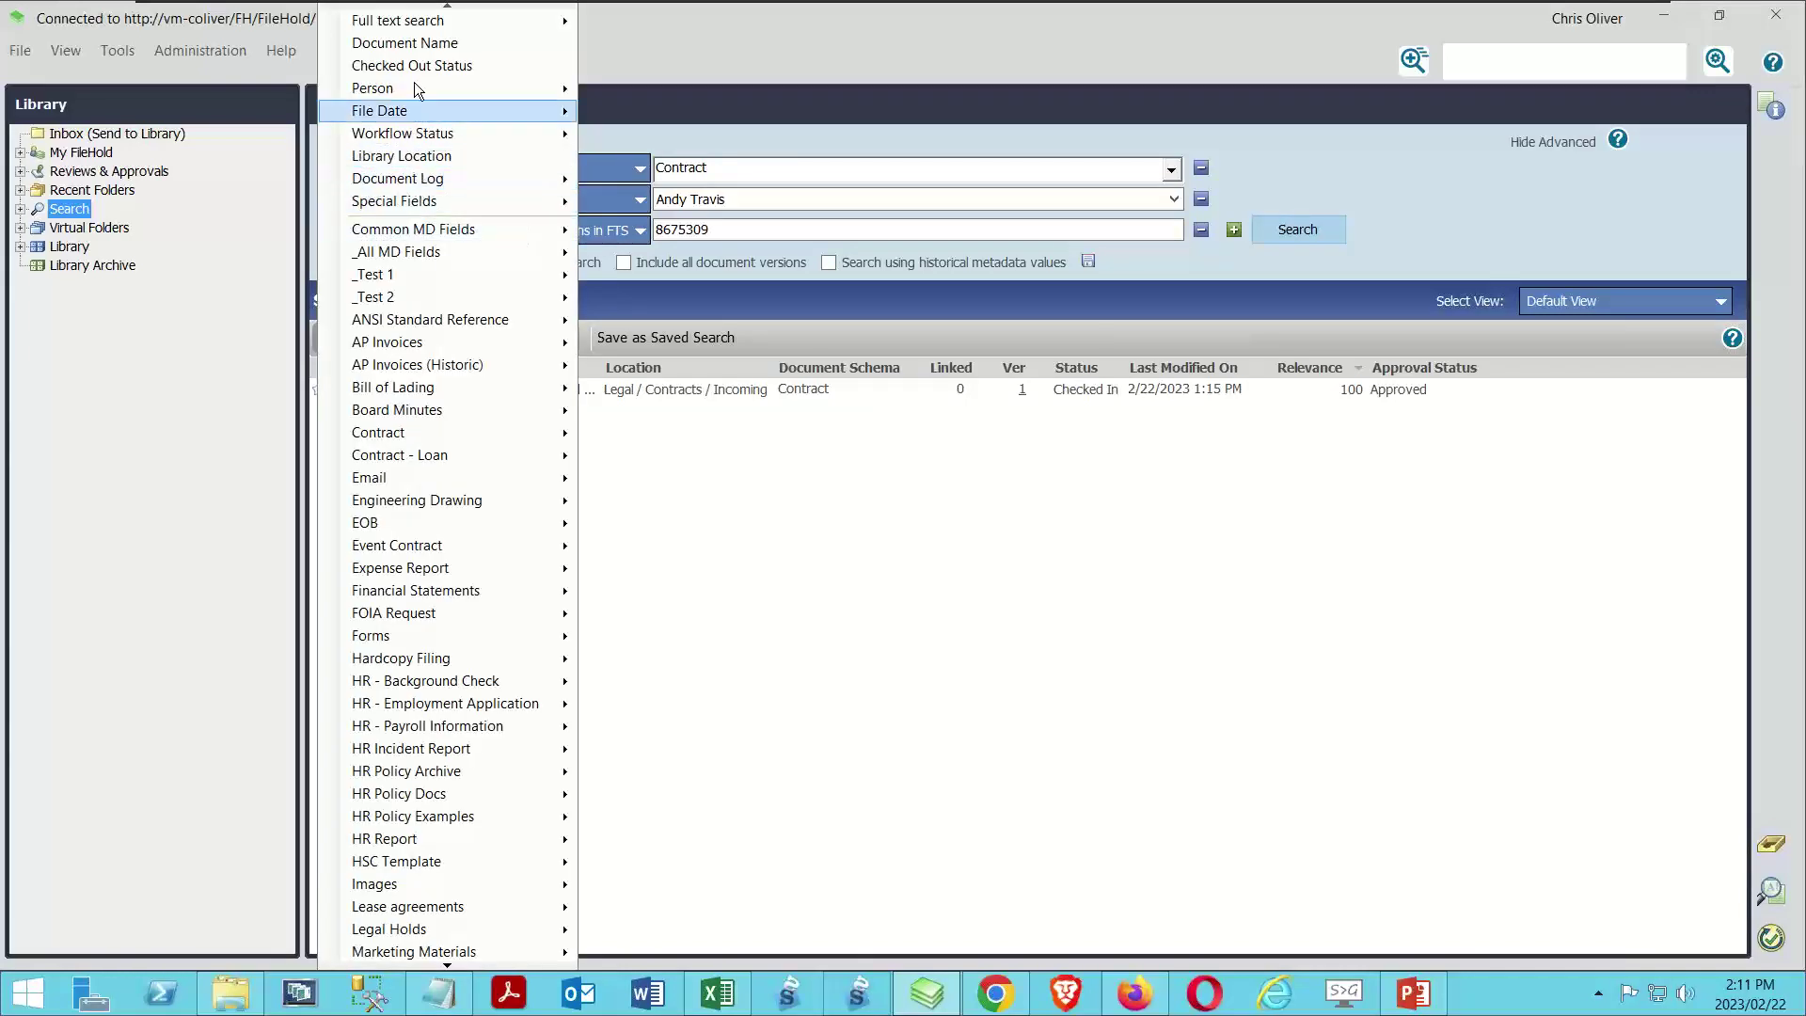
mouse_move(420, 29)
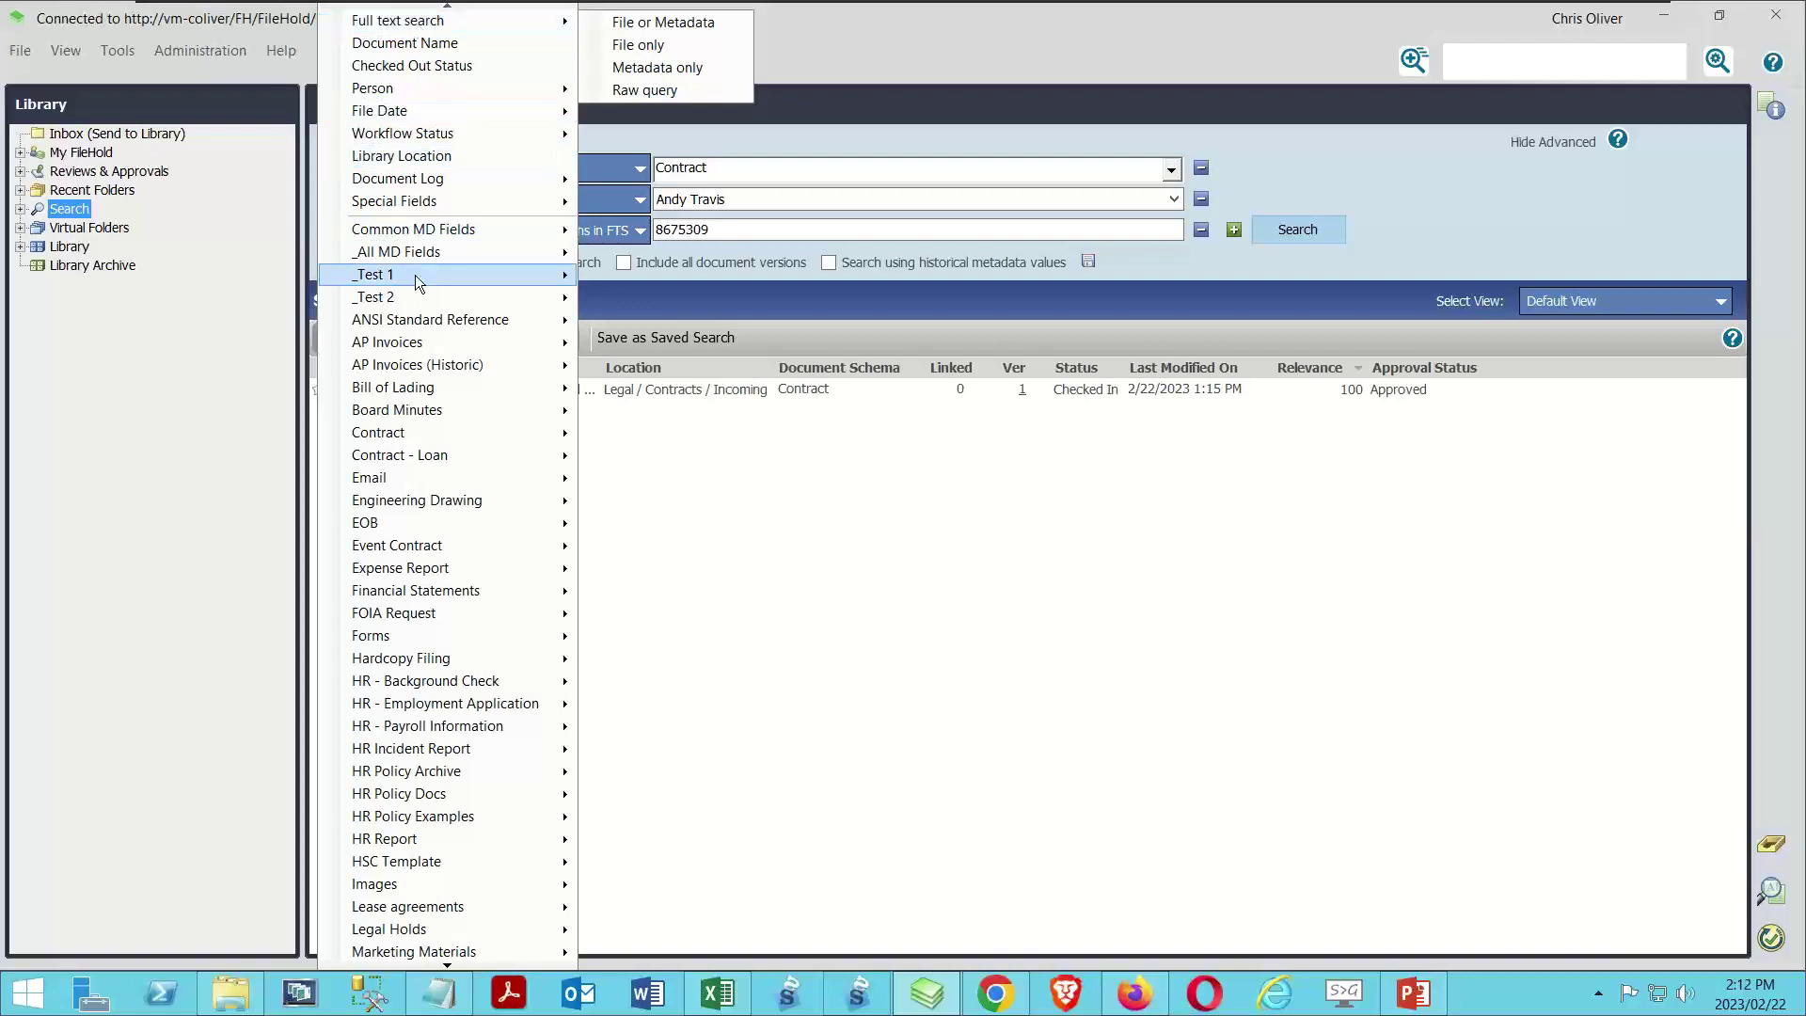
mouse_move(420, 237)
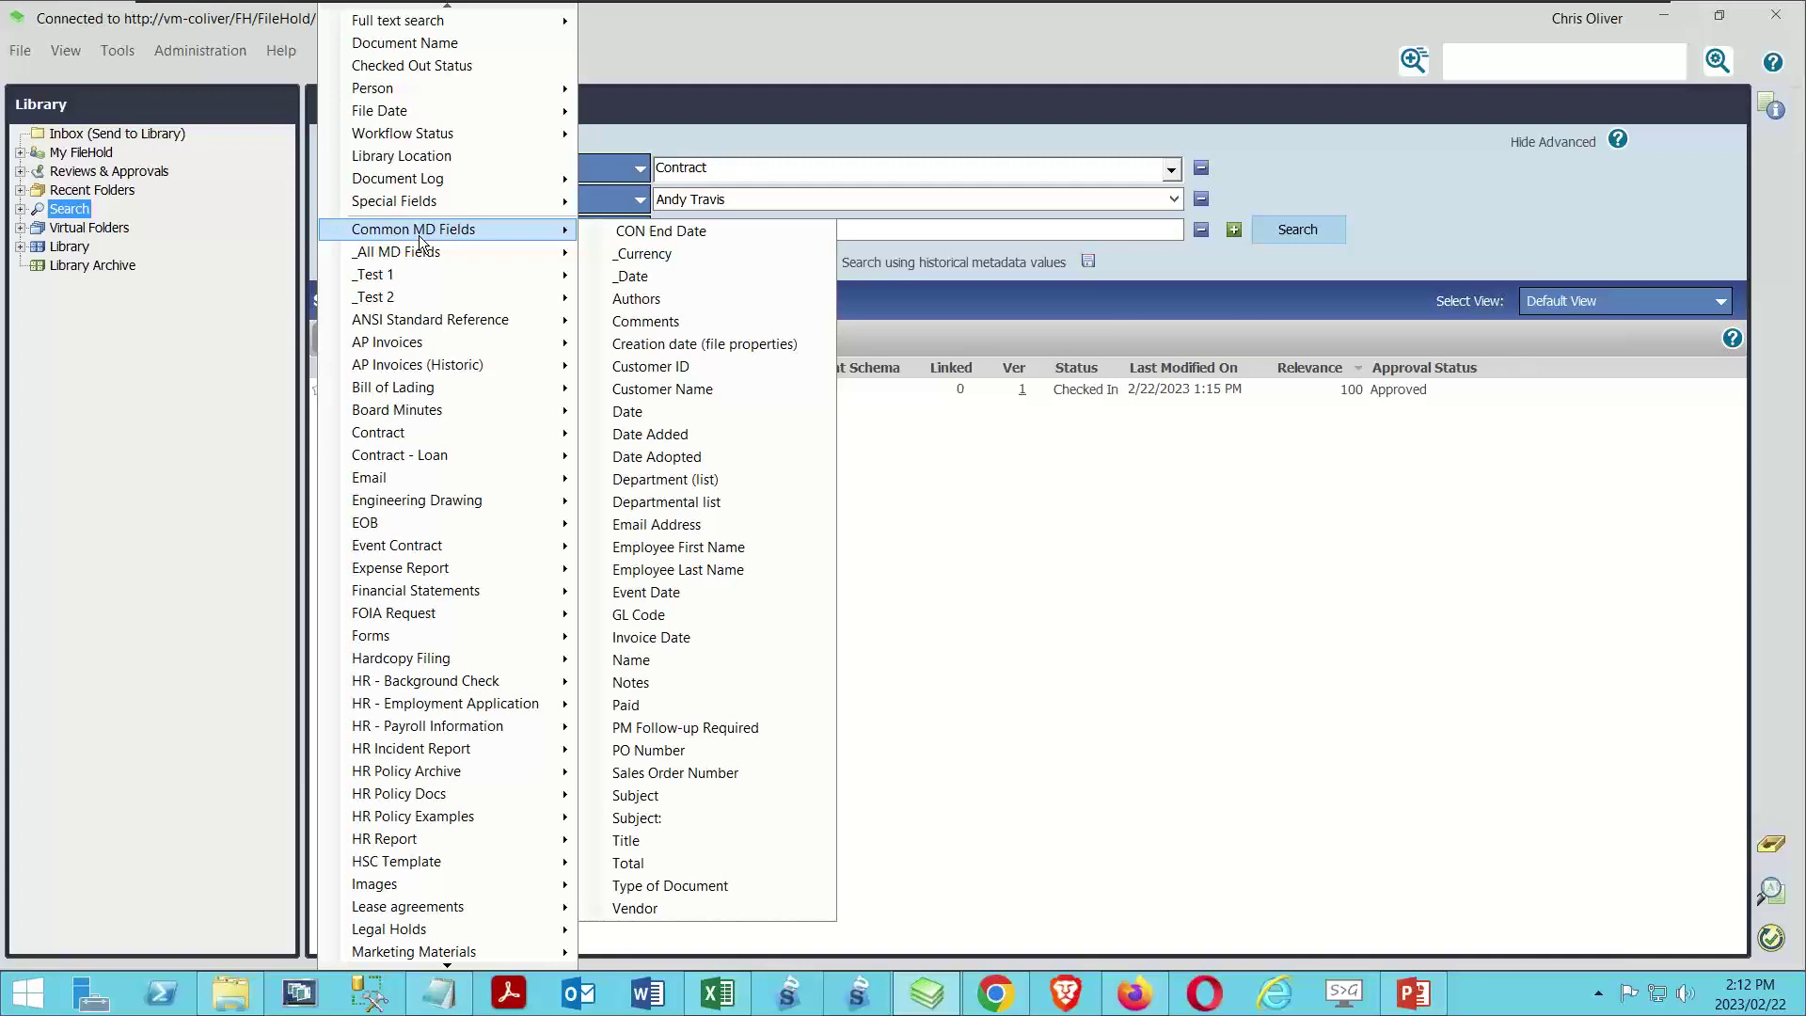
click(1237, 559)
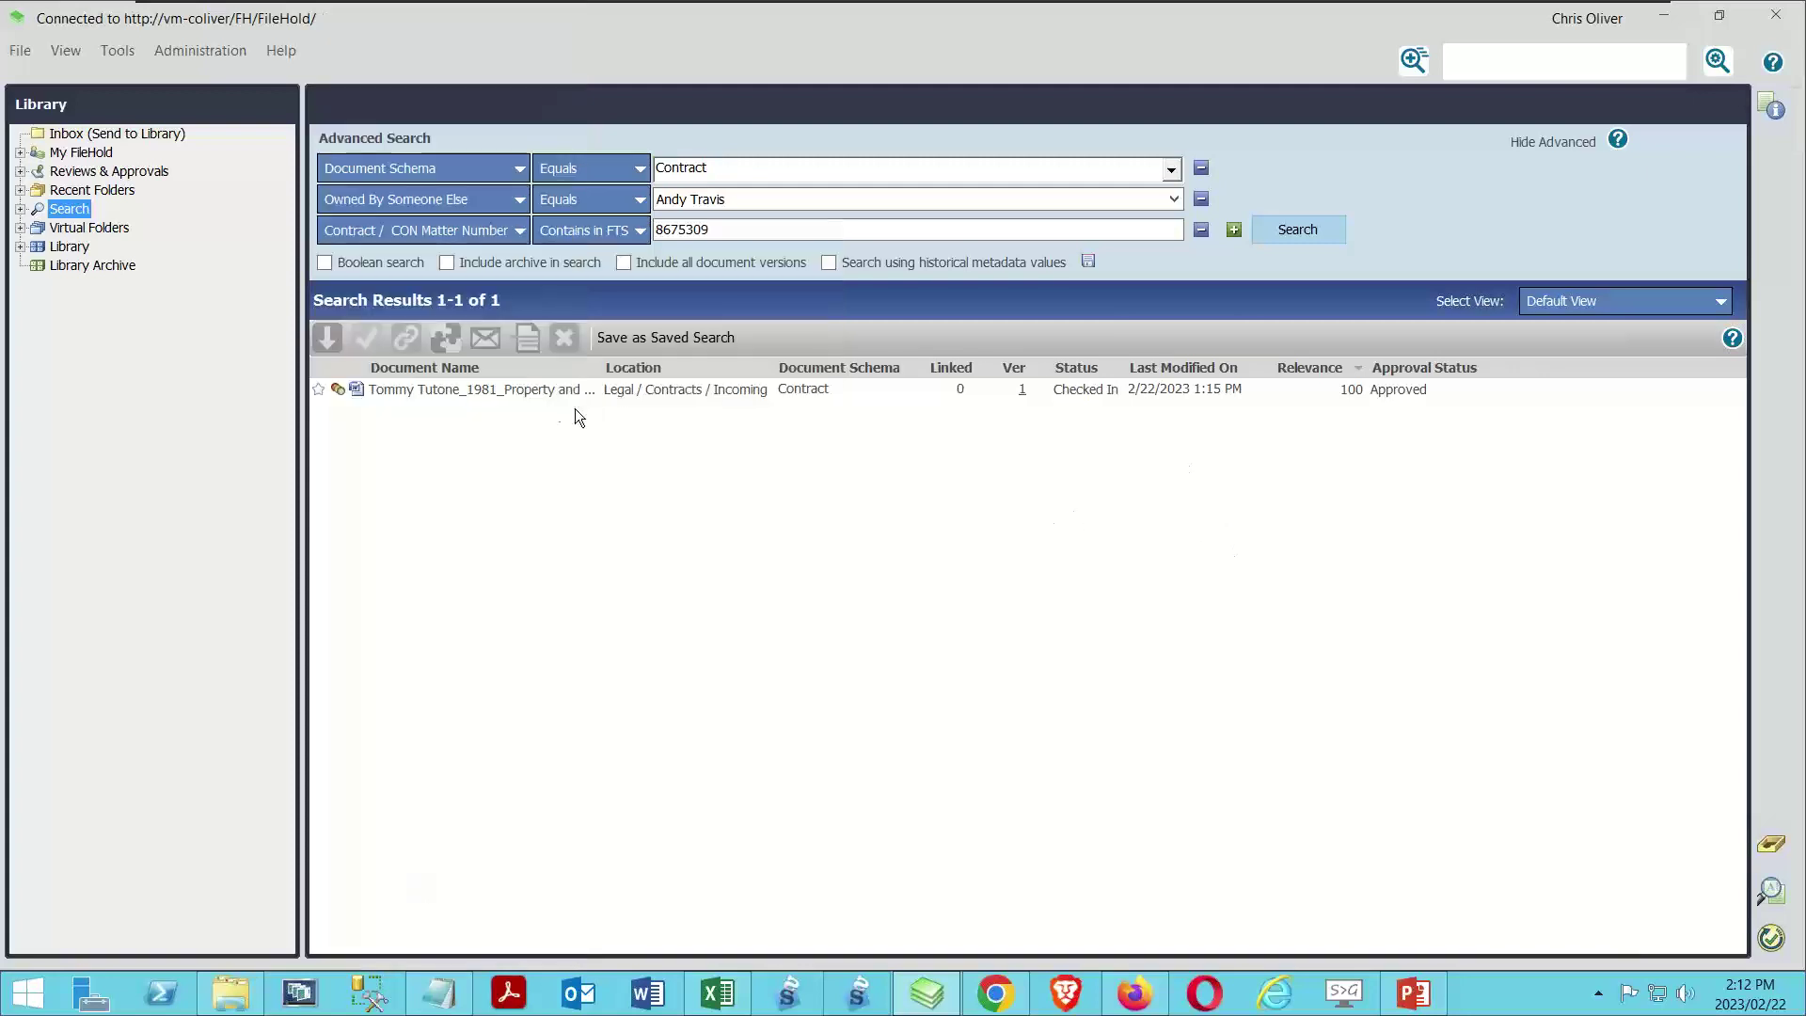
Select the contract in the search results to examine its metadata and file properties.
click(524, 393)
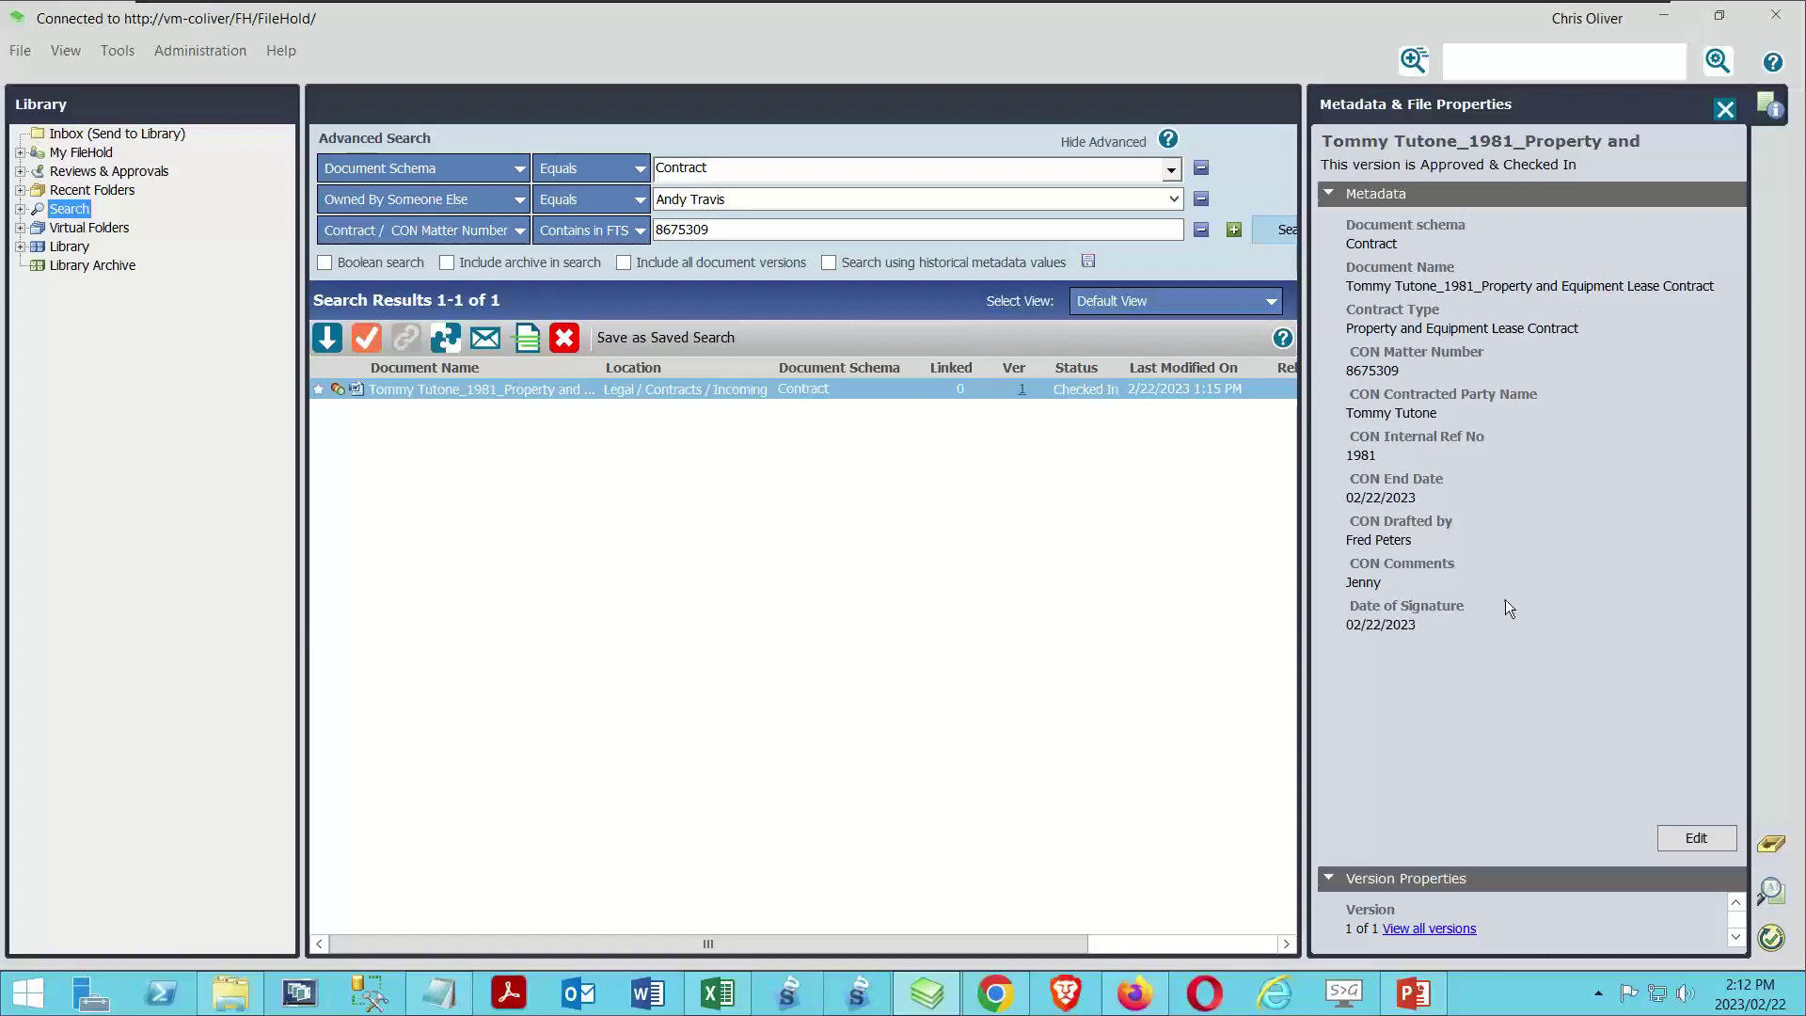
right_click(717, 368)
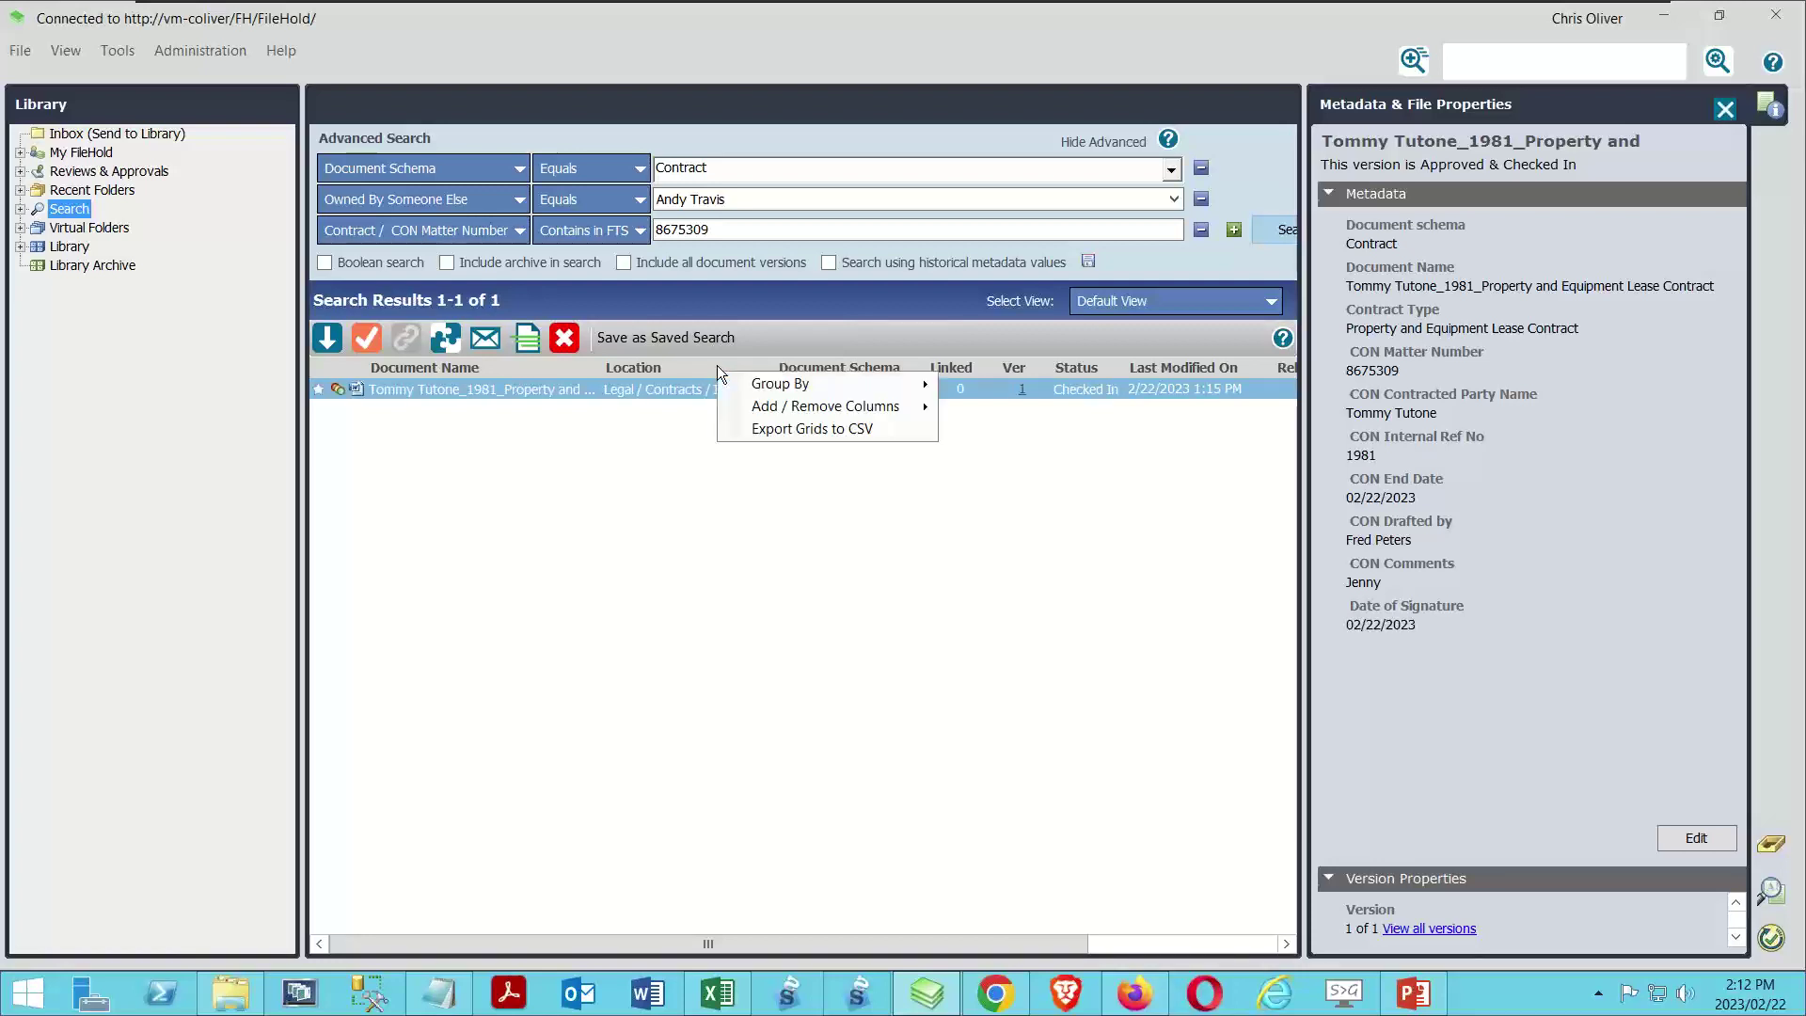
mouse_move(828, 406)
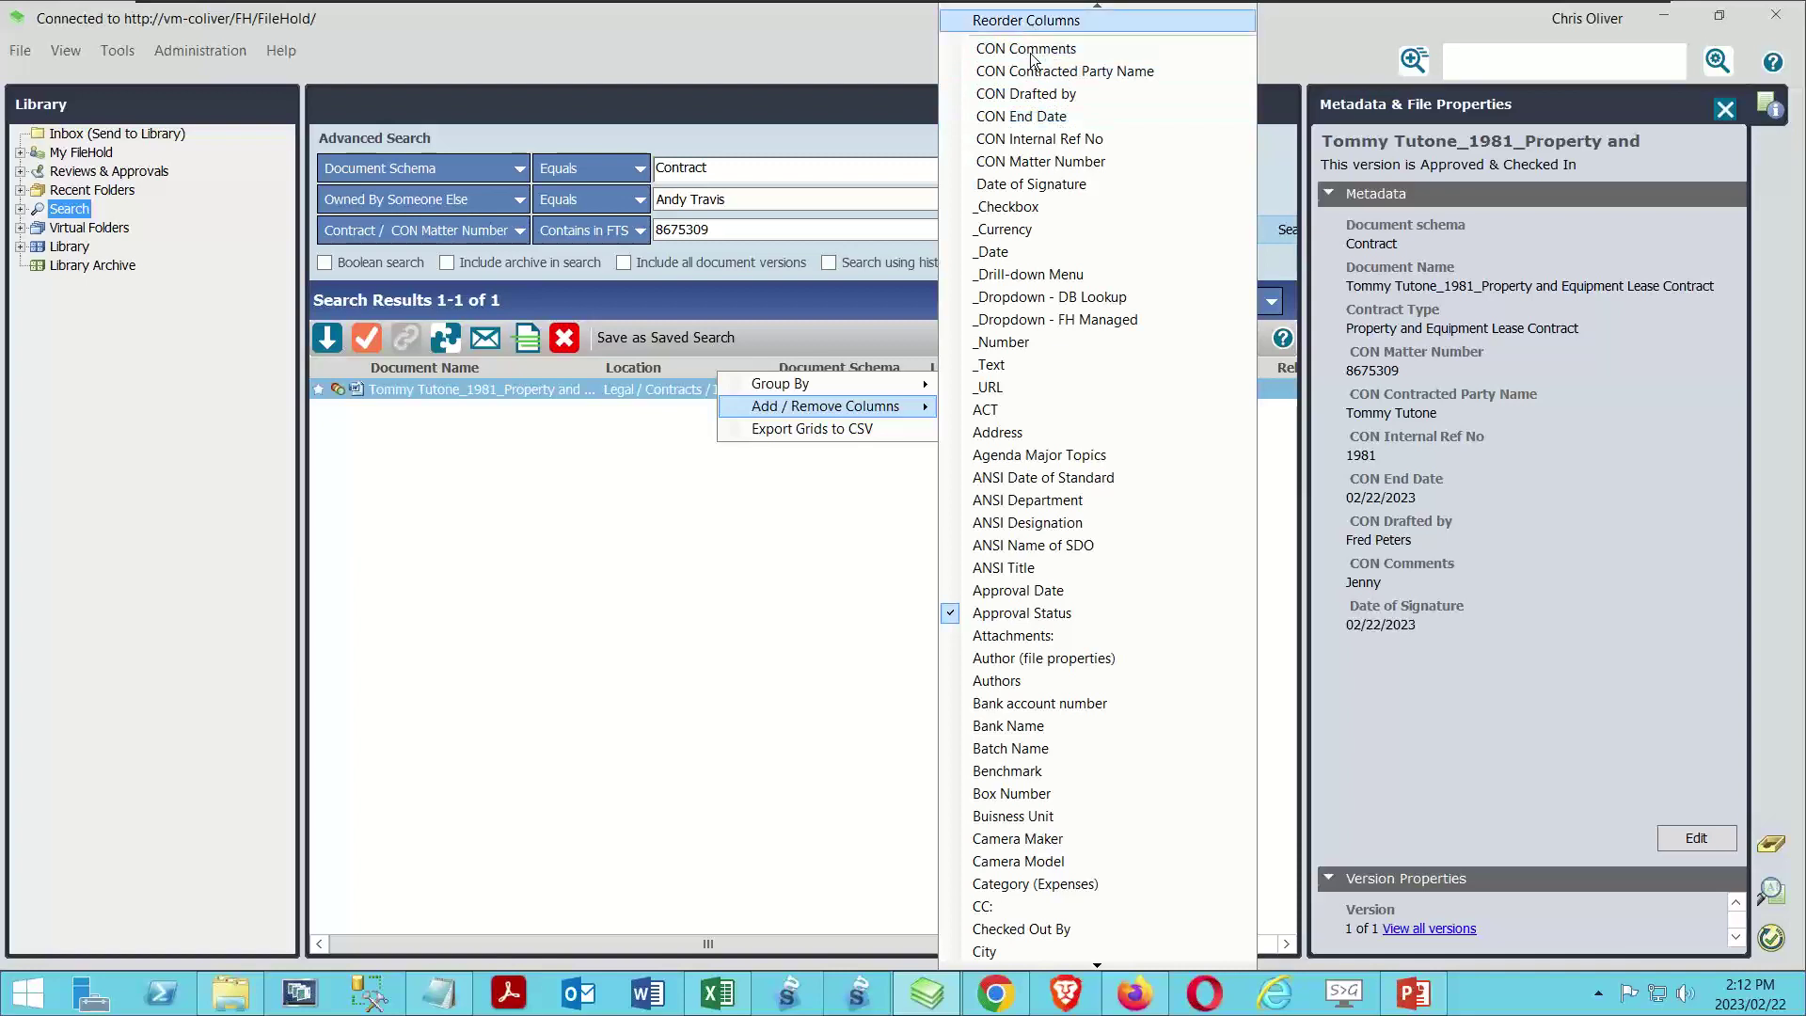
click(1035, 21)
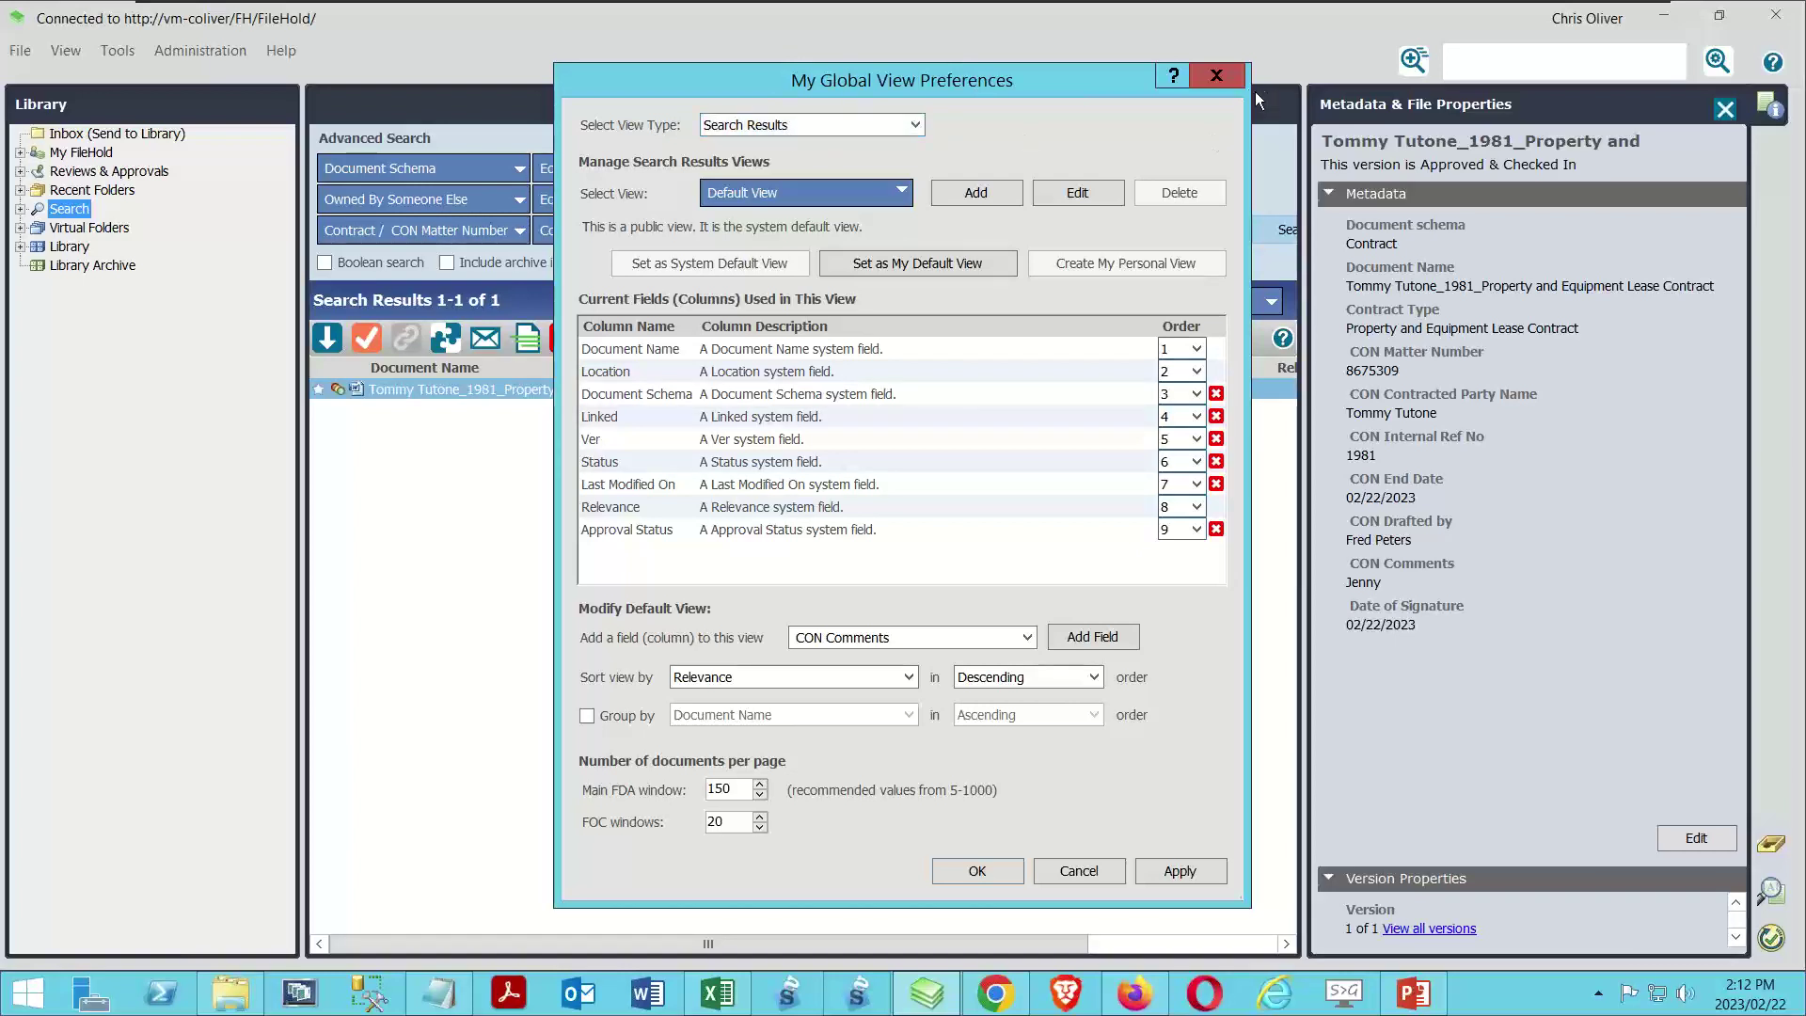
click(1218, 77)
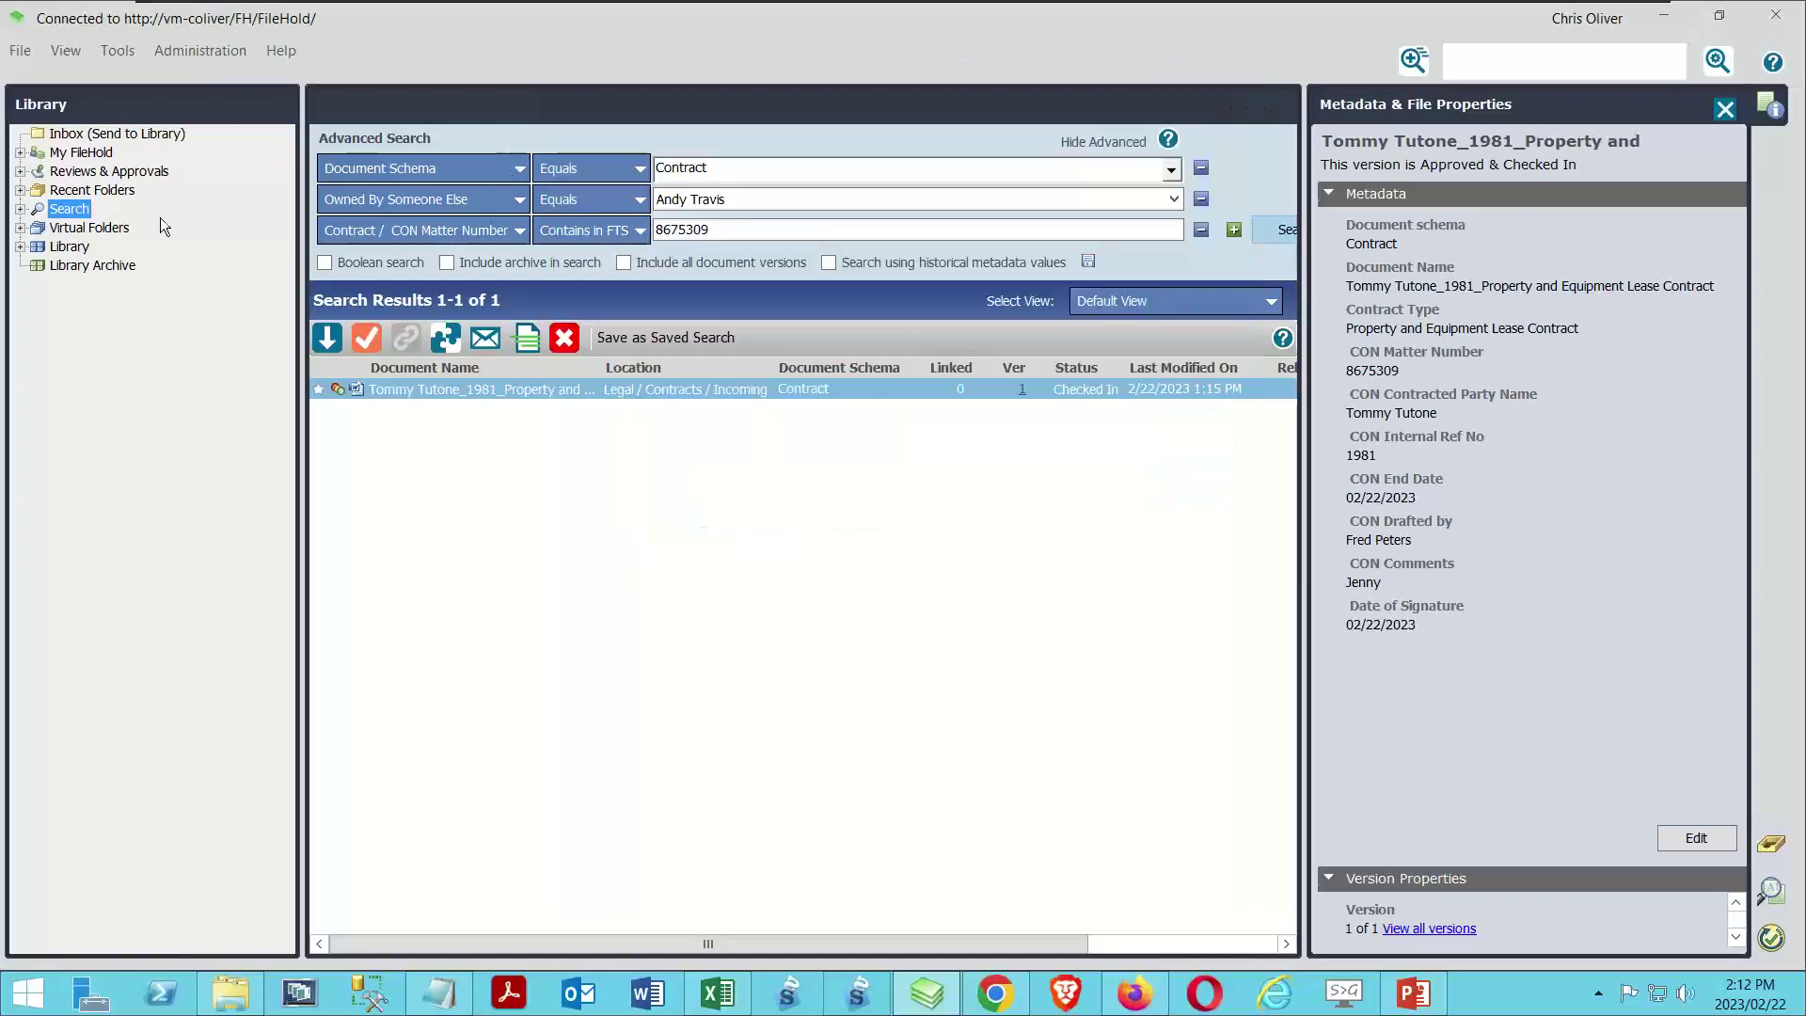
In the global view preferences, add a personal view named Contracts for the Search Results view type.
click(20, 51)
mouse_move(41, 146)
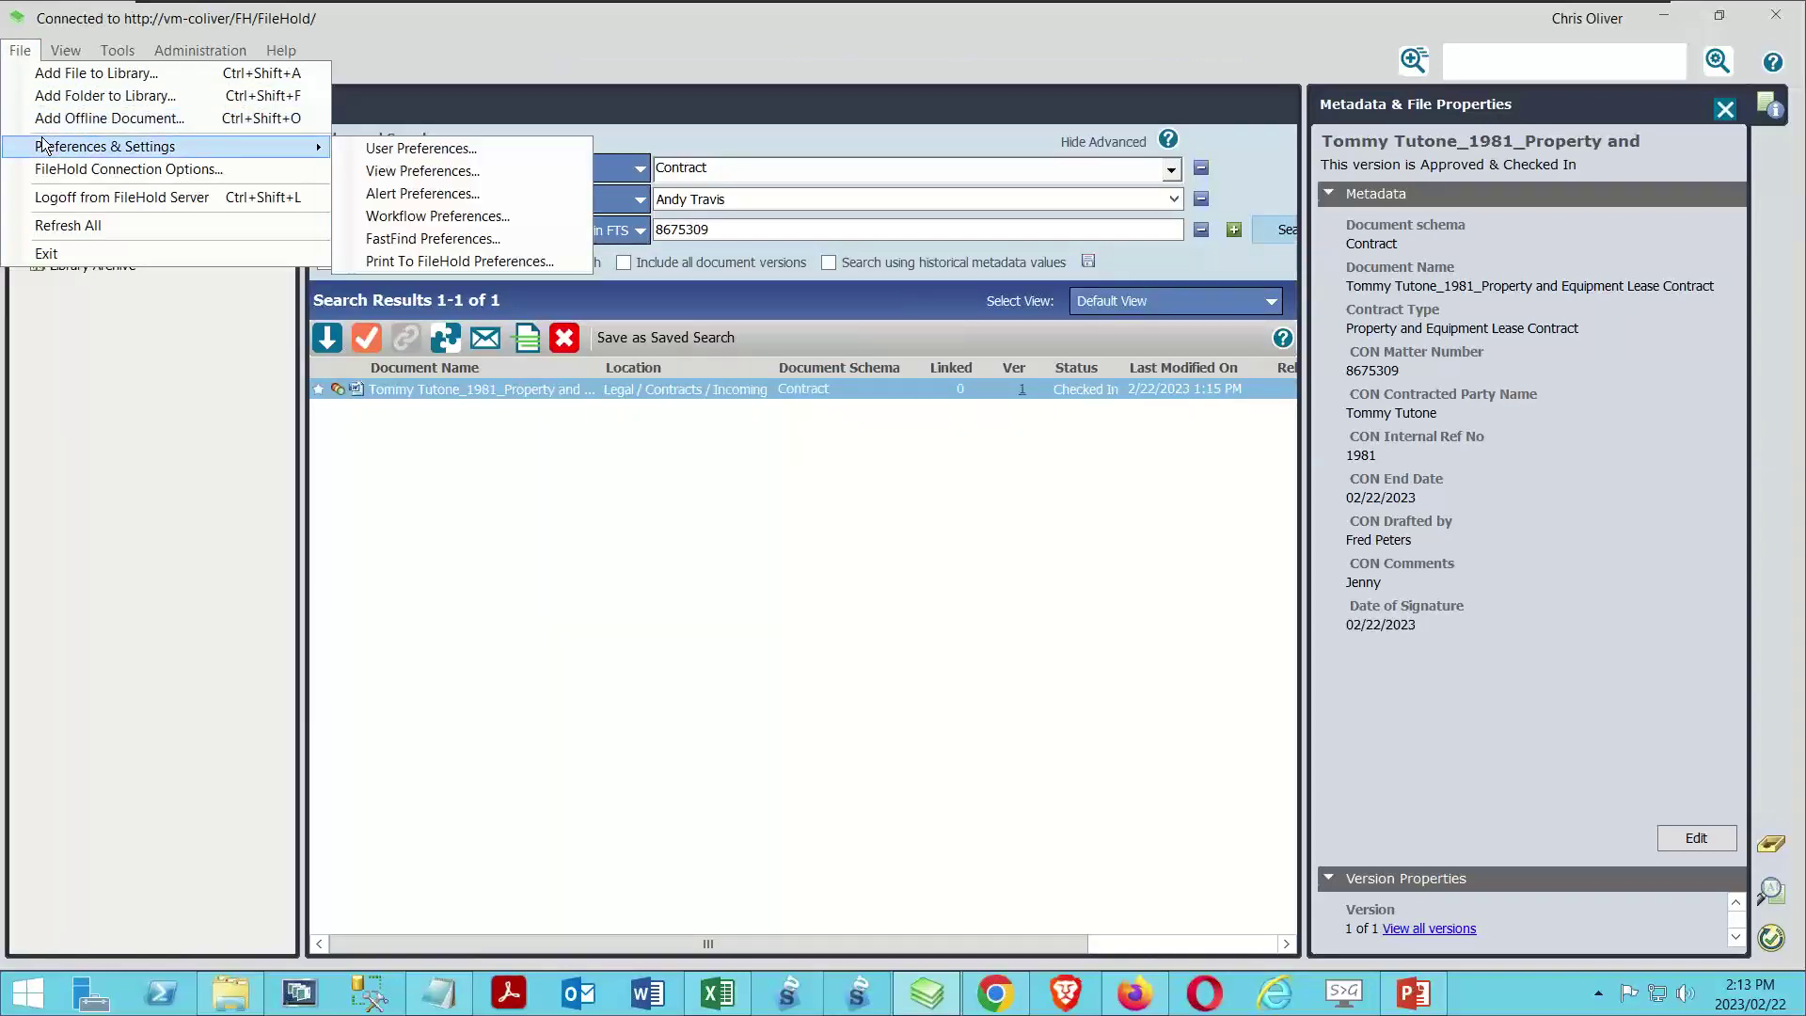
click(390, 172)
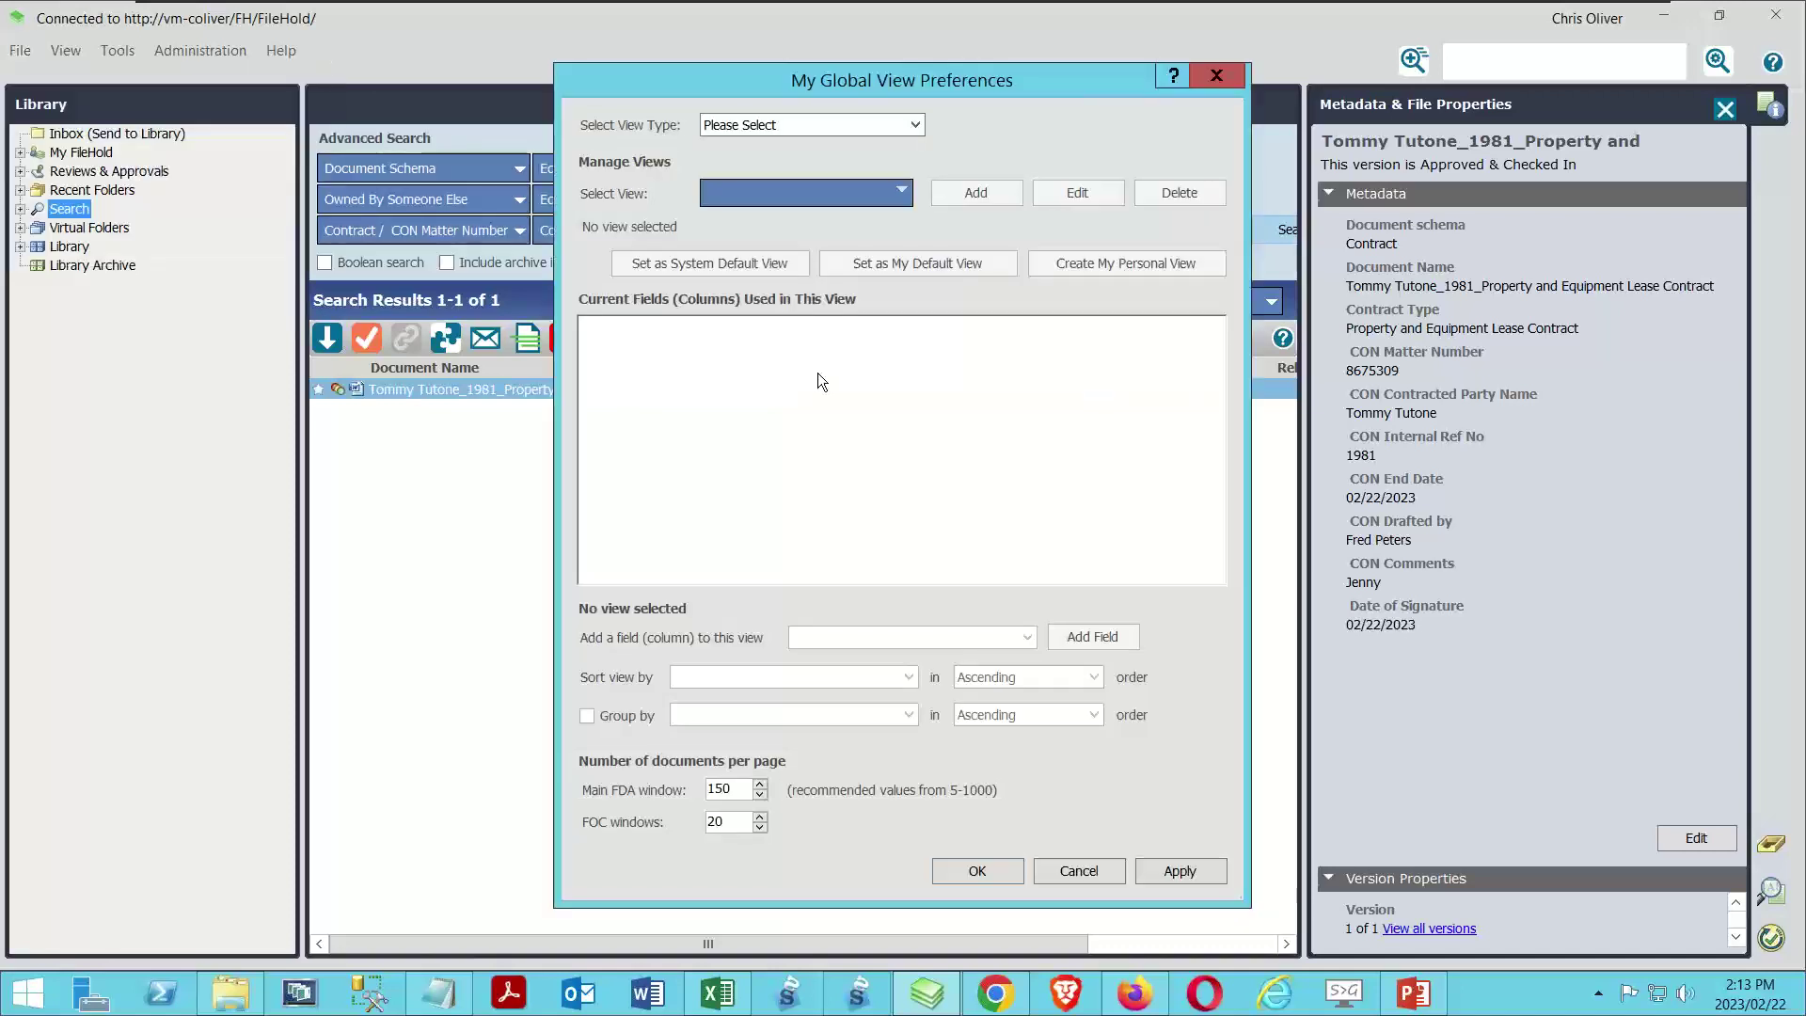
click(801, 125)
scroll(815, 209, down, 2)
click(739, 274)
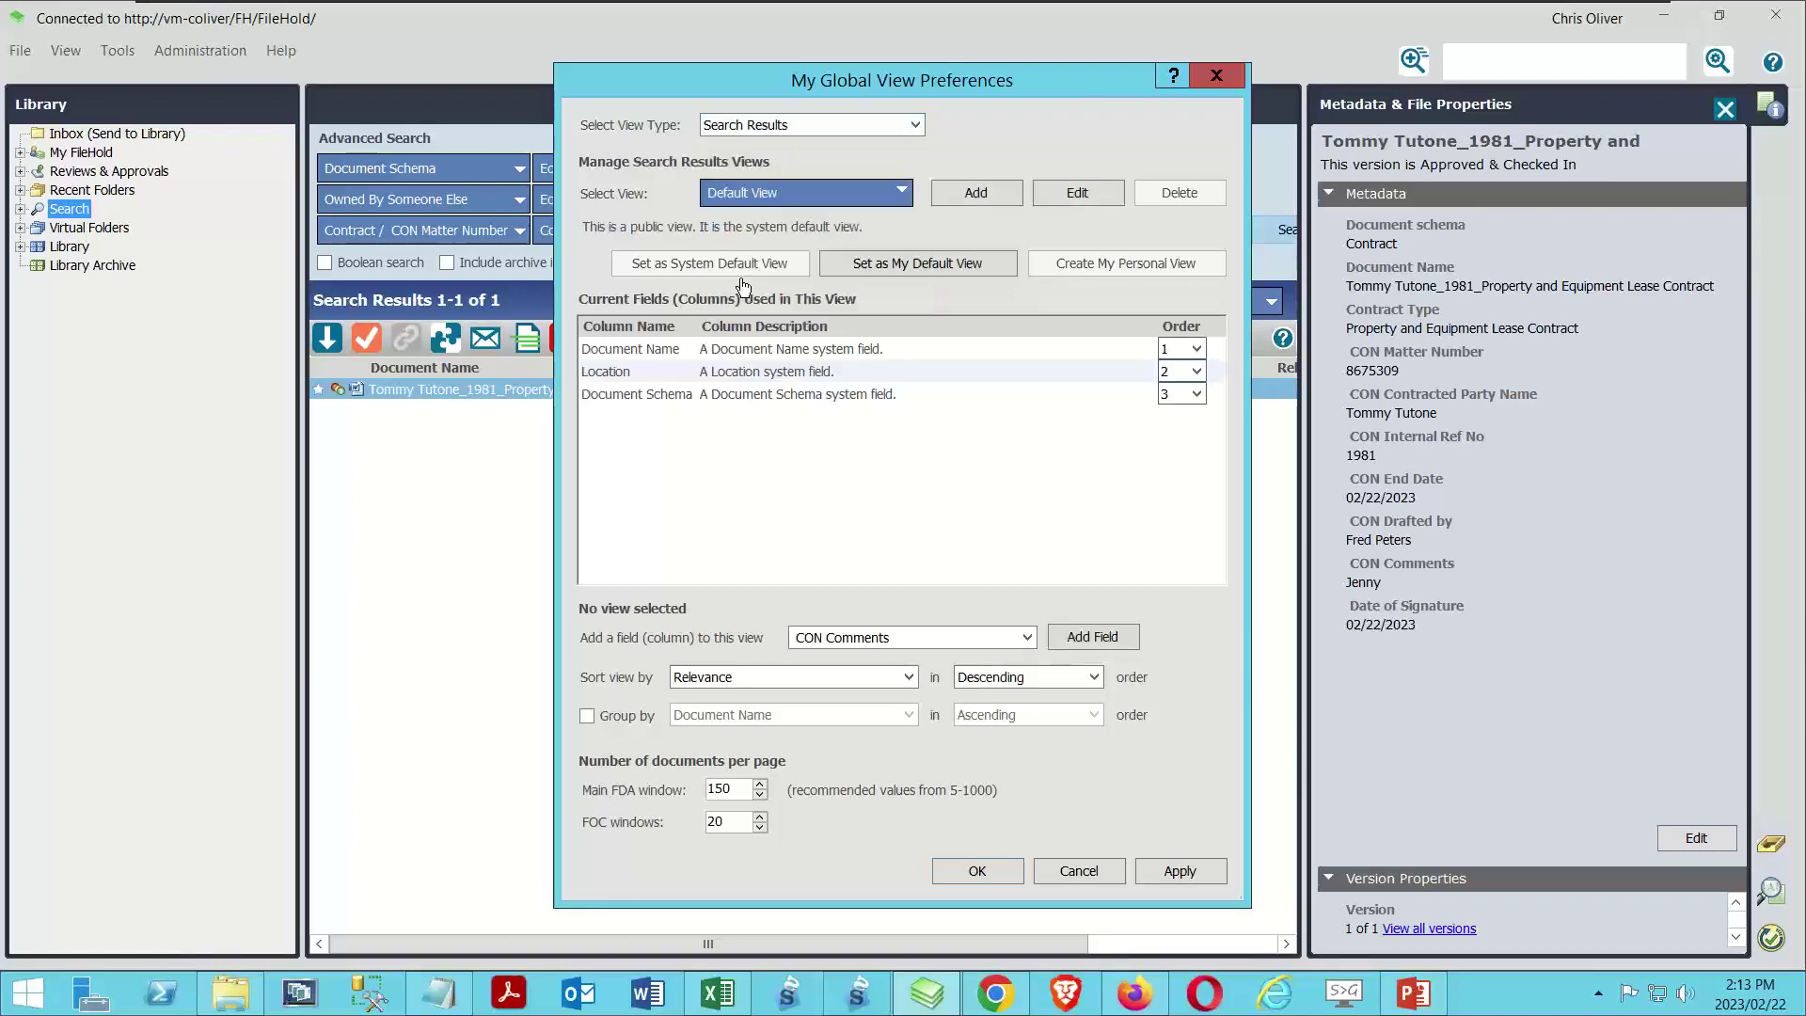
click(956, 194)
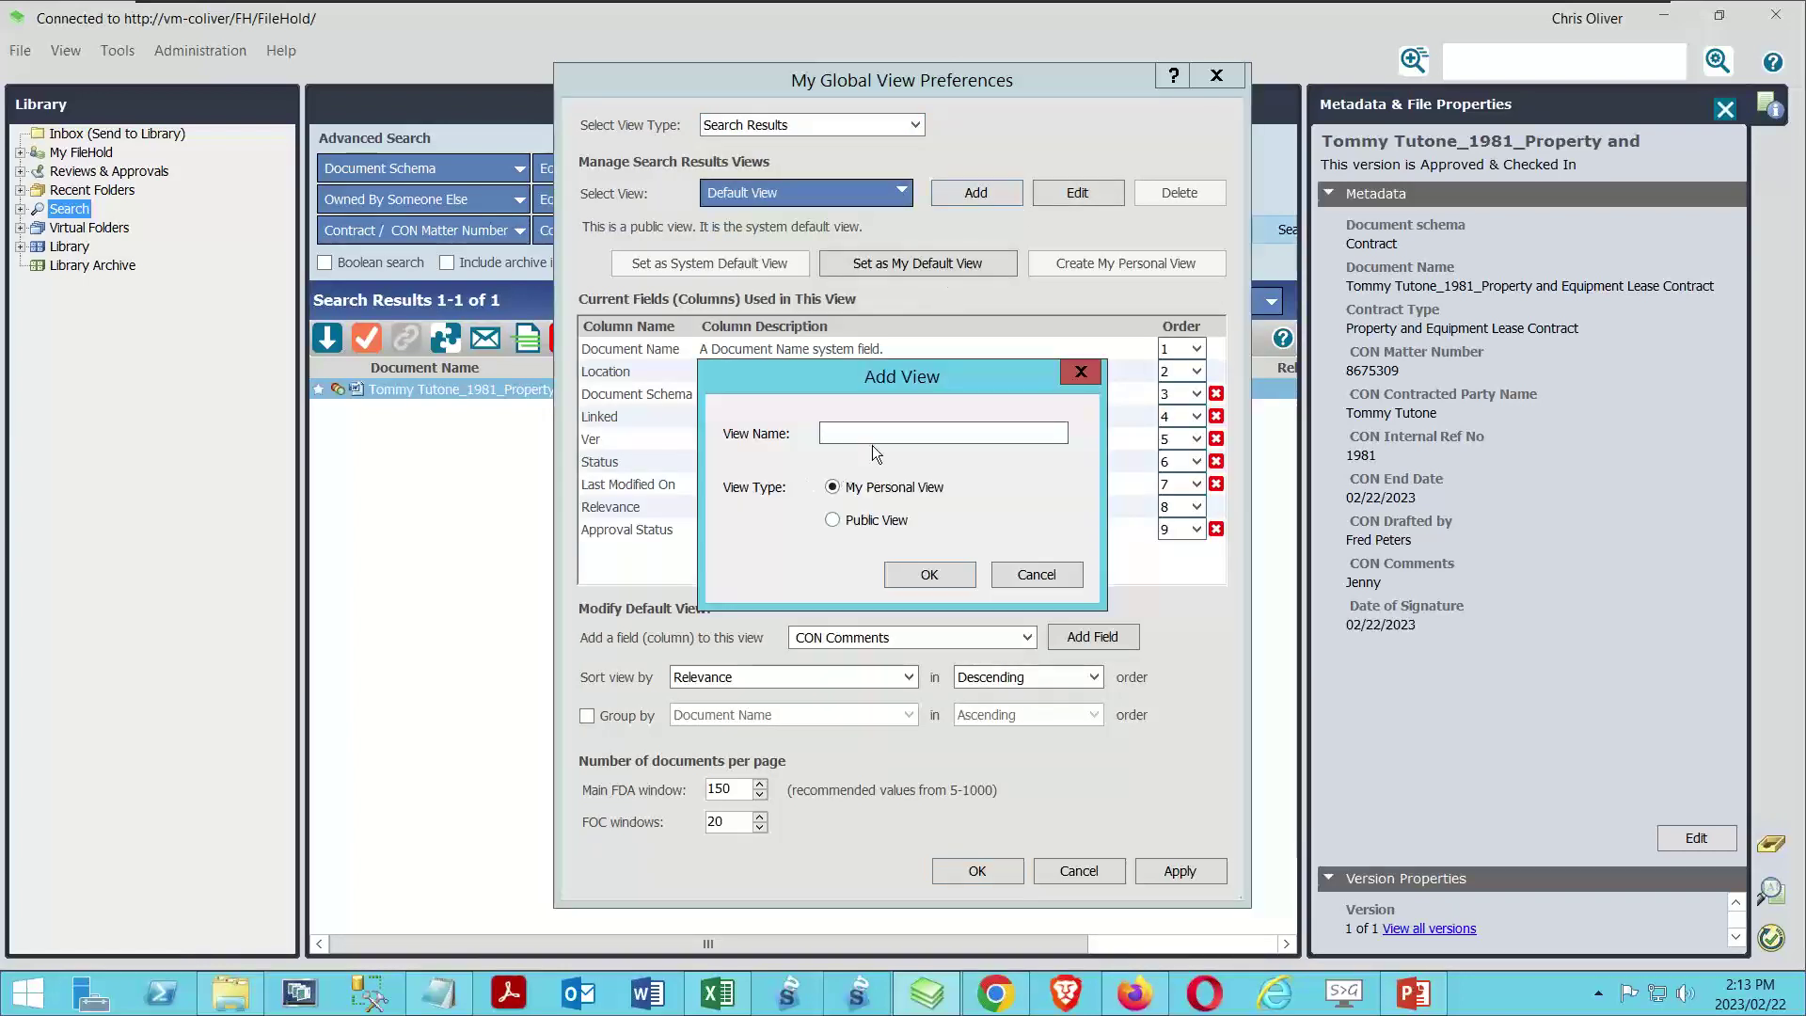
text(Contracts)
click(897, 574)
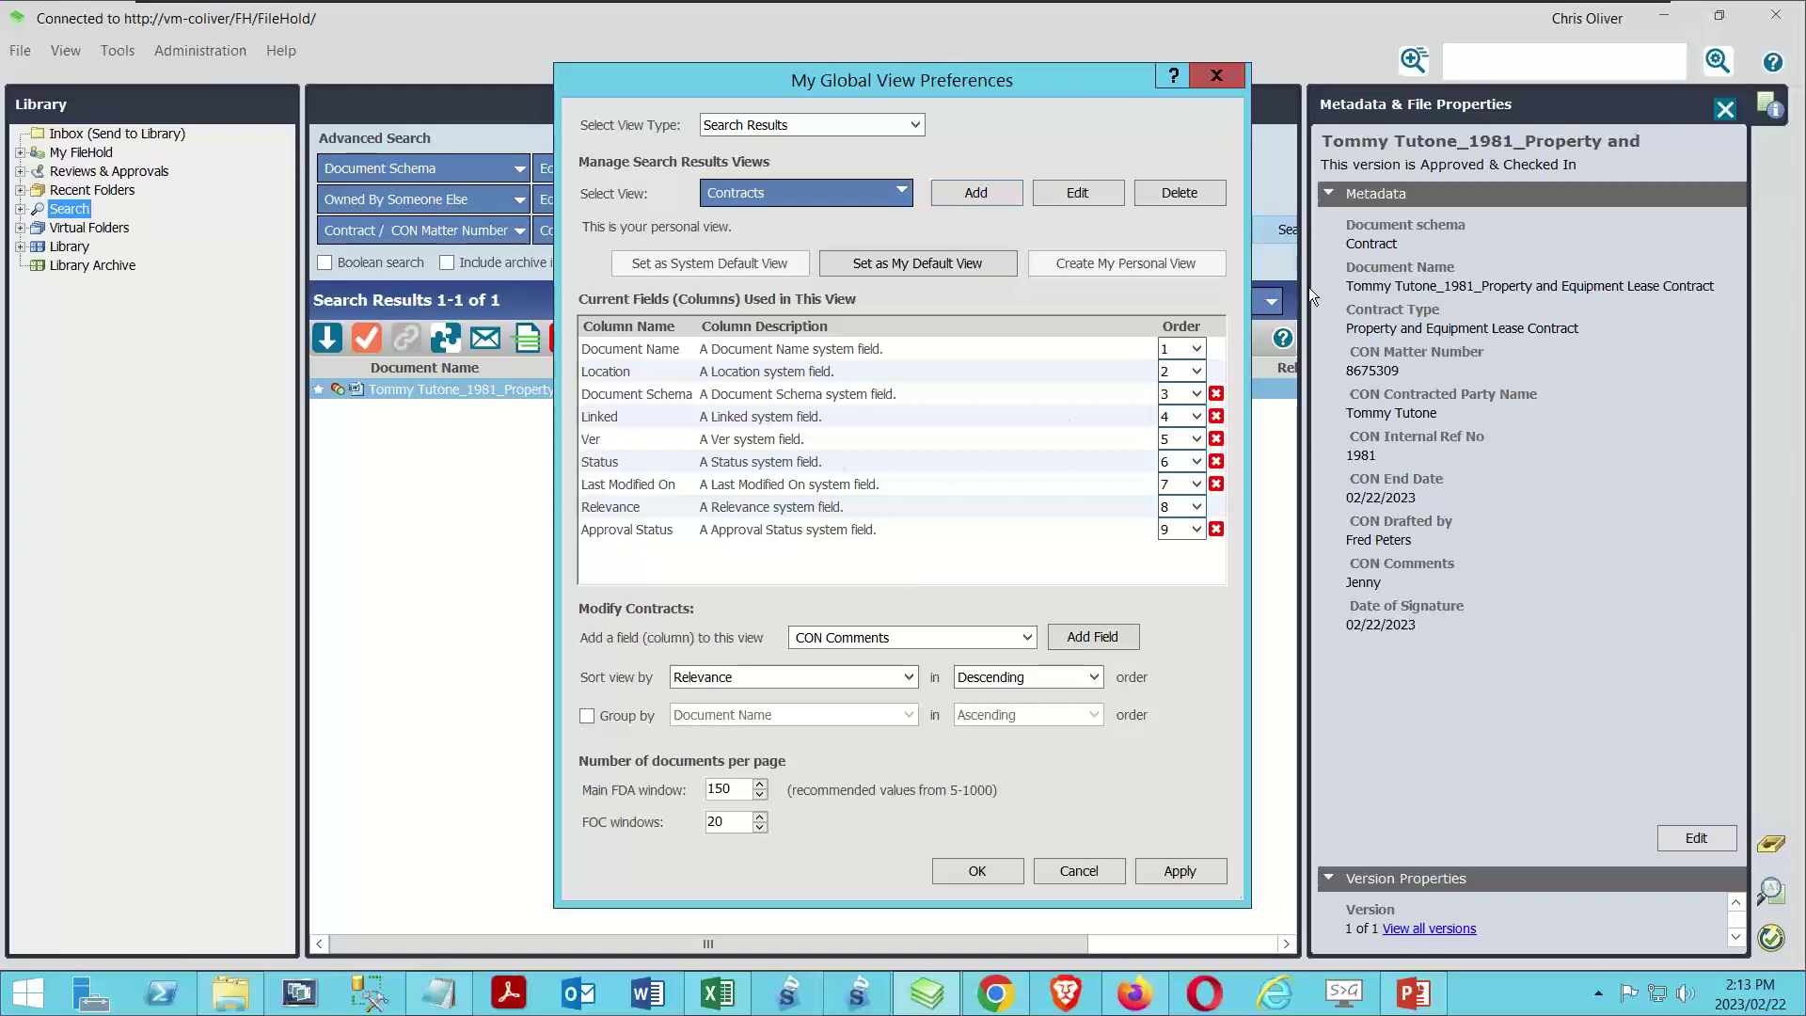
Add the Contract Type field to the Contracts view and set its column order to 2.
click(905, 640)
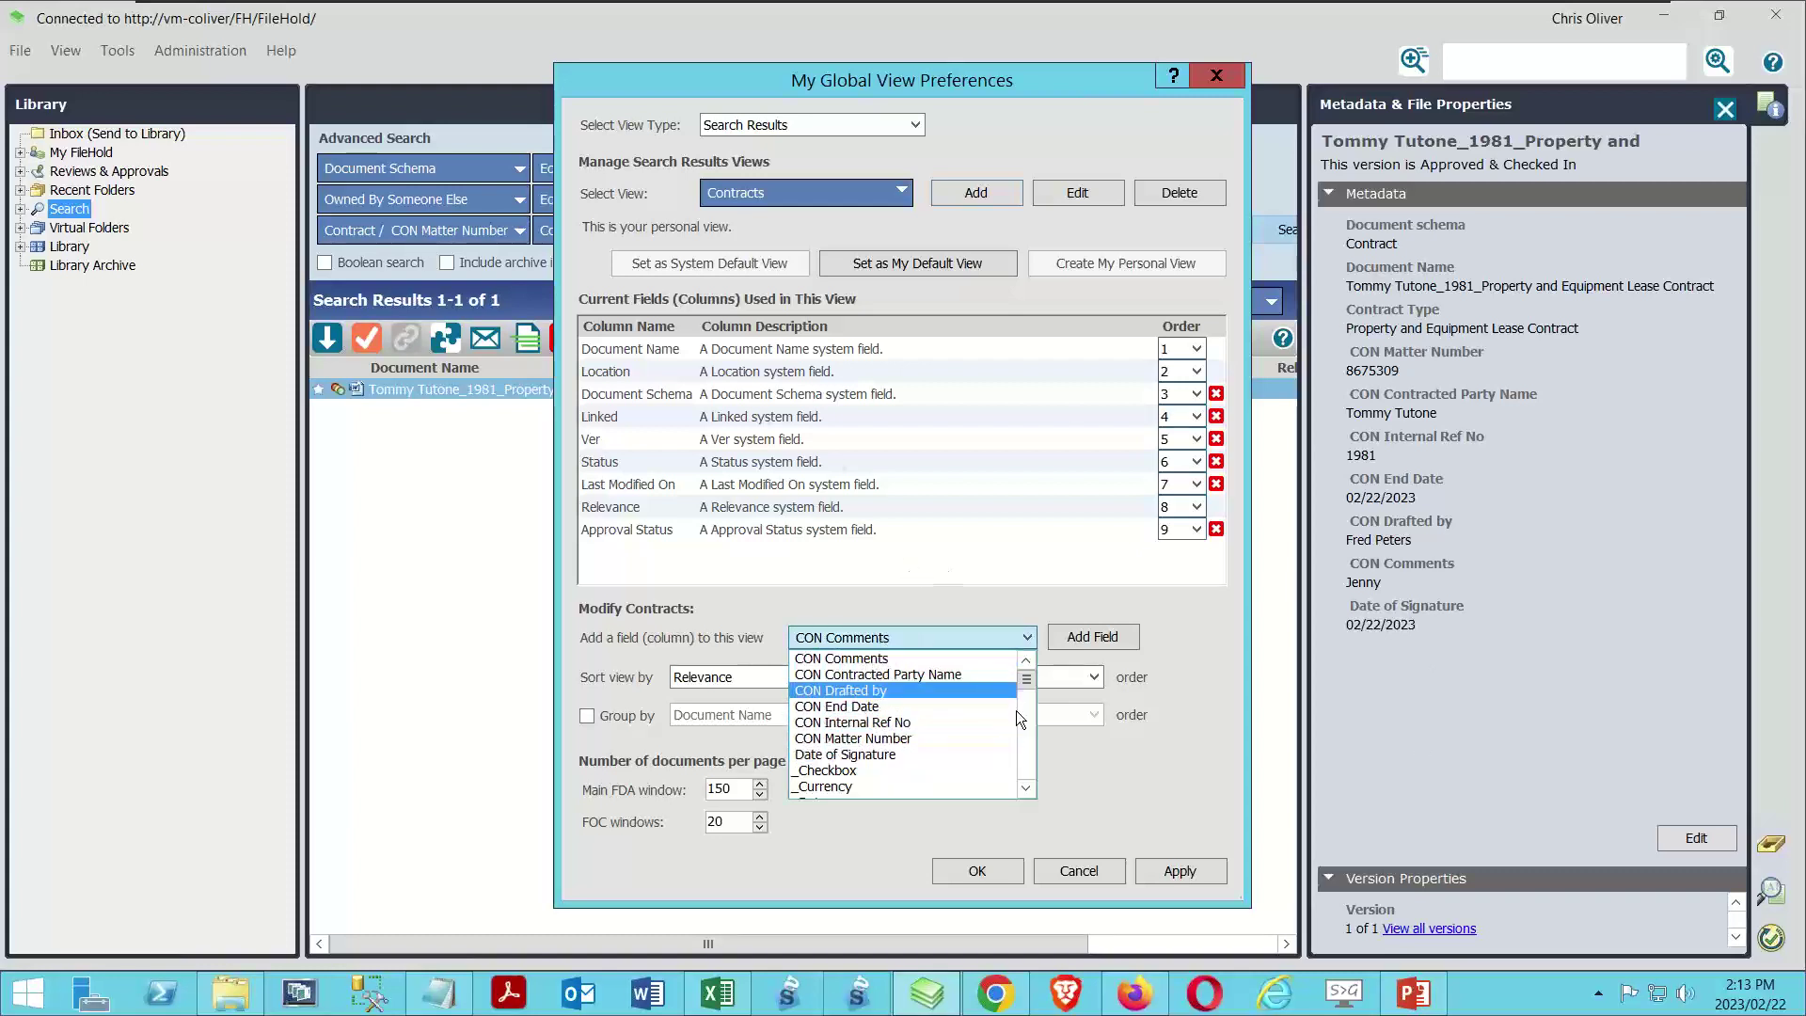
drag(1024, 679, 1027, 696)
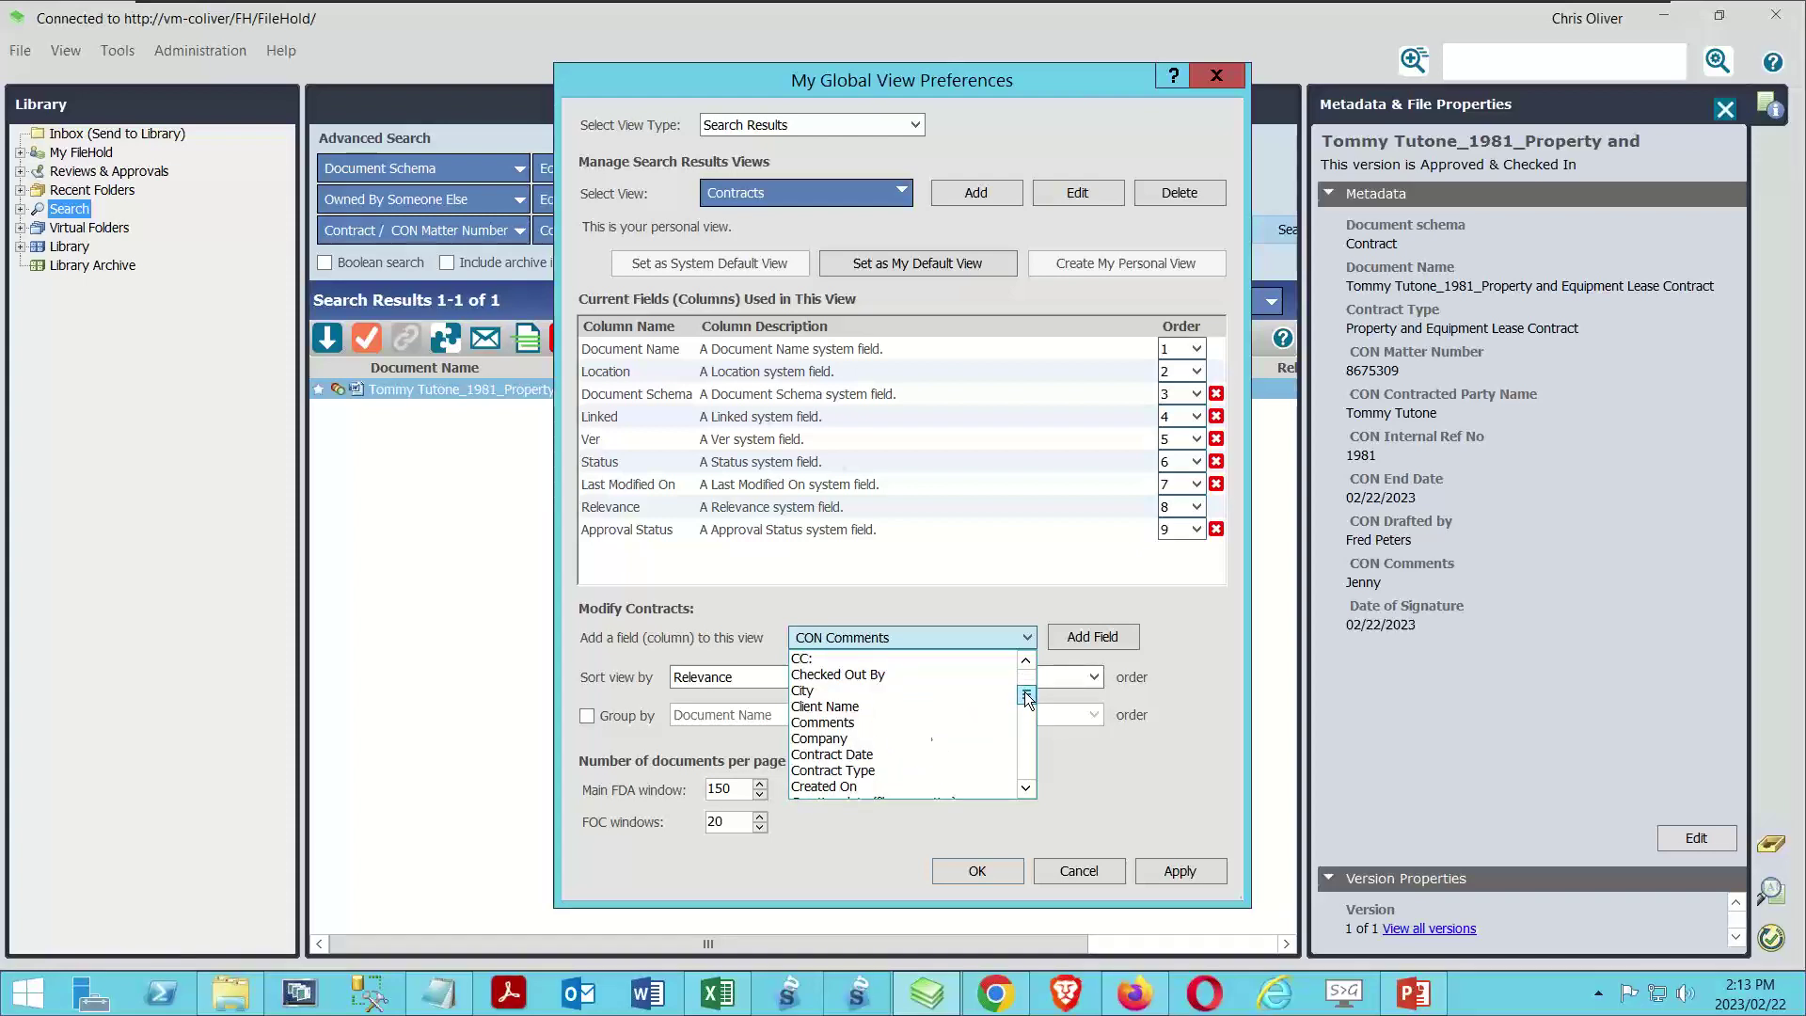
click(832, 771)
click(1089, 639)
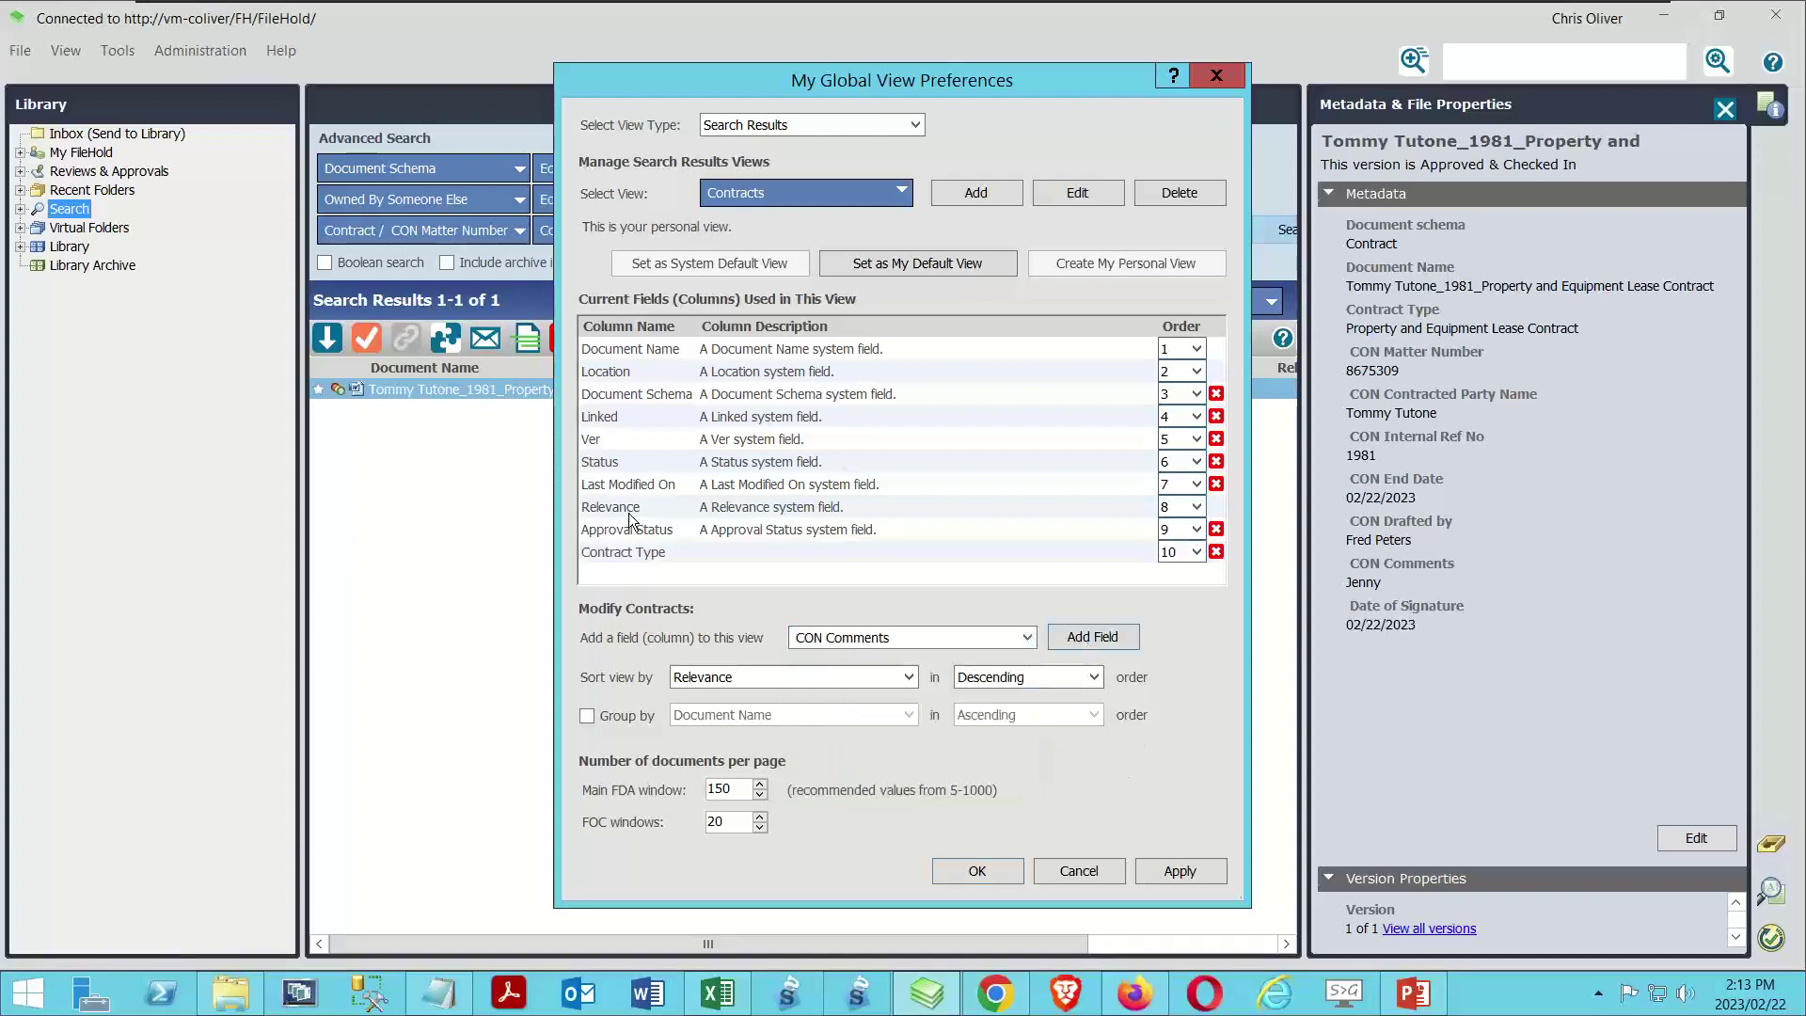
click(1194, 553)
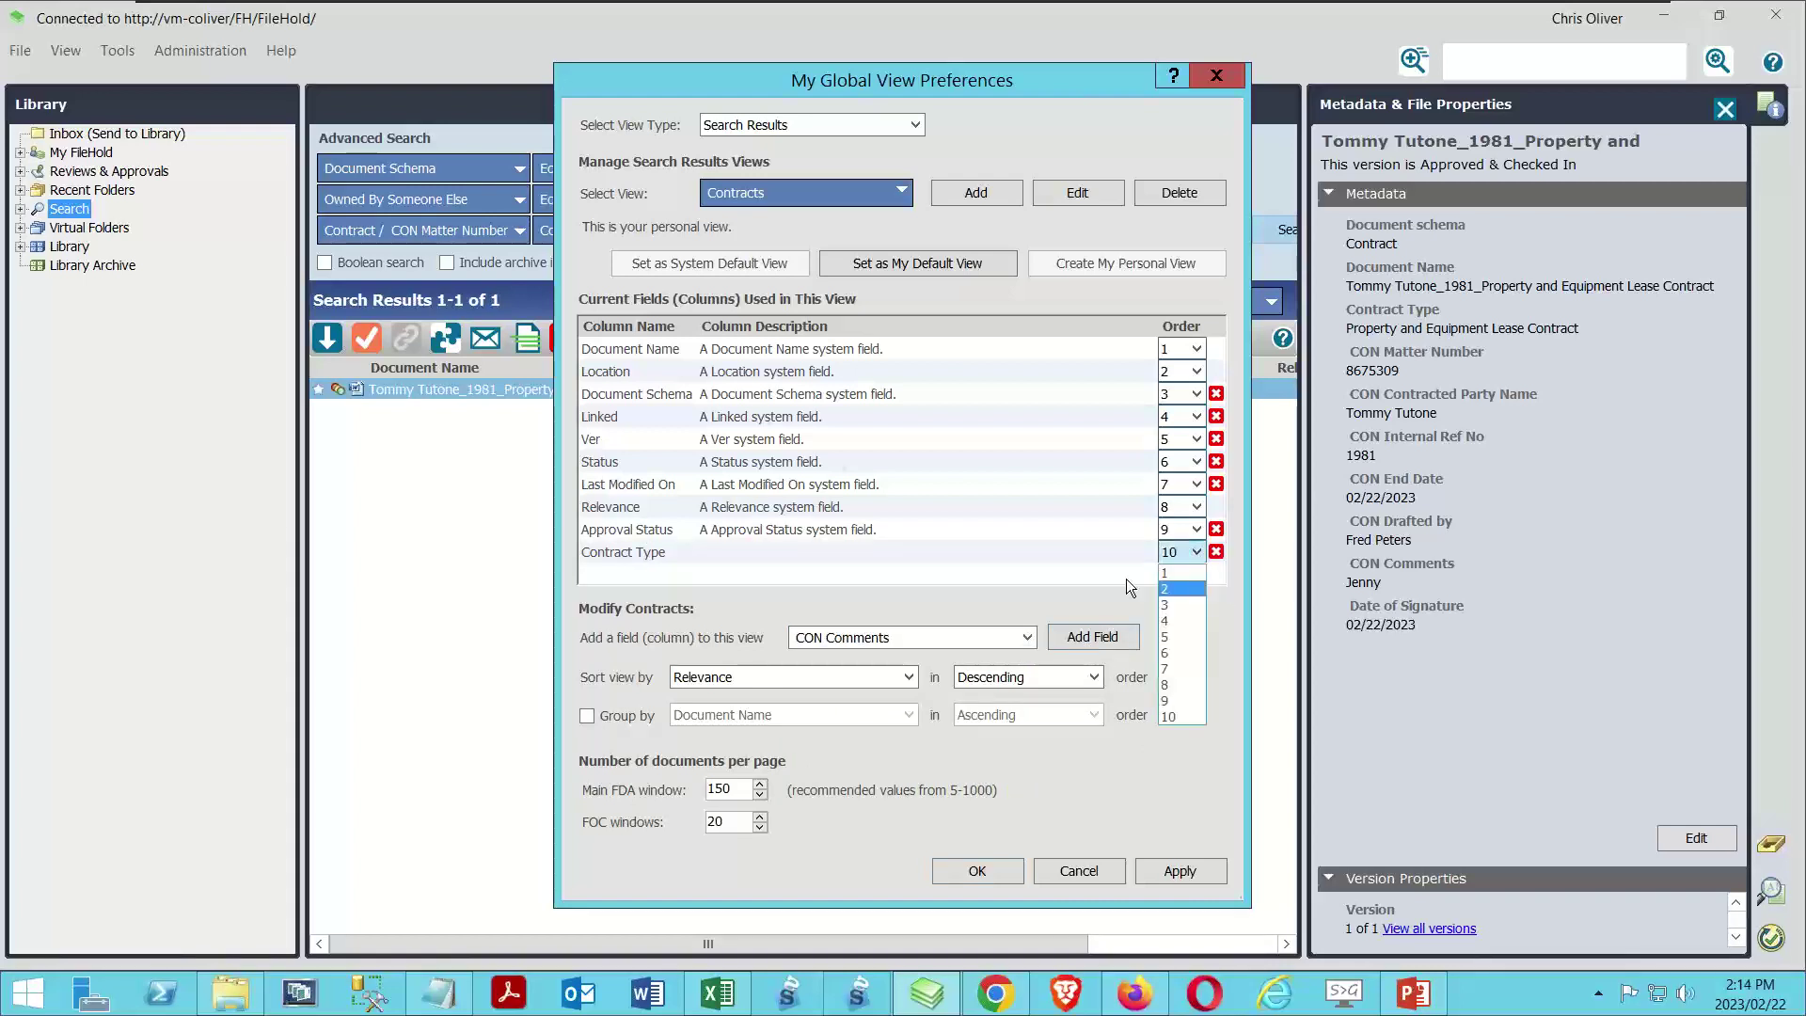
click(1178, 588)
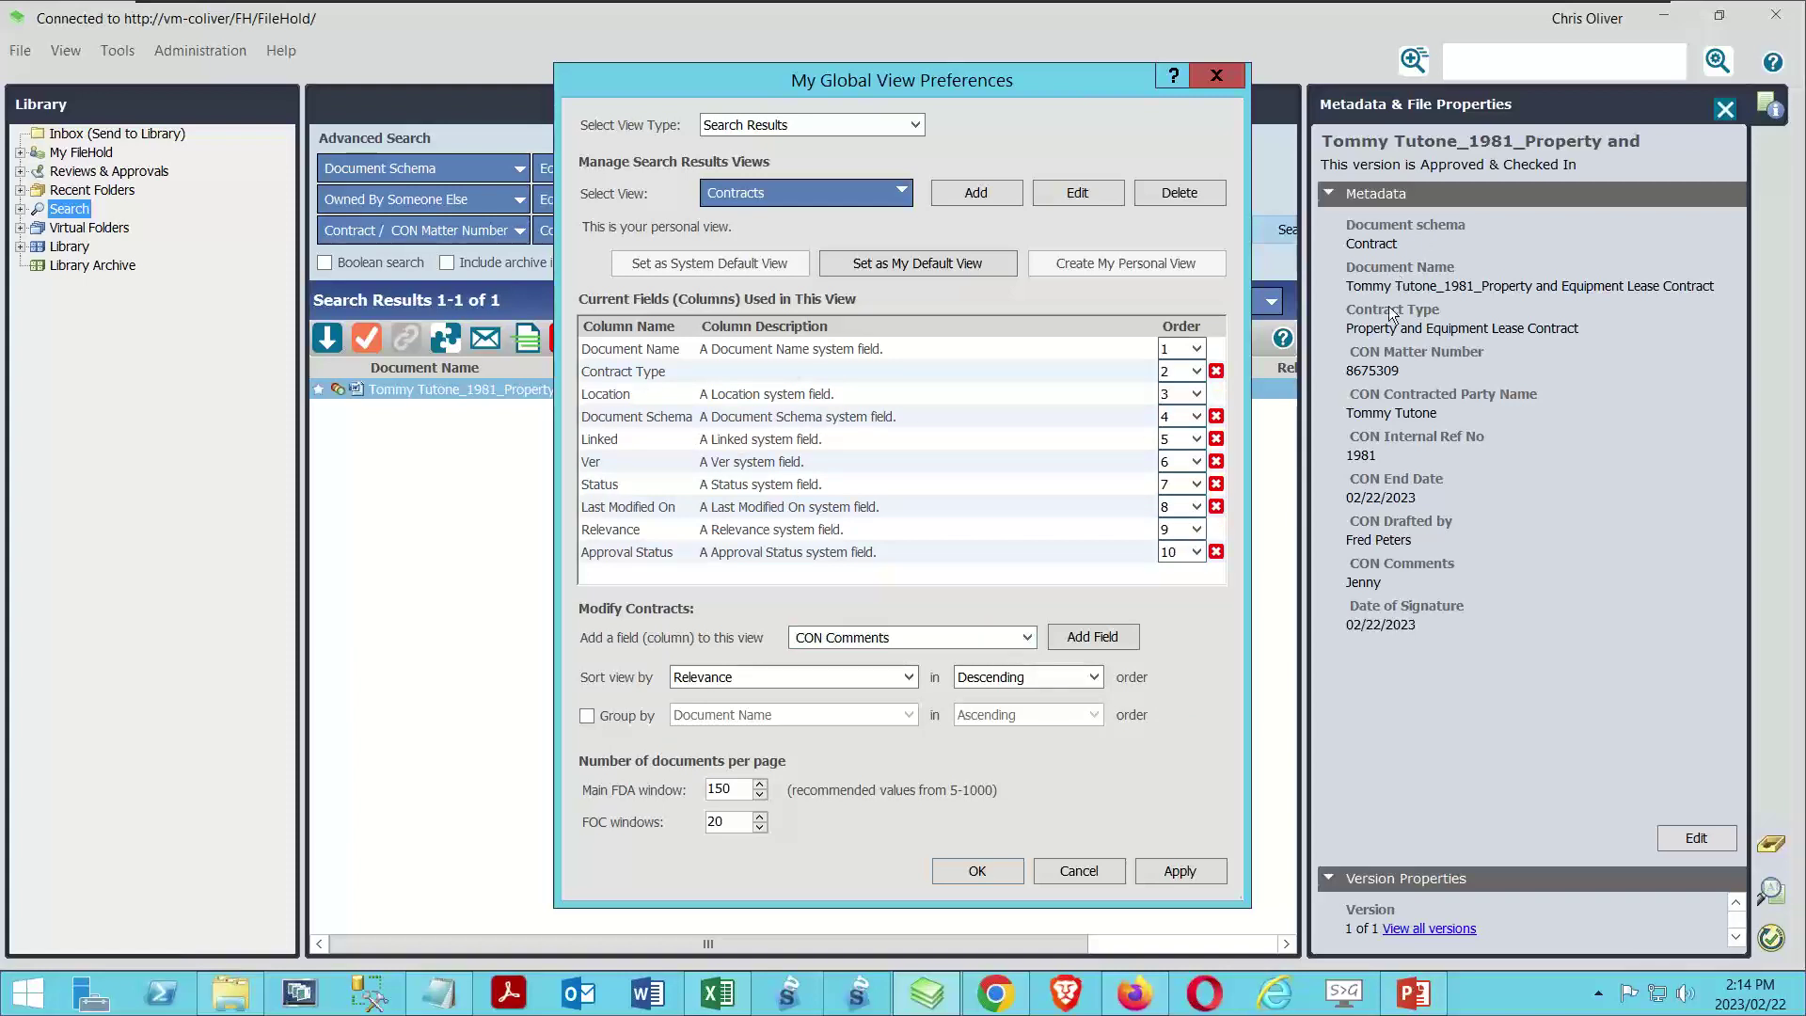
Add the CON Matter Number field as a column in the Contracts view.
click(1026, 636)
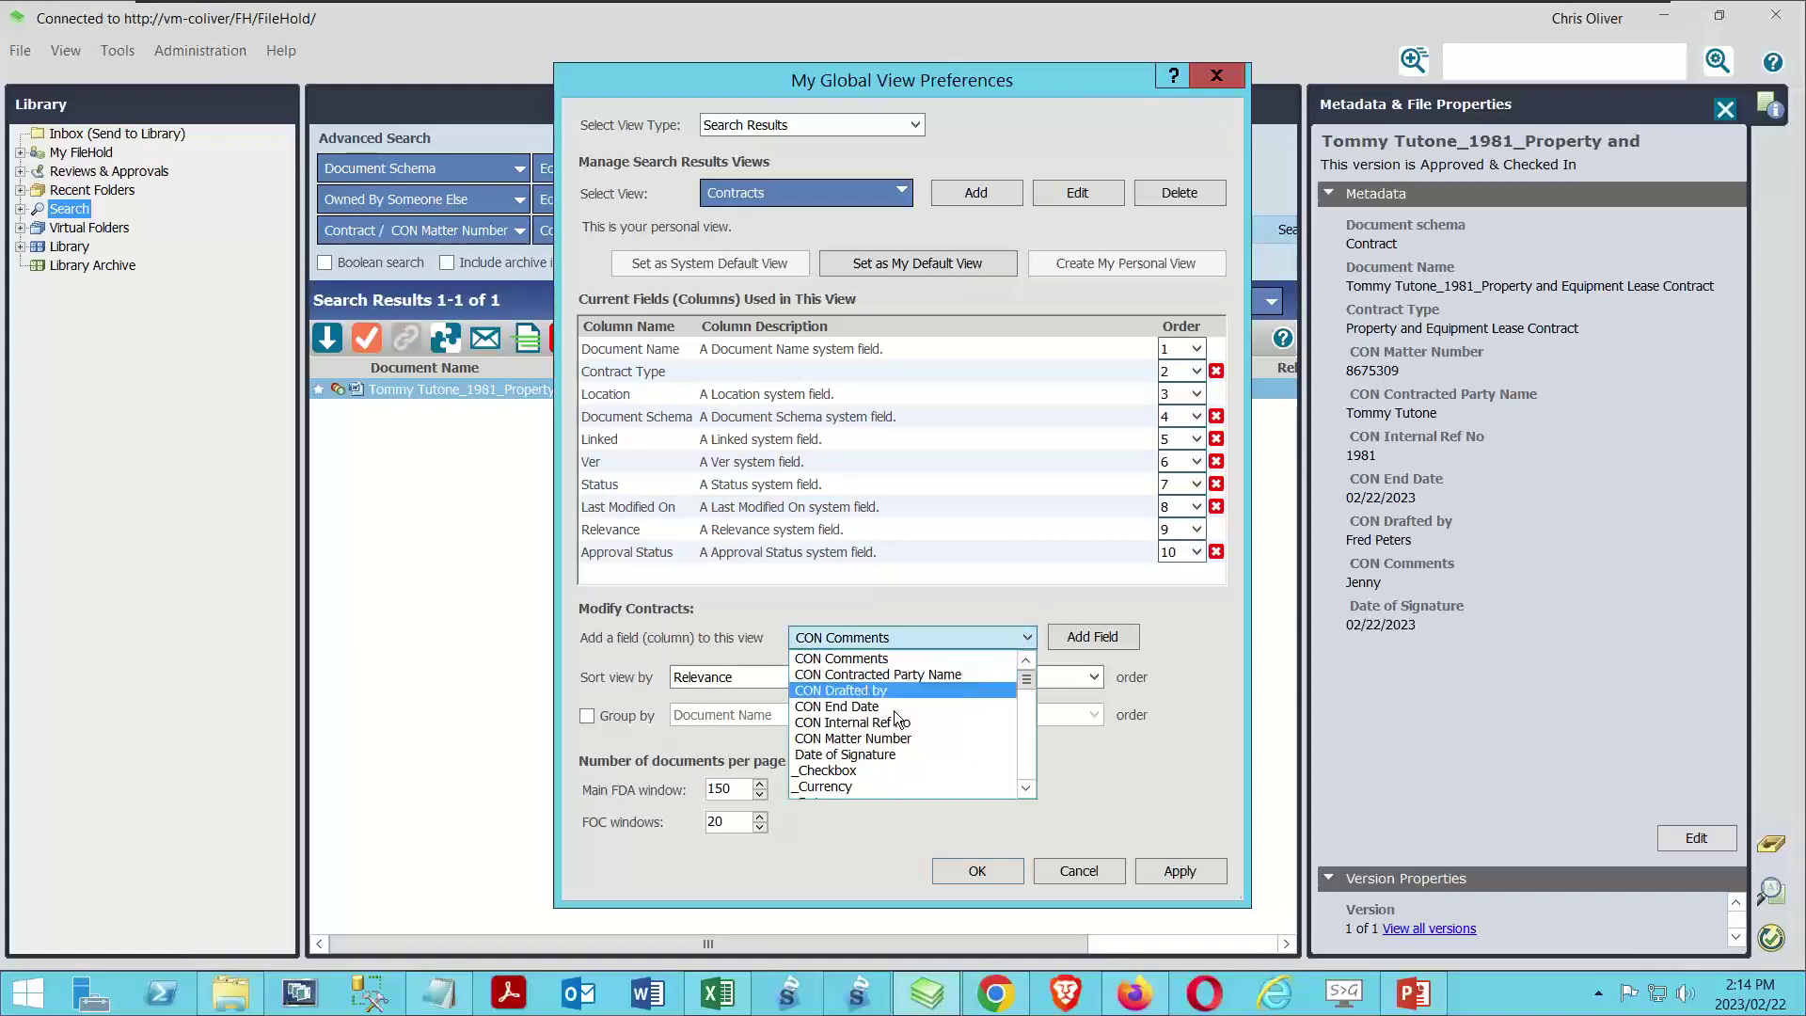
click(874, 739)
click(1092, 637)
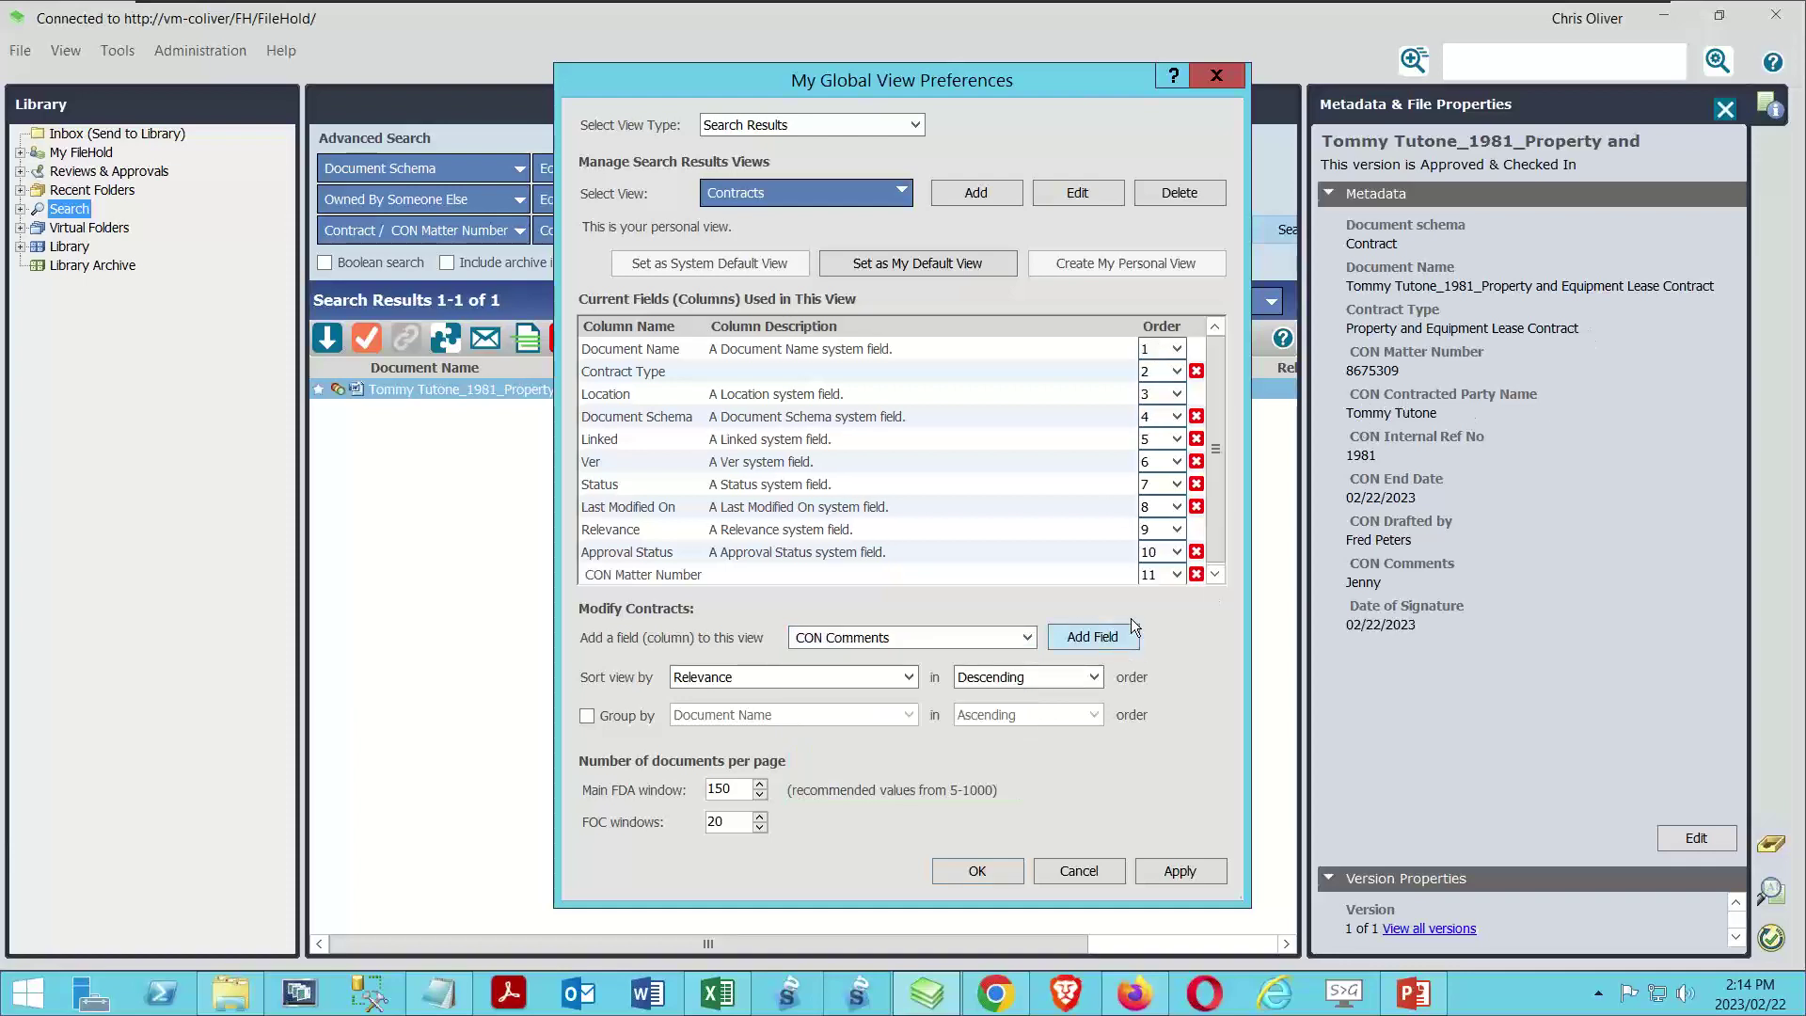
Set the CON Matter Number column order to 3 and remove the Last Modified On column from the Contracts view.
click(1026, 637)
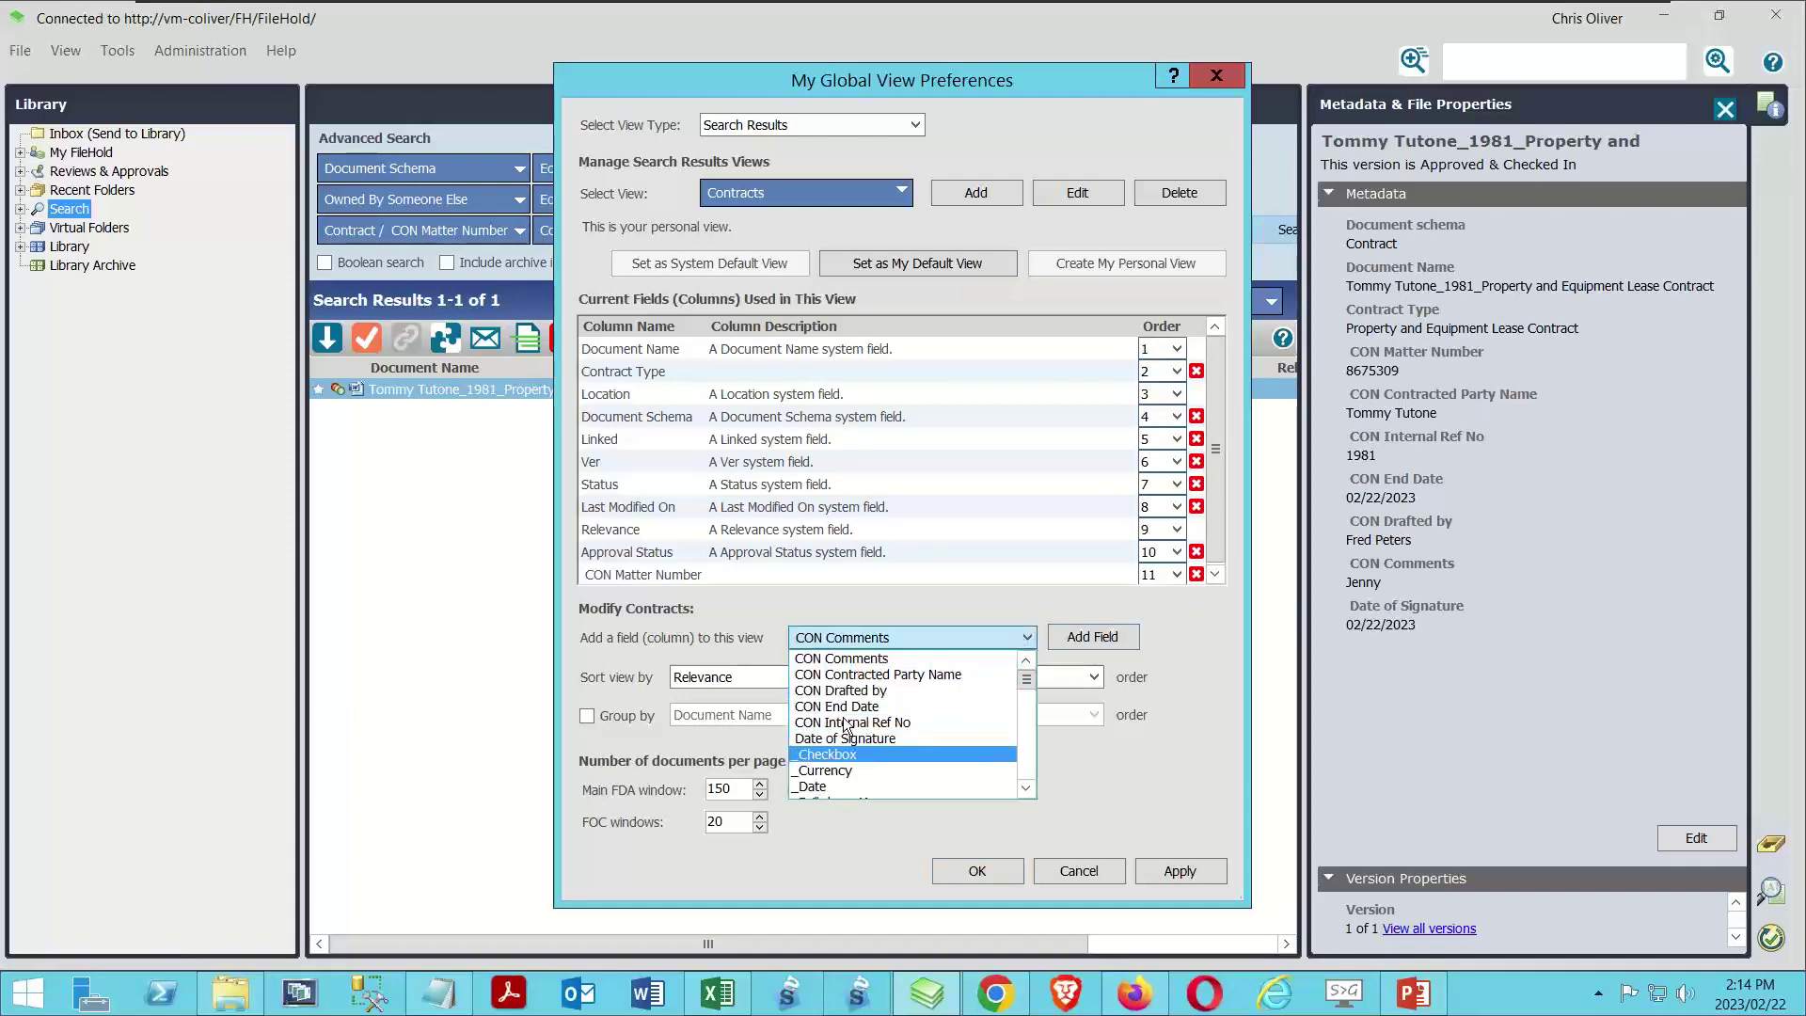
click(862, 673)
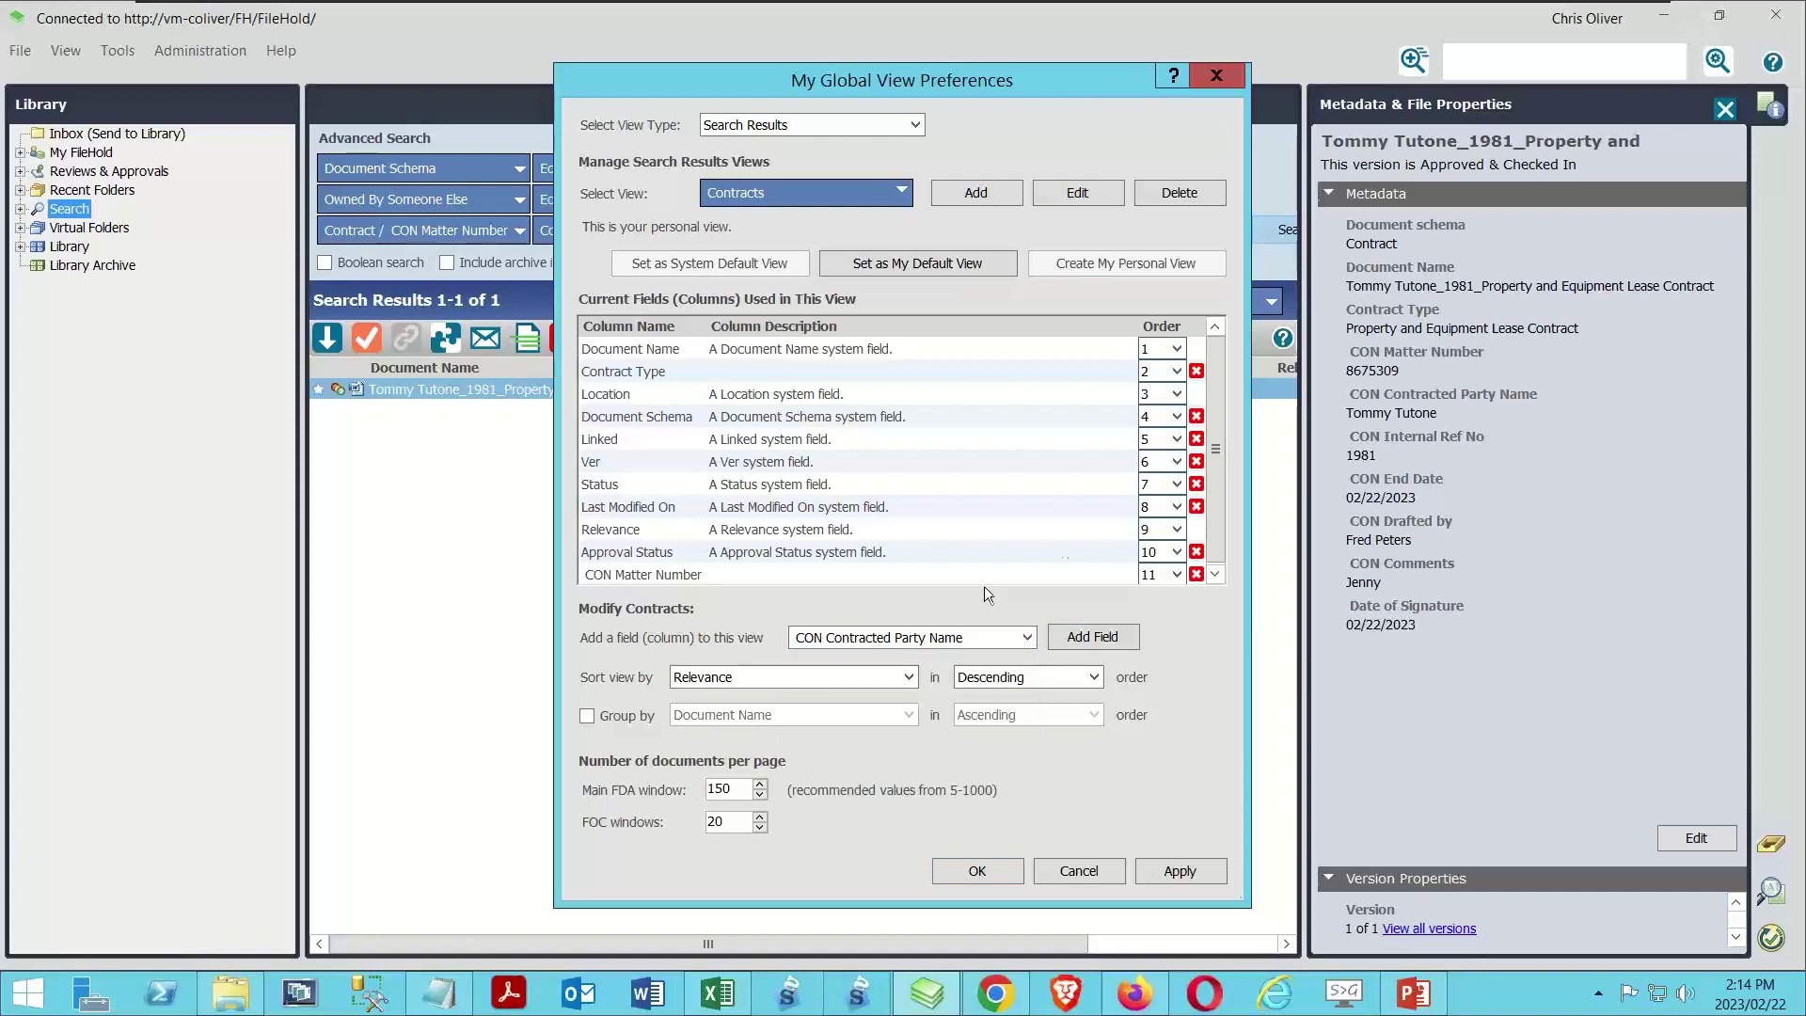
click(1171, 574)
click(1155, 618)
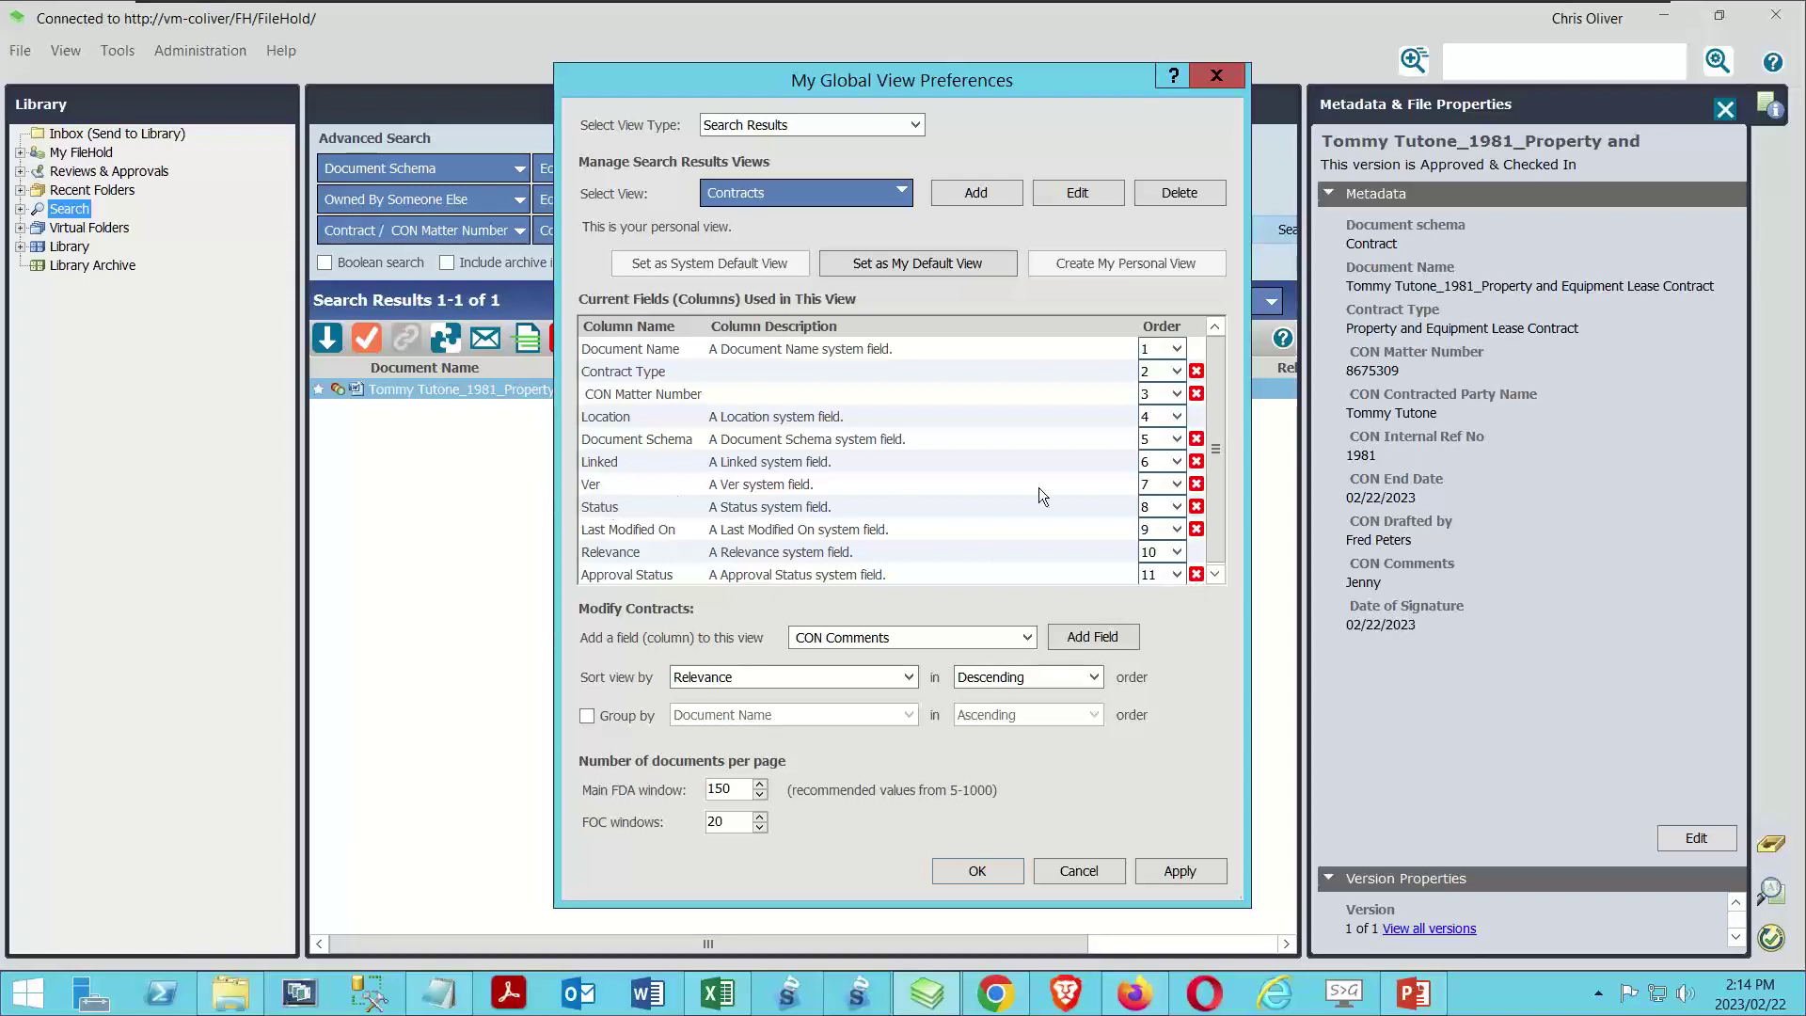
click(1197, 529)
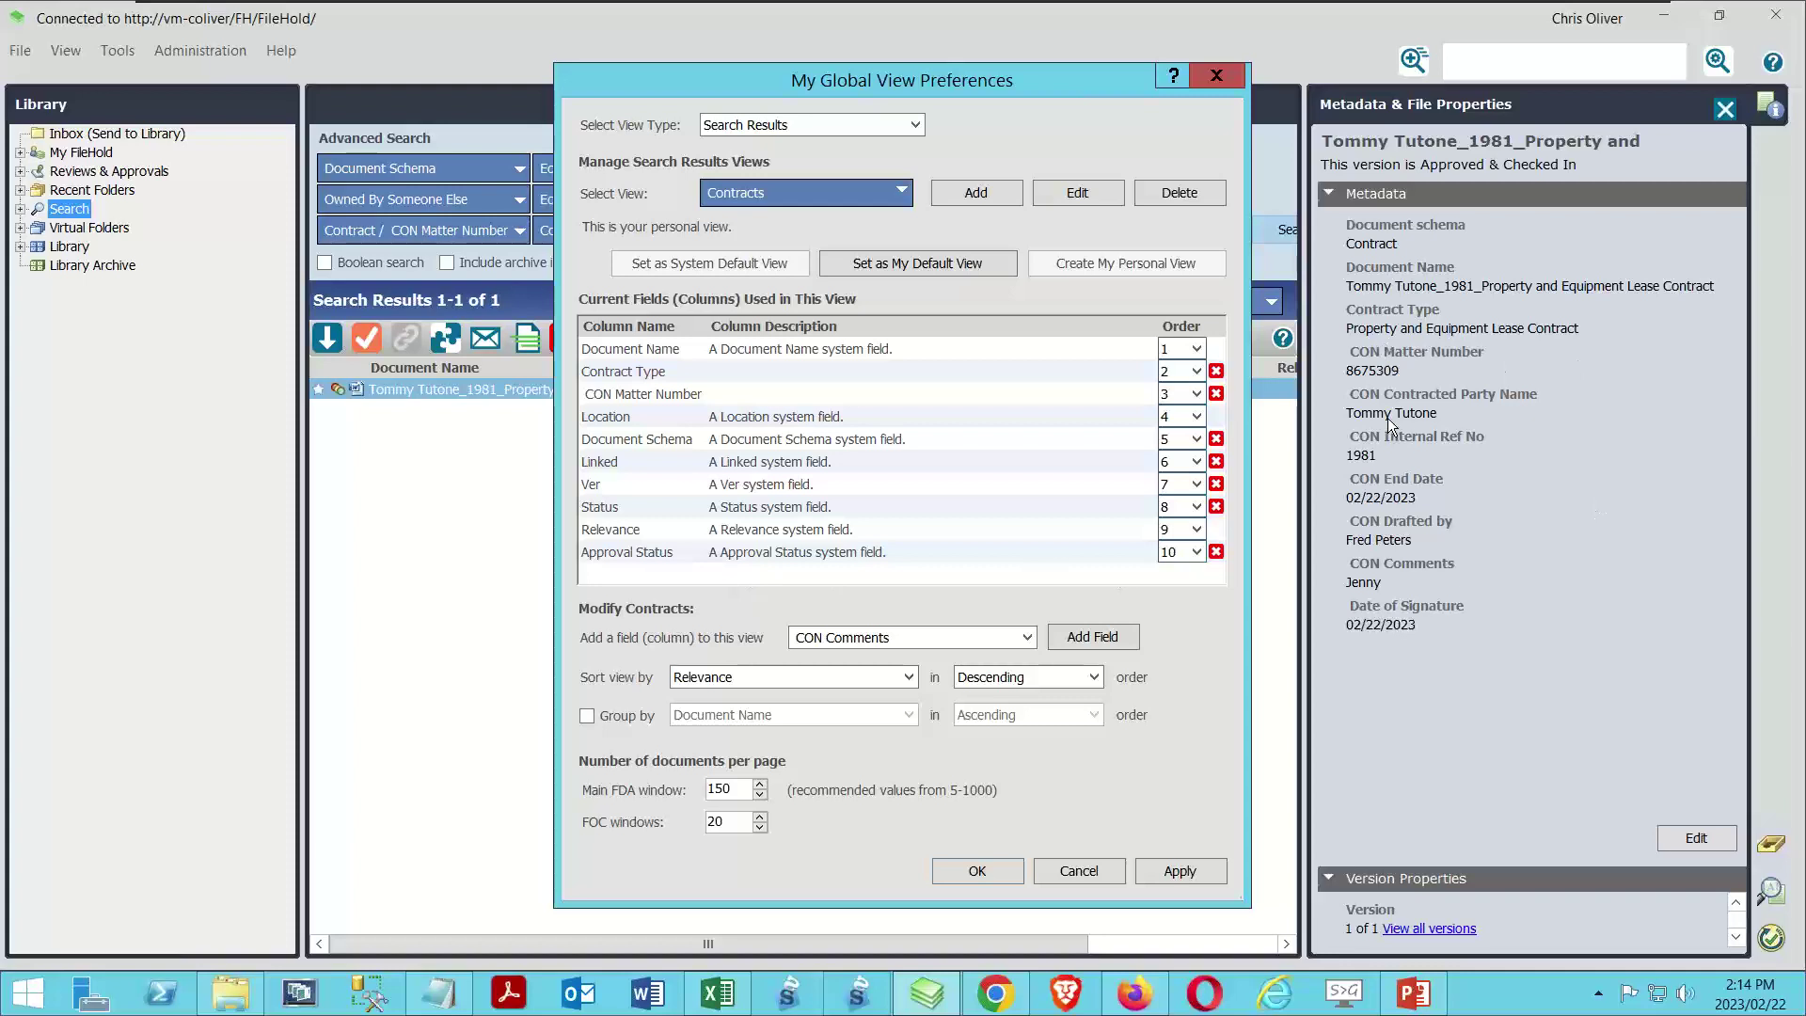
Add the CON Contracted Party Name field to the Contracts view and set its column order to 4.
click(1028, 638)
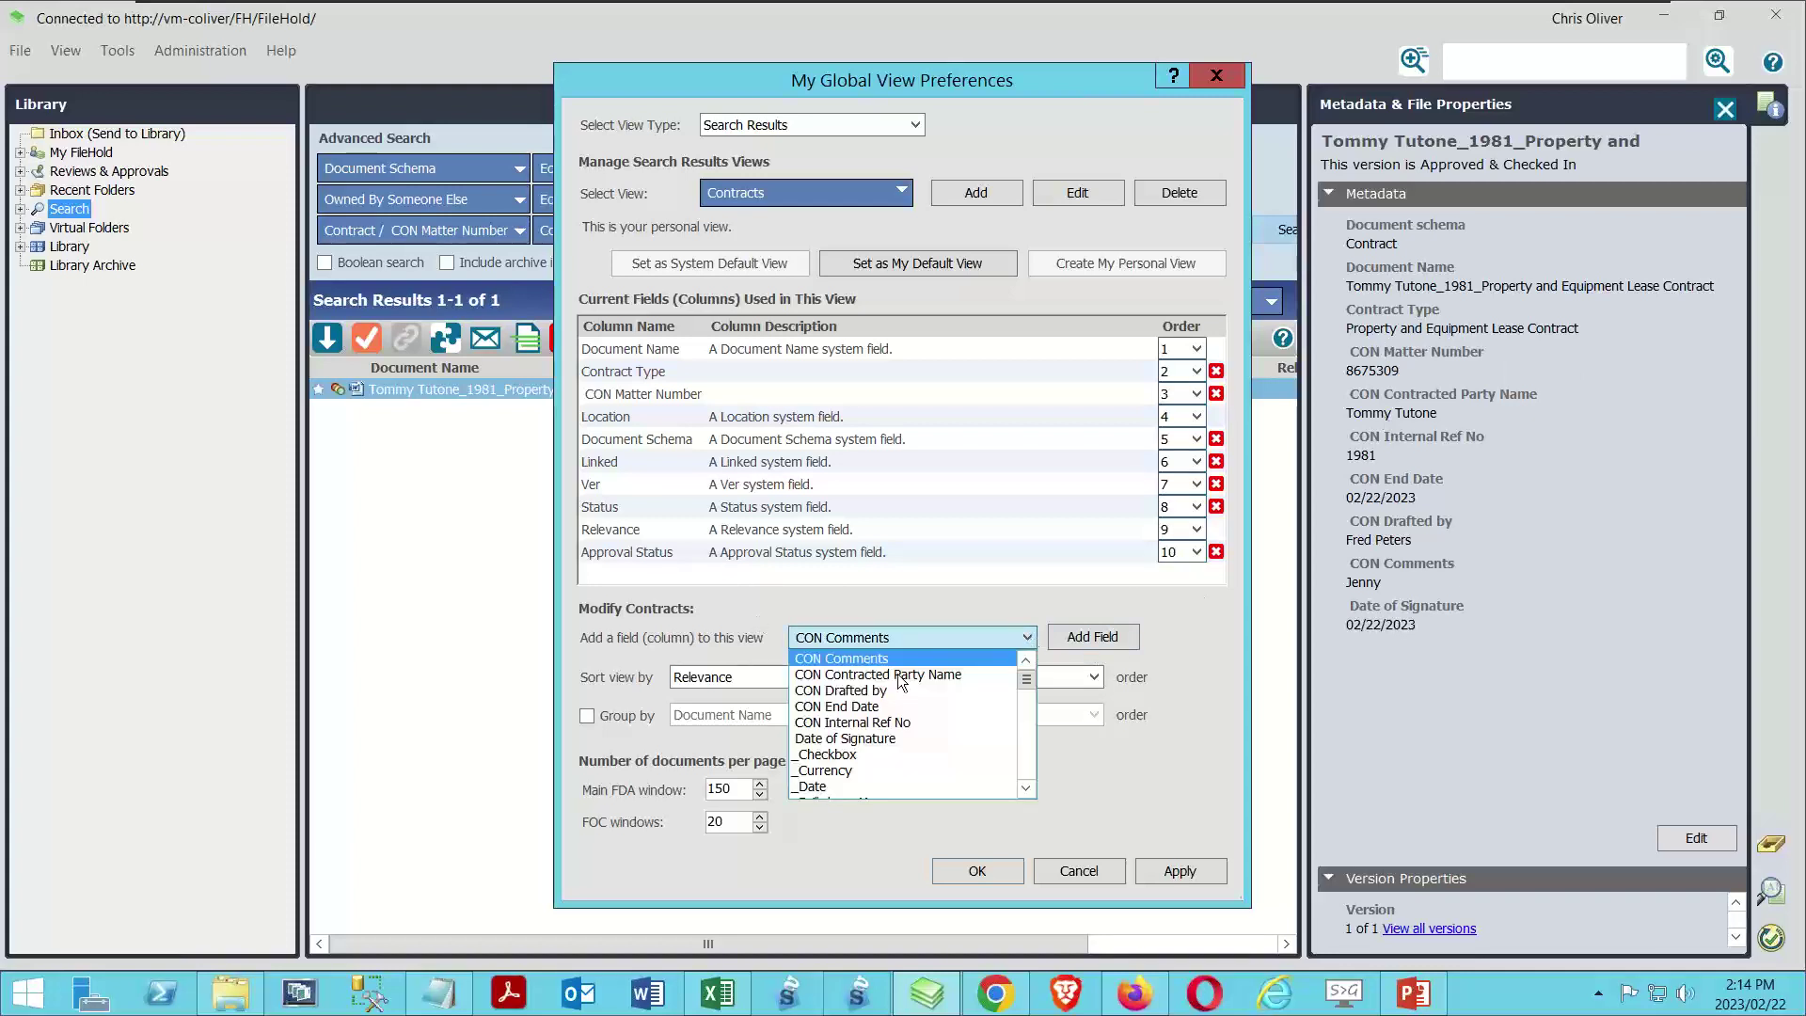
click(894, 675)
click(1092, 637)
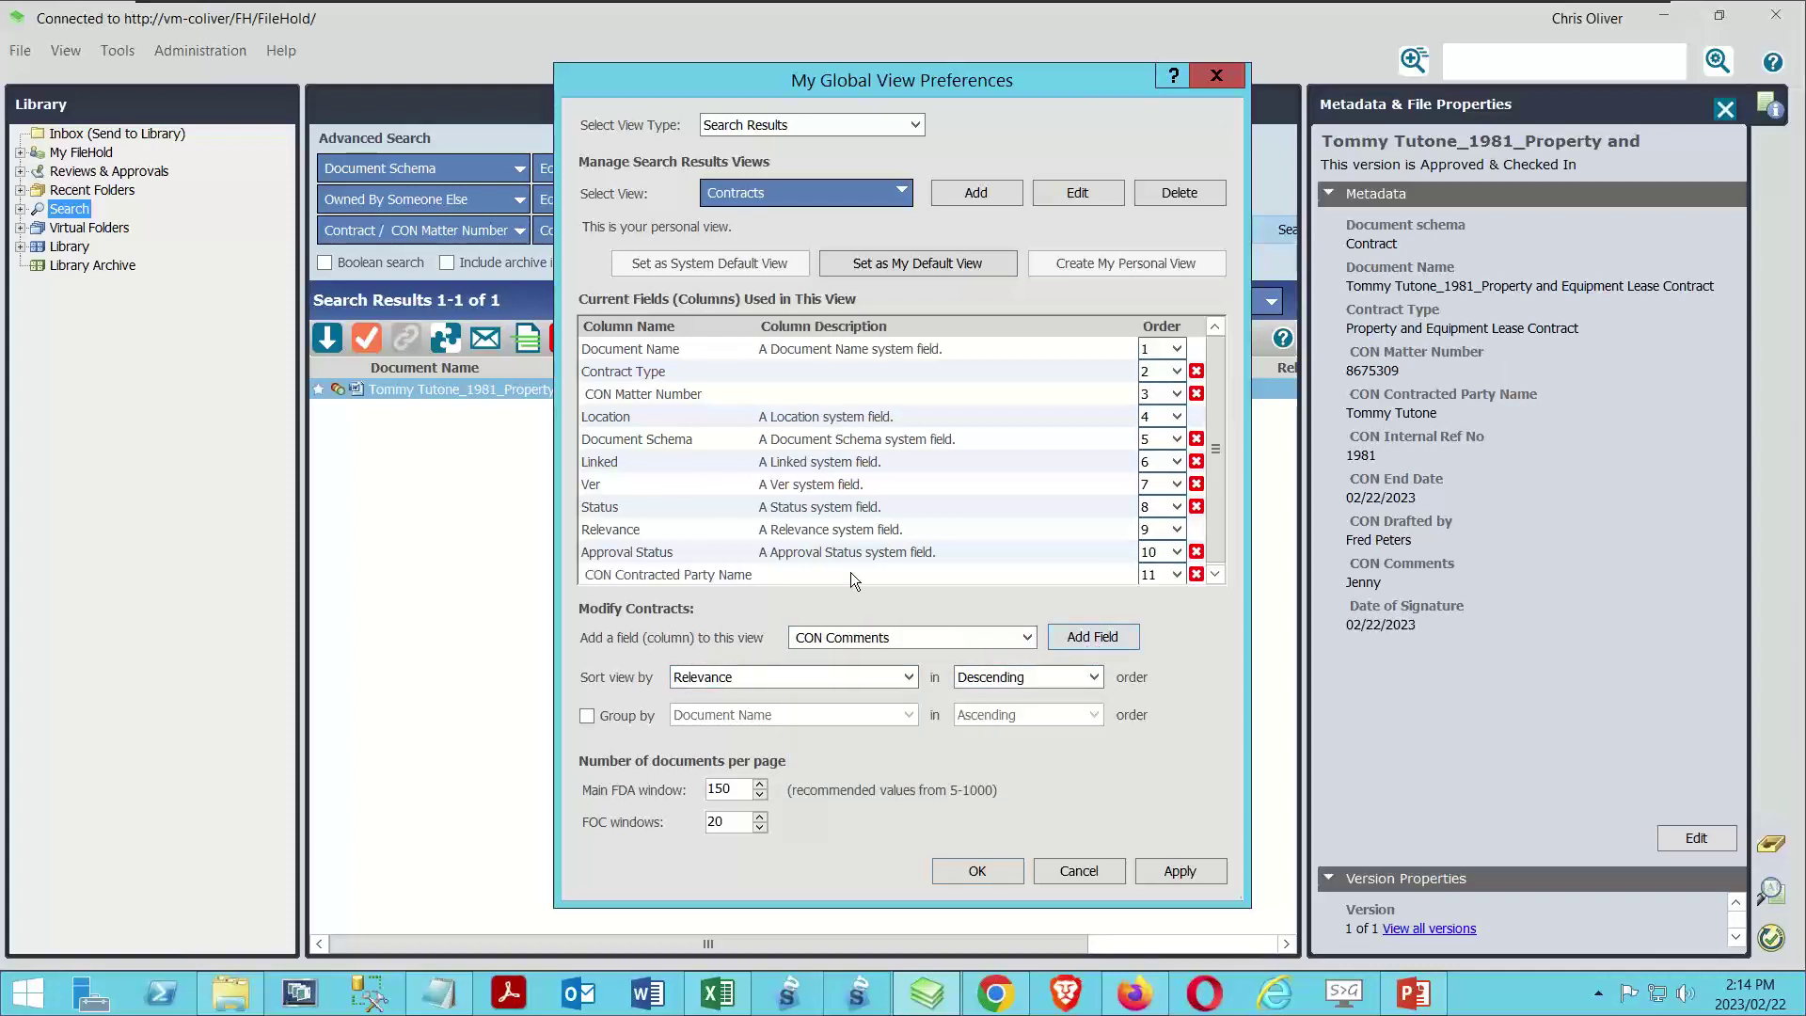
click(1172, 575)
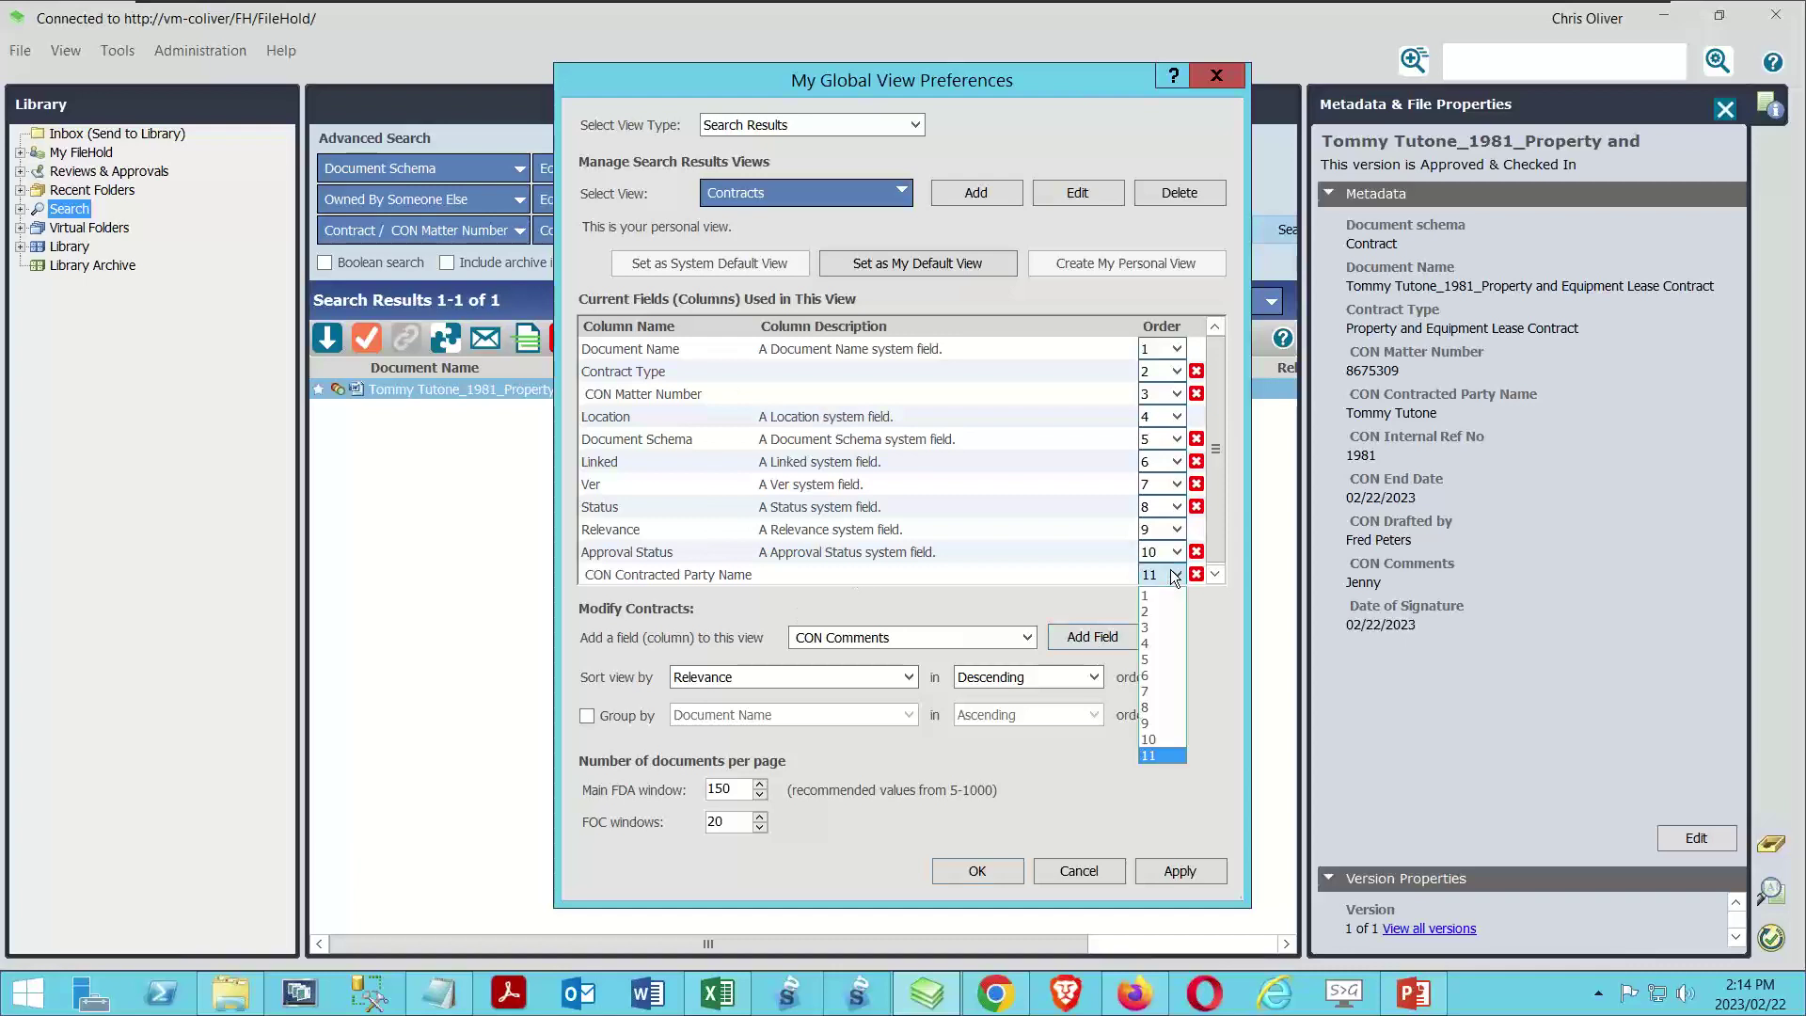
click(1148, 643)
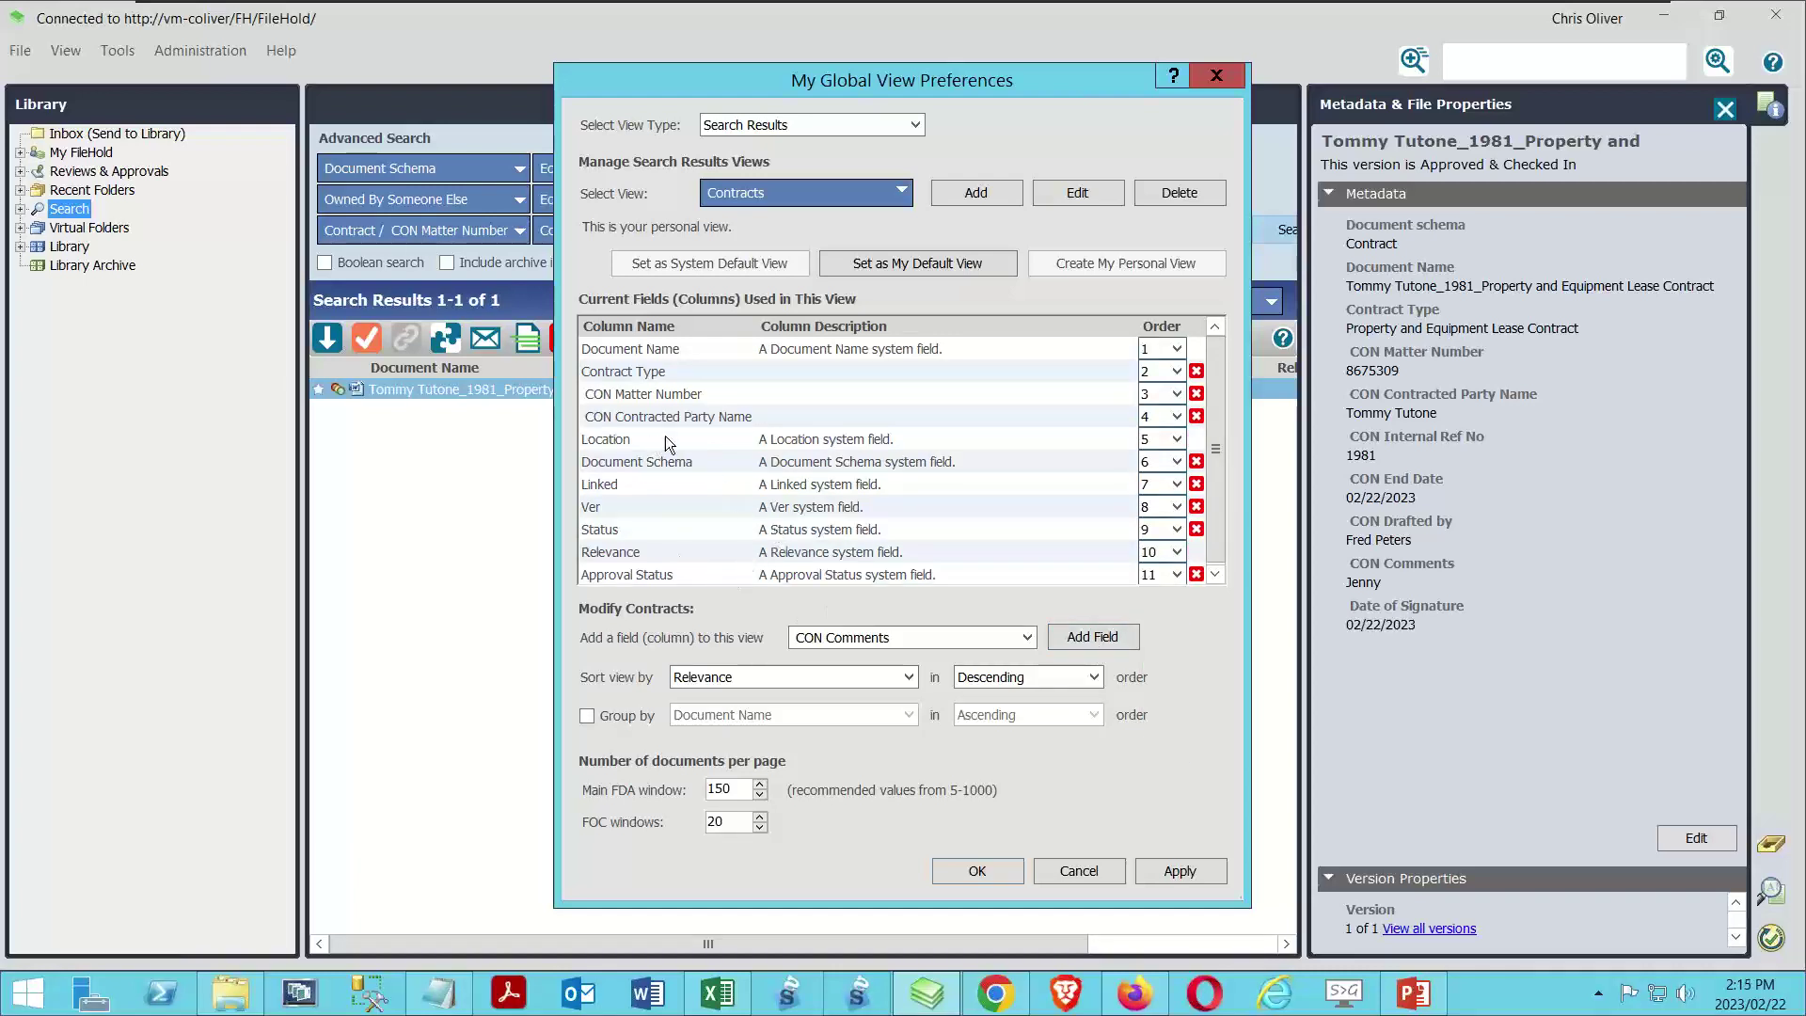
Move the Location column and then the Relevance column to order 11 at the end of the Contracts view.
click(1182, 437)
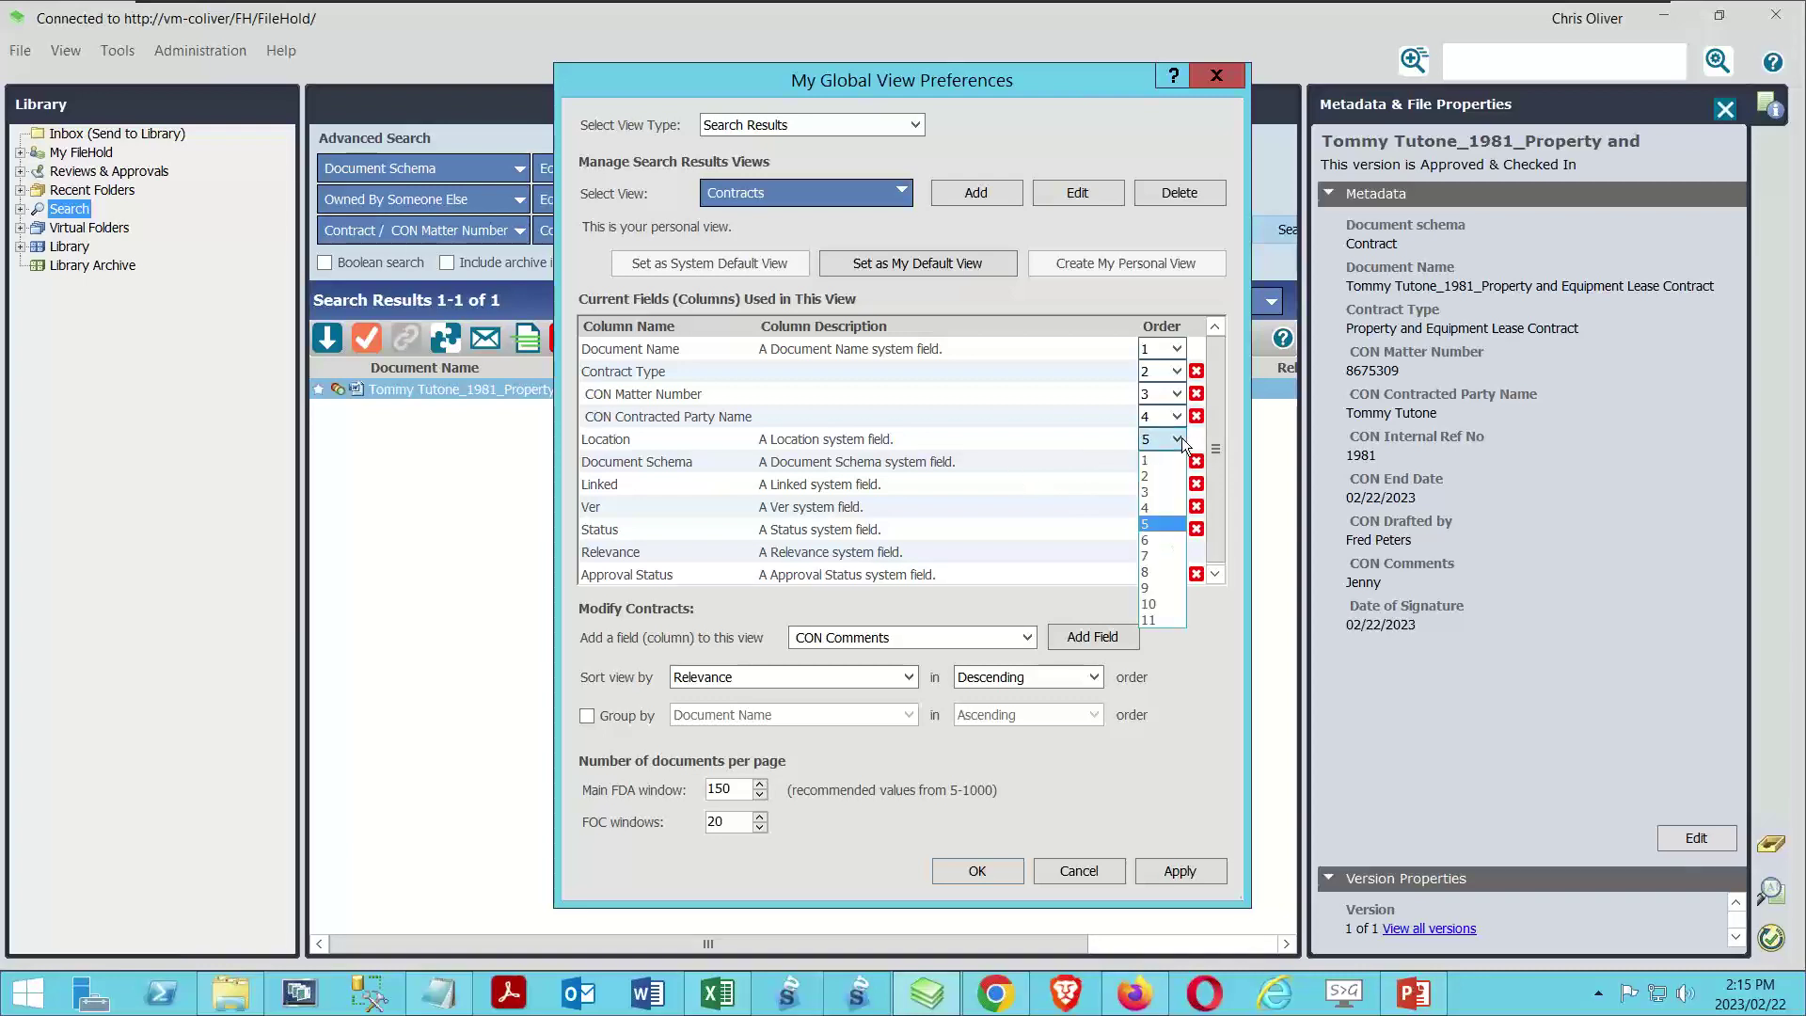
click(1166, 619)
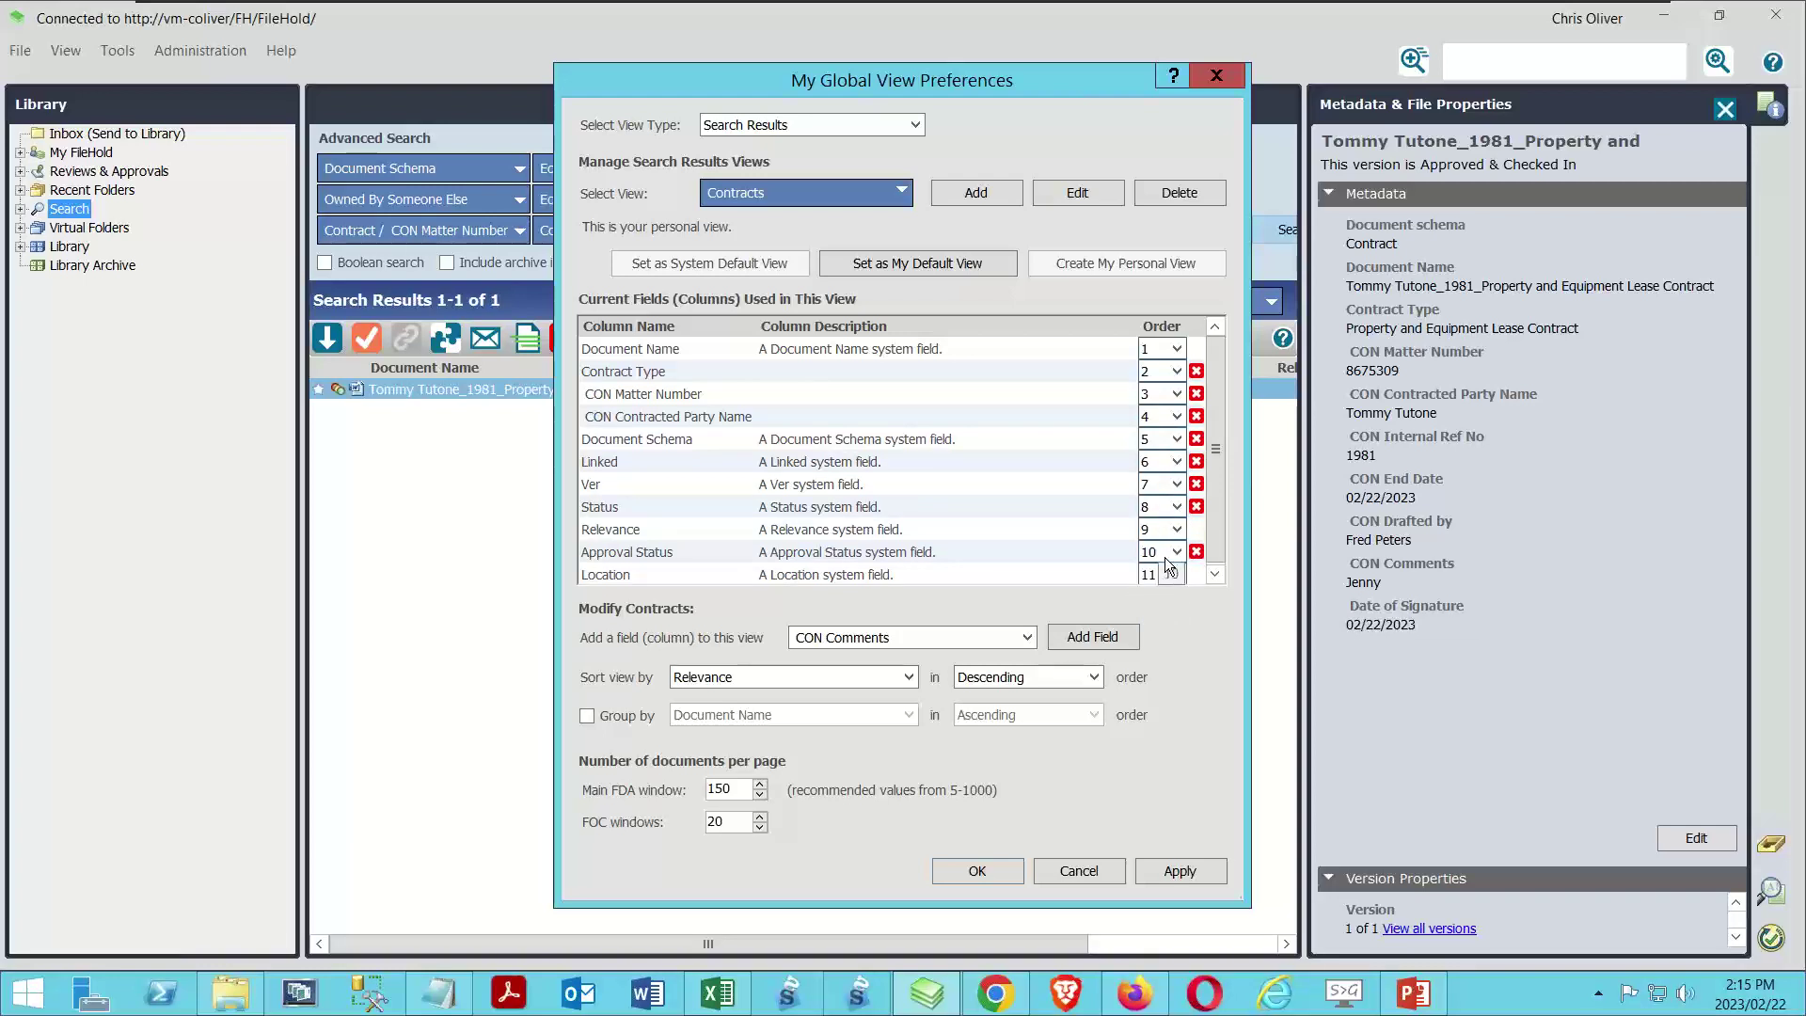
scroll(1171, 555, down, 1)
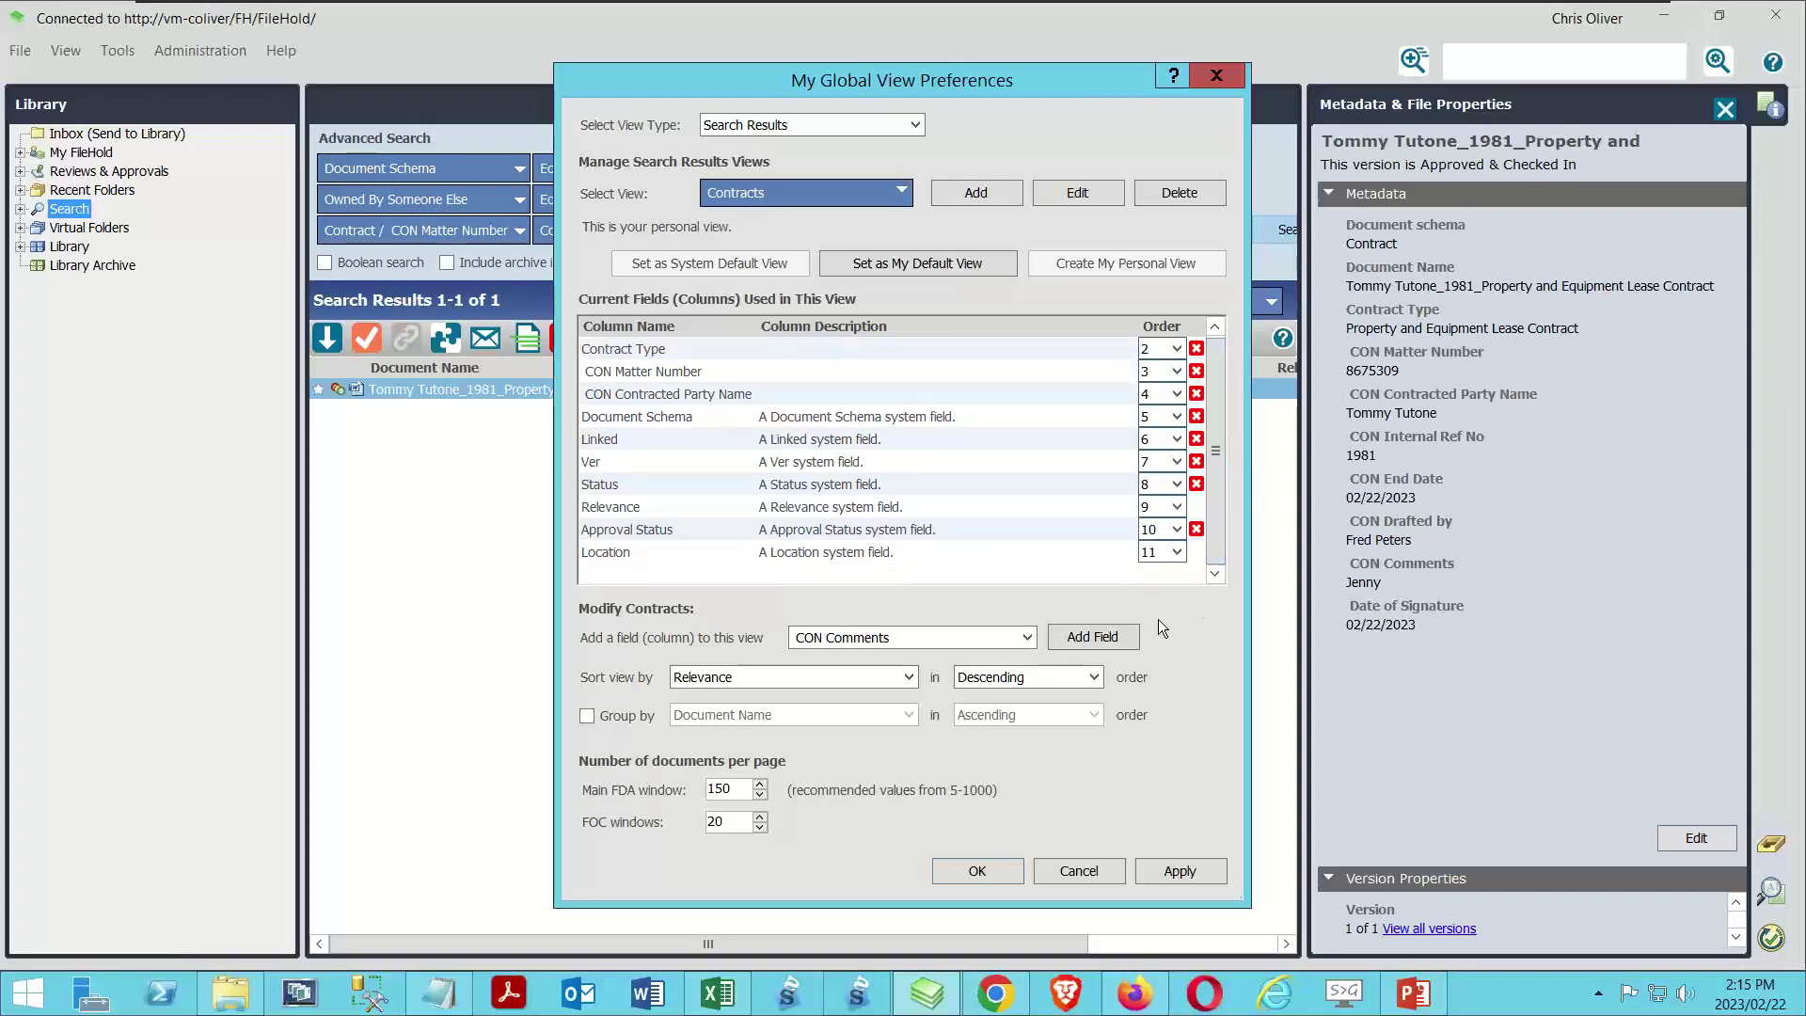
click(1176, 507)
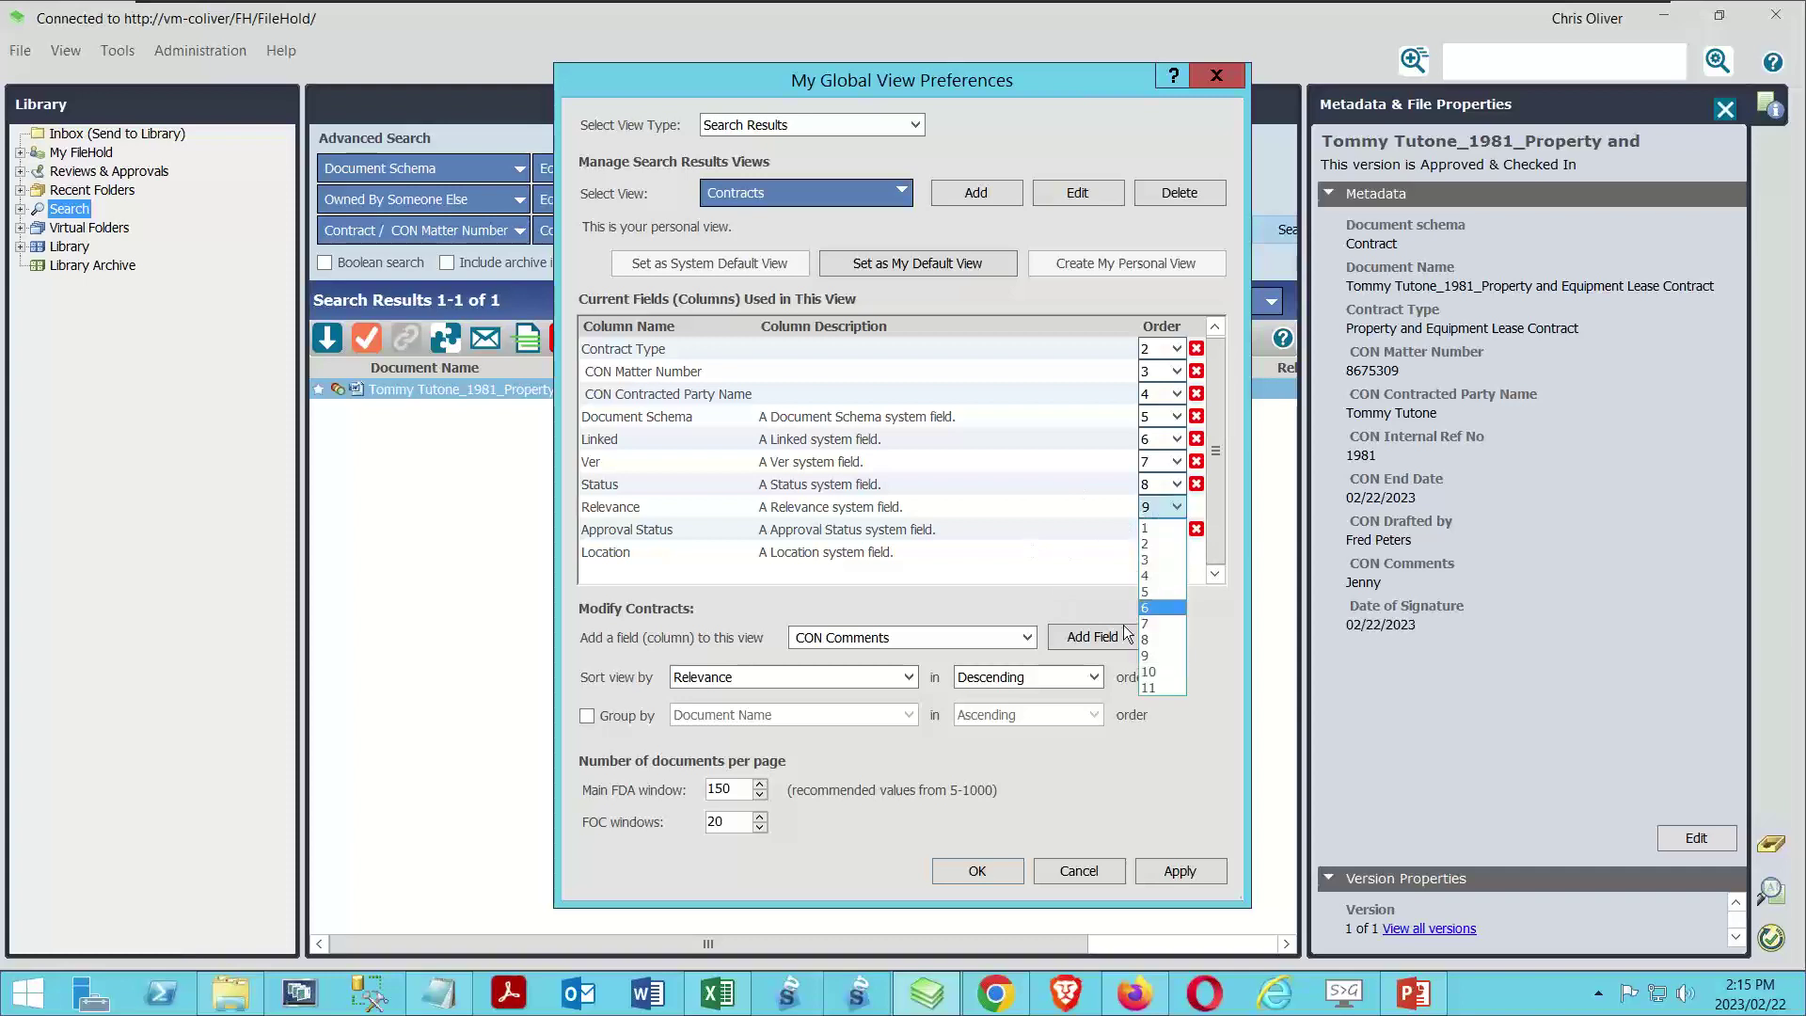
click(1153, 696)
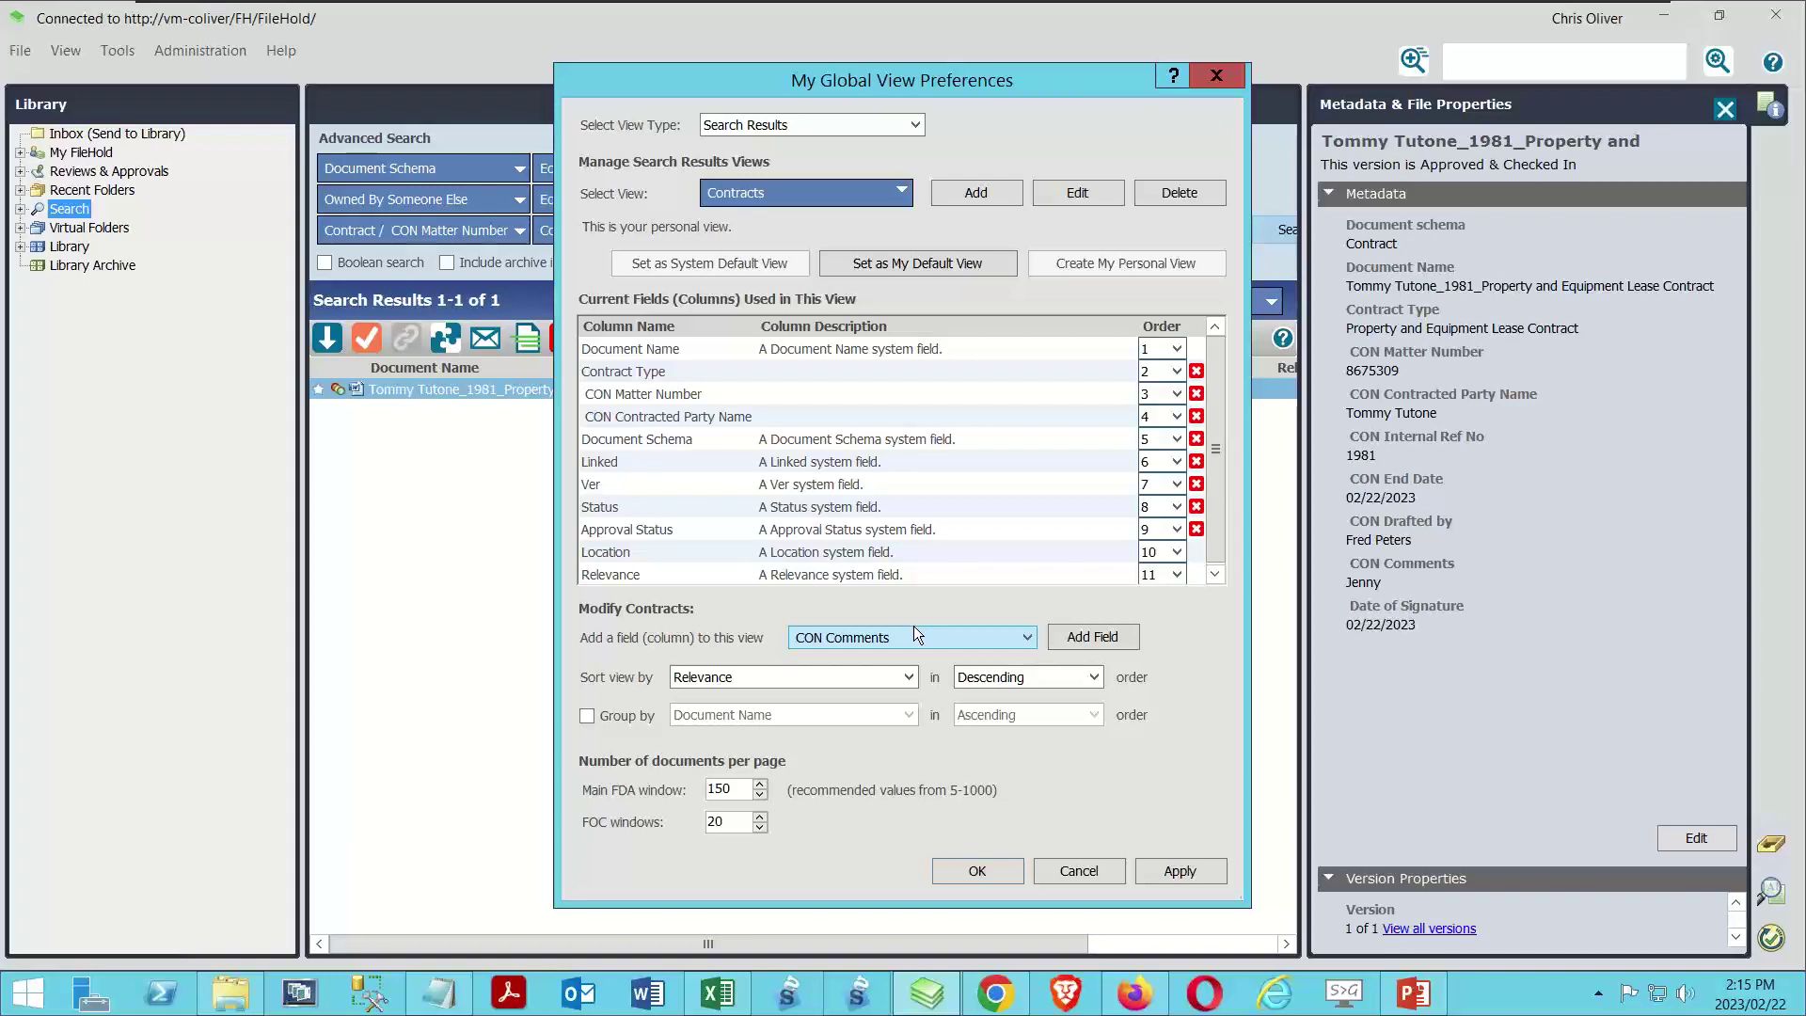
Add the CON Drafted by field to the Contracts view and set its column order to 5.
click(1010, 642)
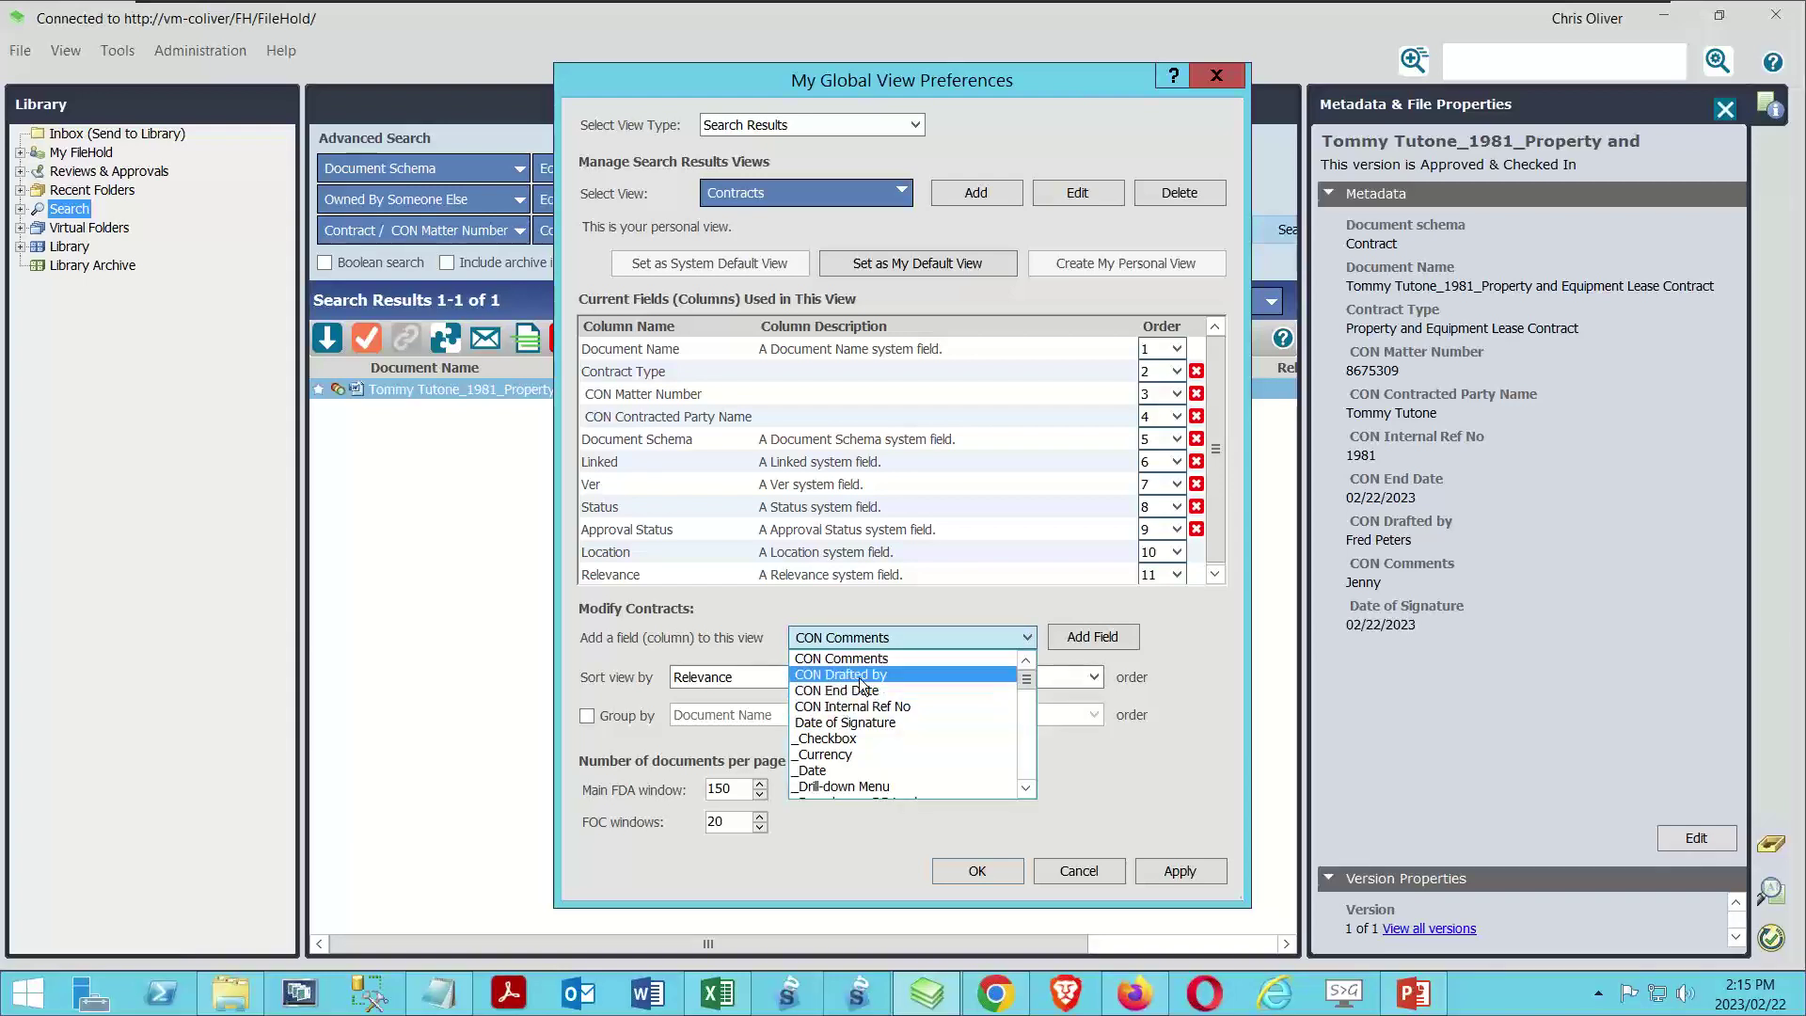
click(1002, 657)
click(1092, 636)
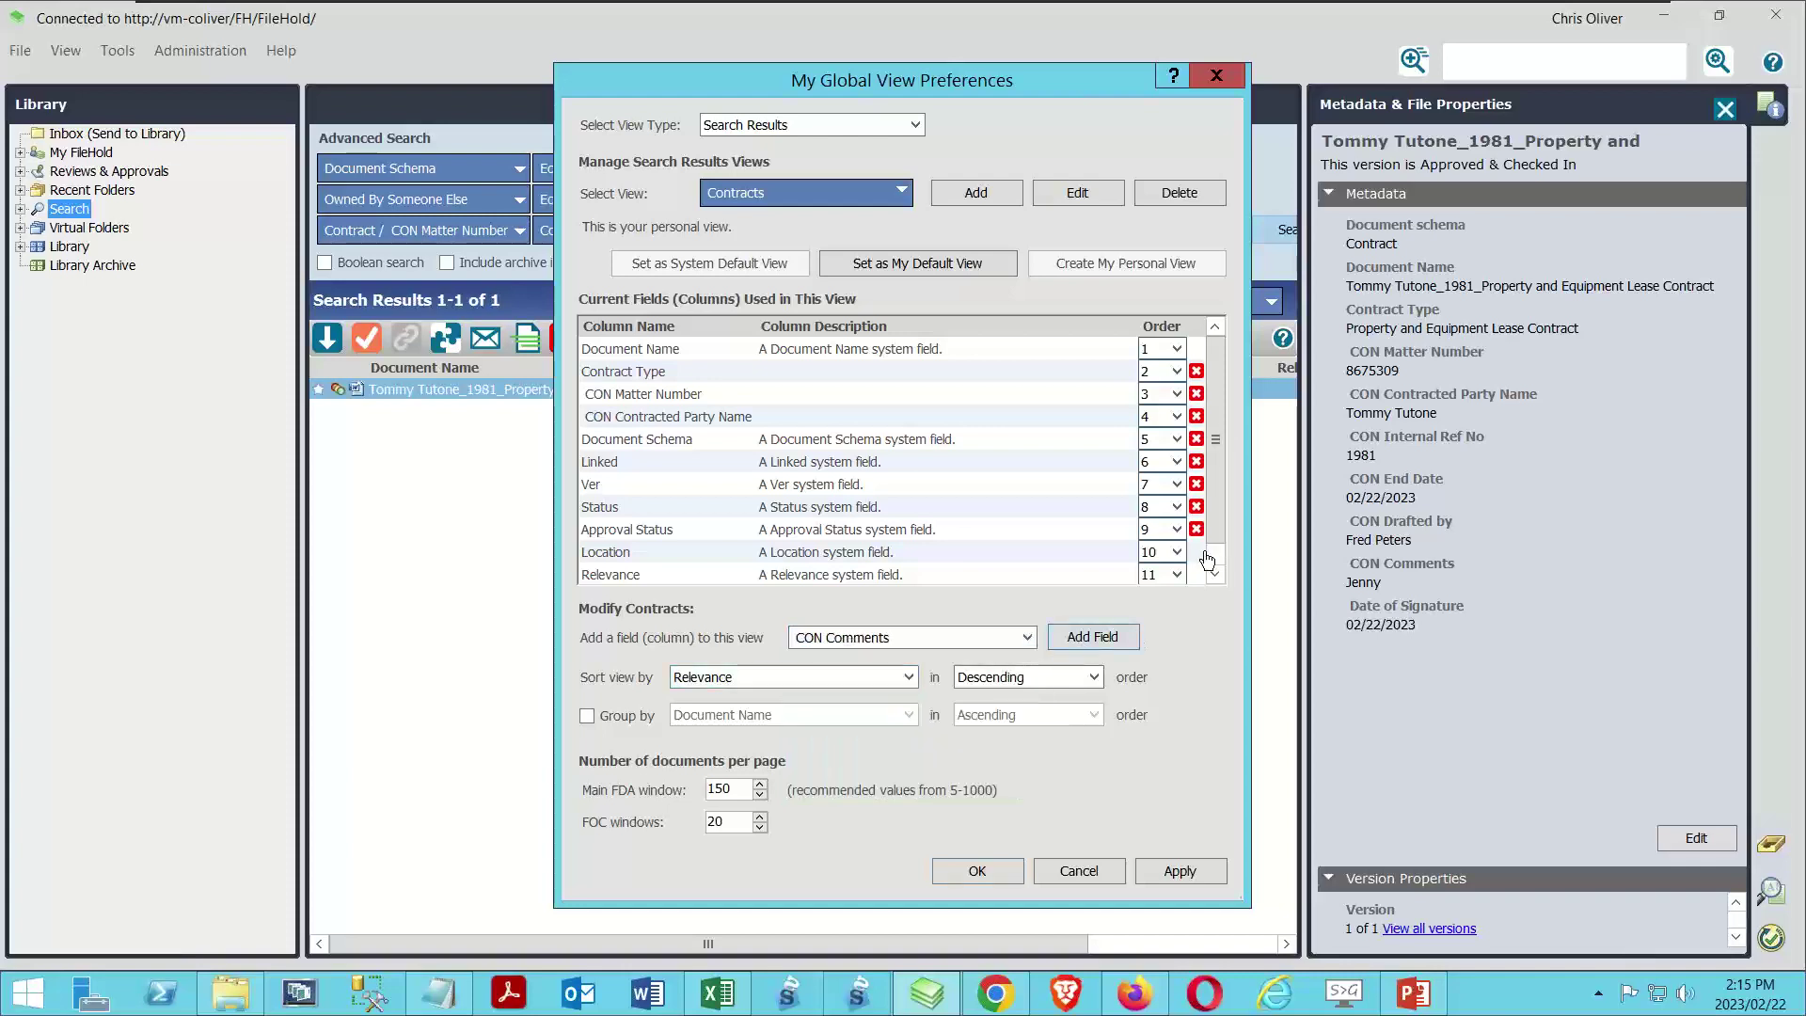
scroll(1211, 532, down, 1)
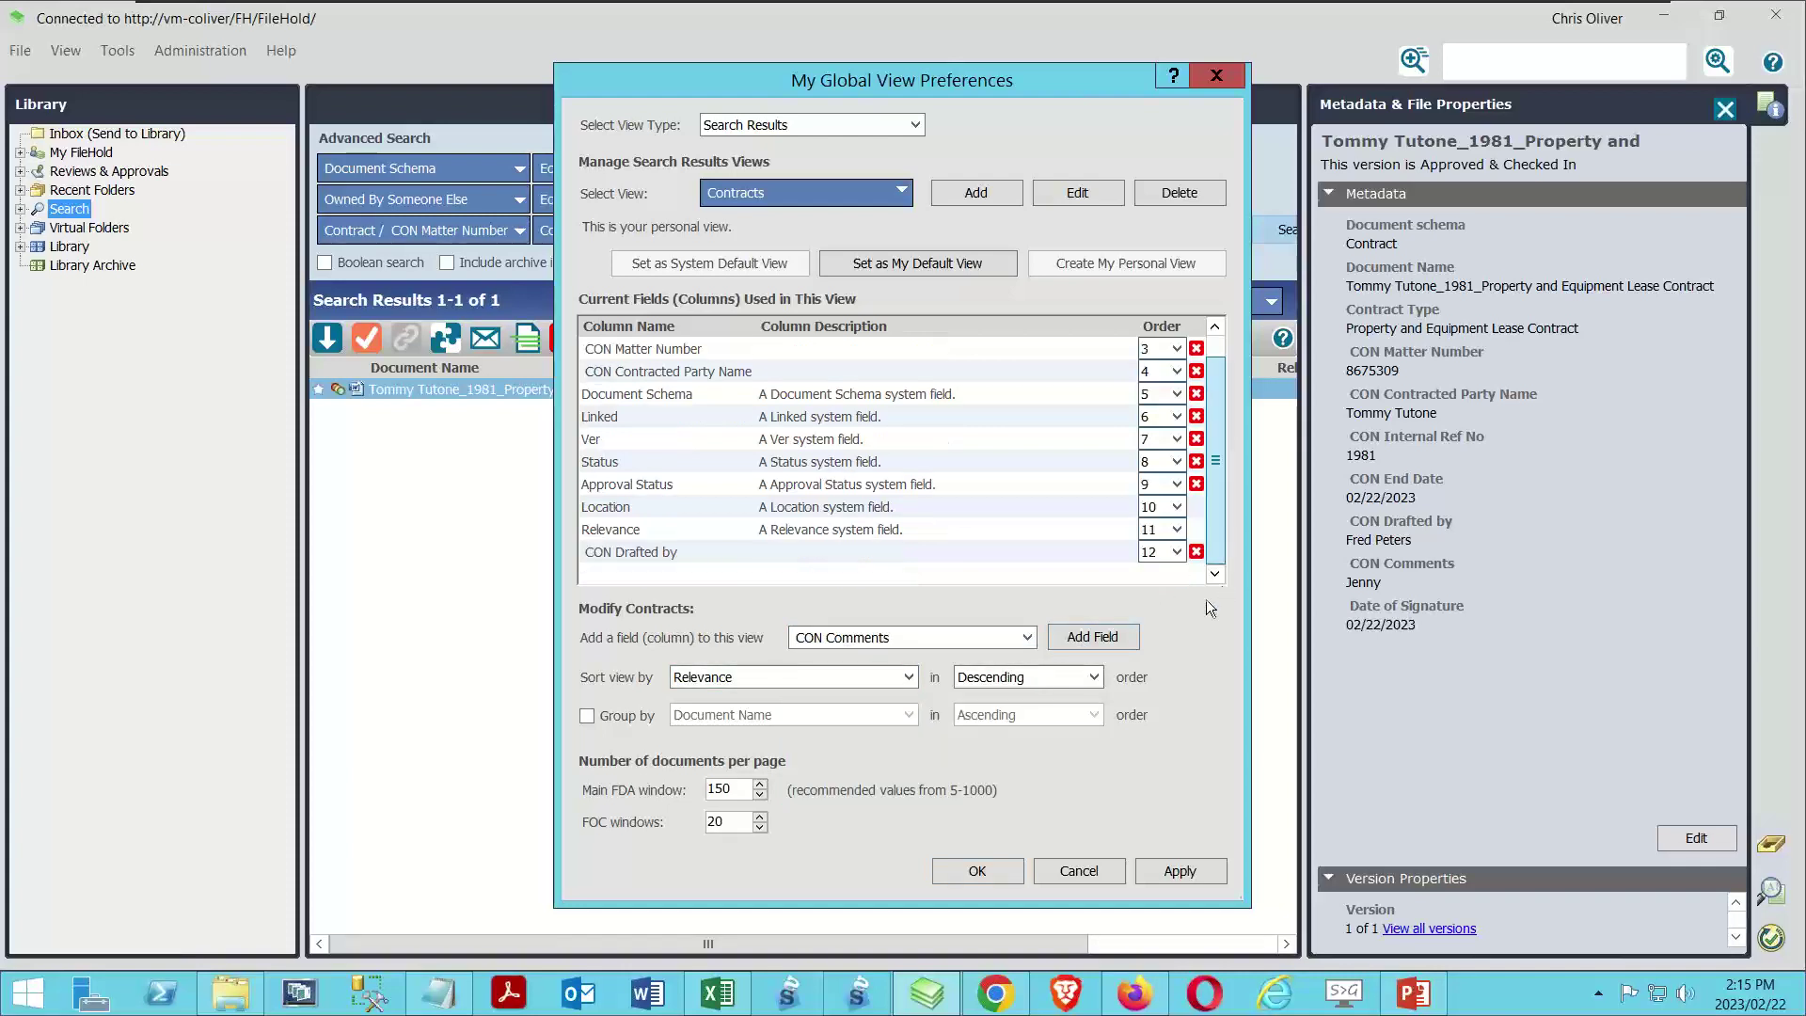
click(1172, 553)
click(1145, 622)
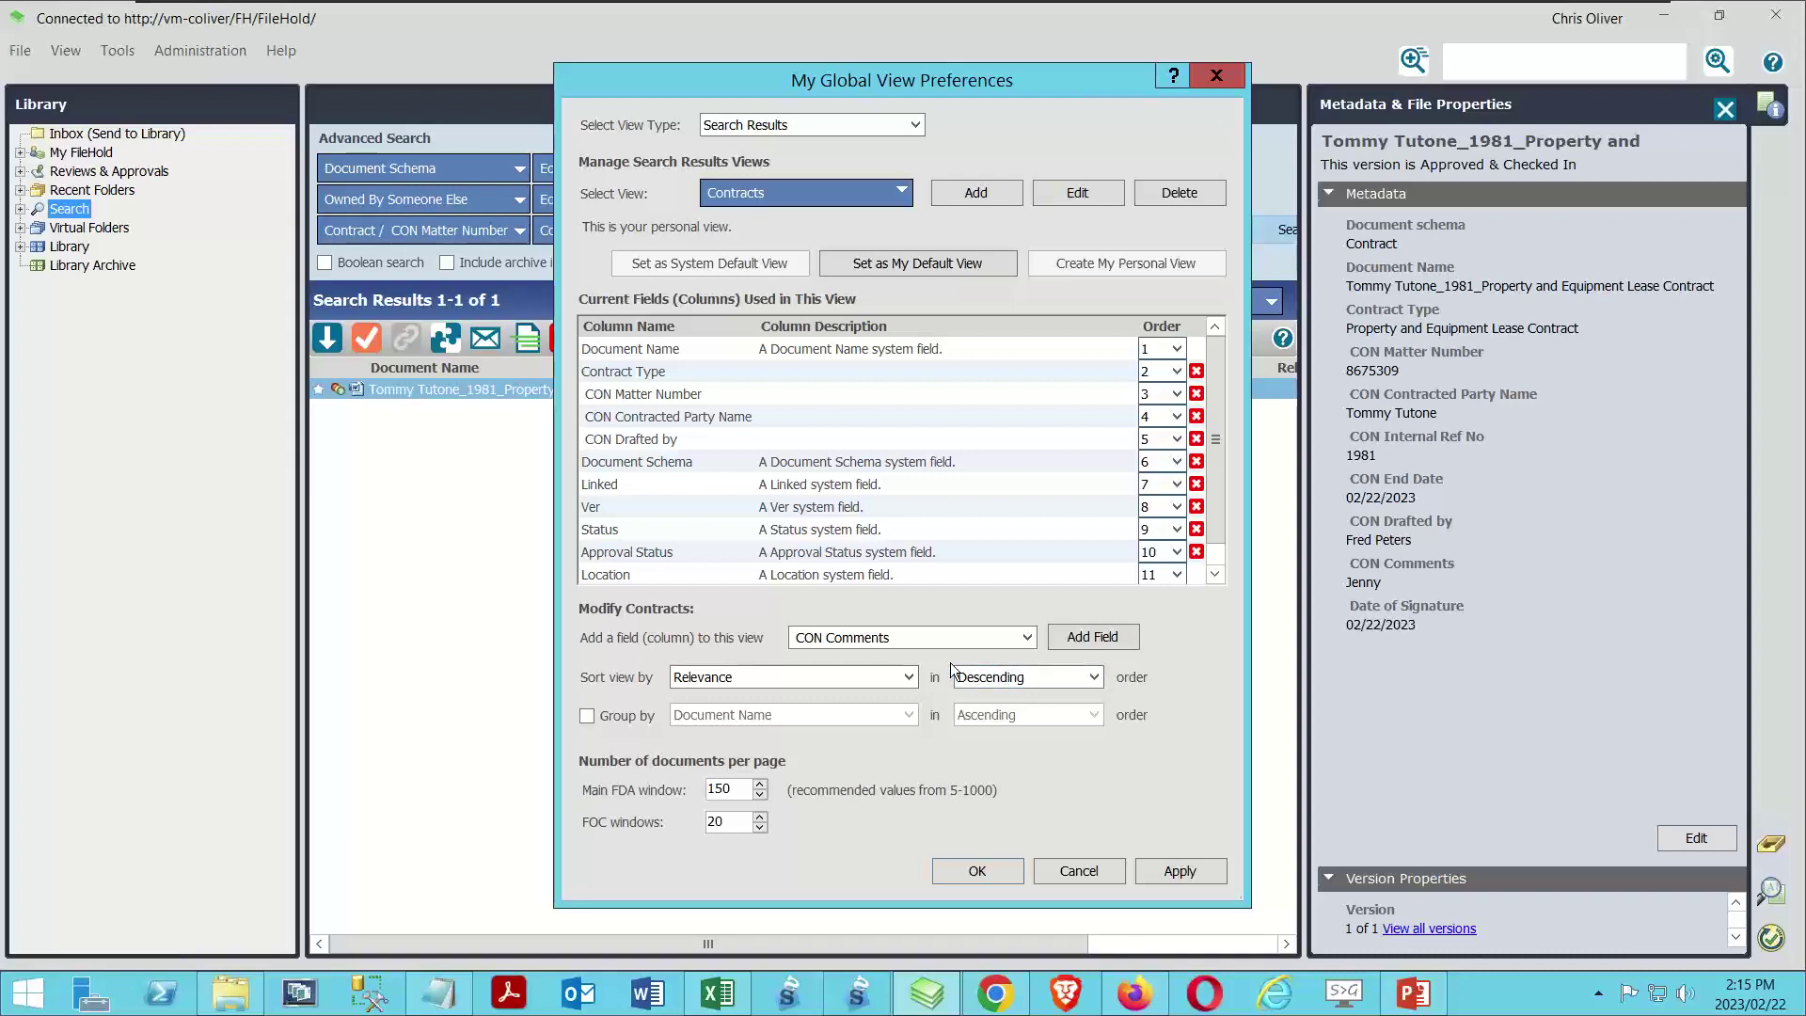
Sort the Contracts view by CON Matter Number, group it by Contract Type, and save the view preferences.
click(908, 678)
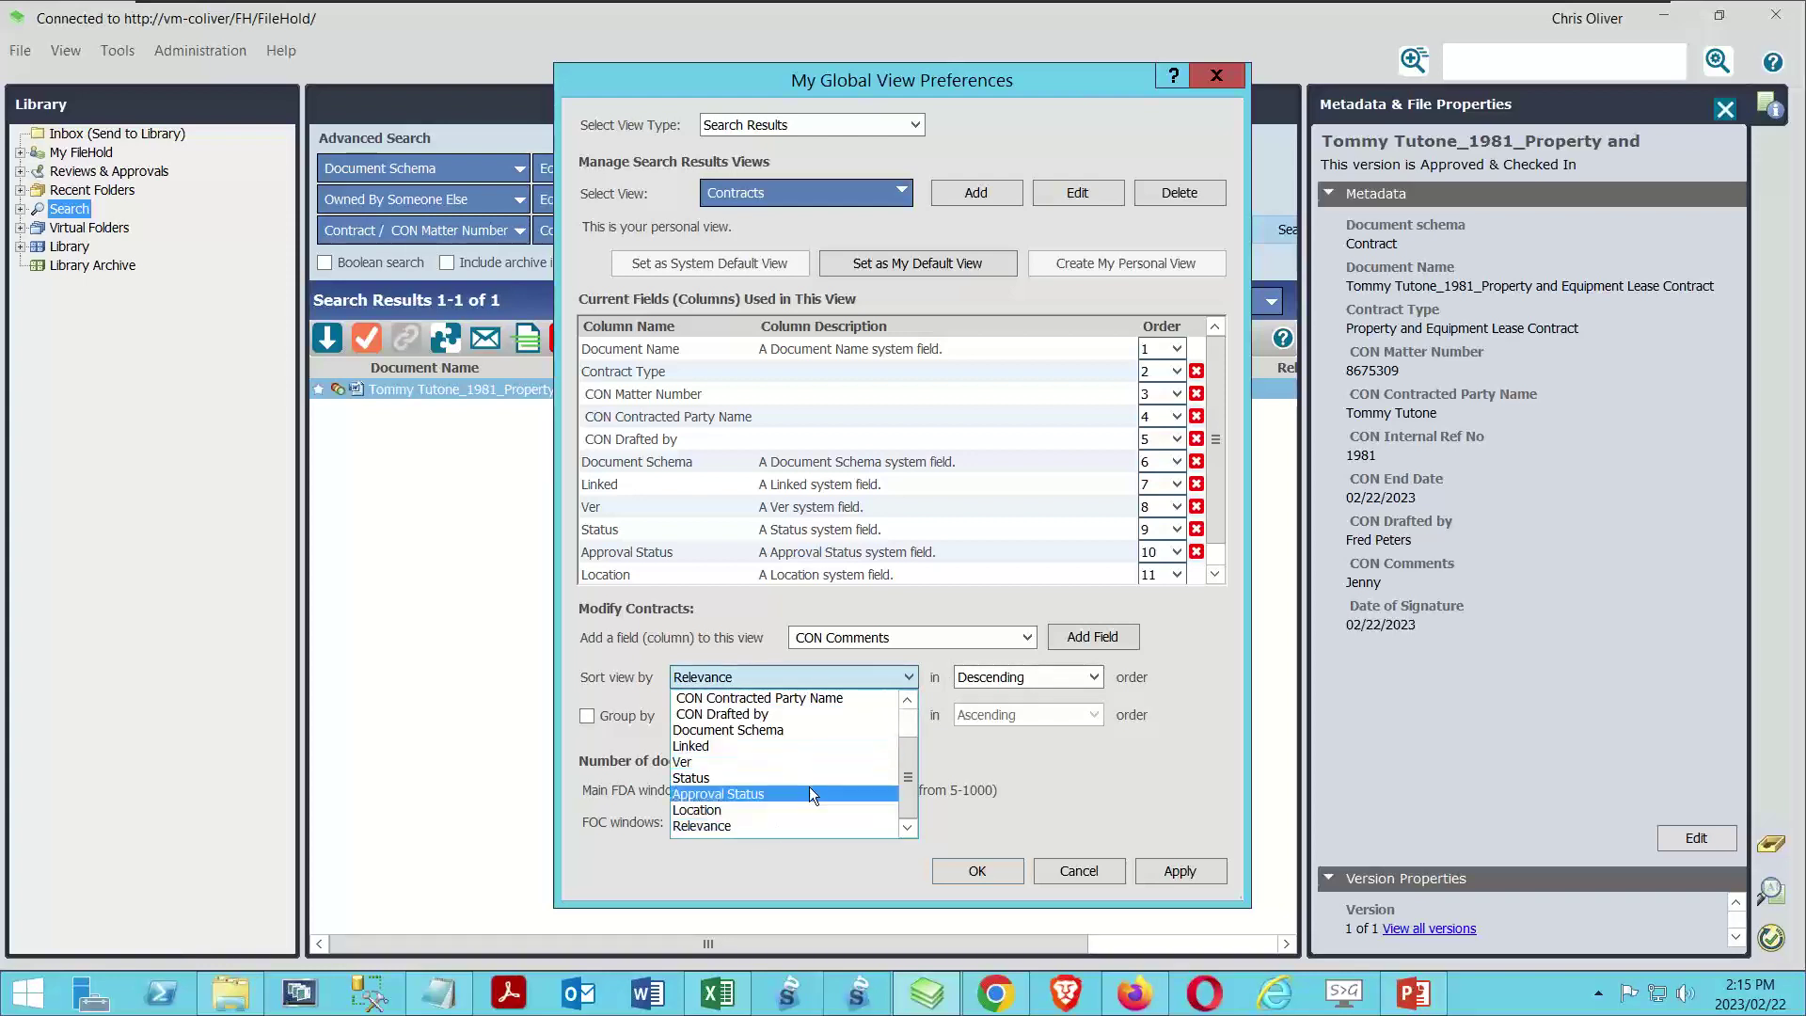
scroll(775, 778, up, 1)
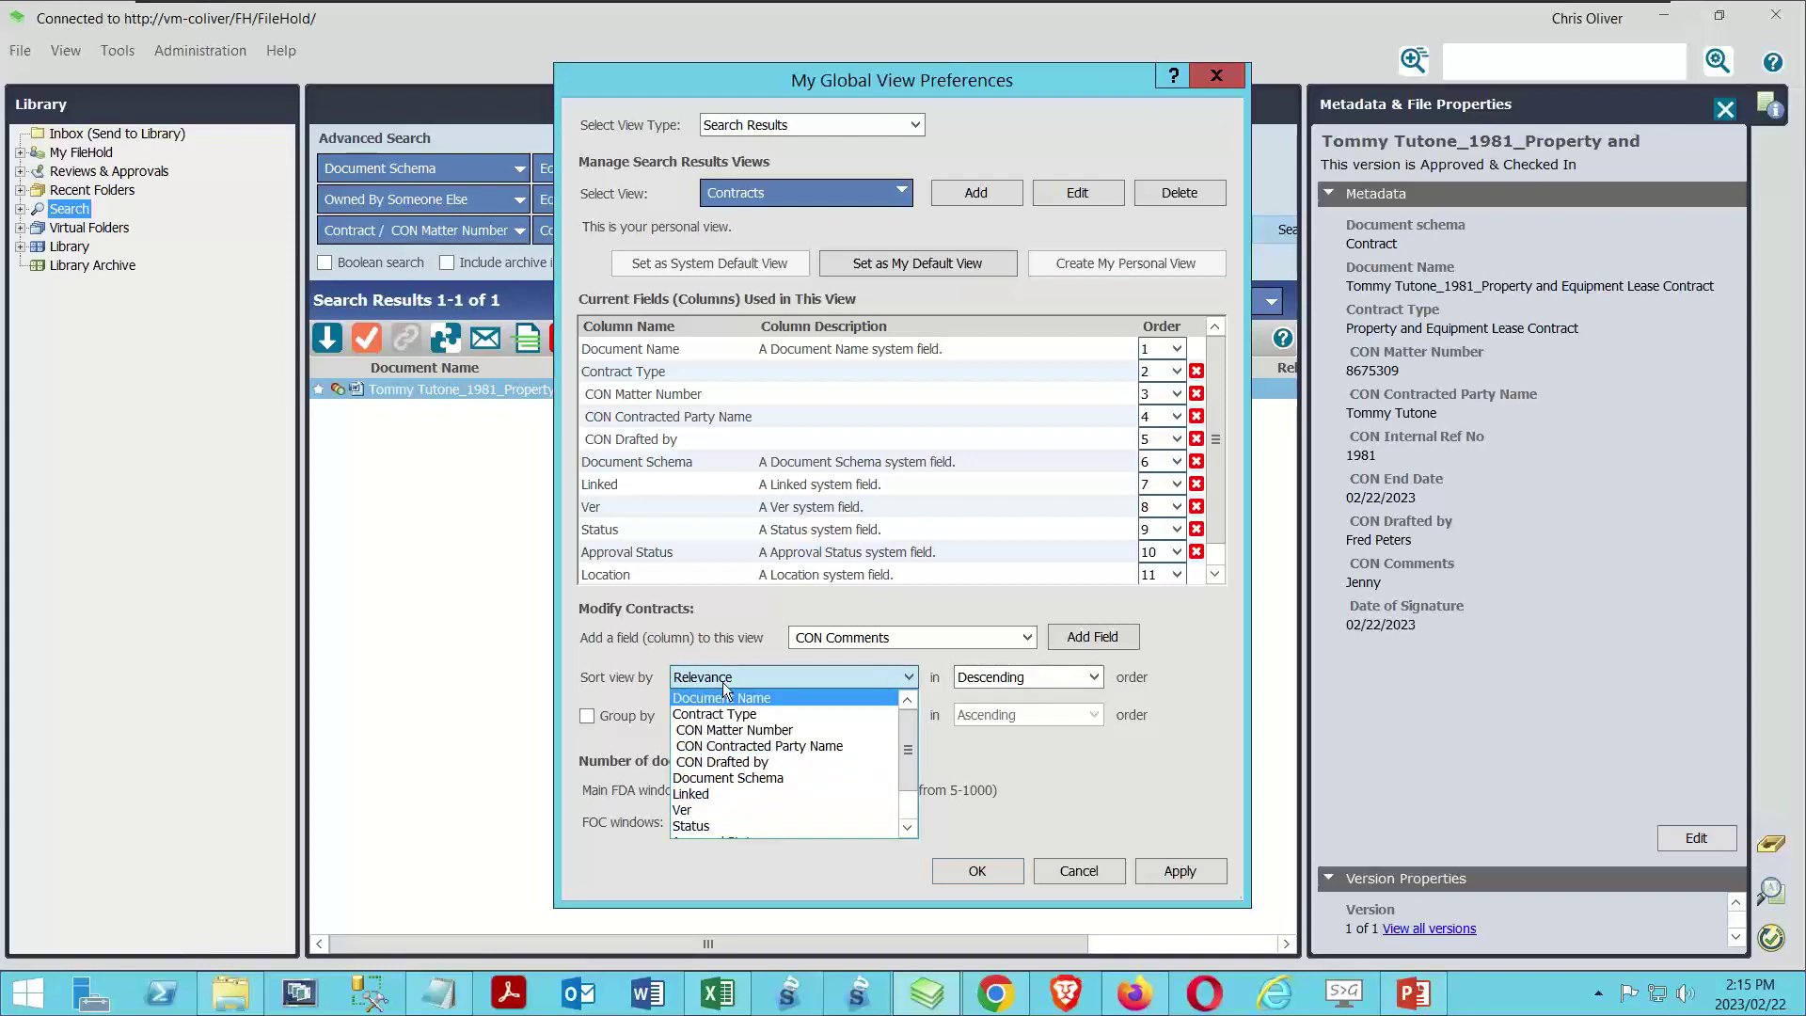
click(737, 731)
click(587, 715)
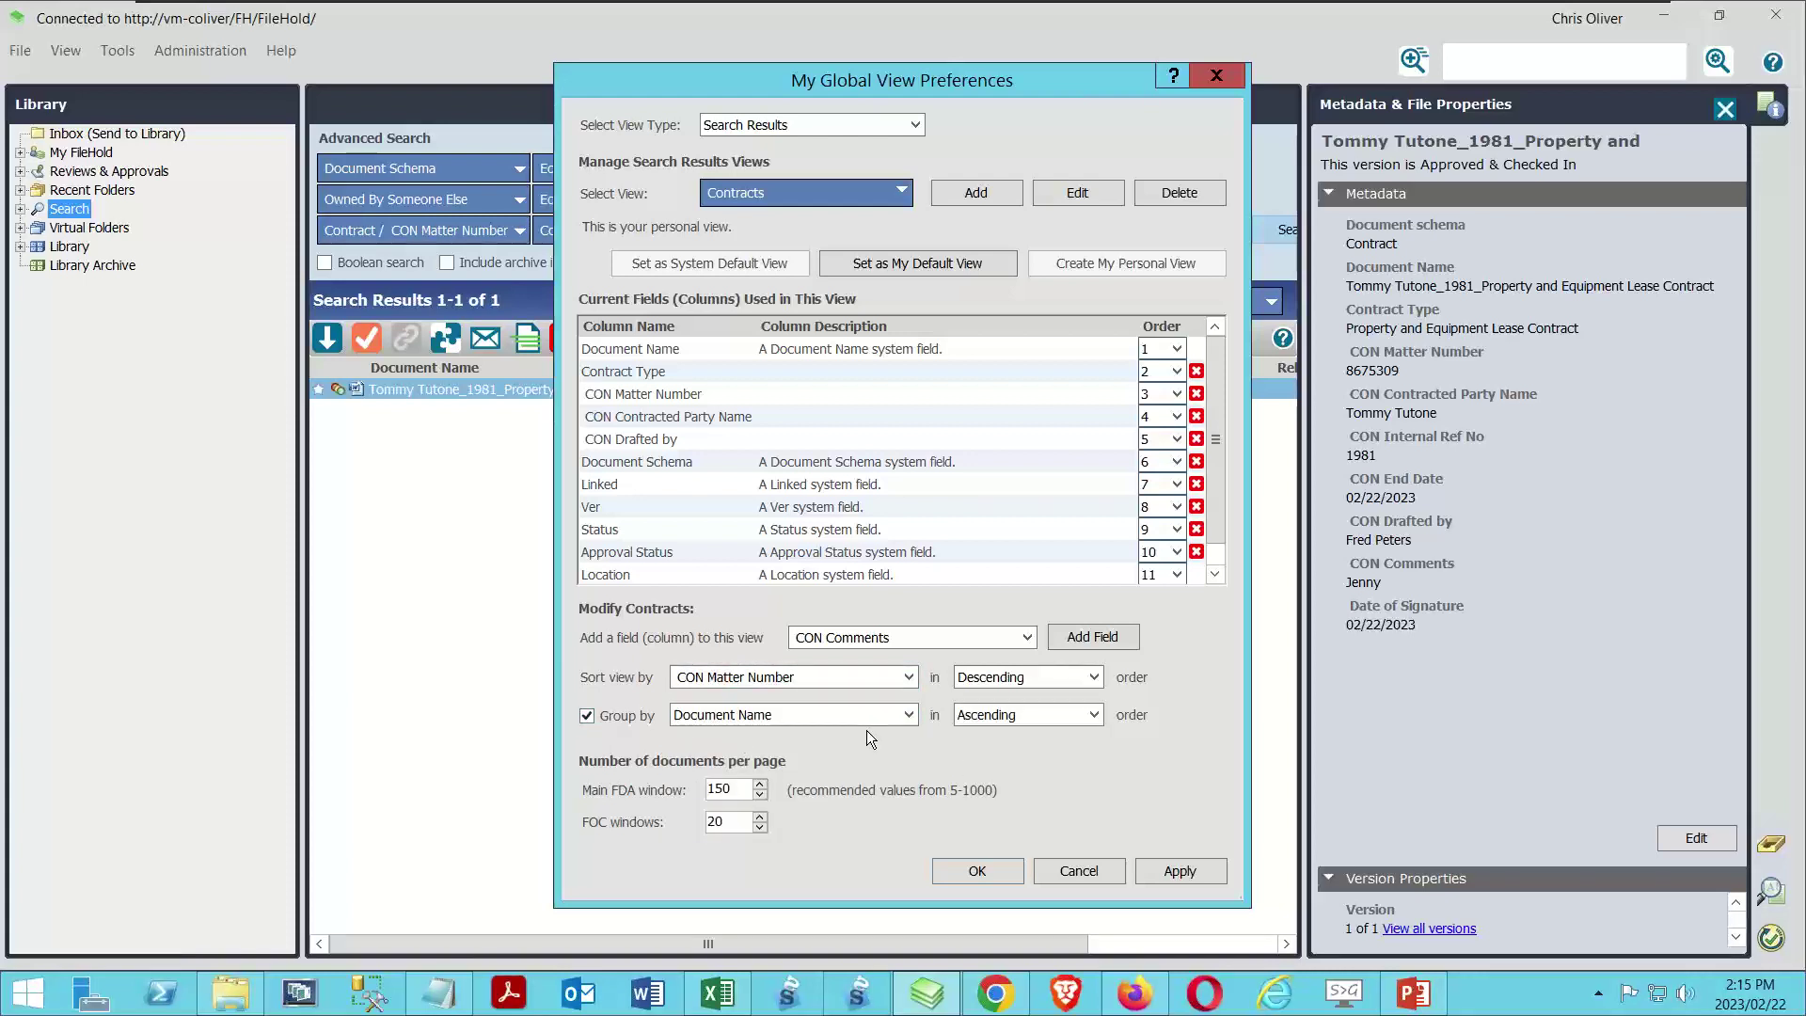
click(910, 712)
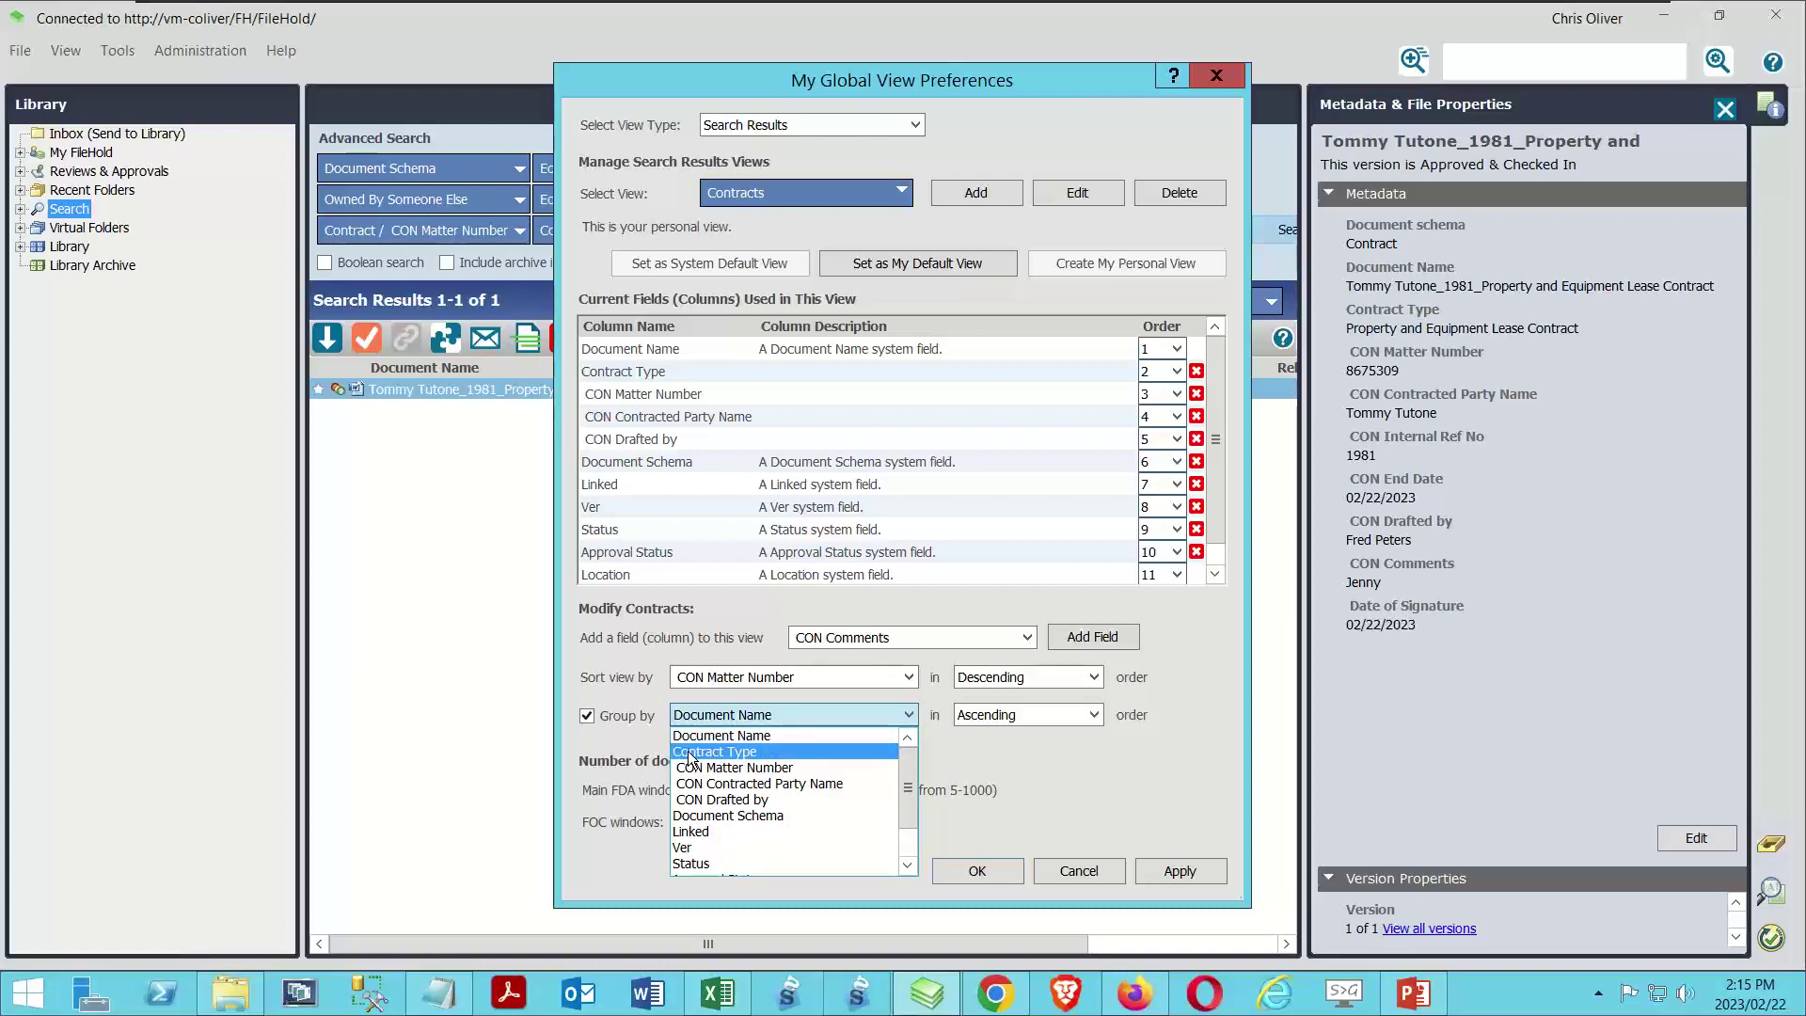
click(714, 752)
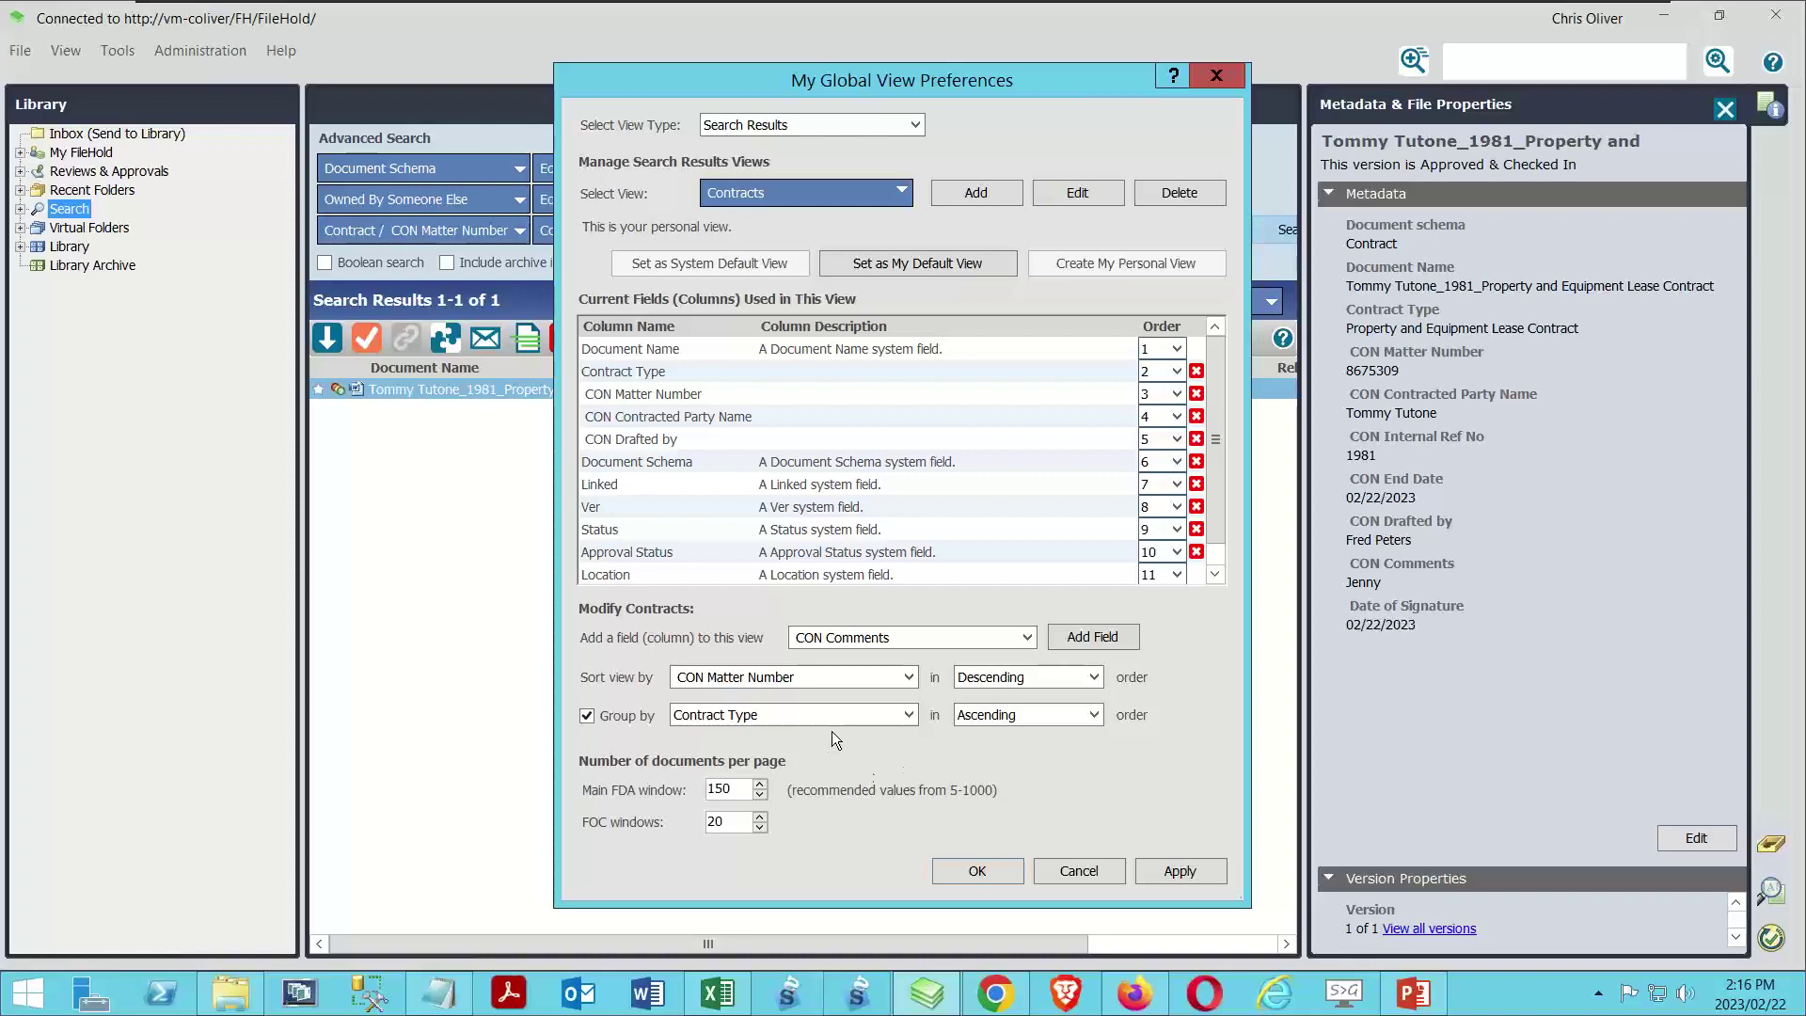
click(976, 871)
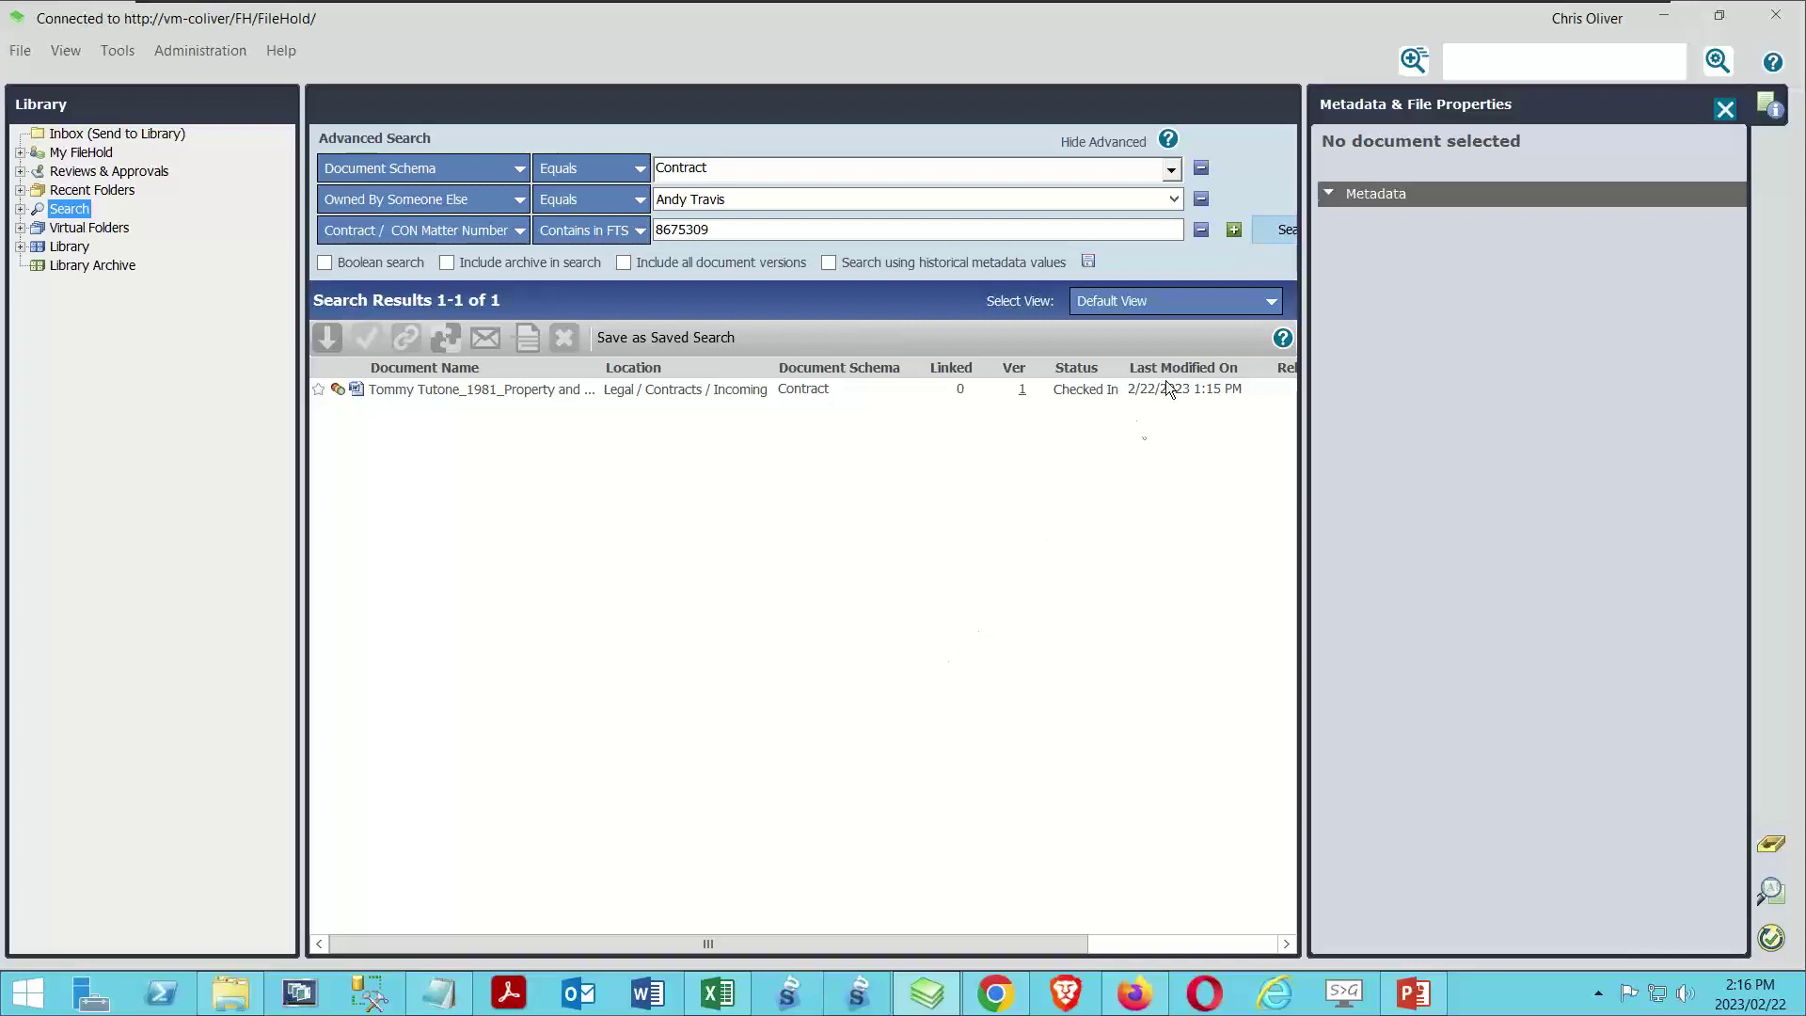
Switch the search results to the upper Contracts view and close the Metadata & File Properties pane.
click(1205, 297)
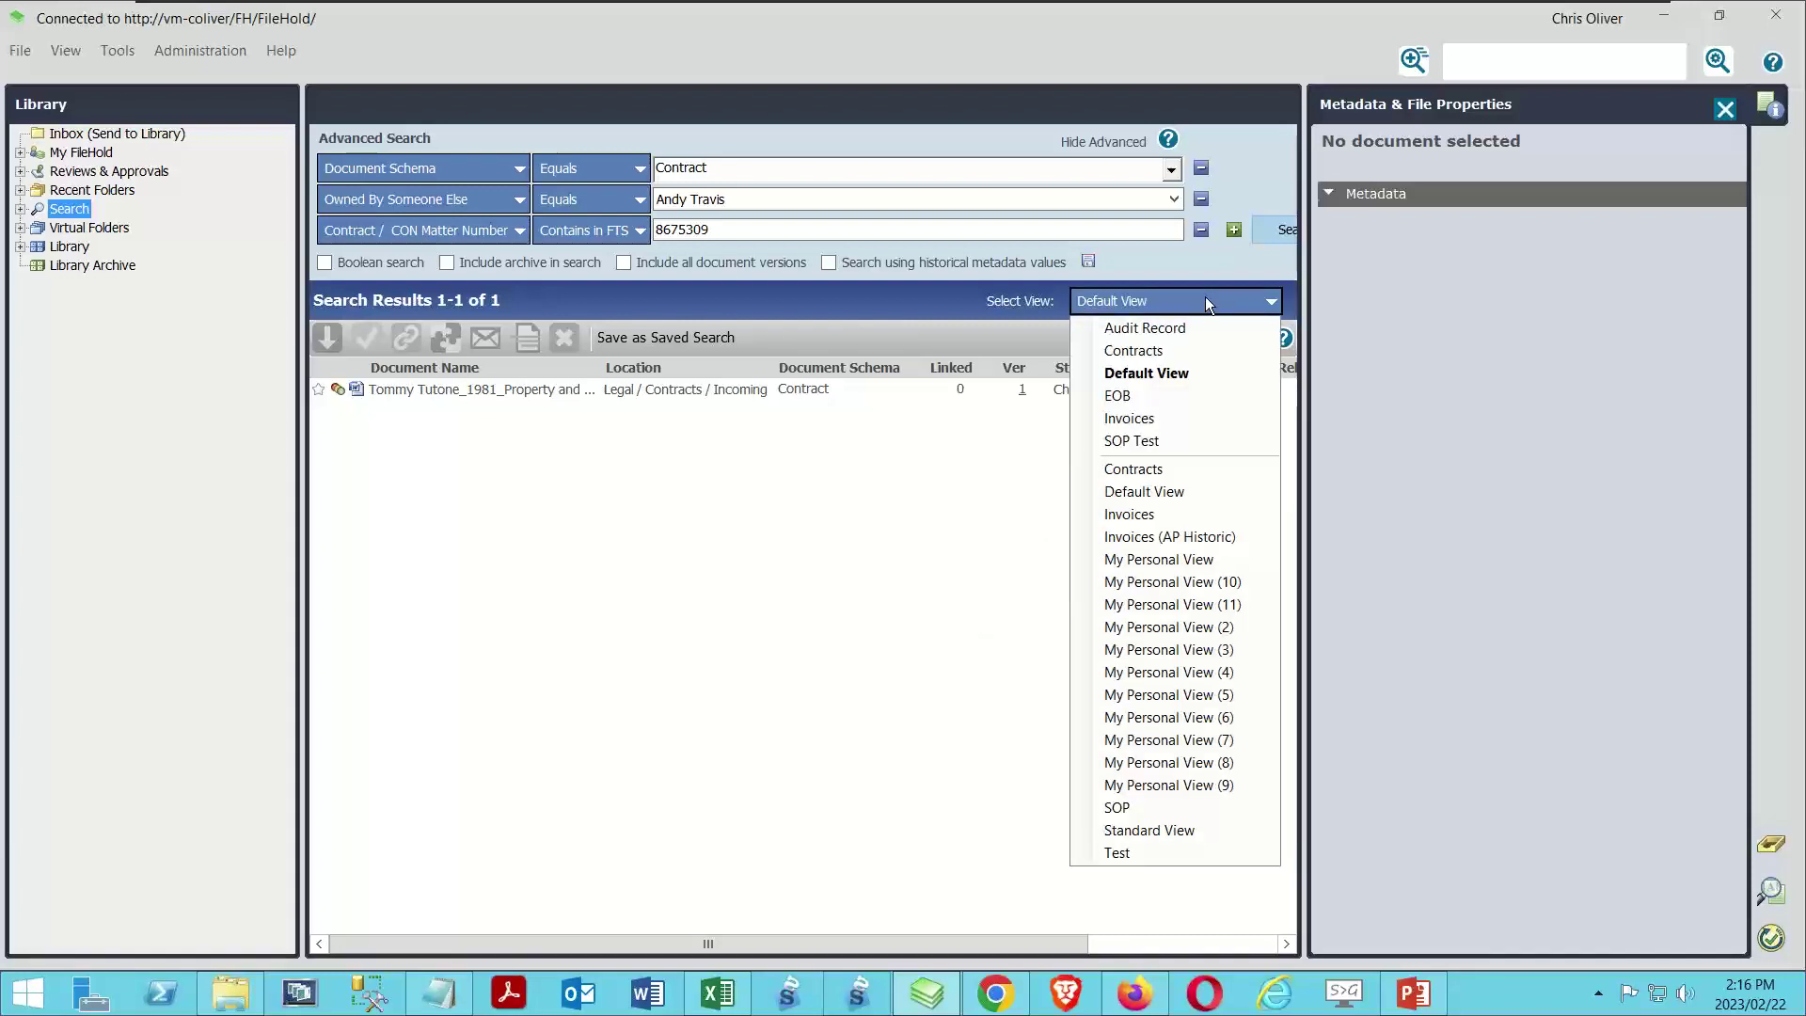
click(1135, 349)
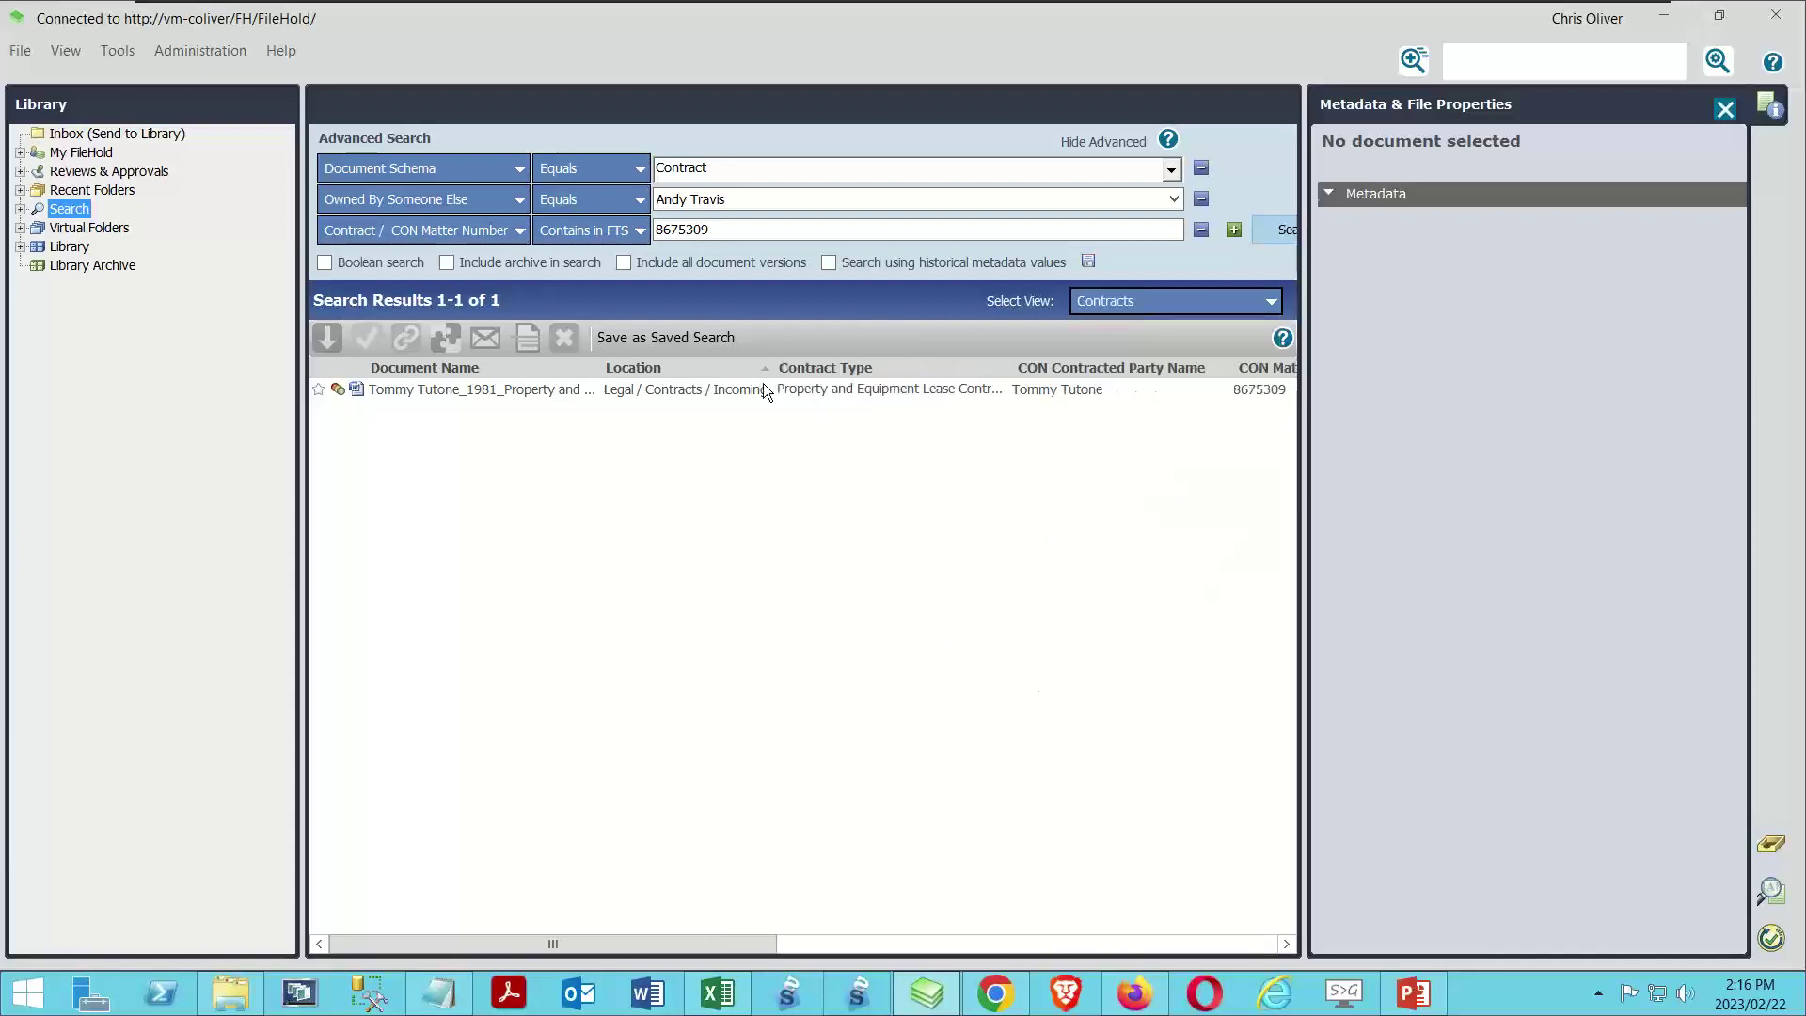
click(1727, 109)
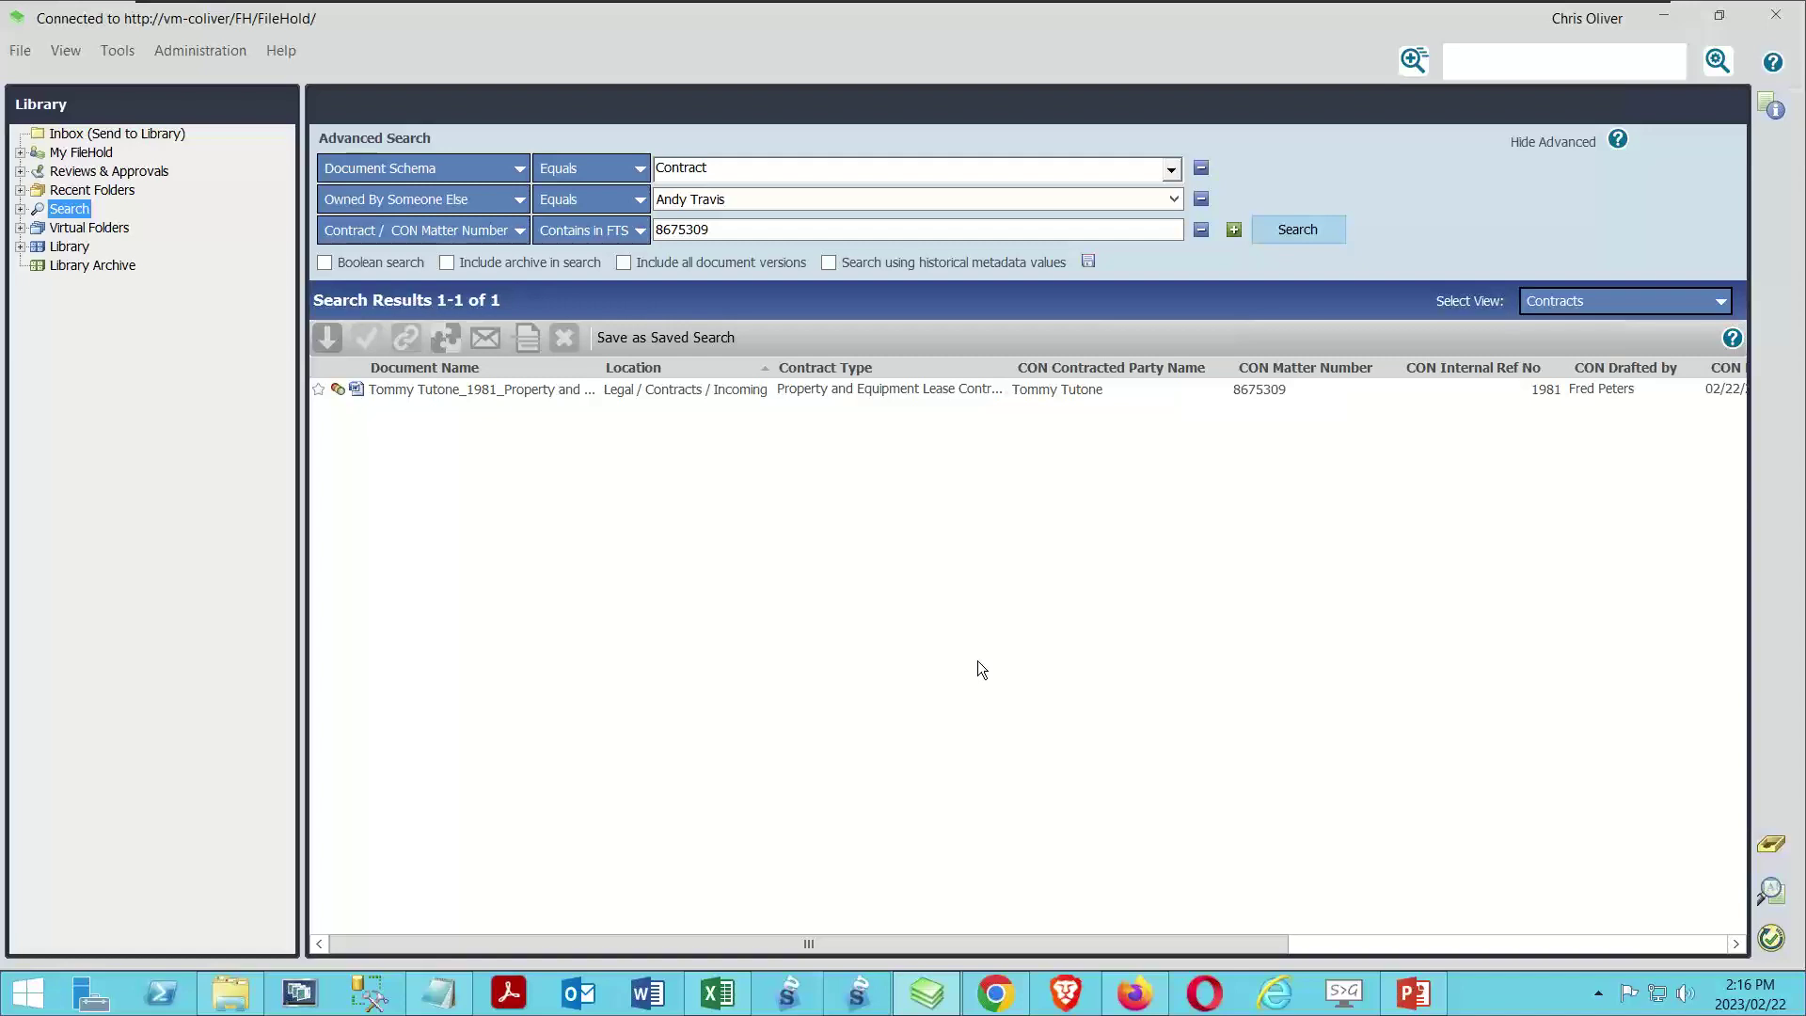
Export the search results grid to a CSV file named Demo 2 on the Desktop.
right_click(726, 377)
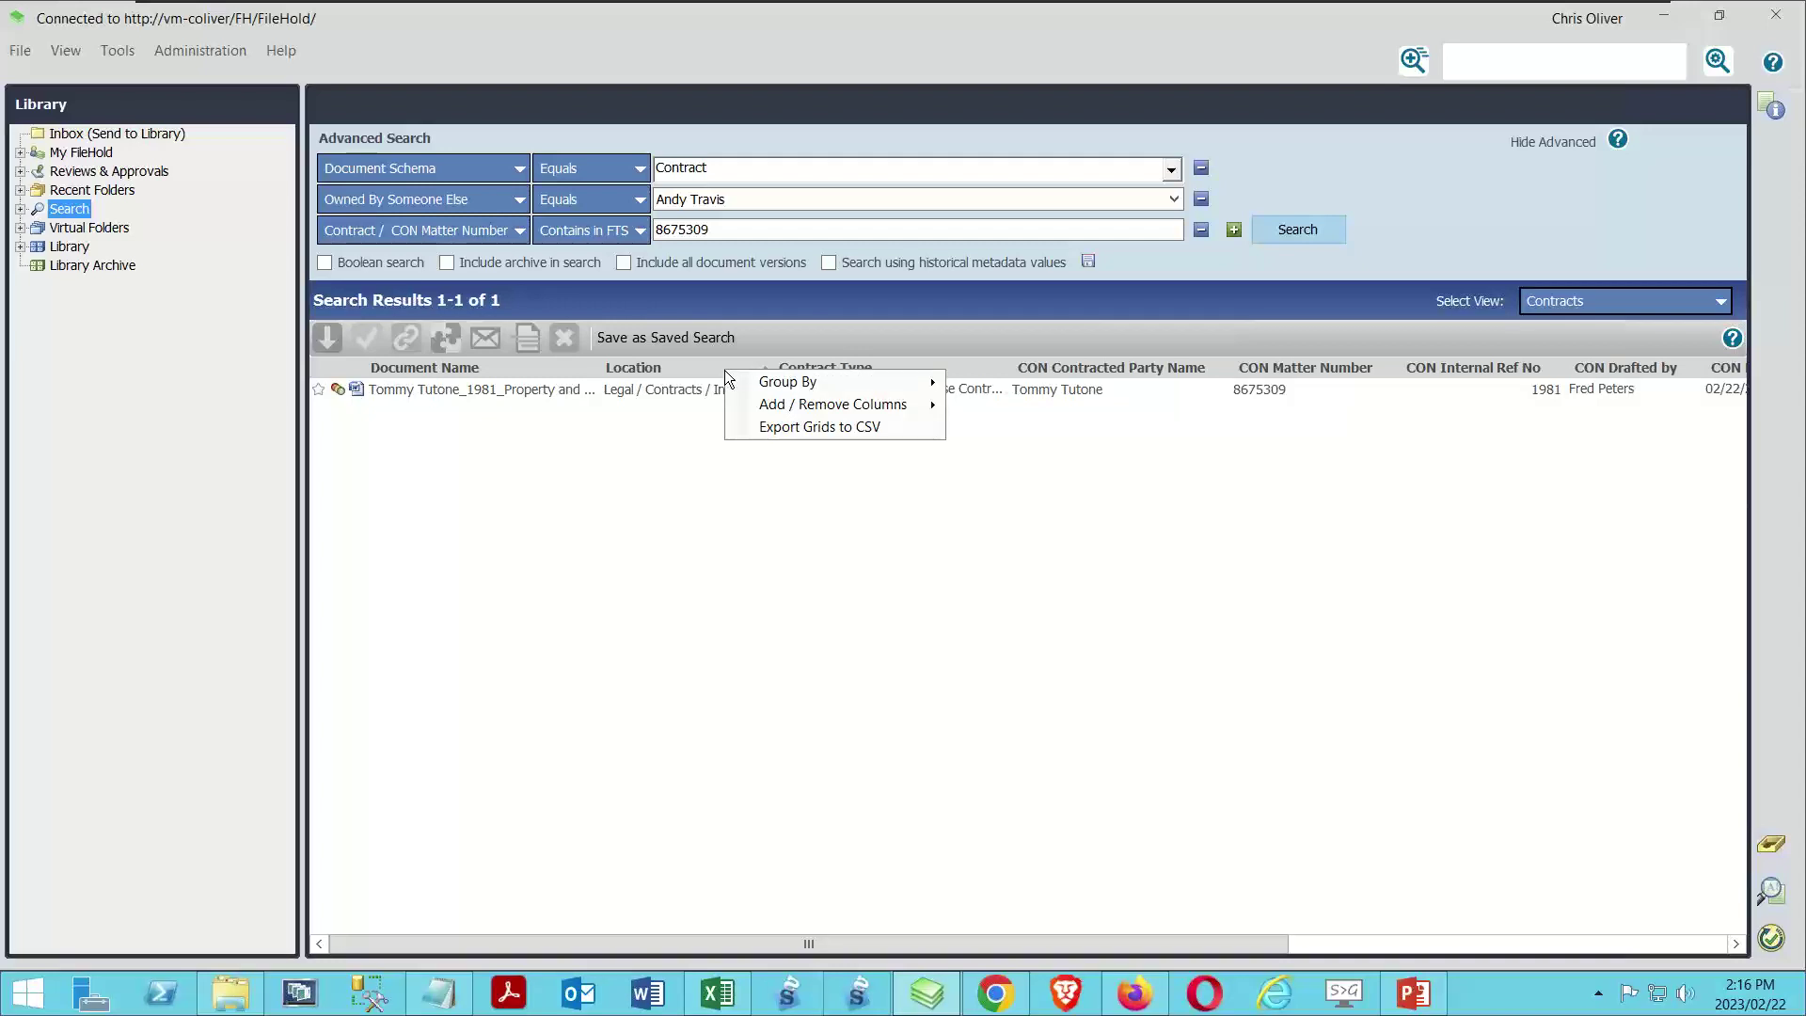
click(760, 428)
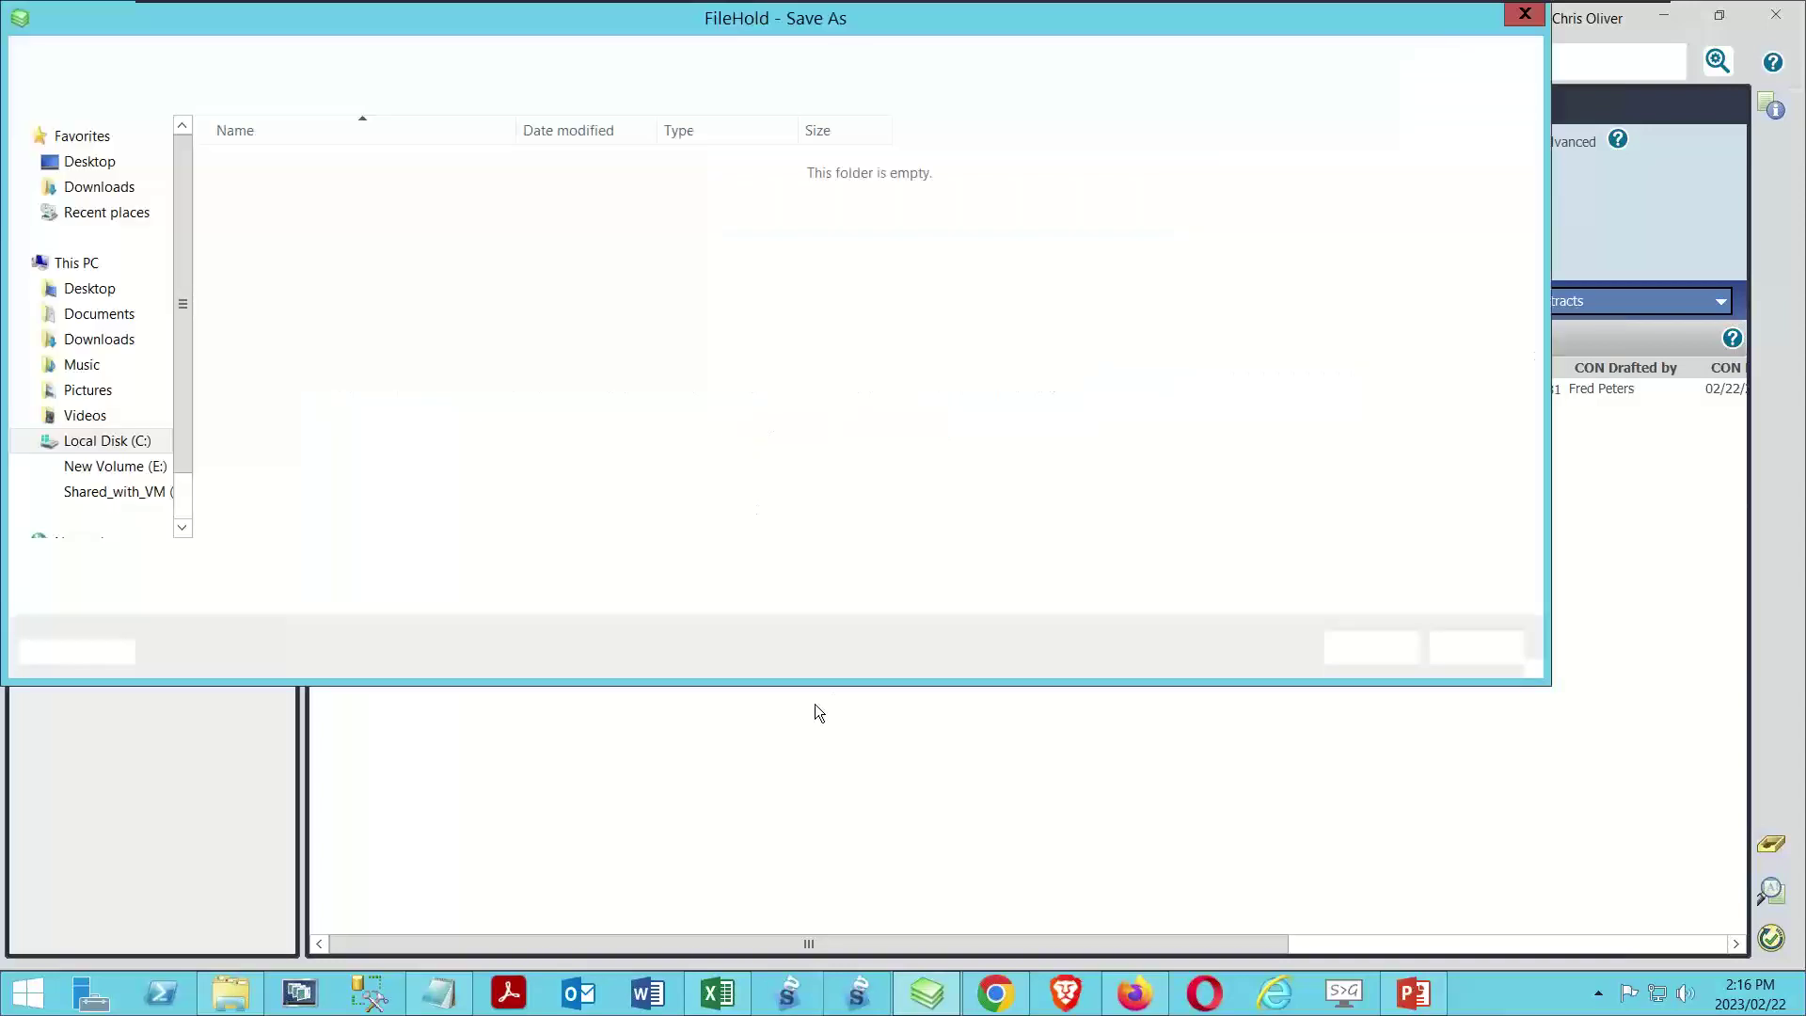
click(85, 162)
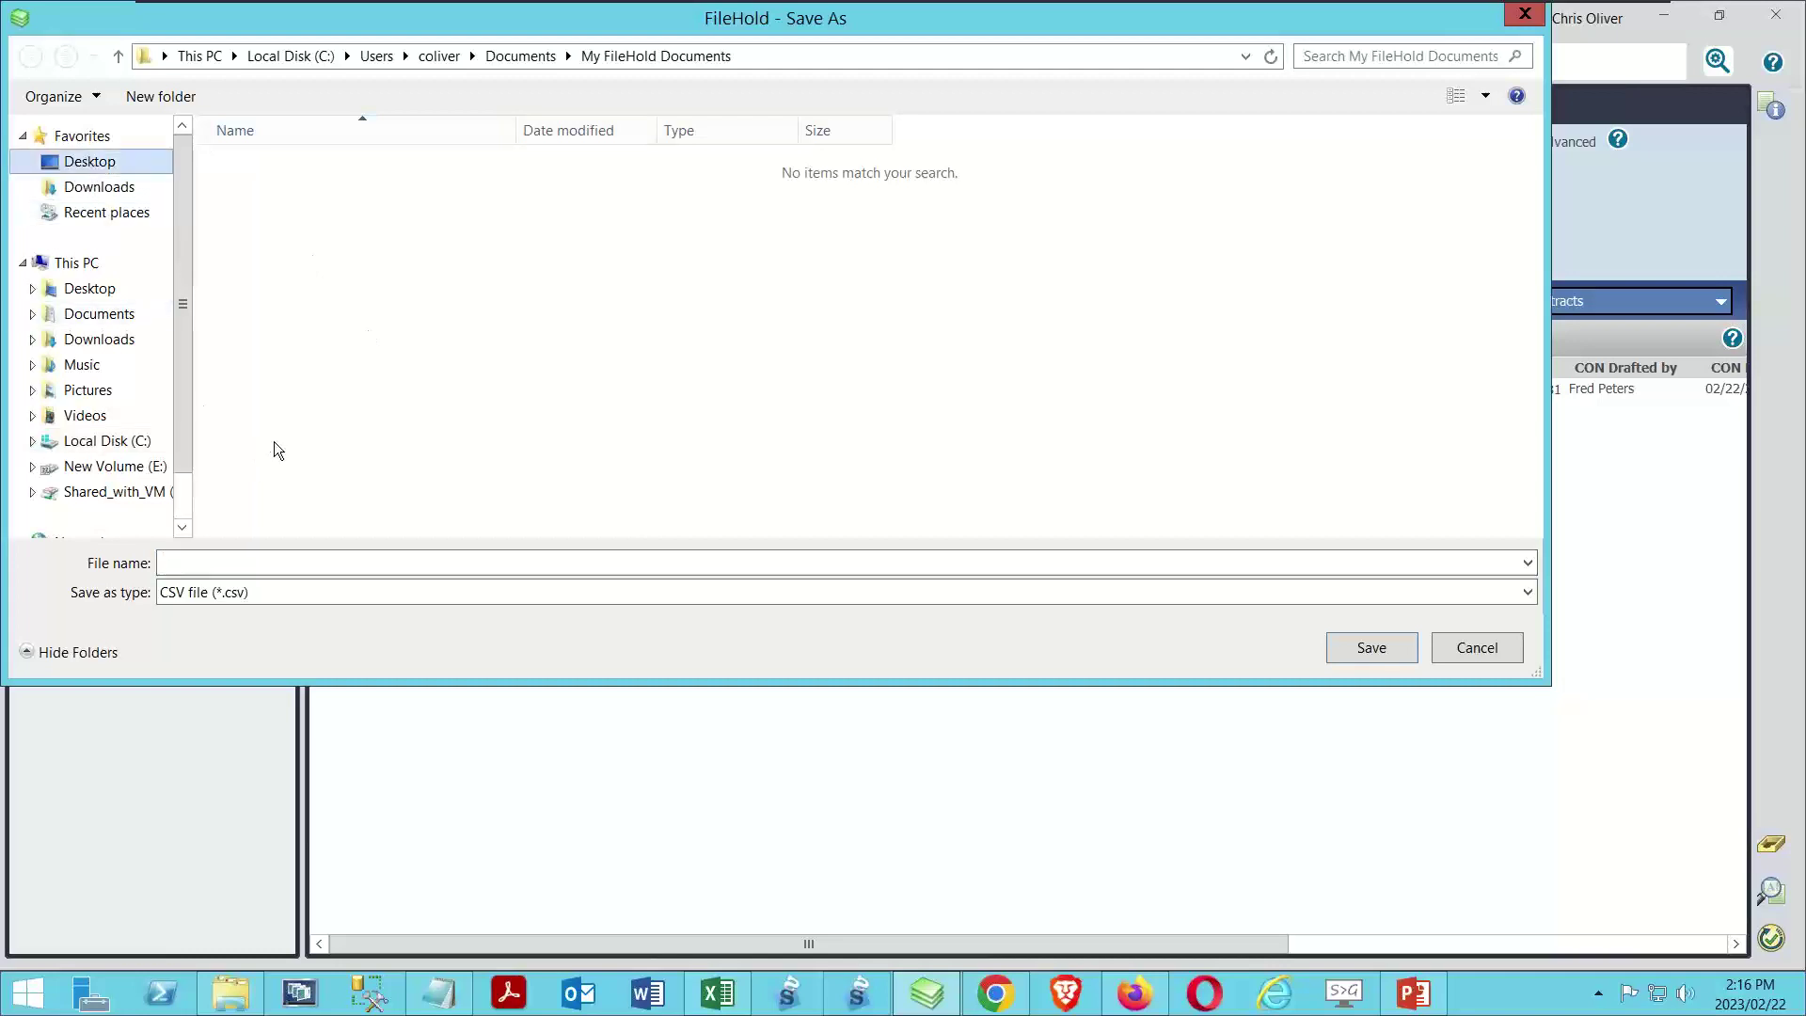
click(237, 565)
text(Demo 2)
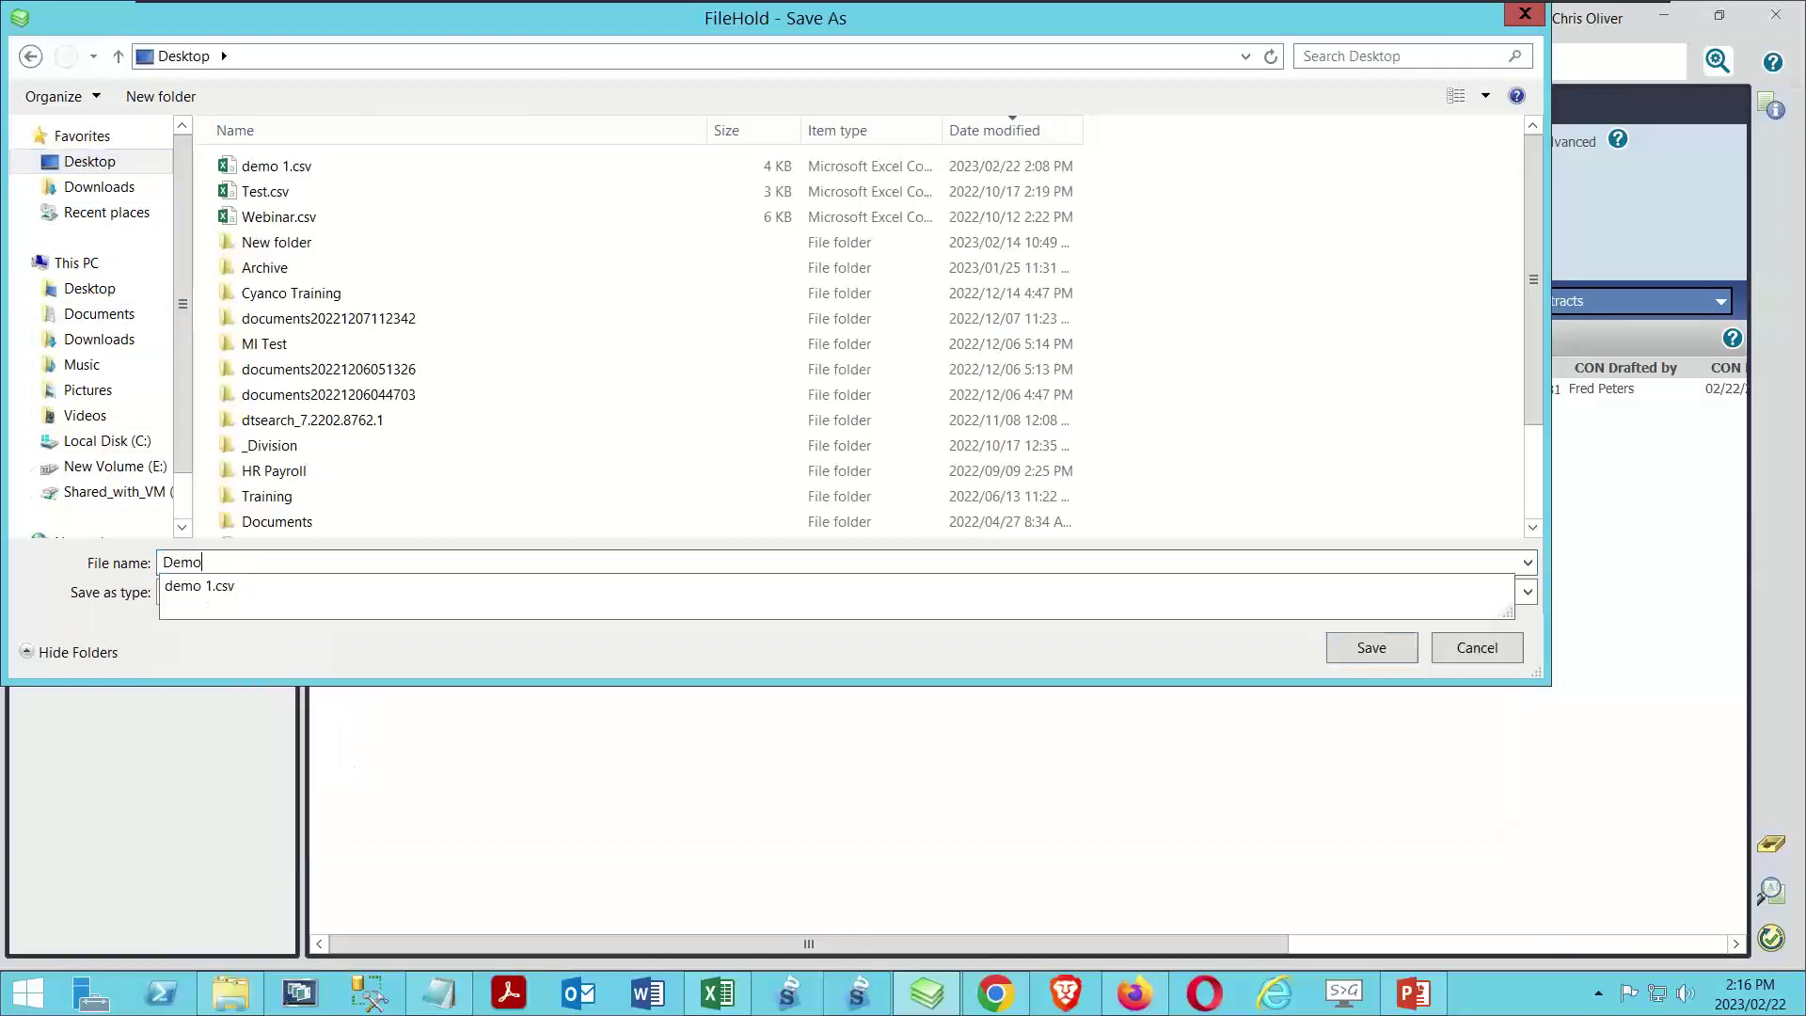
click(1370, 648)
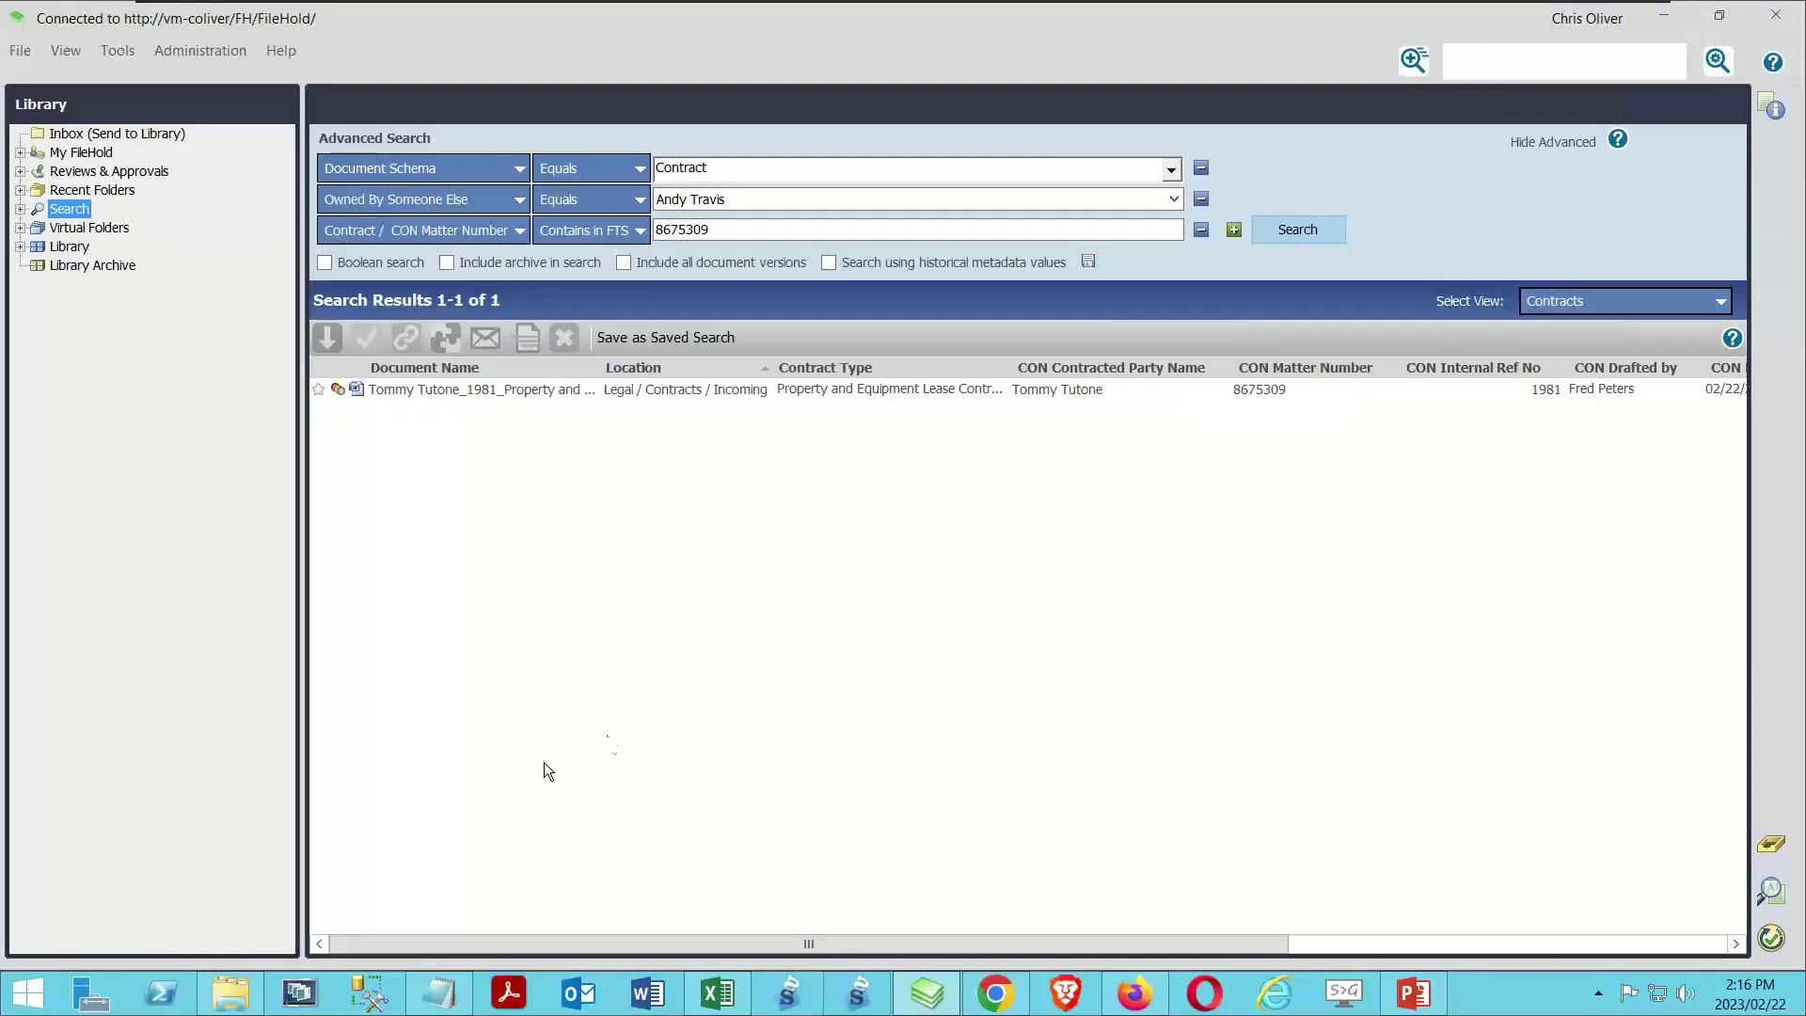
Open Demo 2.csv from the Desktop in Excel and fit all column widths to their contents.
click(230, 993)
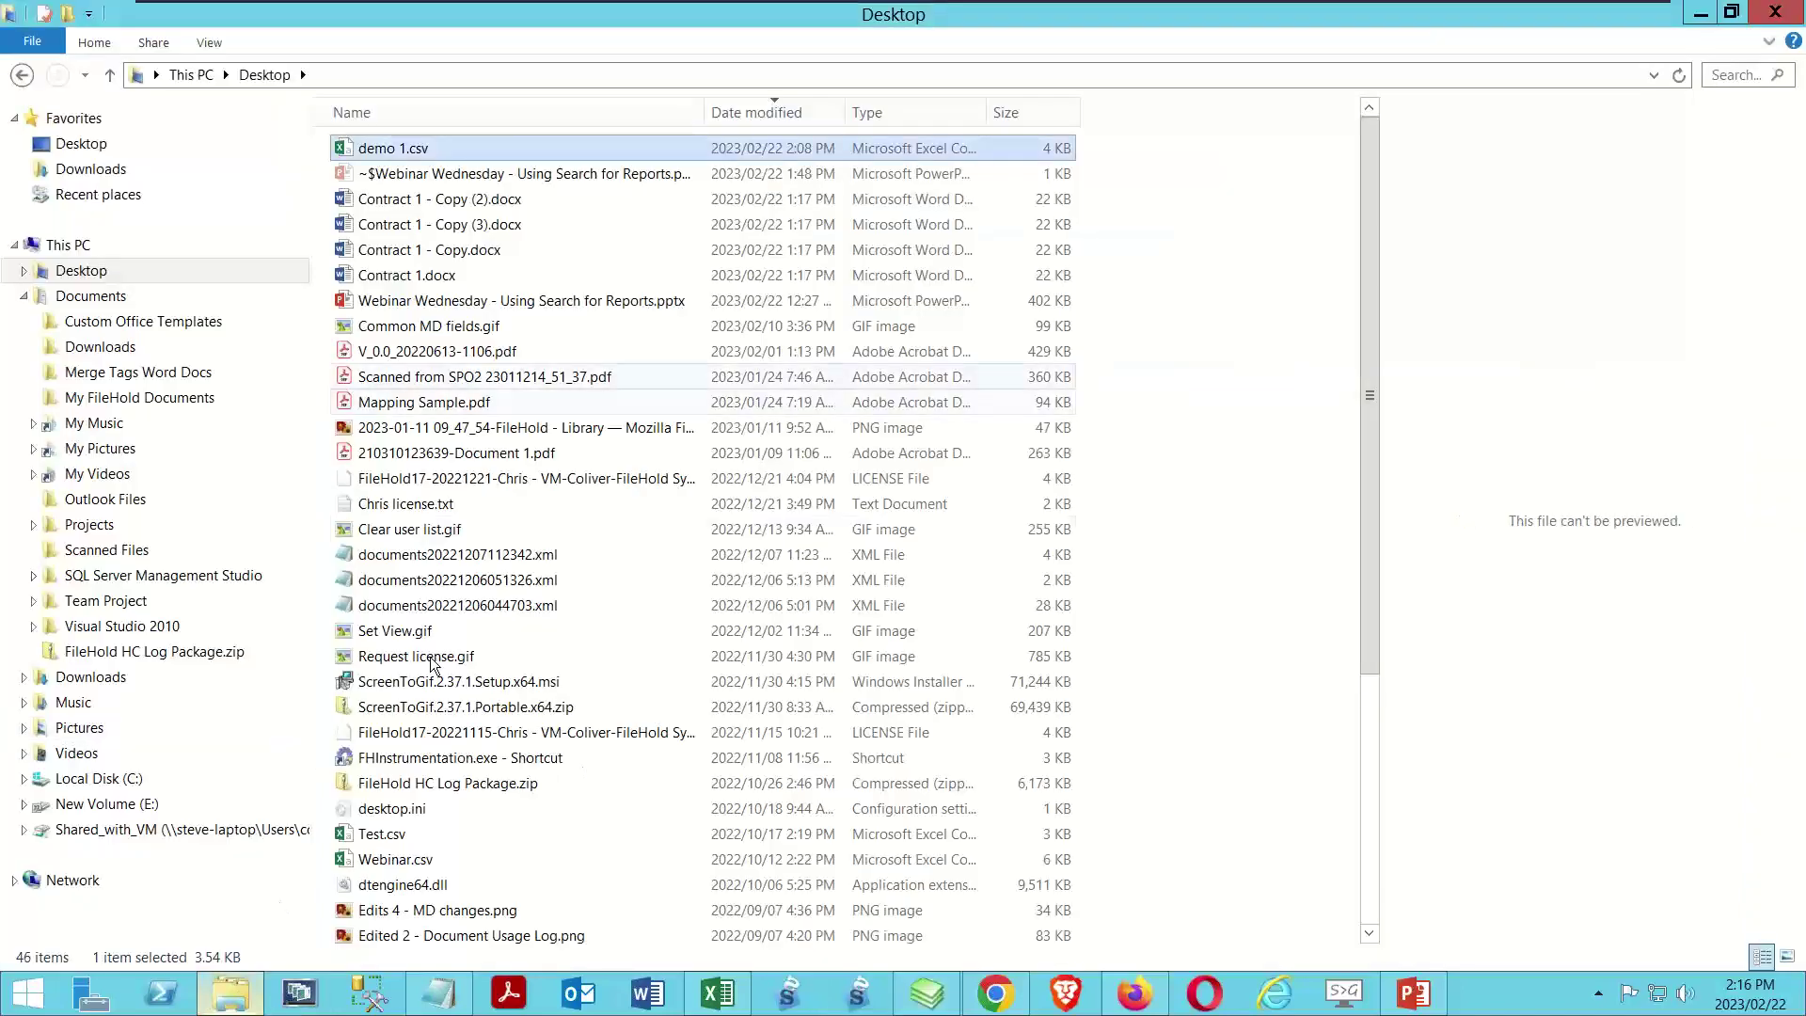
scroll(735, 798, down, 3)
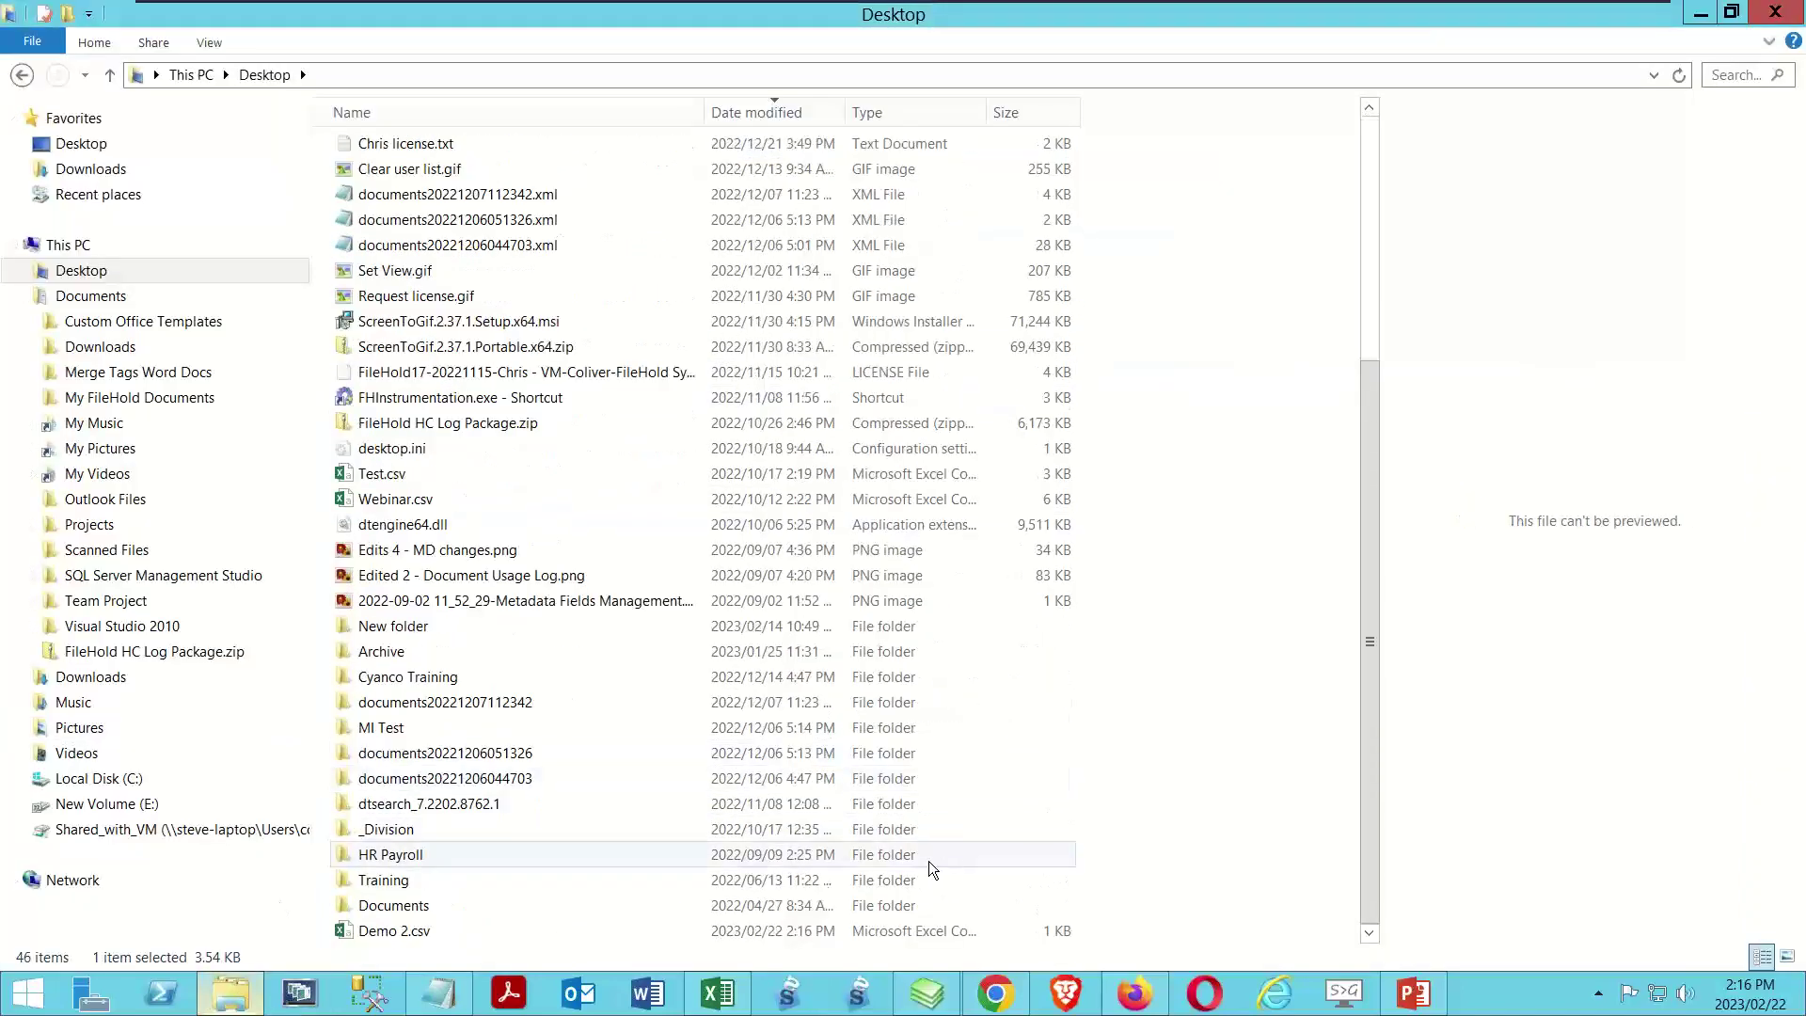
double_click(367, 932)
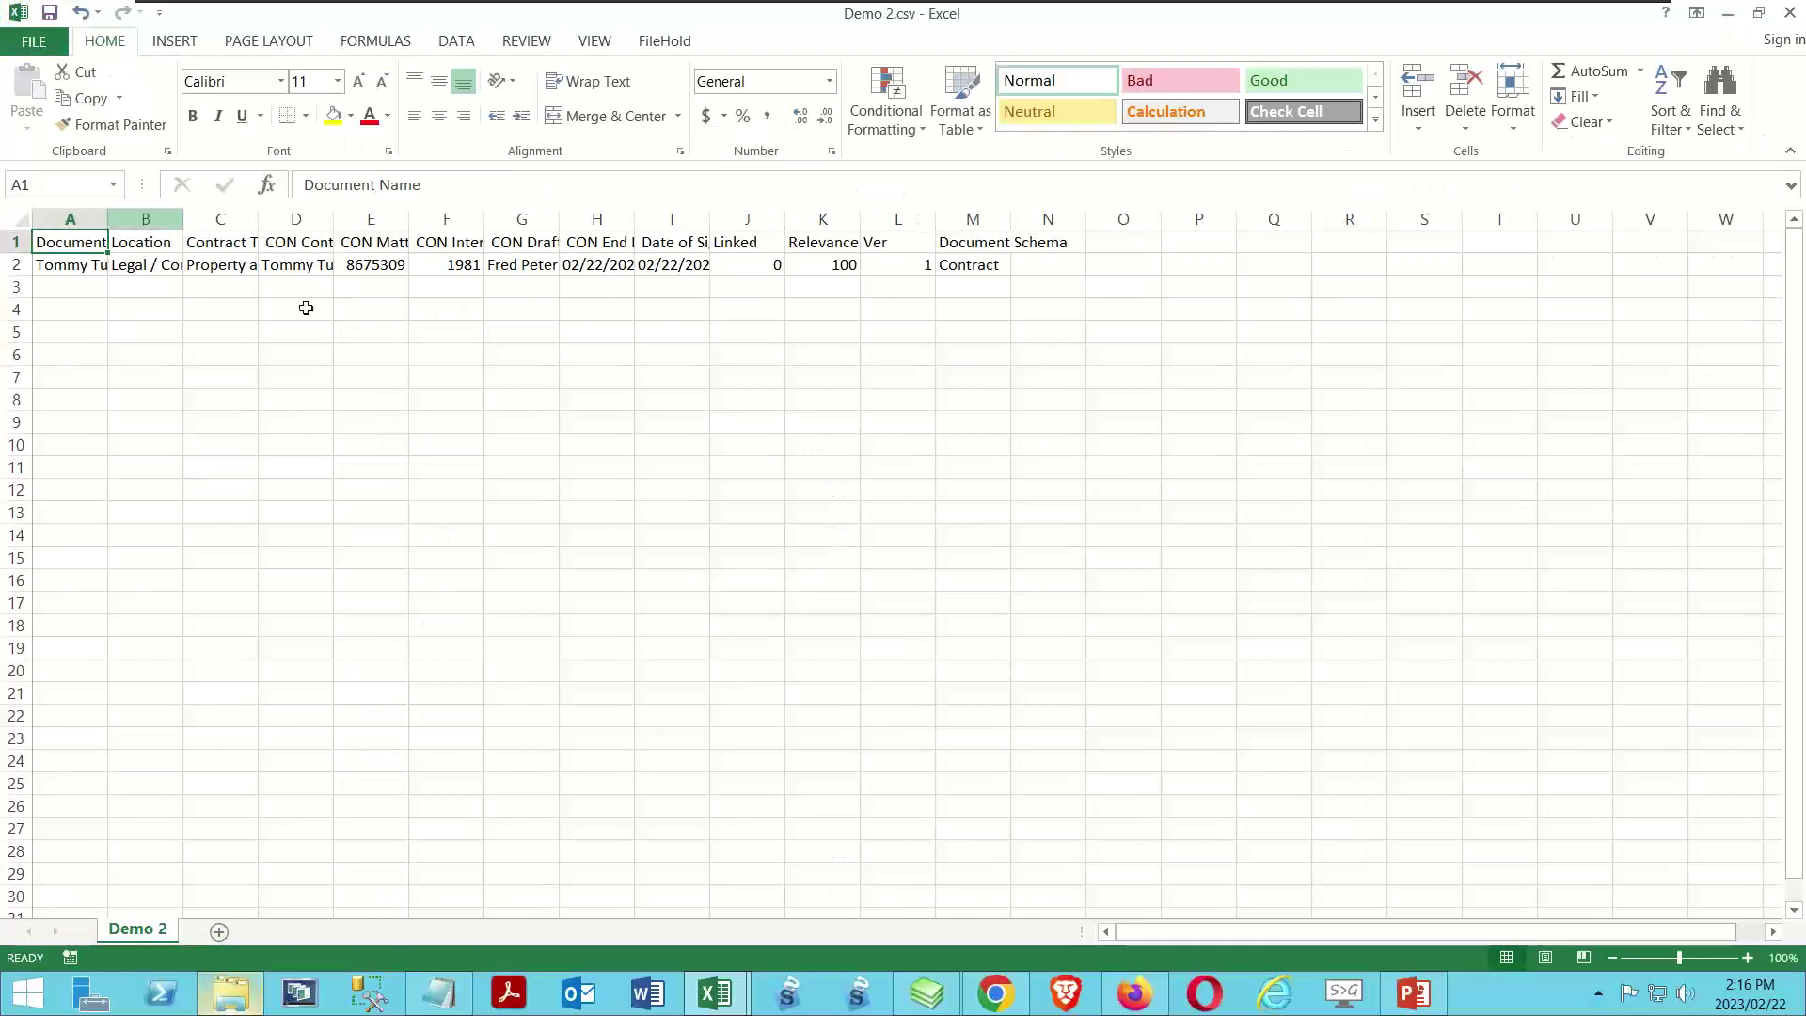
click(17, 219)
double_click(182, 218)
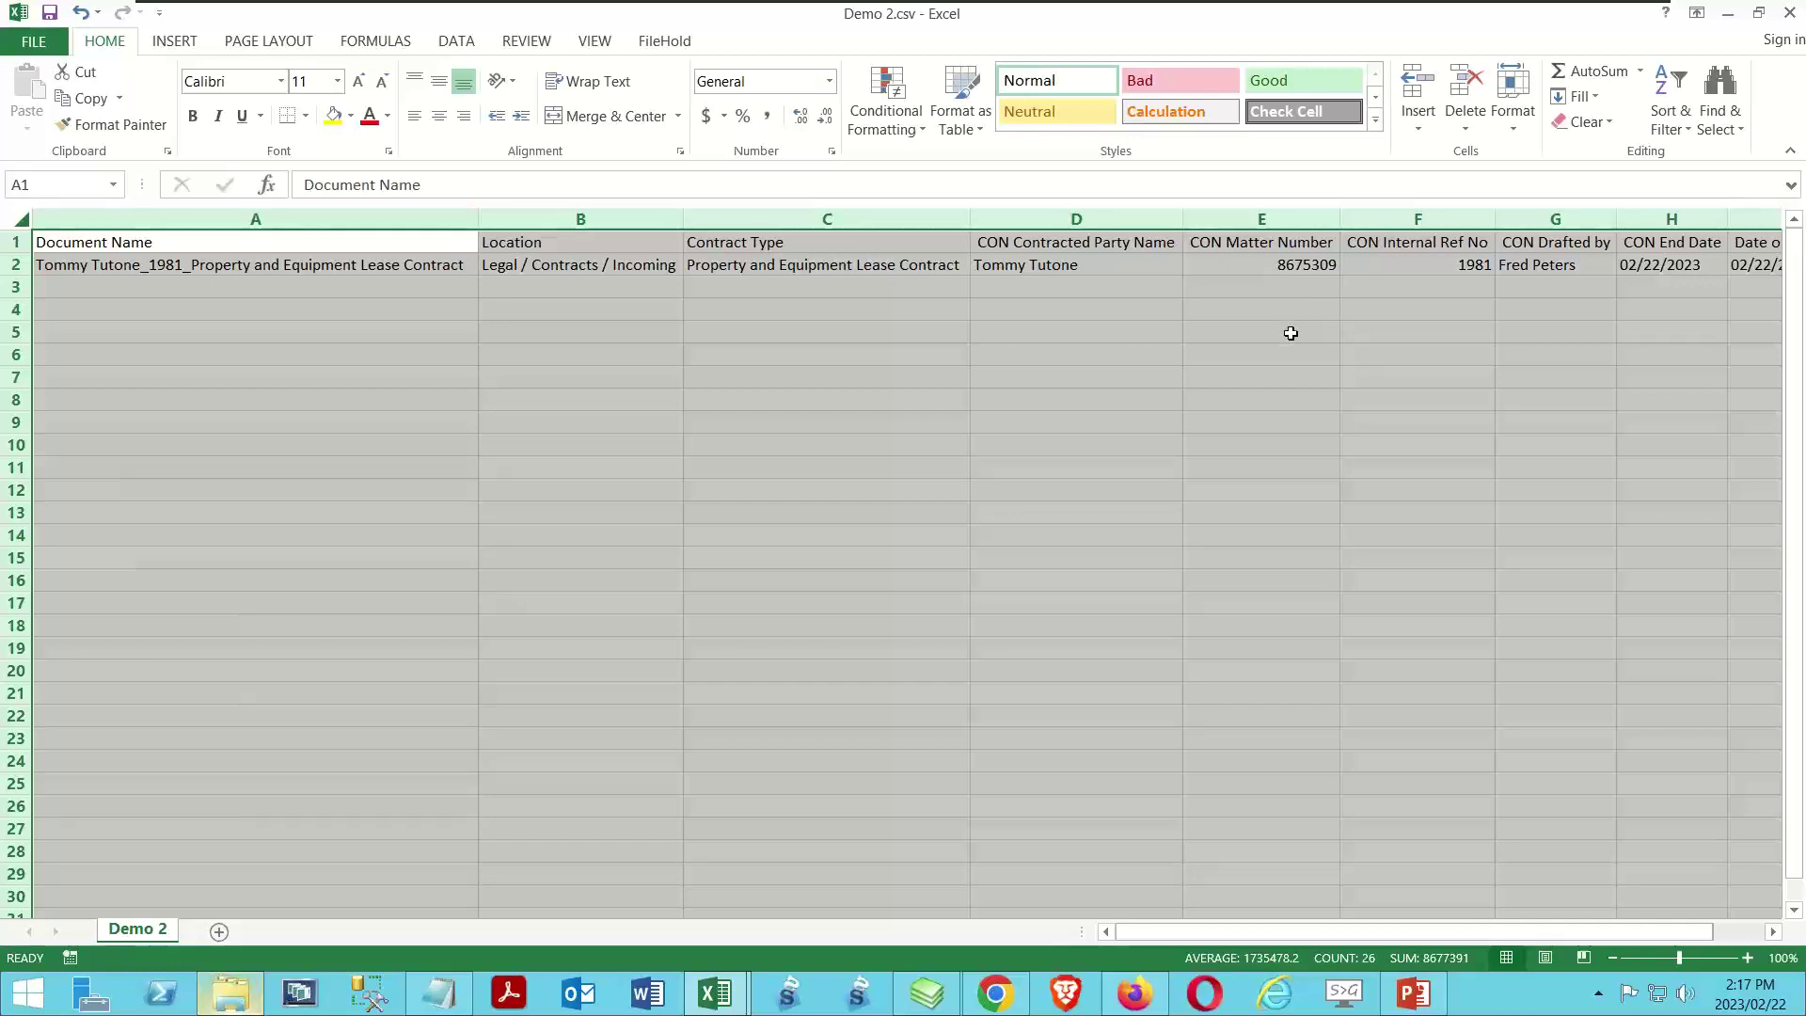
Switch back to FileHold and rerun the contract search including the archive, all document versions and historical metadata values.
click(927, 993)
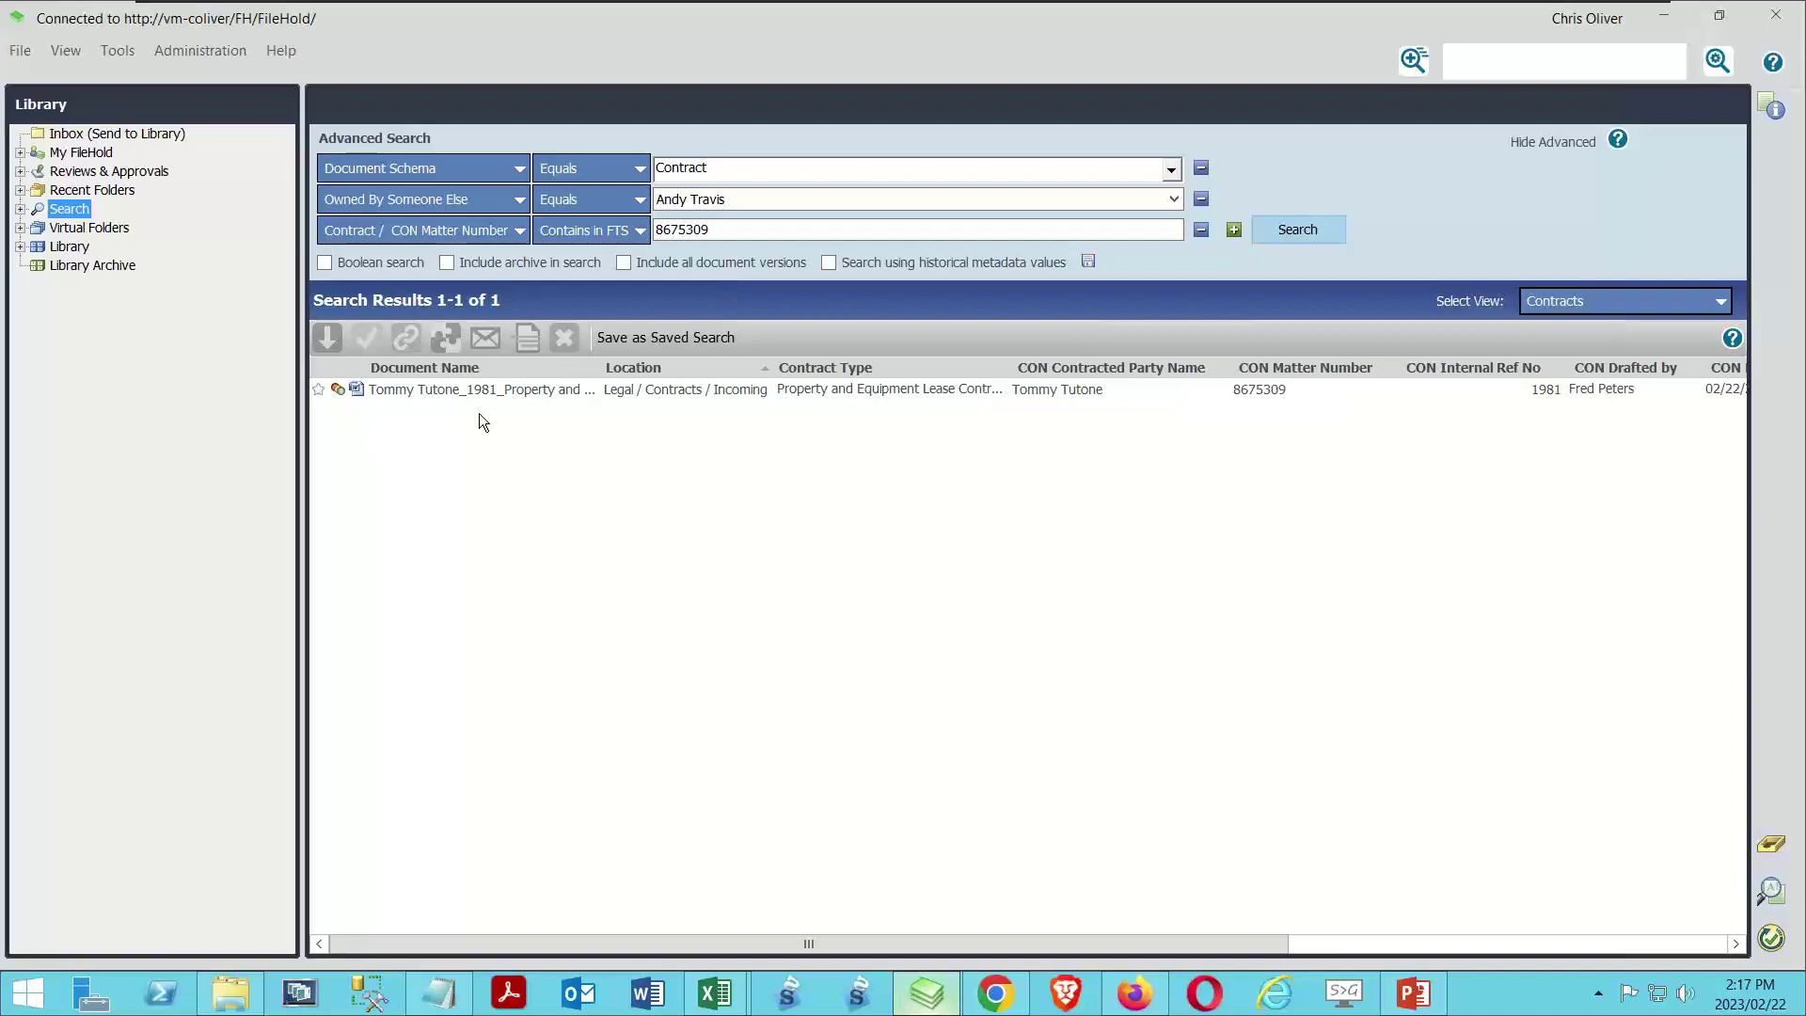
click(447, 264)
click(1286, 229)
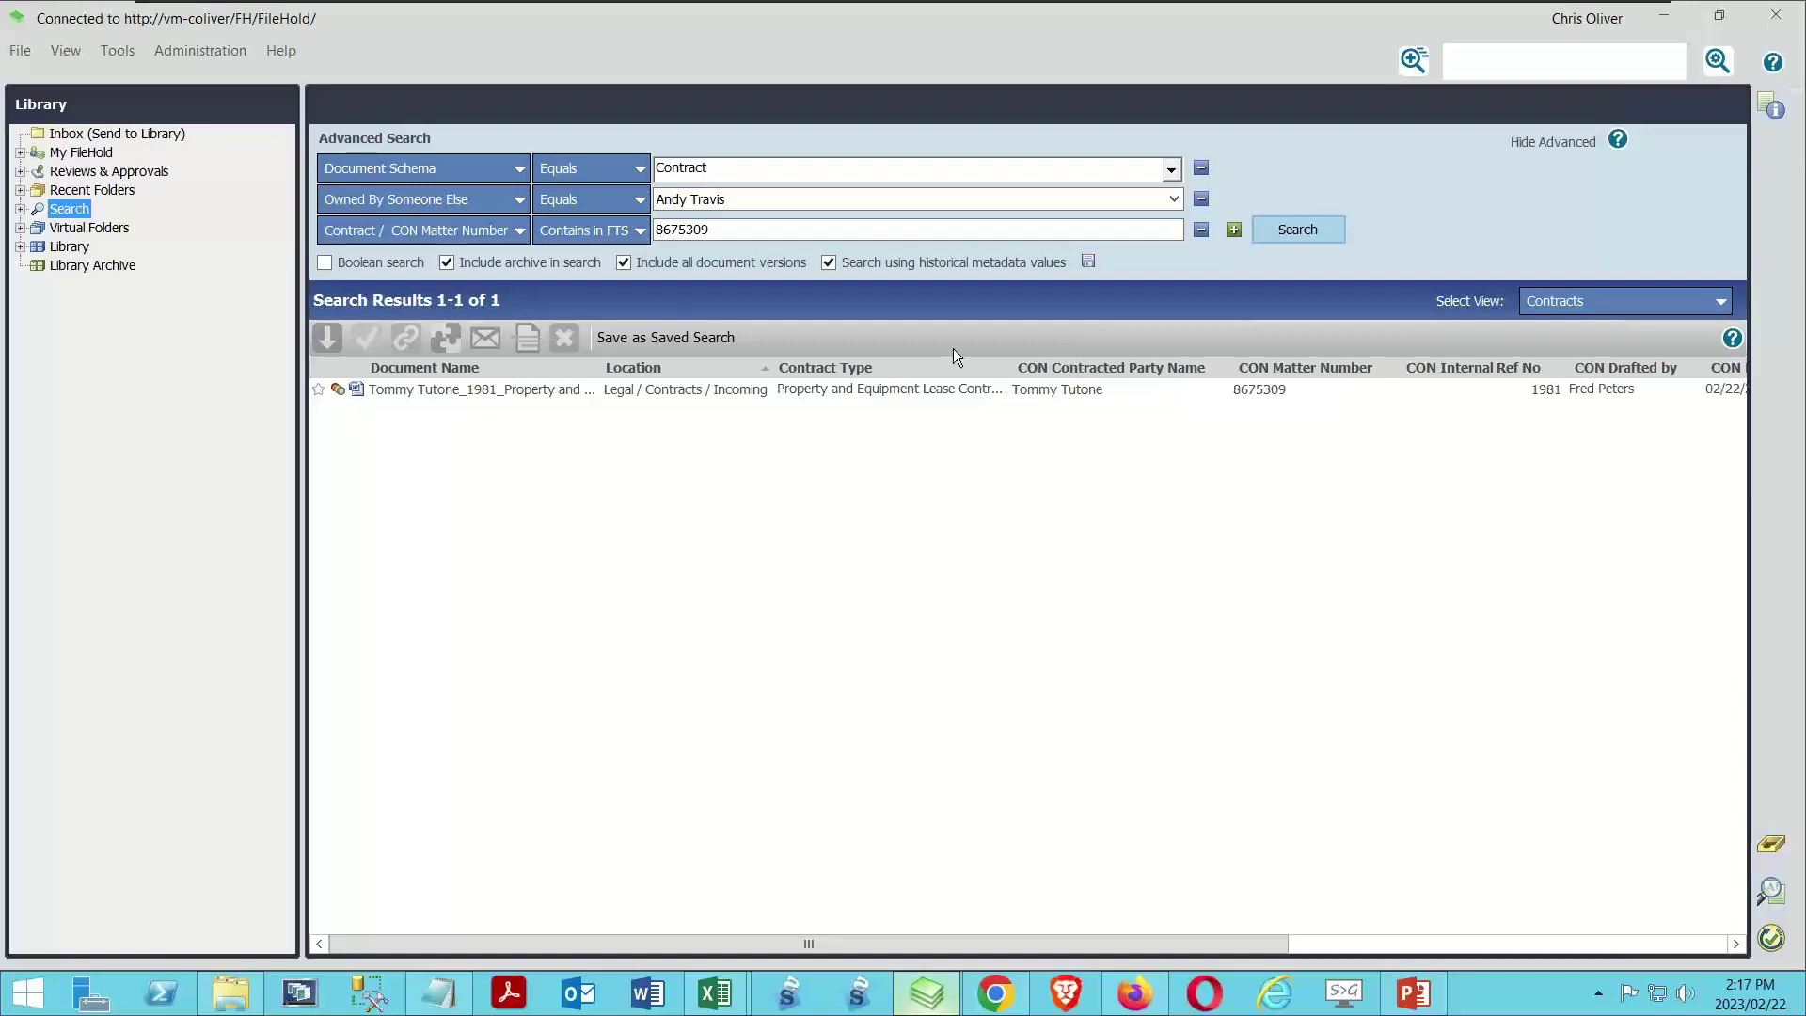
Start saving the search as a new saved search named "Contracts owned by" followed by the owner's first name.
click(629, 339)
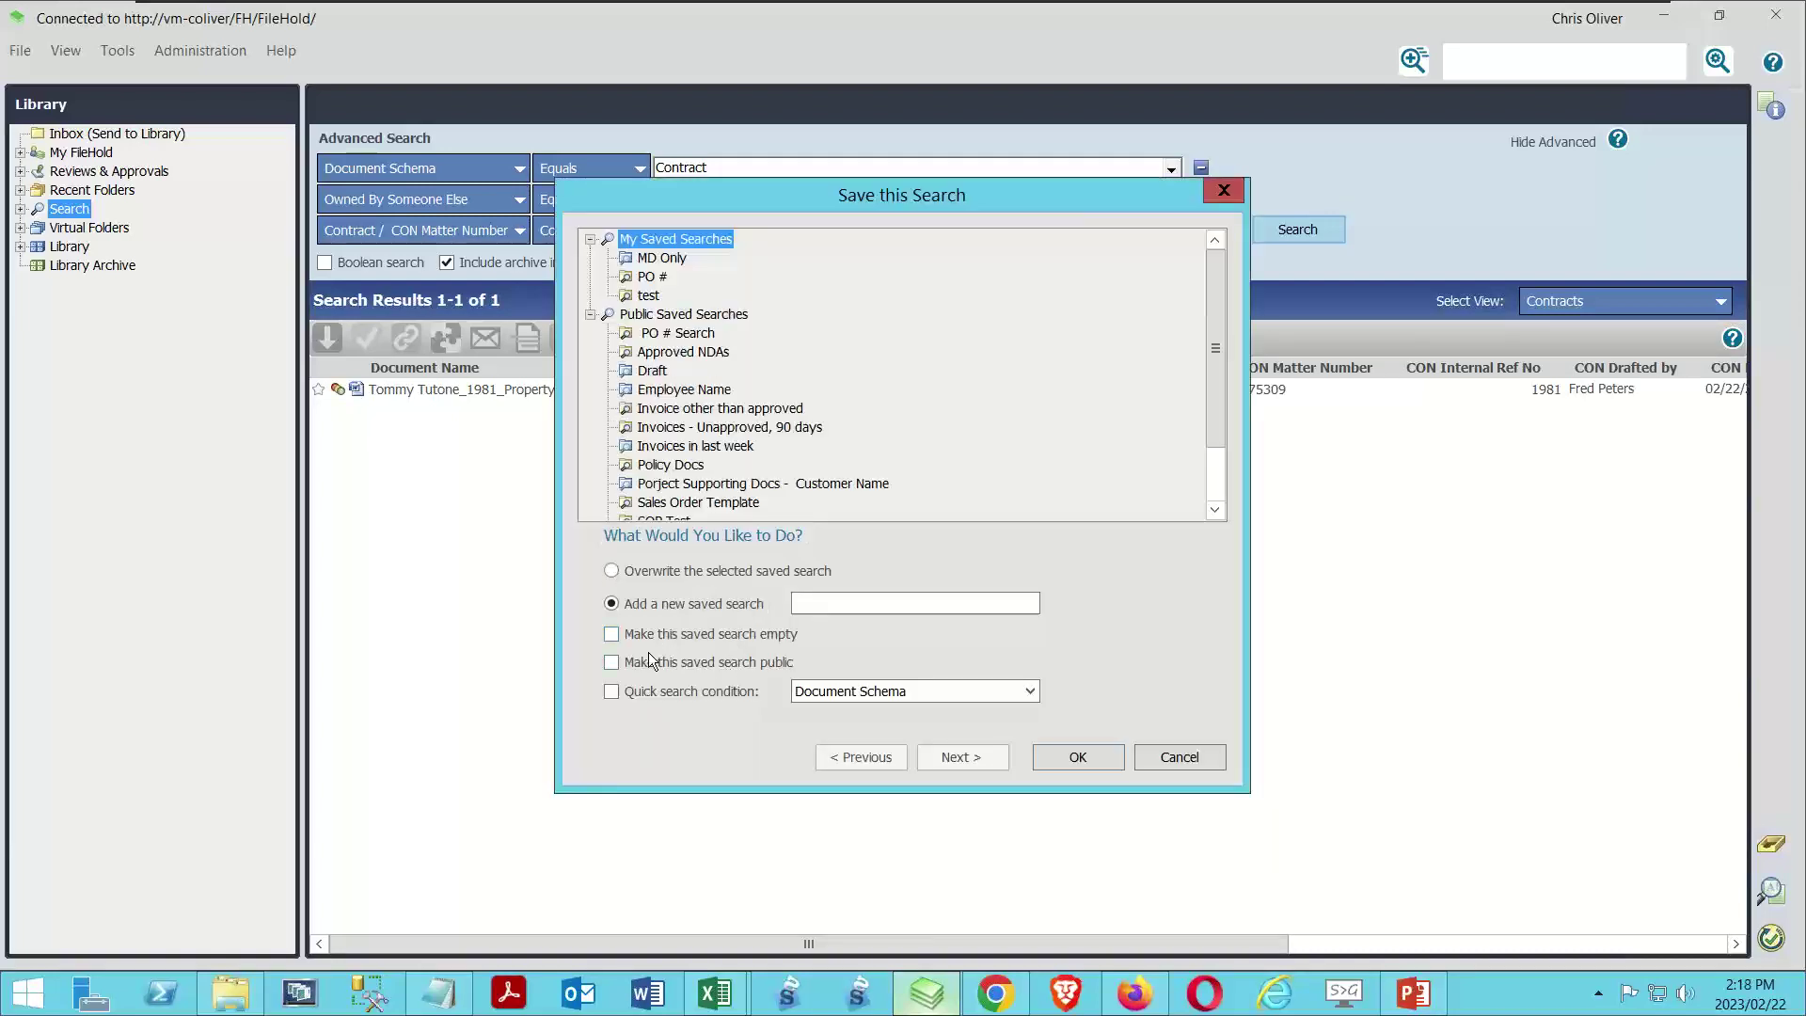
click(814, 603)
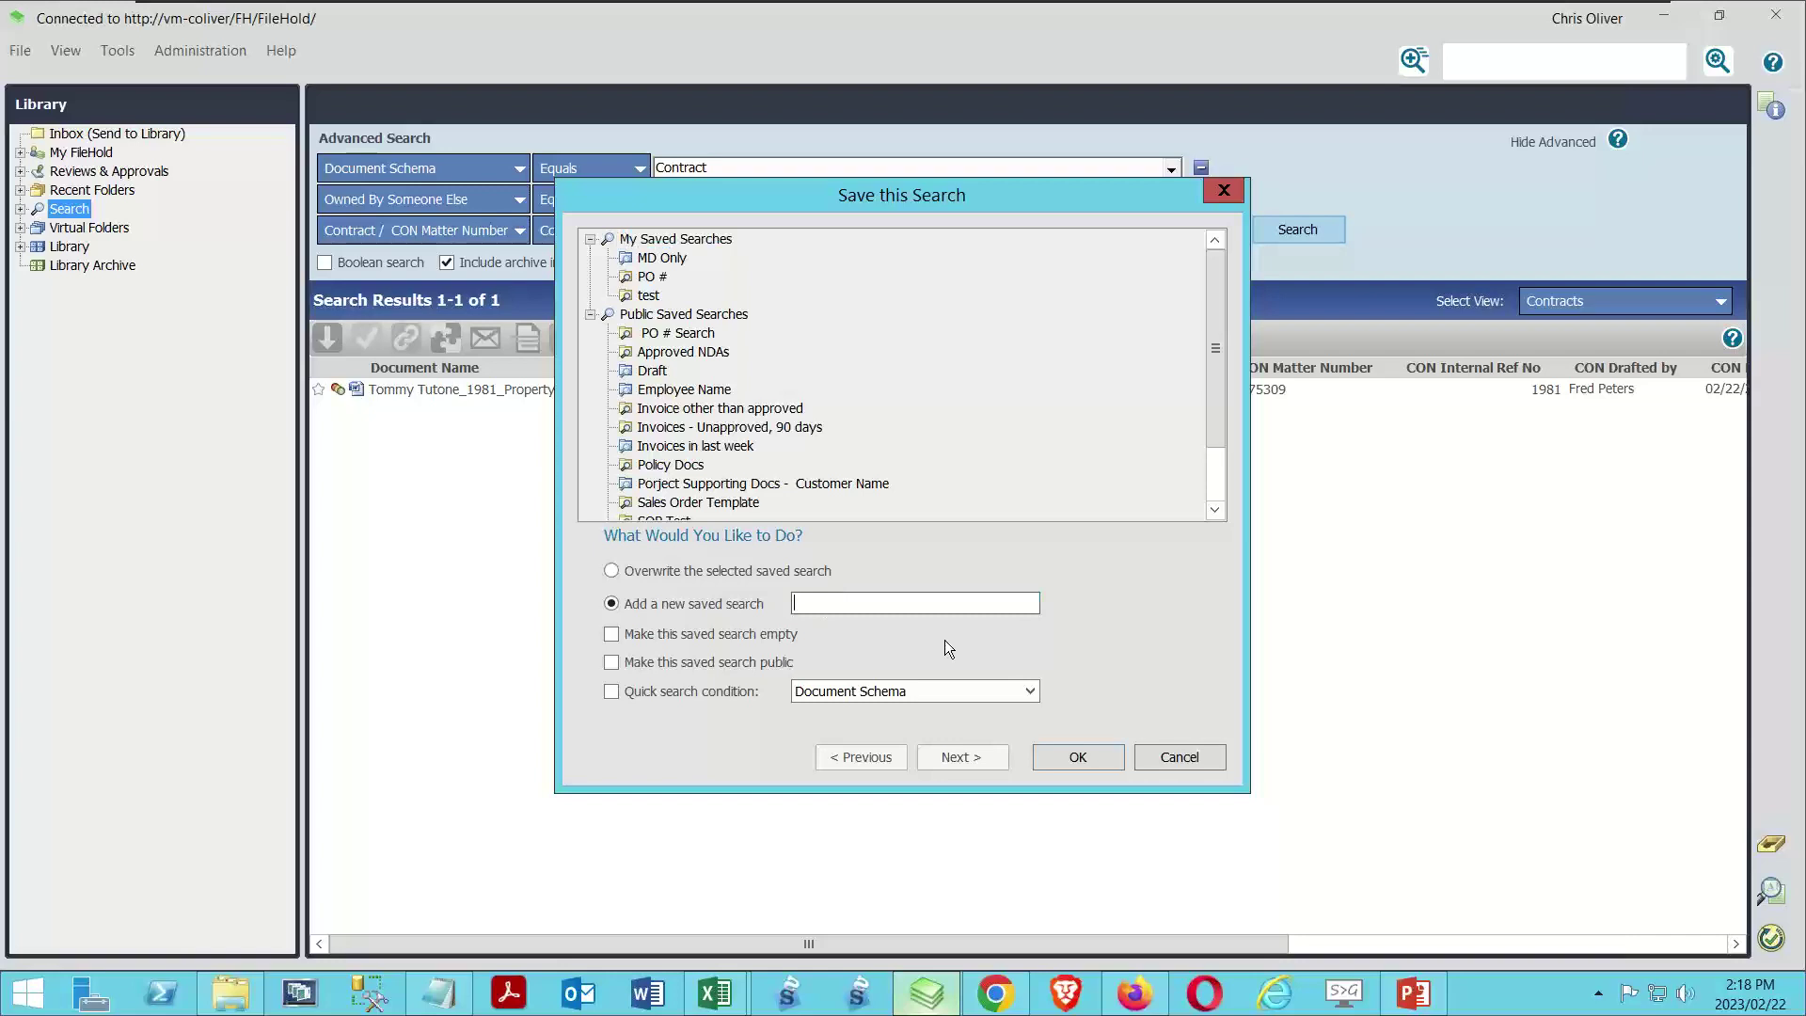
text(Contracts owned by)
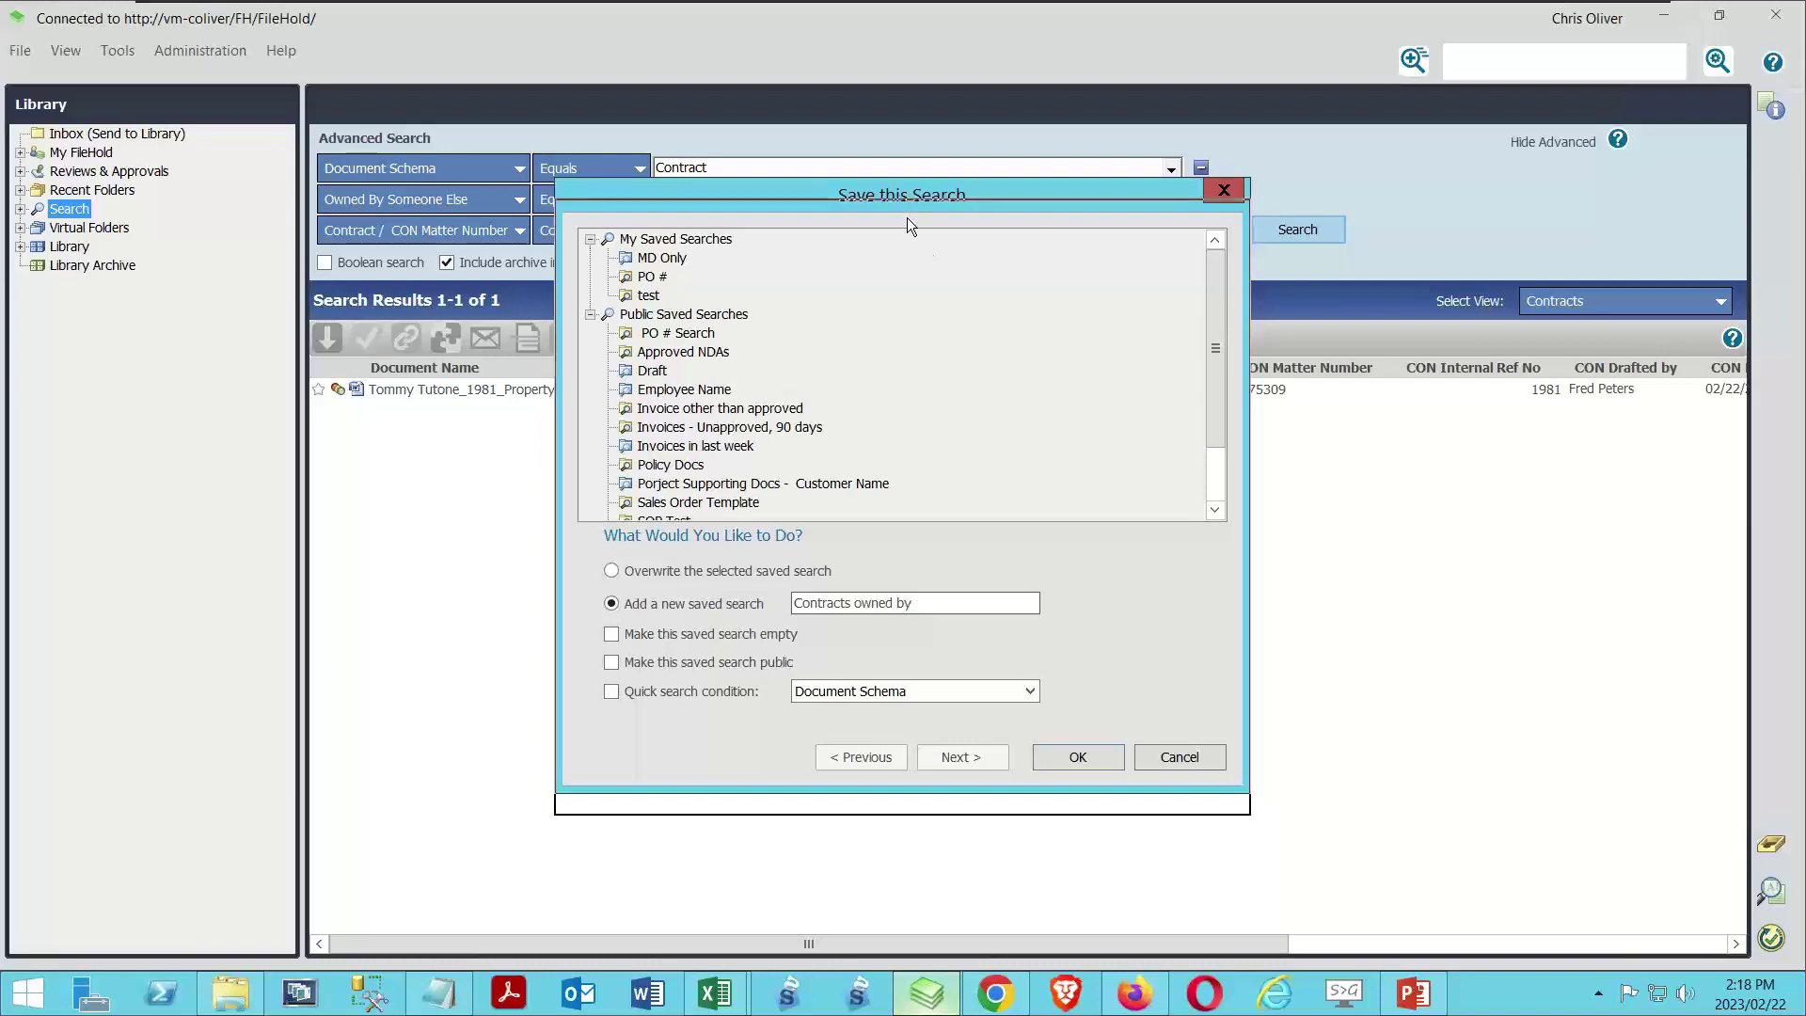
drag(911, 206, 915, 271)
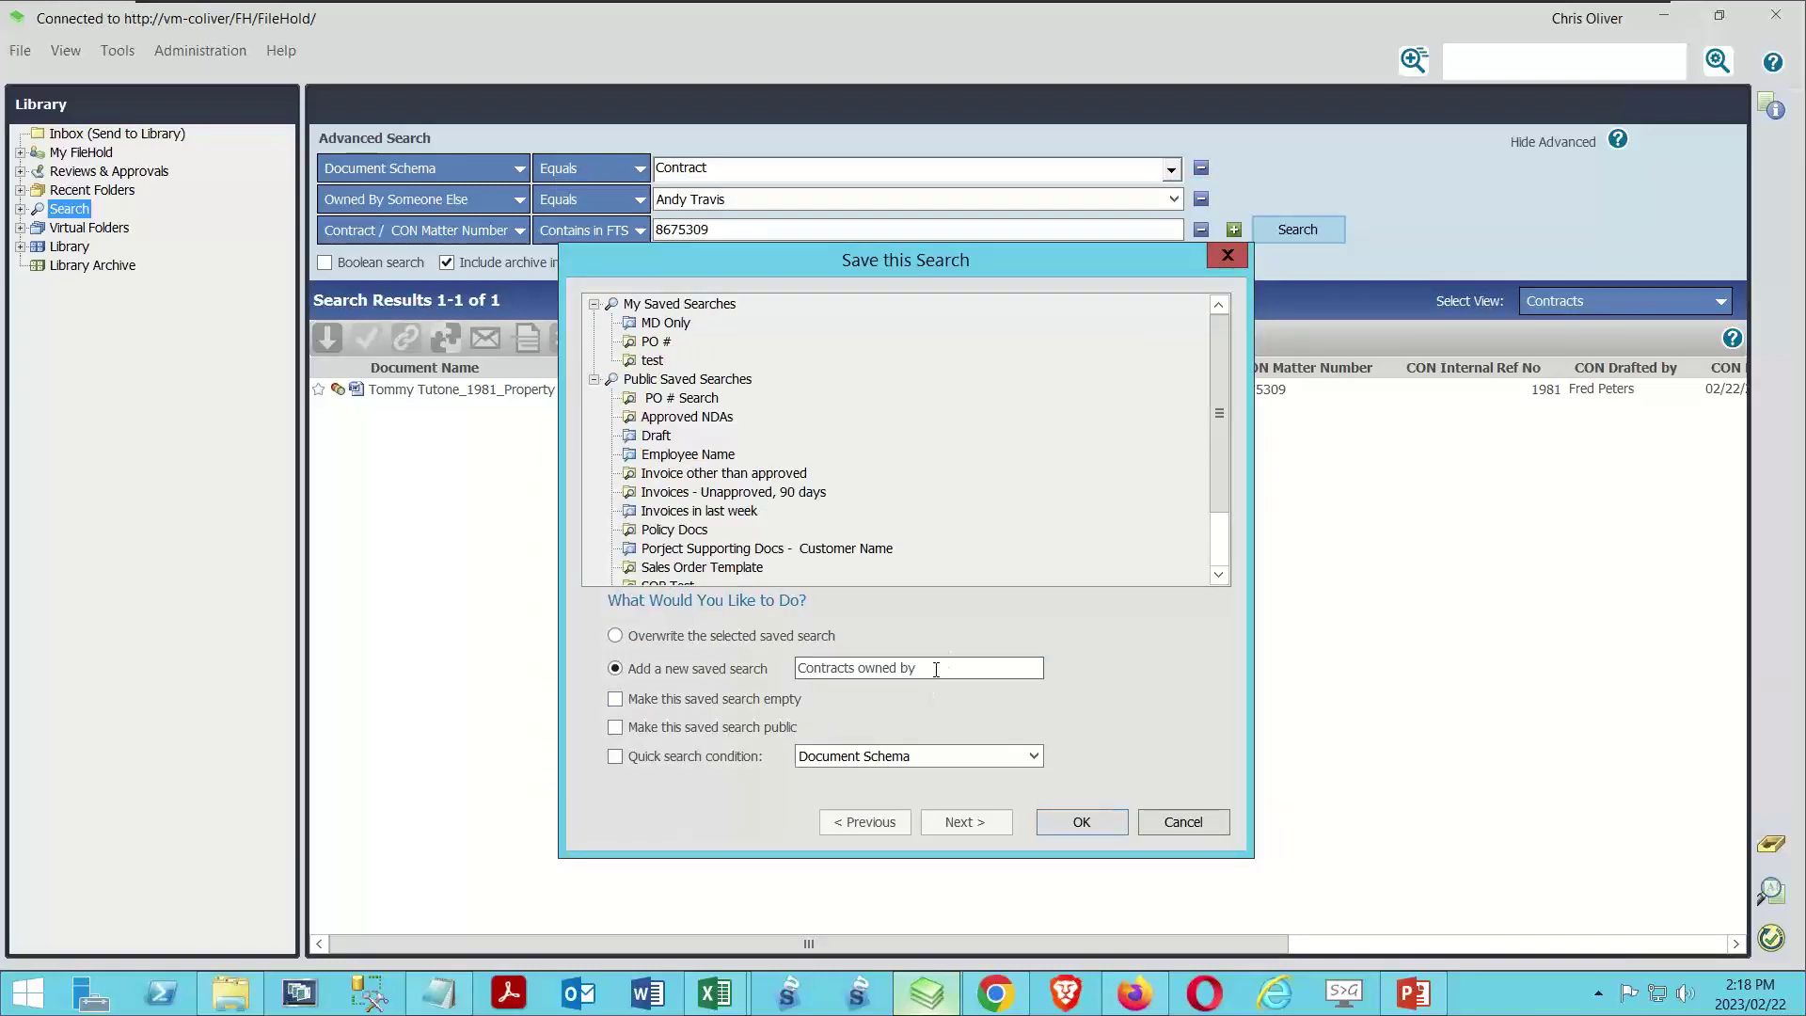
text(Andy)
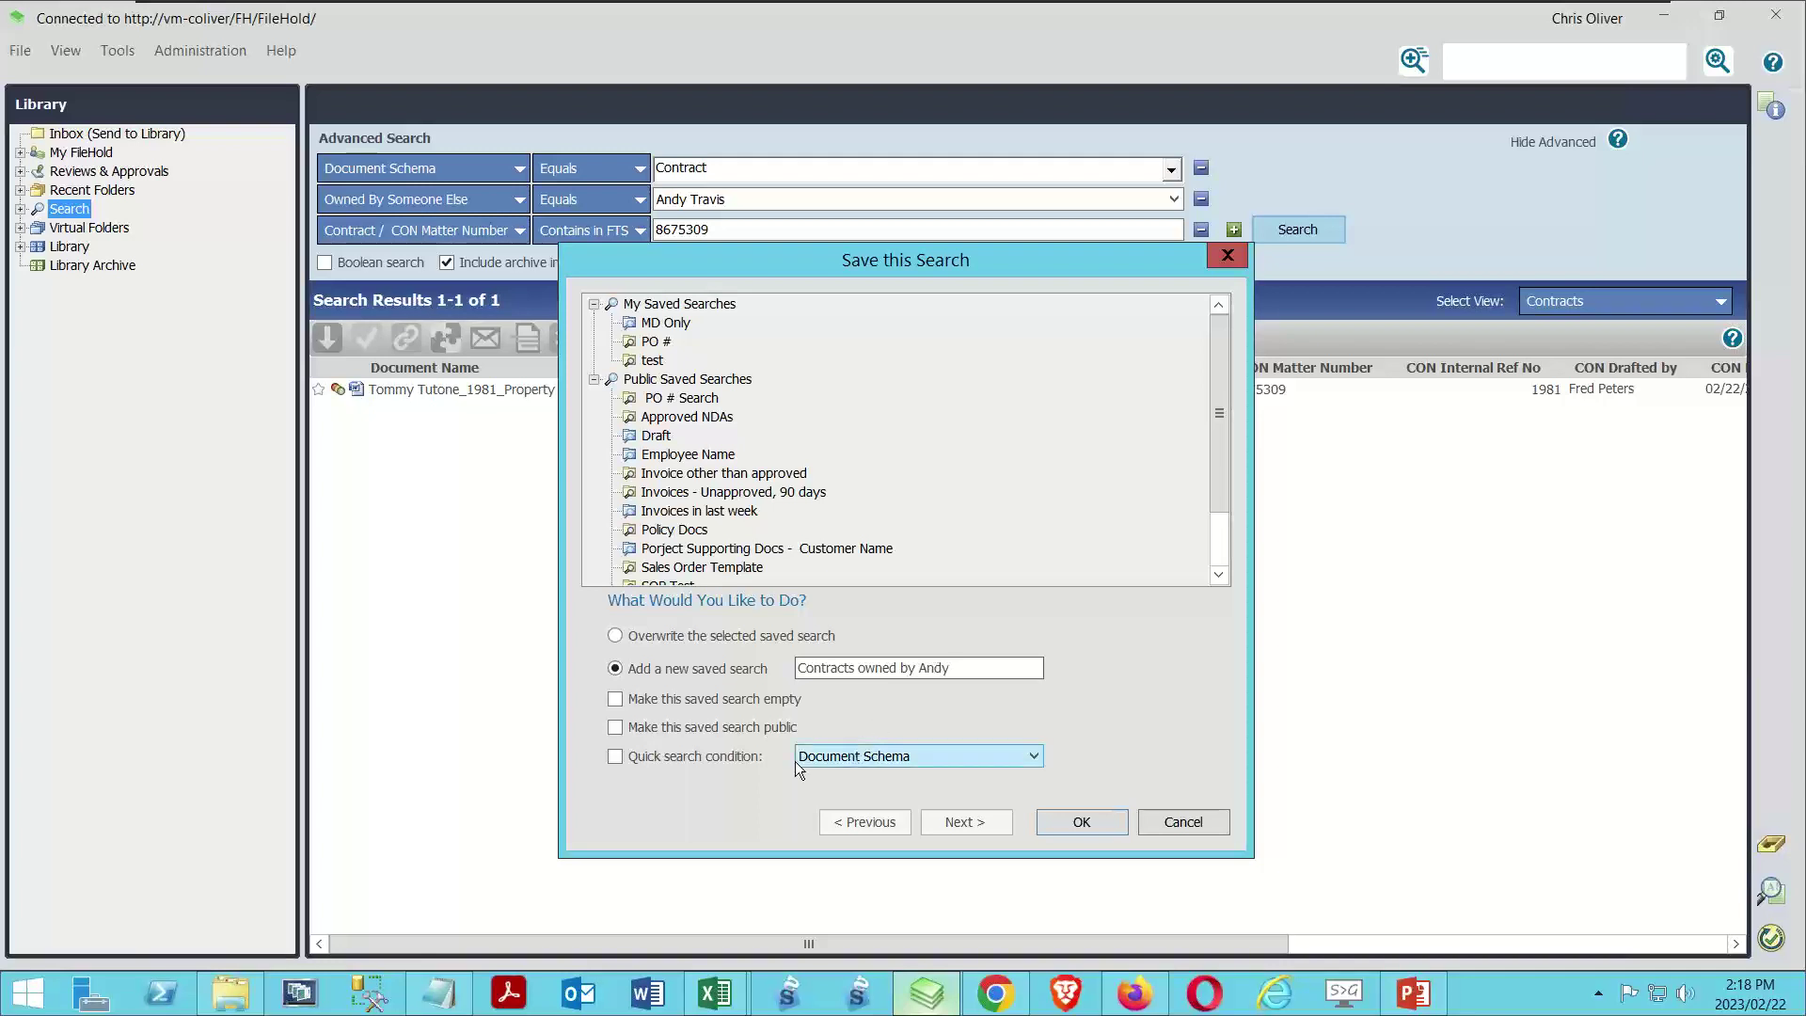
Make the saved search a quick search on the Contract / CON Matter Number condition and save it.
click(616, 759)
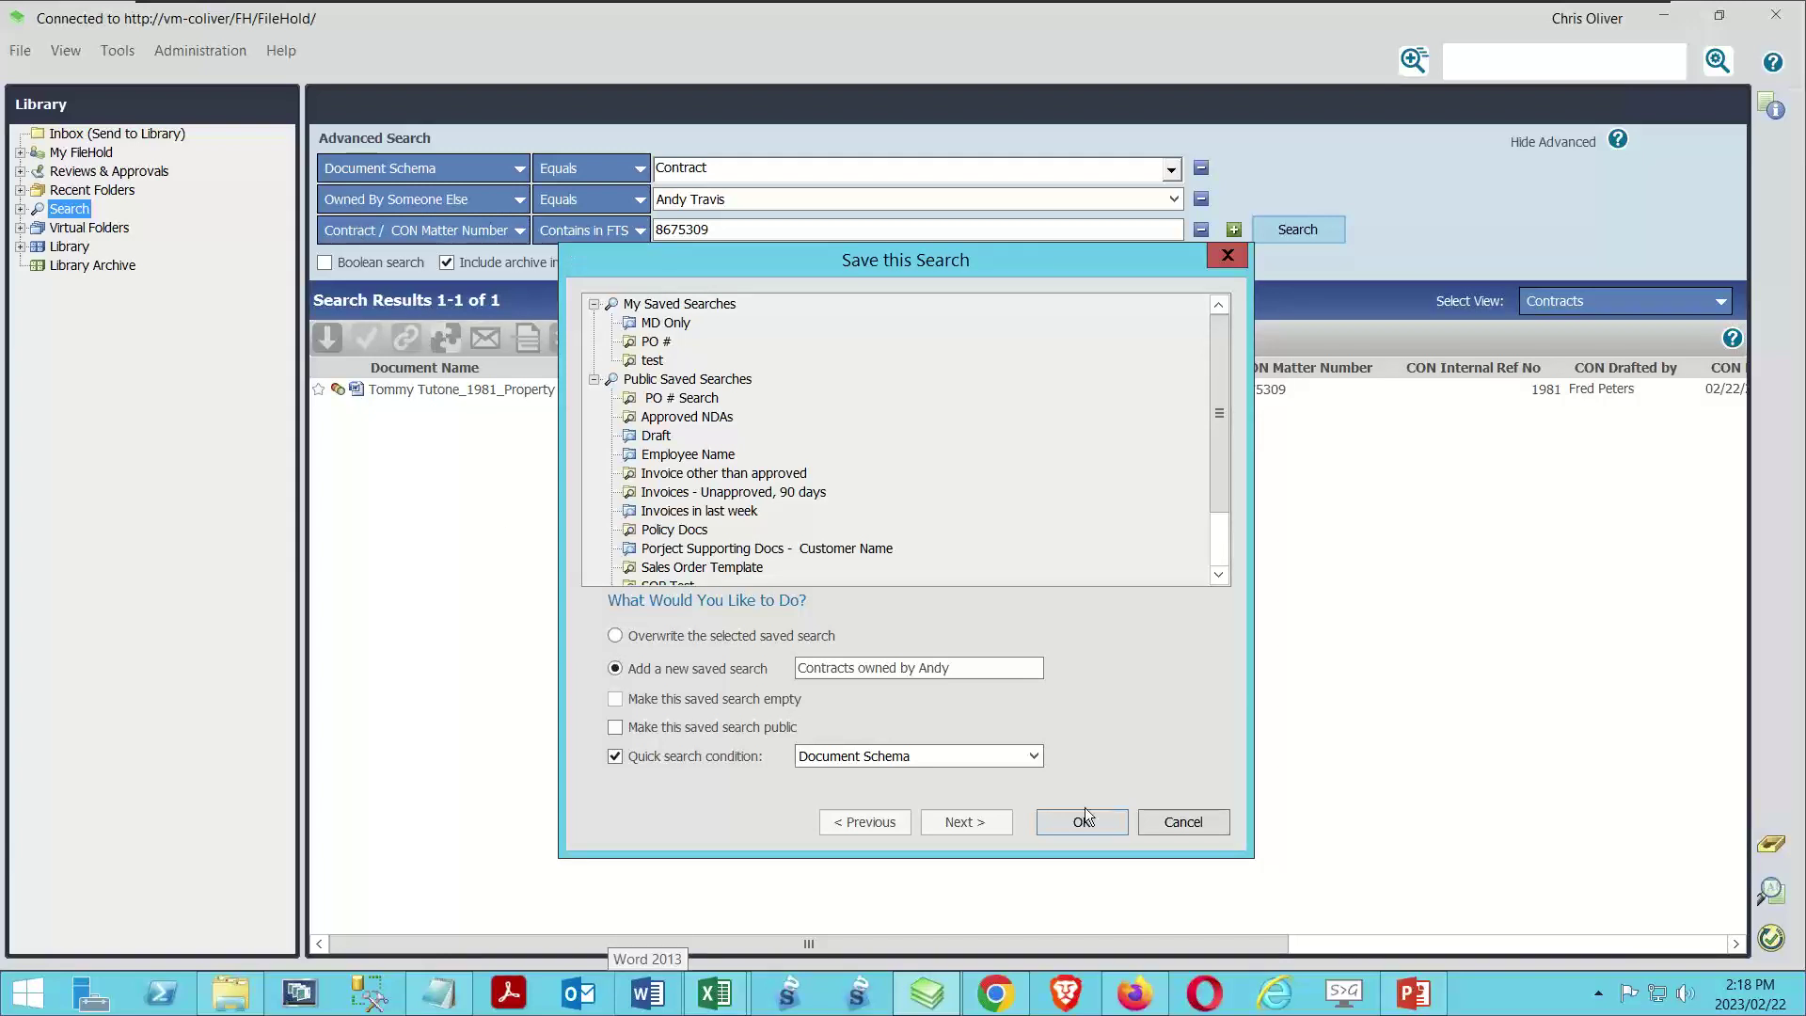
click(1035, 757)
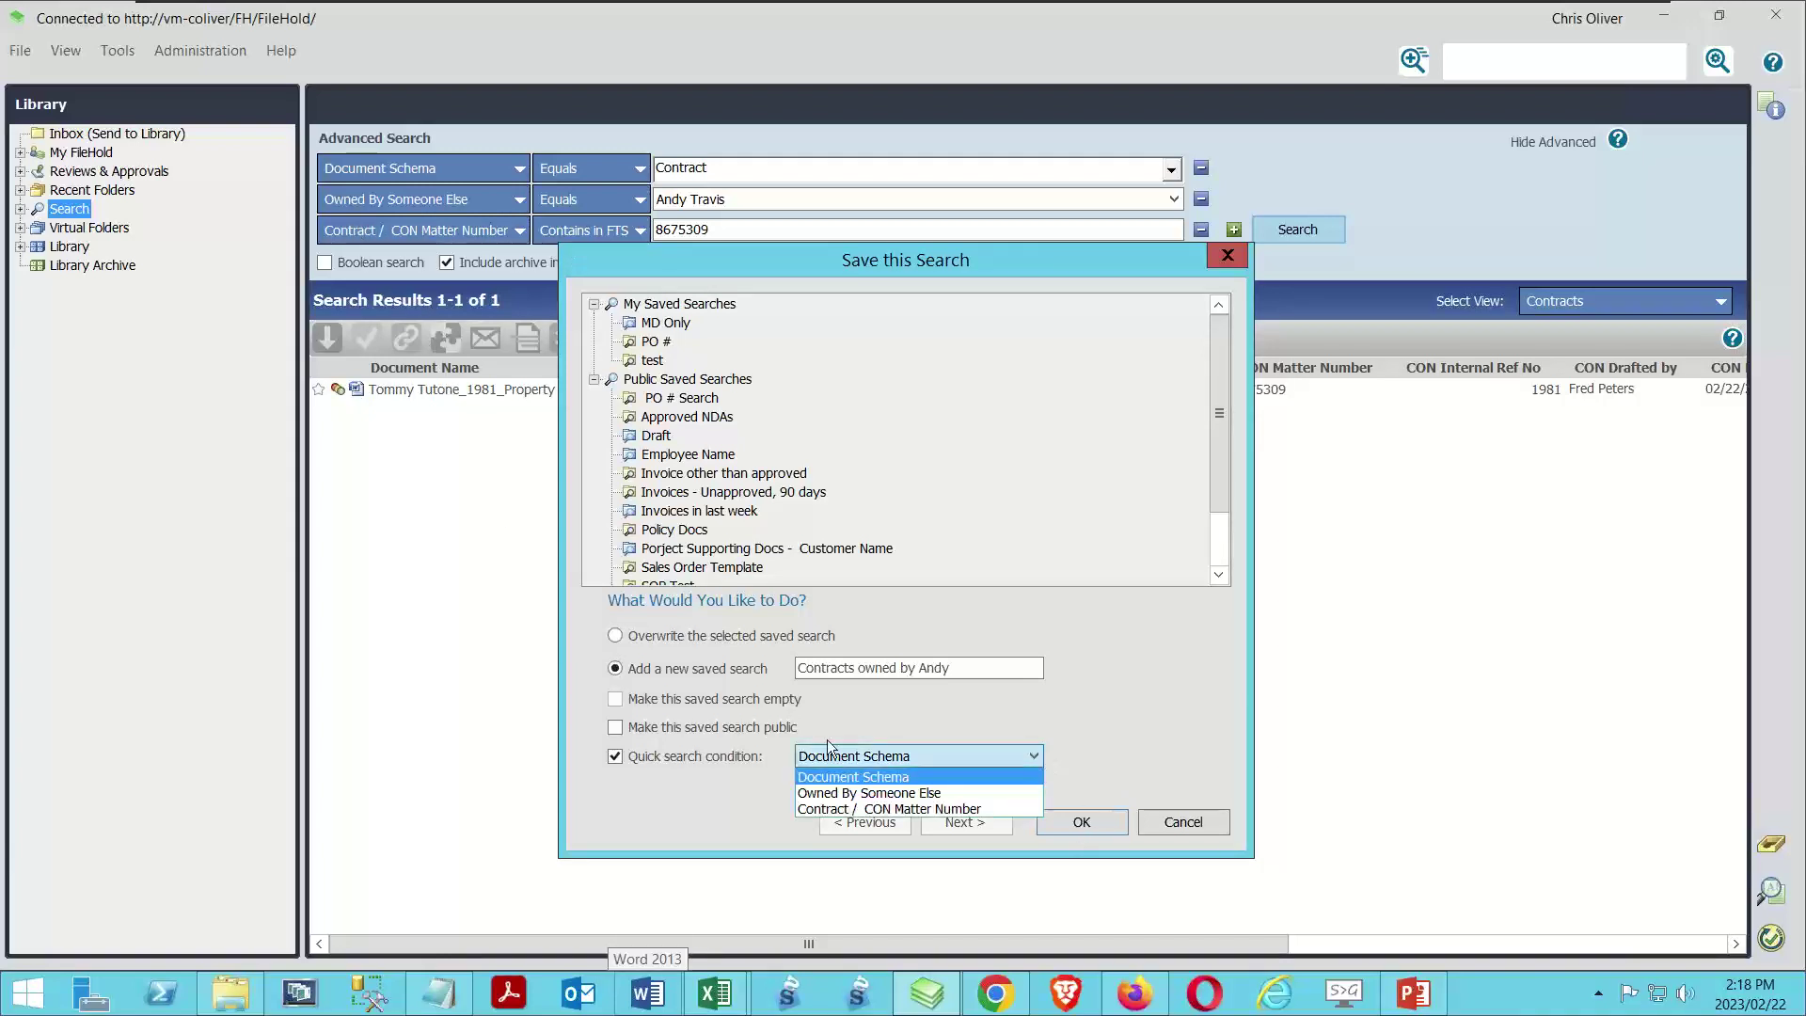
click(832, 809)
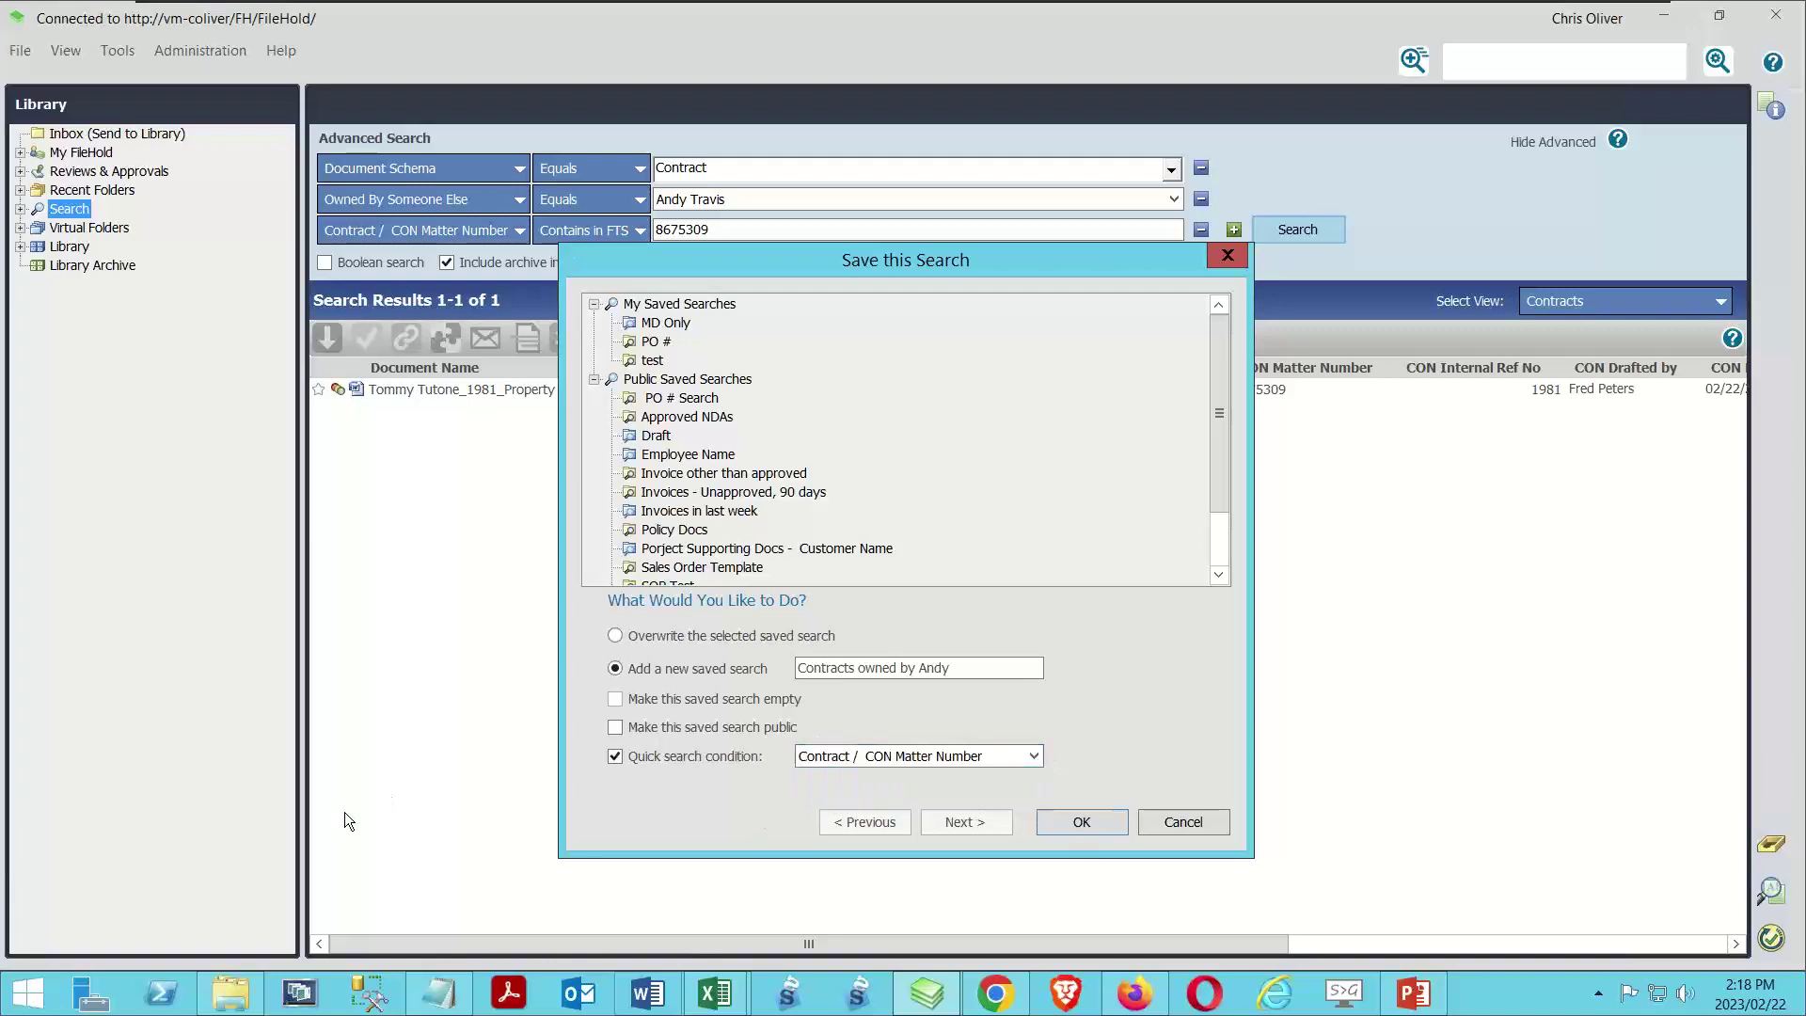
click(1082, 822)
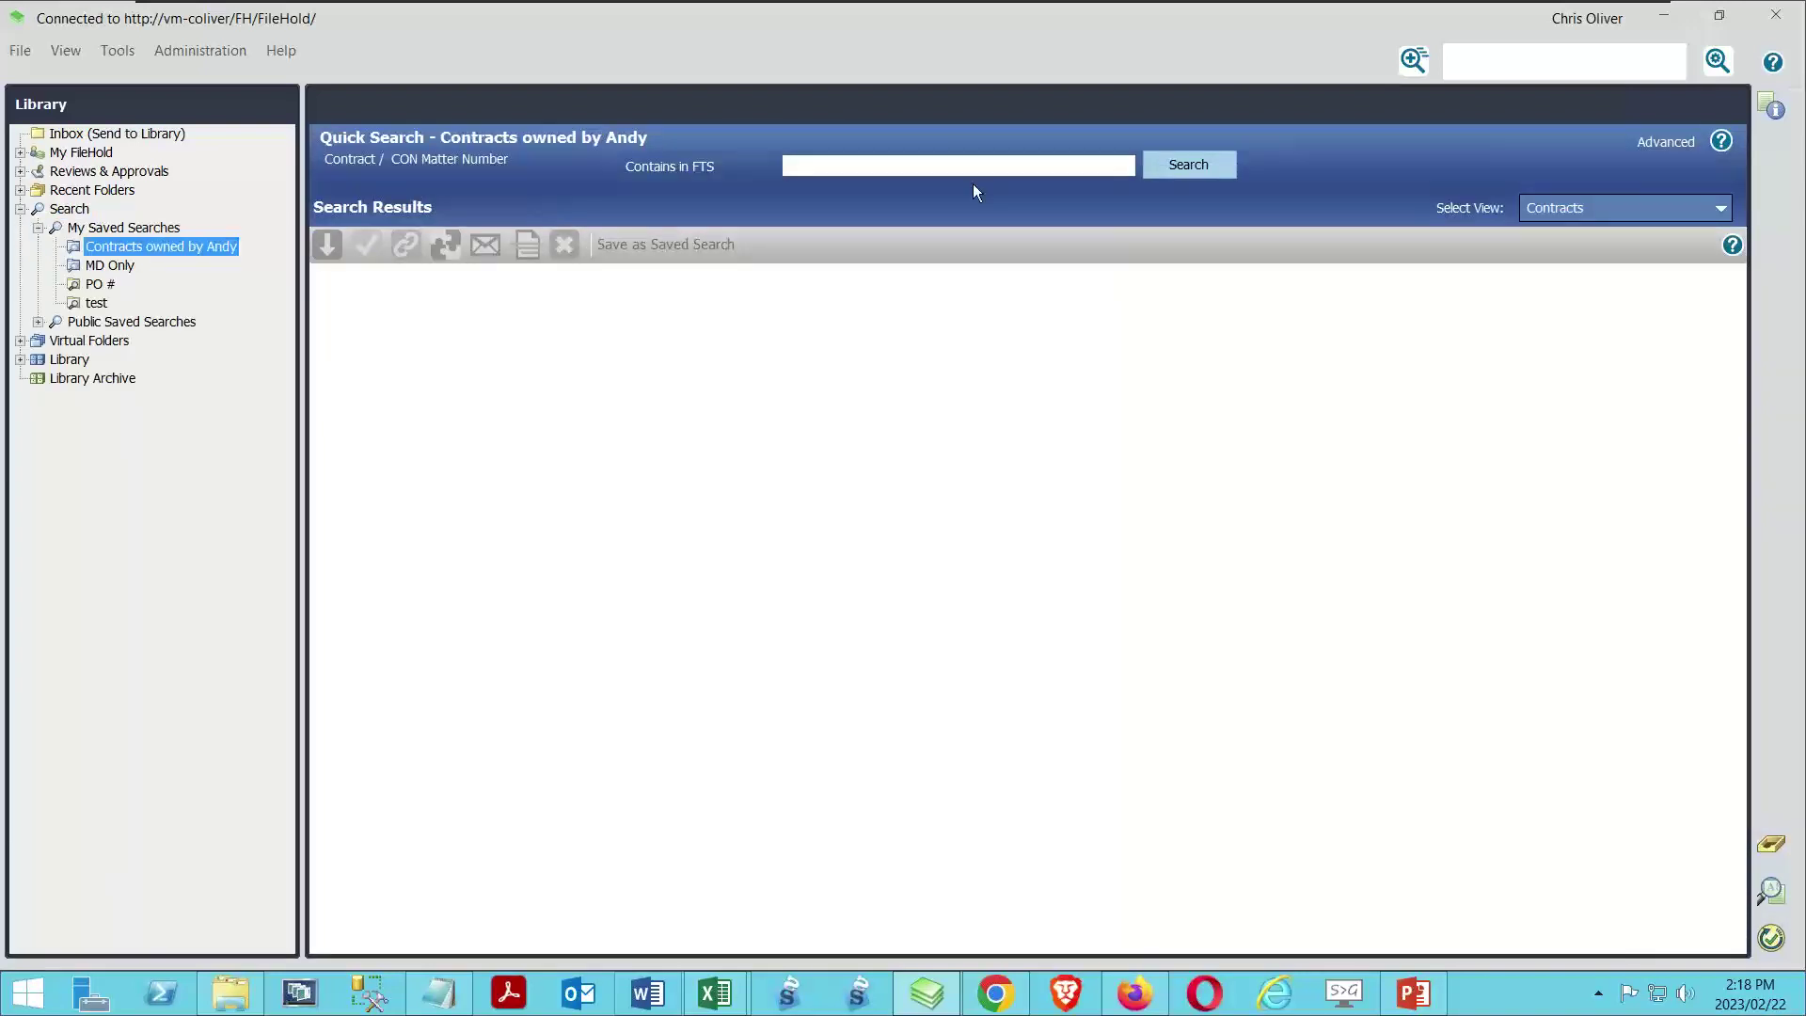
Check the saved search's advanced criteria, reopen it from My Saved Searches and run it for the contract's matter number.
click(1659, 157)
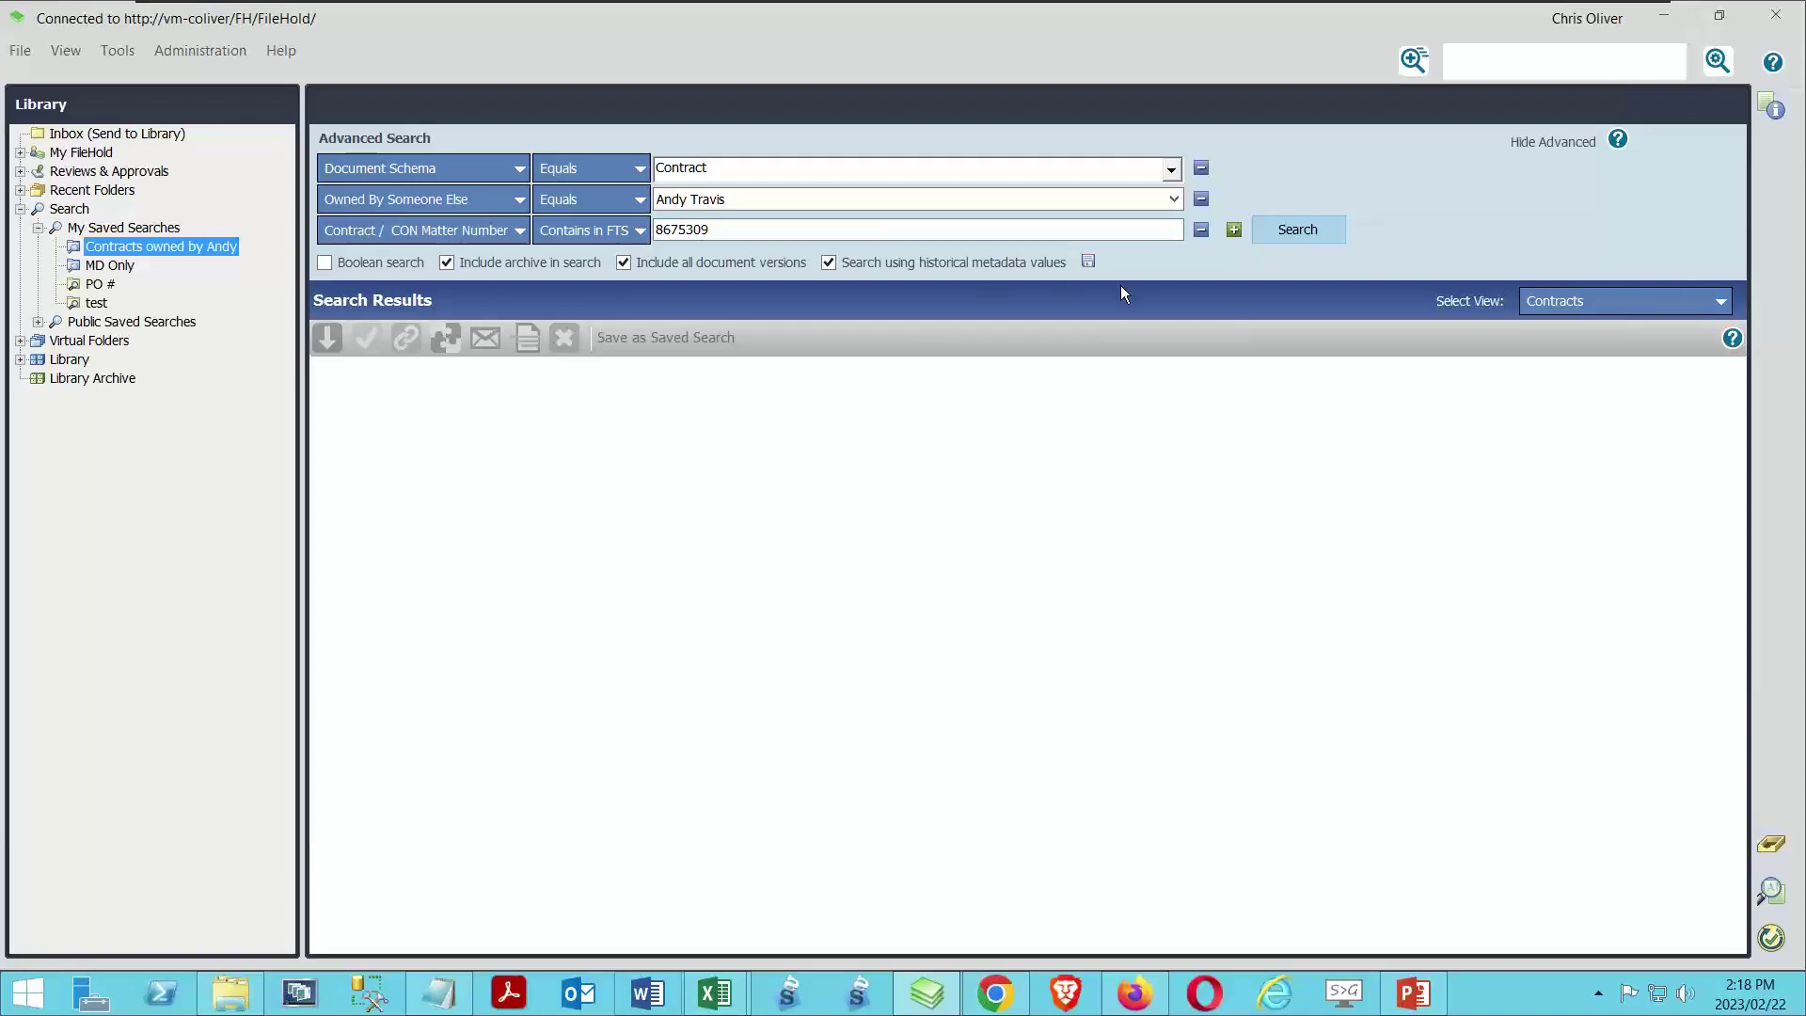
click(77, 134)
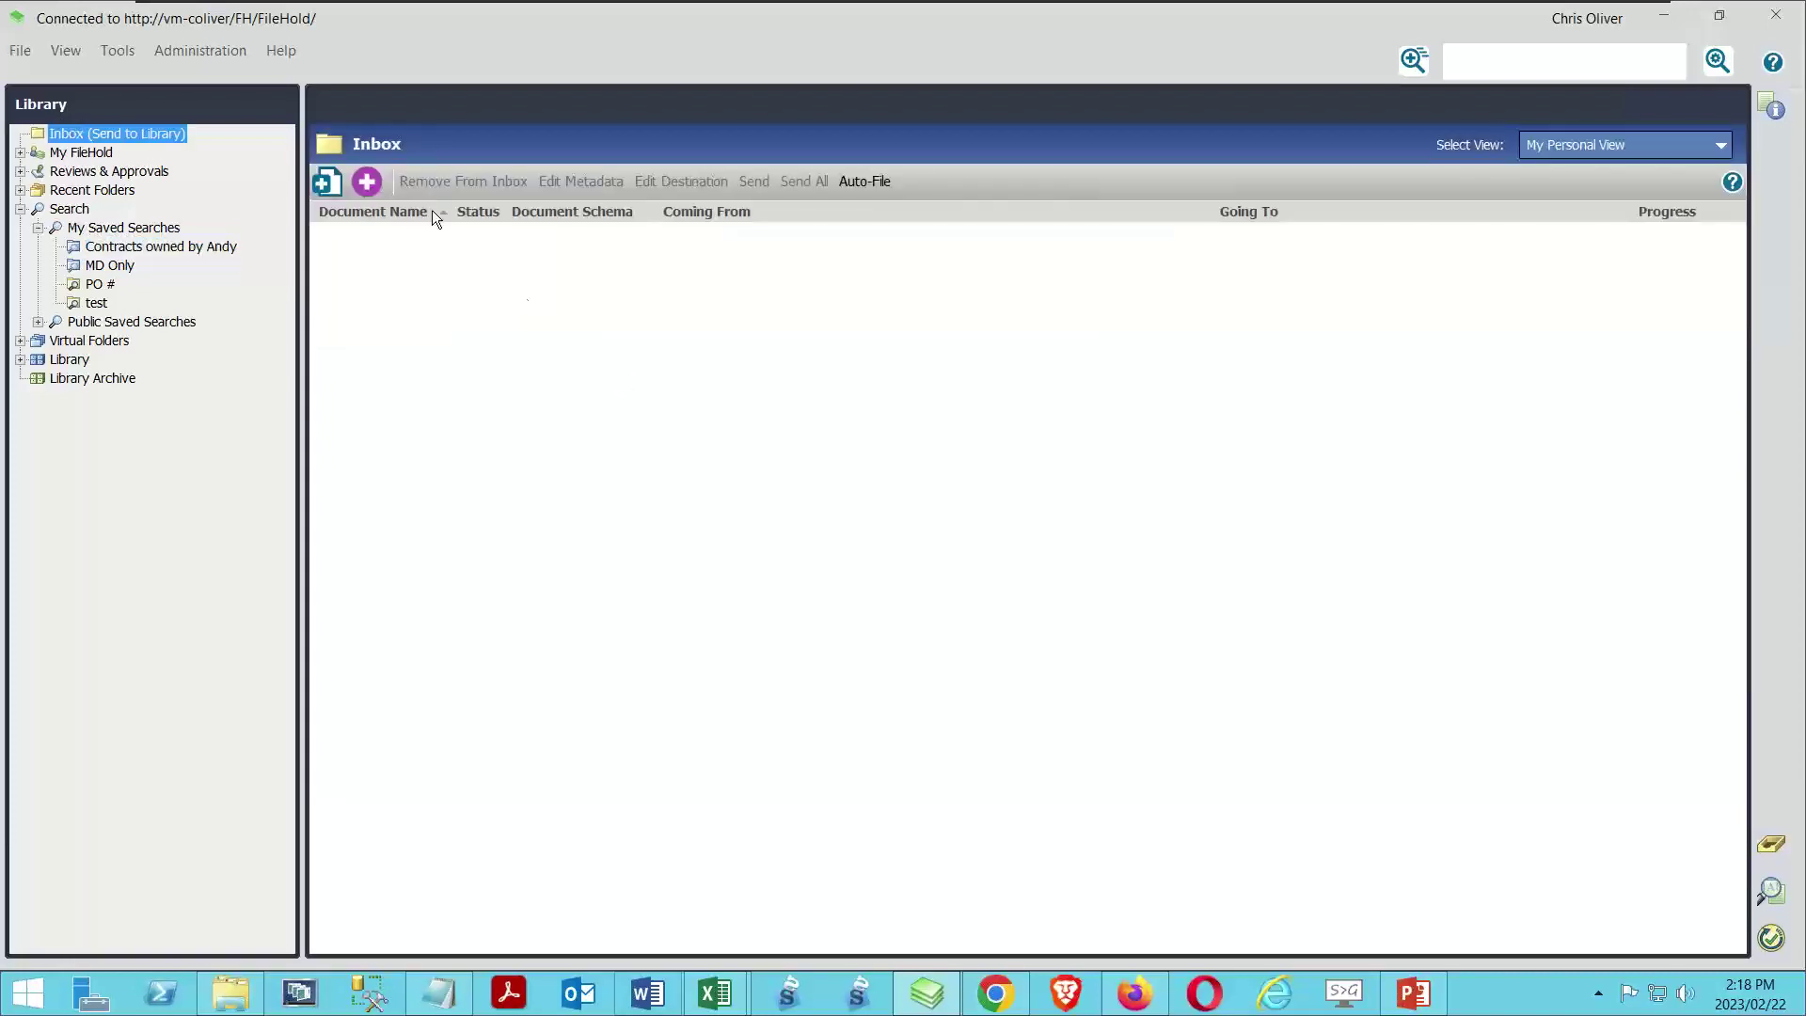
click(124, 248)
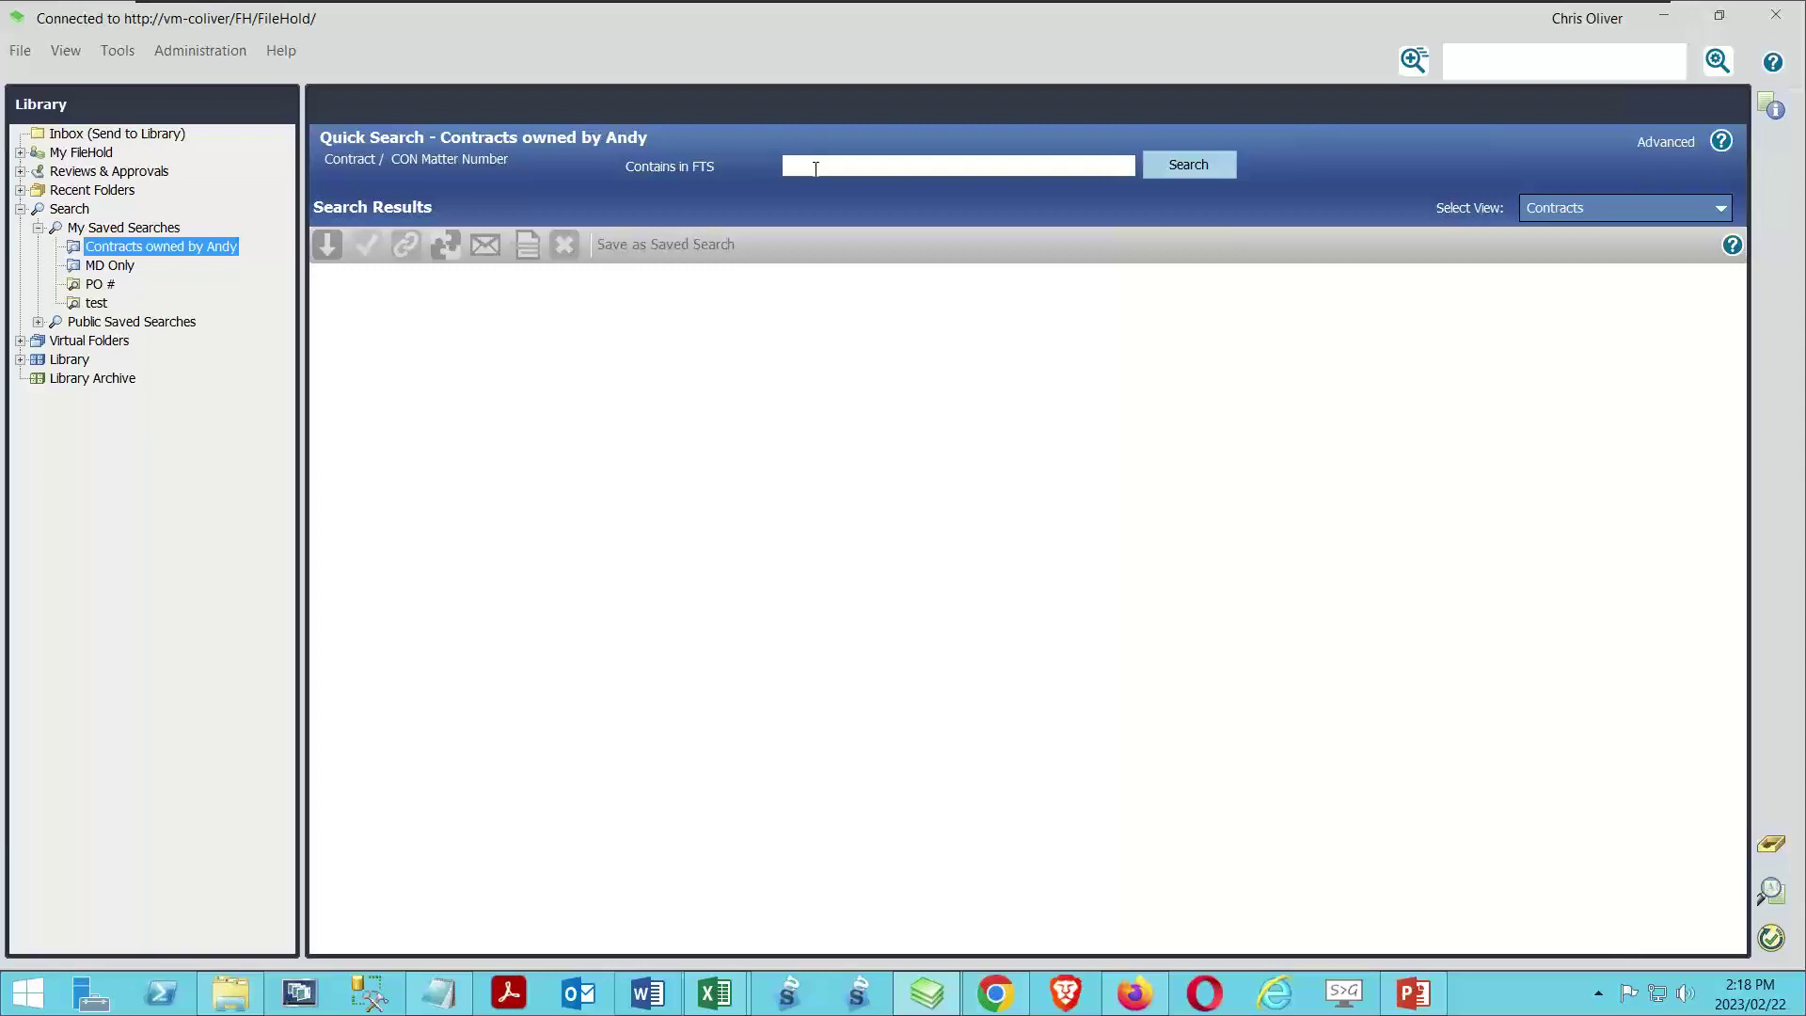
text(8675309)
click(1215, 166)
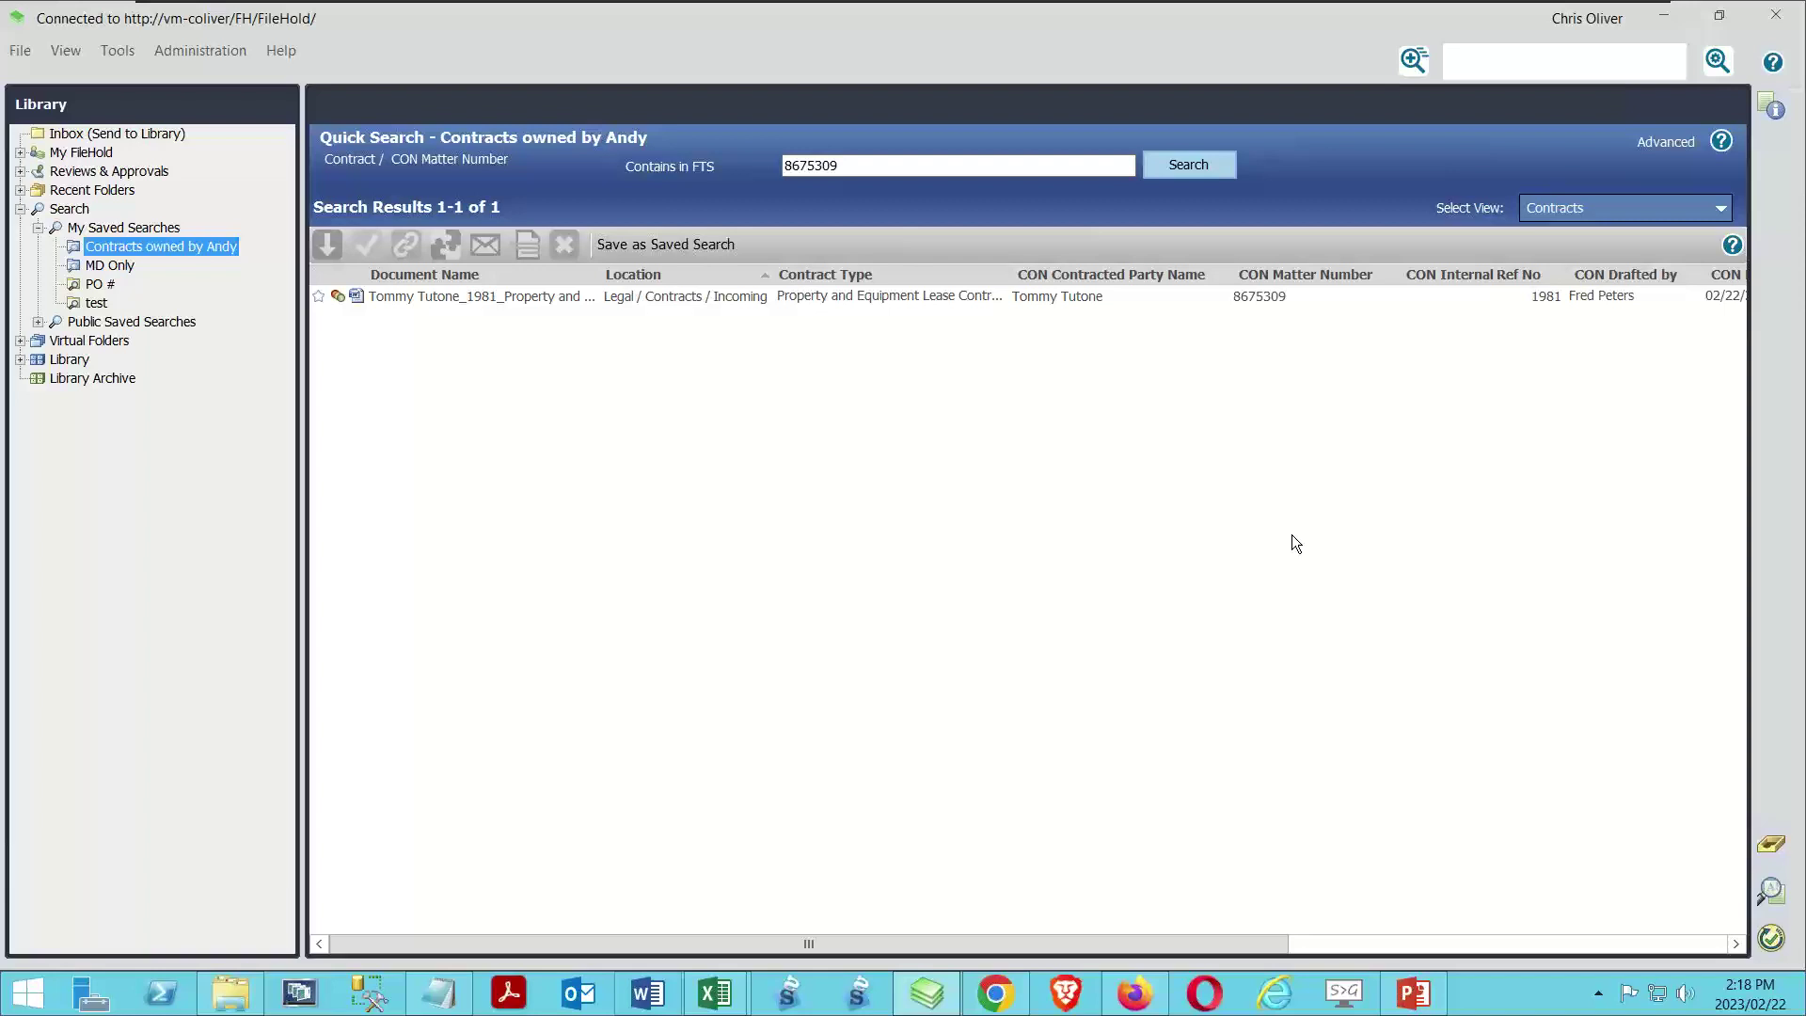
right_click(932, 278)
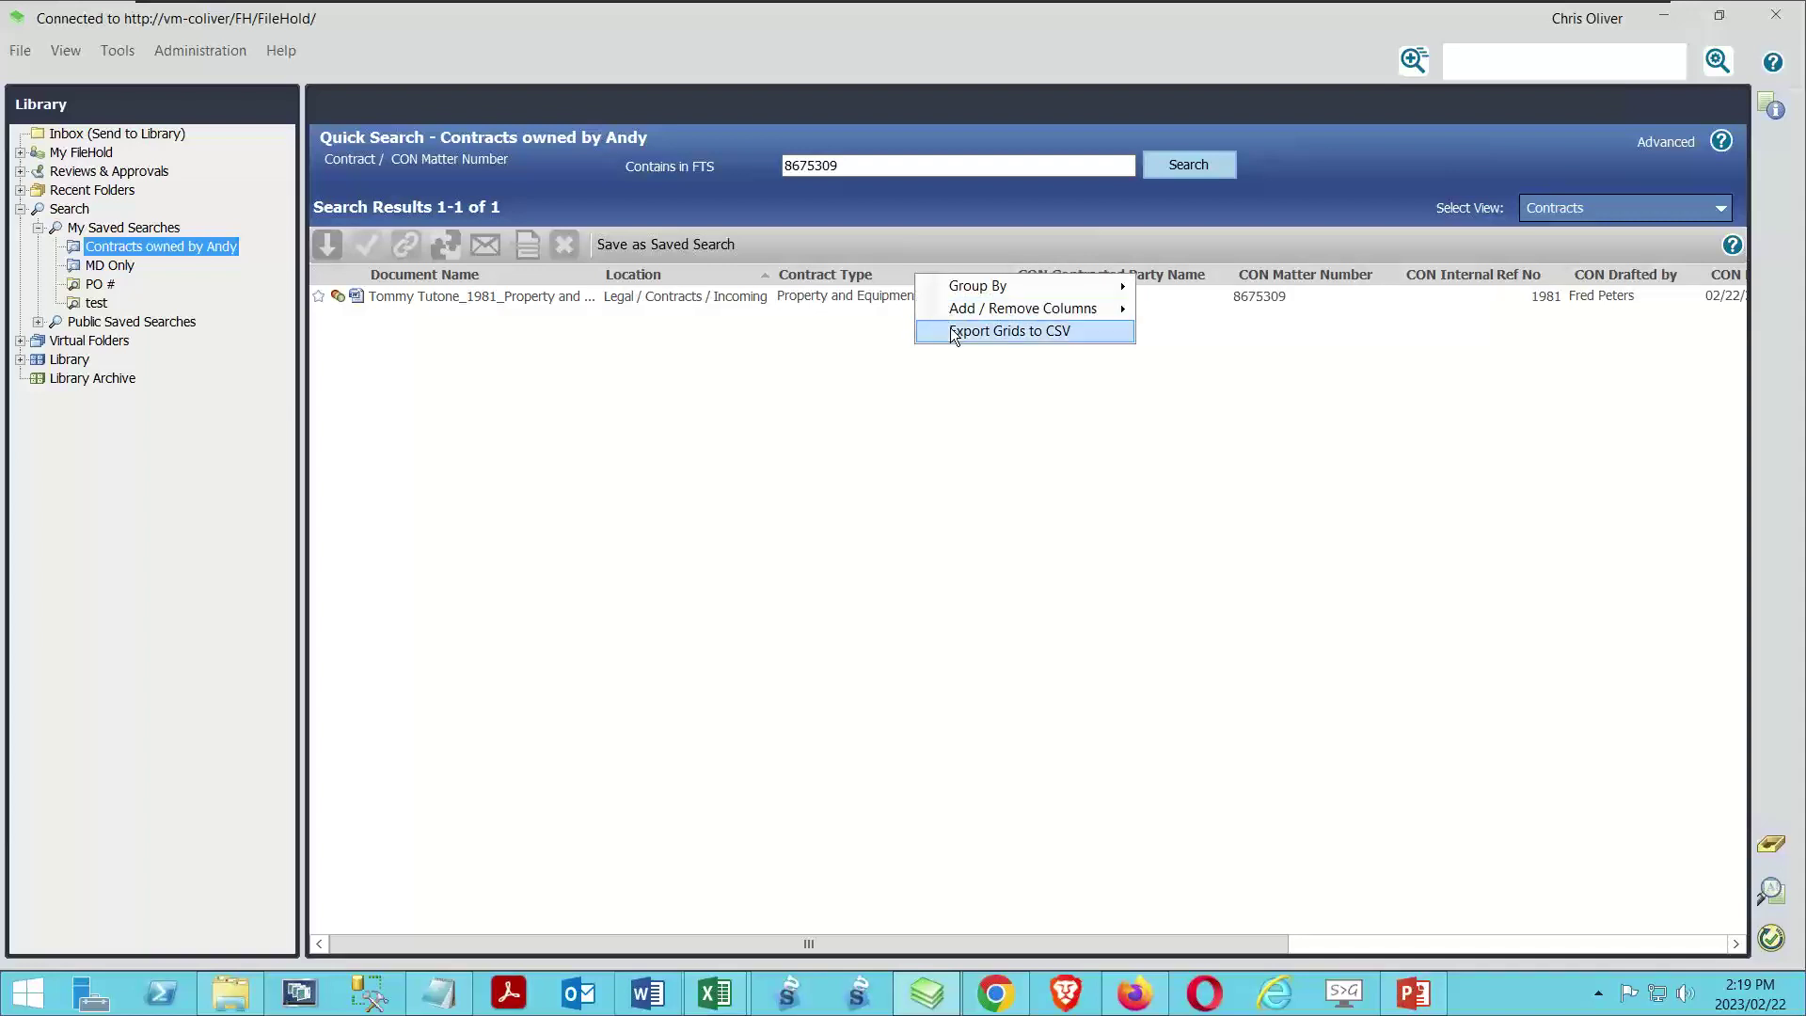
click(691, 472)
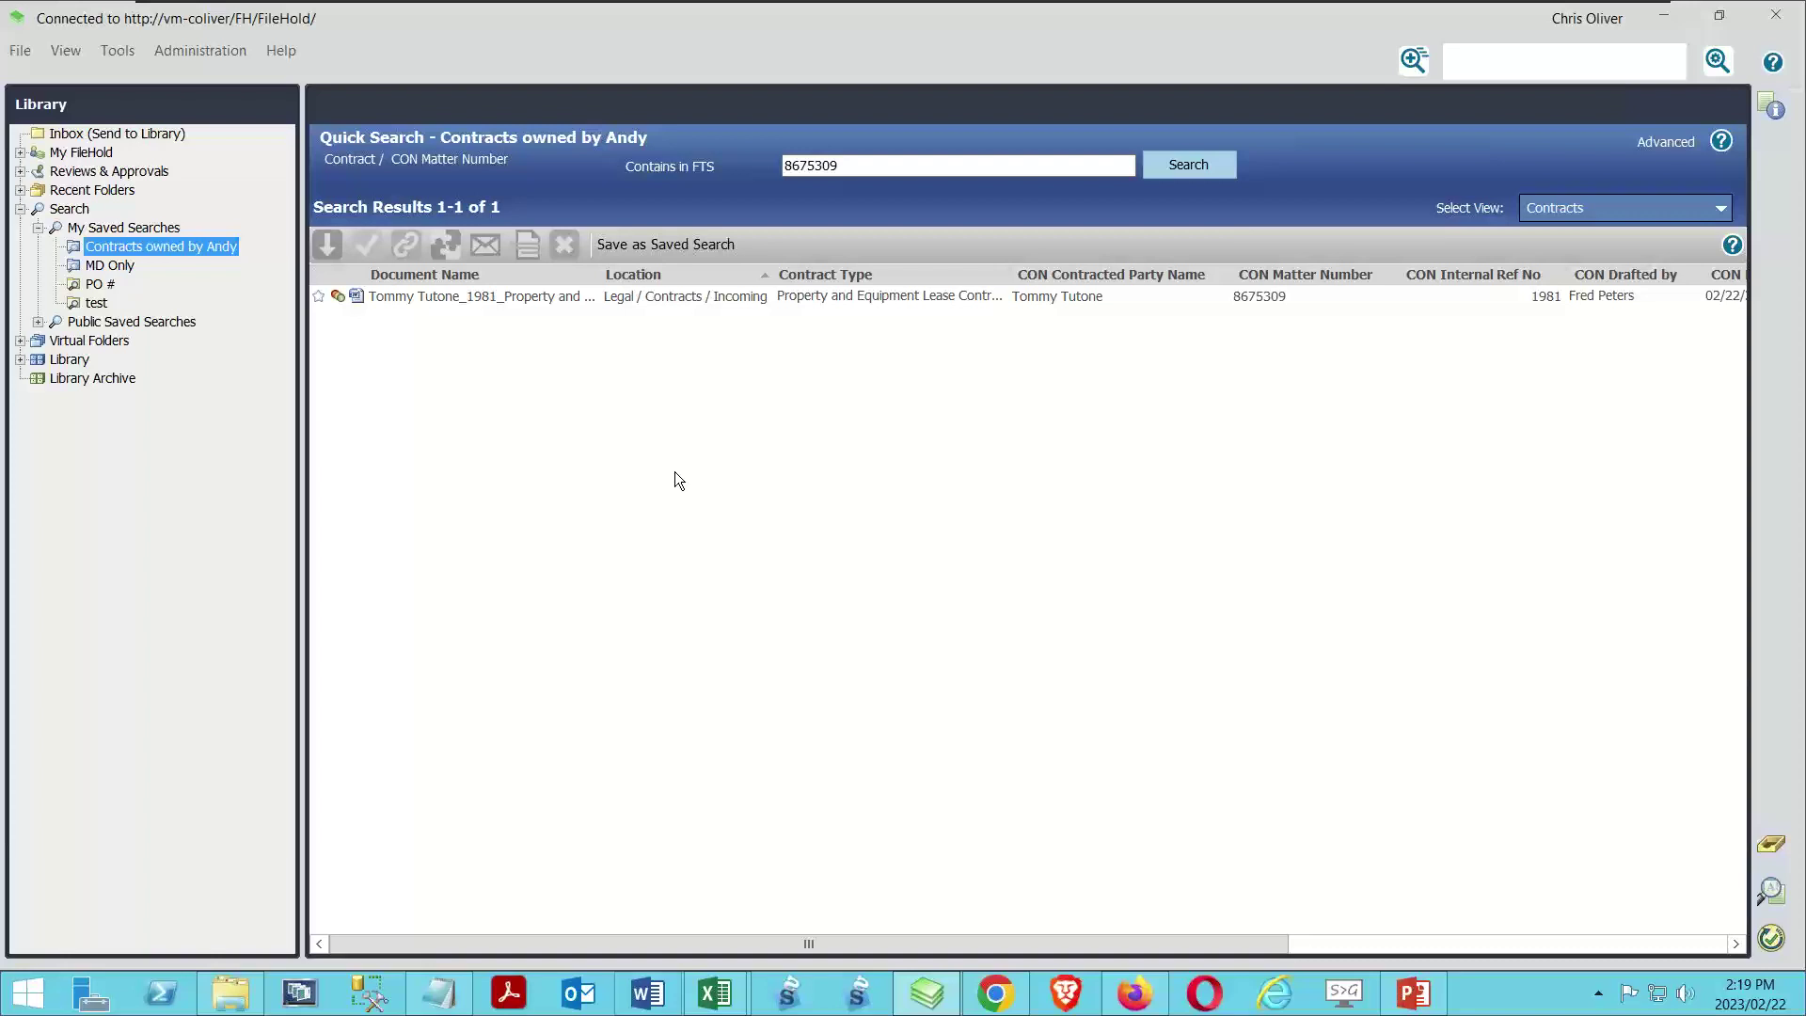
Run the PO # saved search for the purchase order number and show the results in the bold Default View.
click(98, 284)
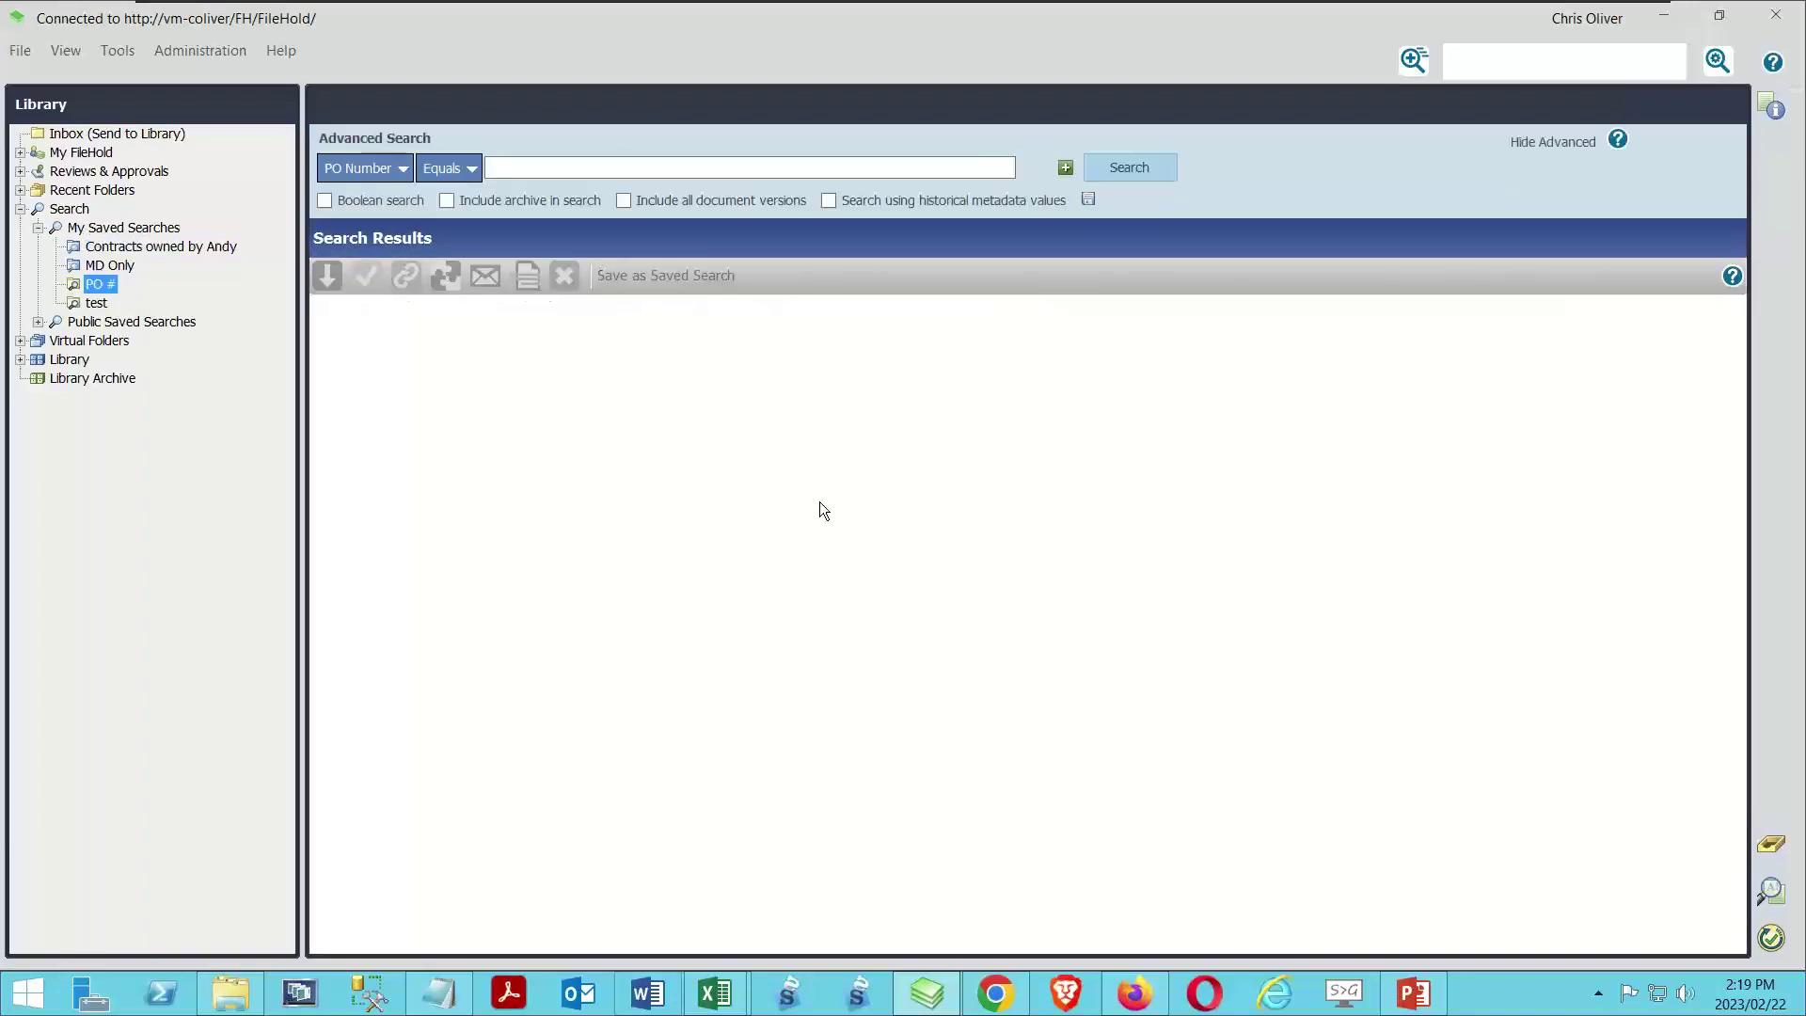
click(521, 171)
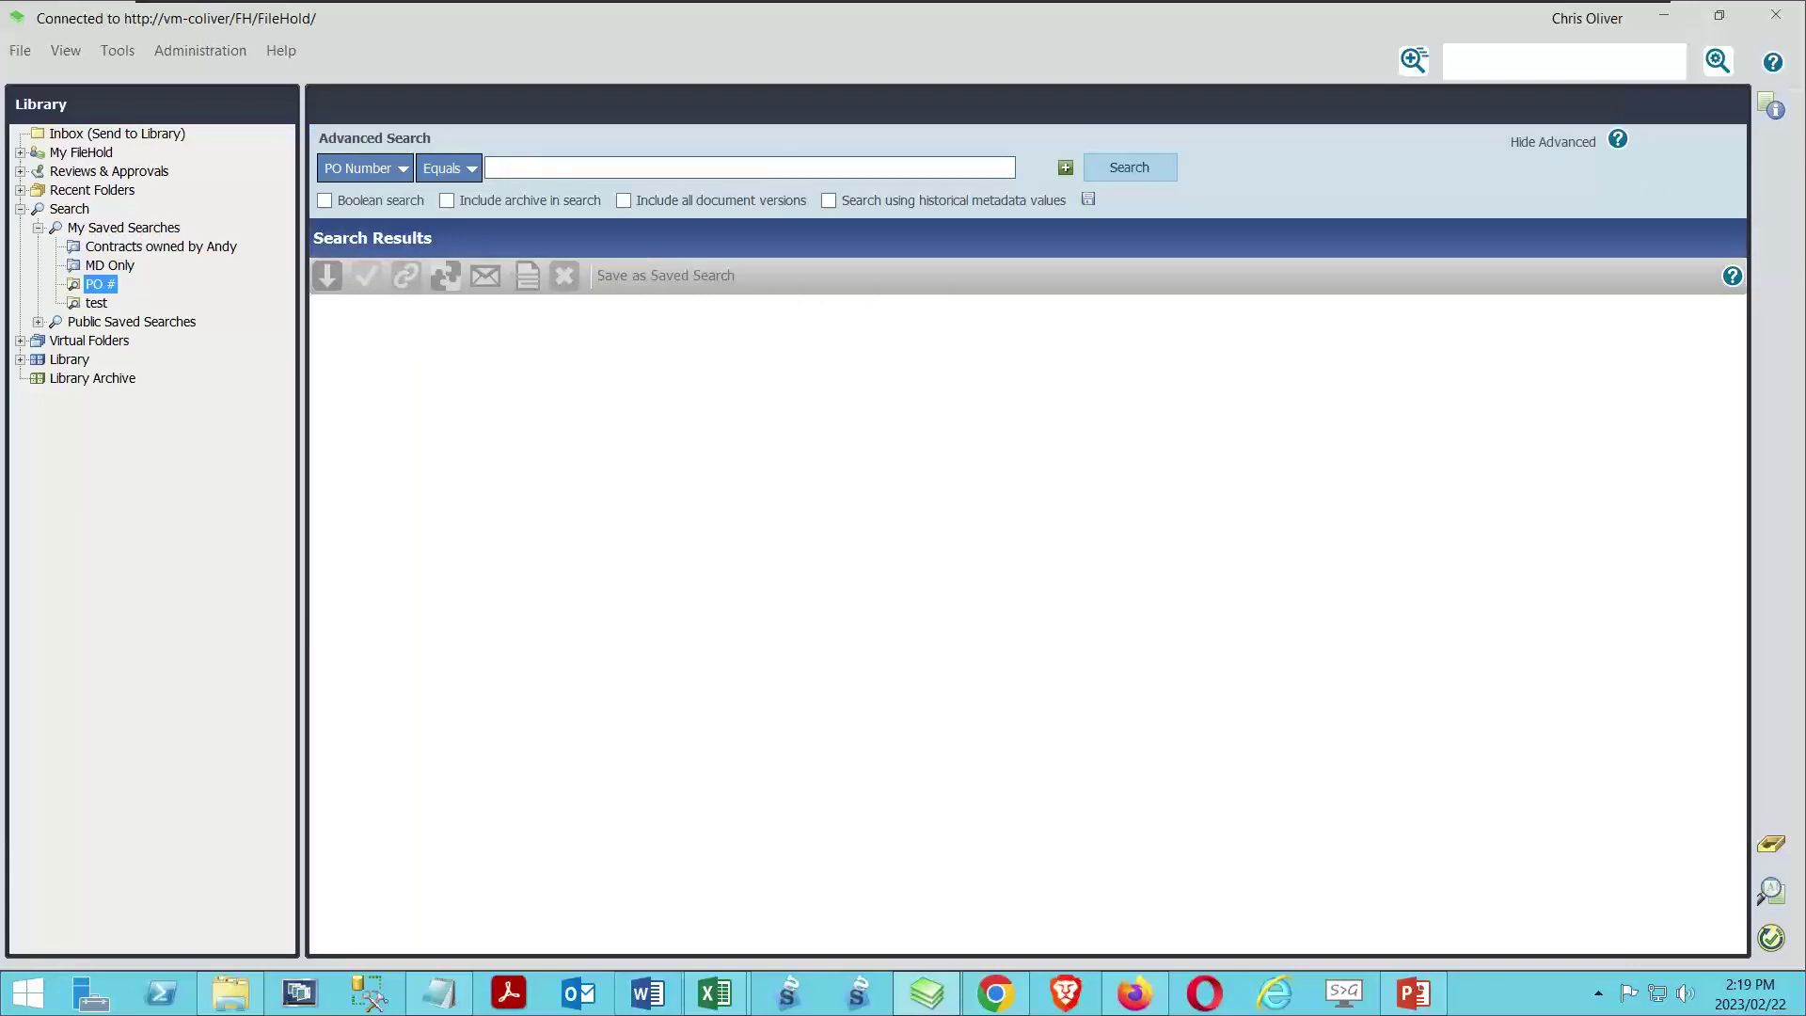
text(123456)
key(Return)
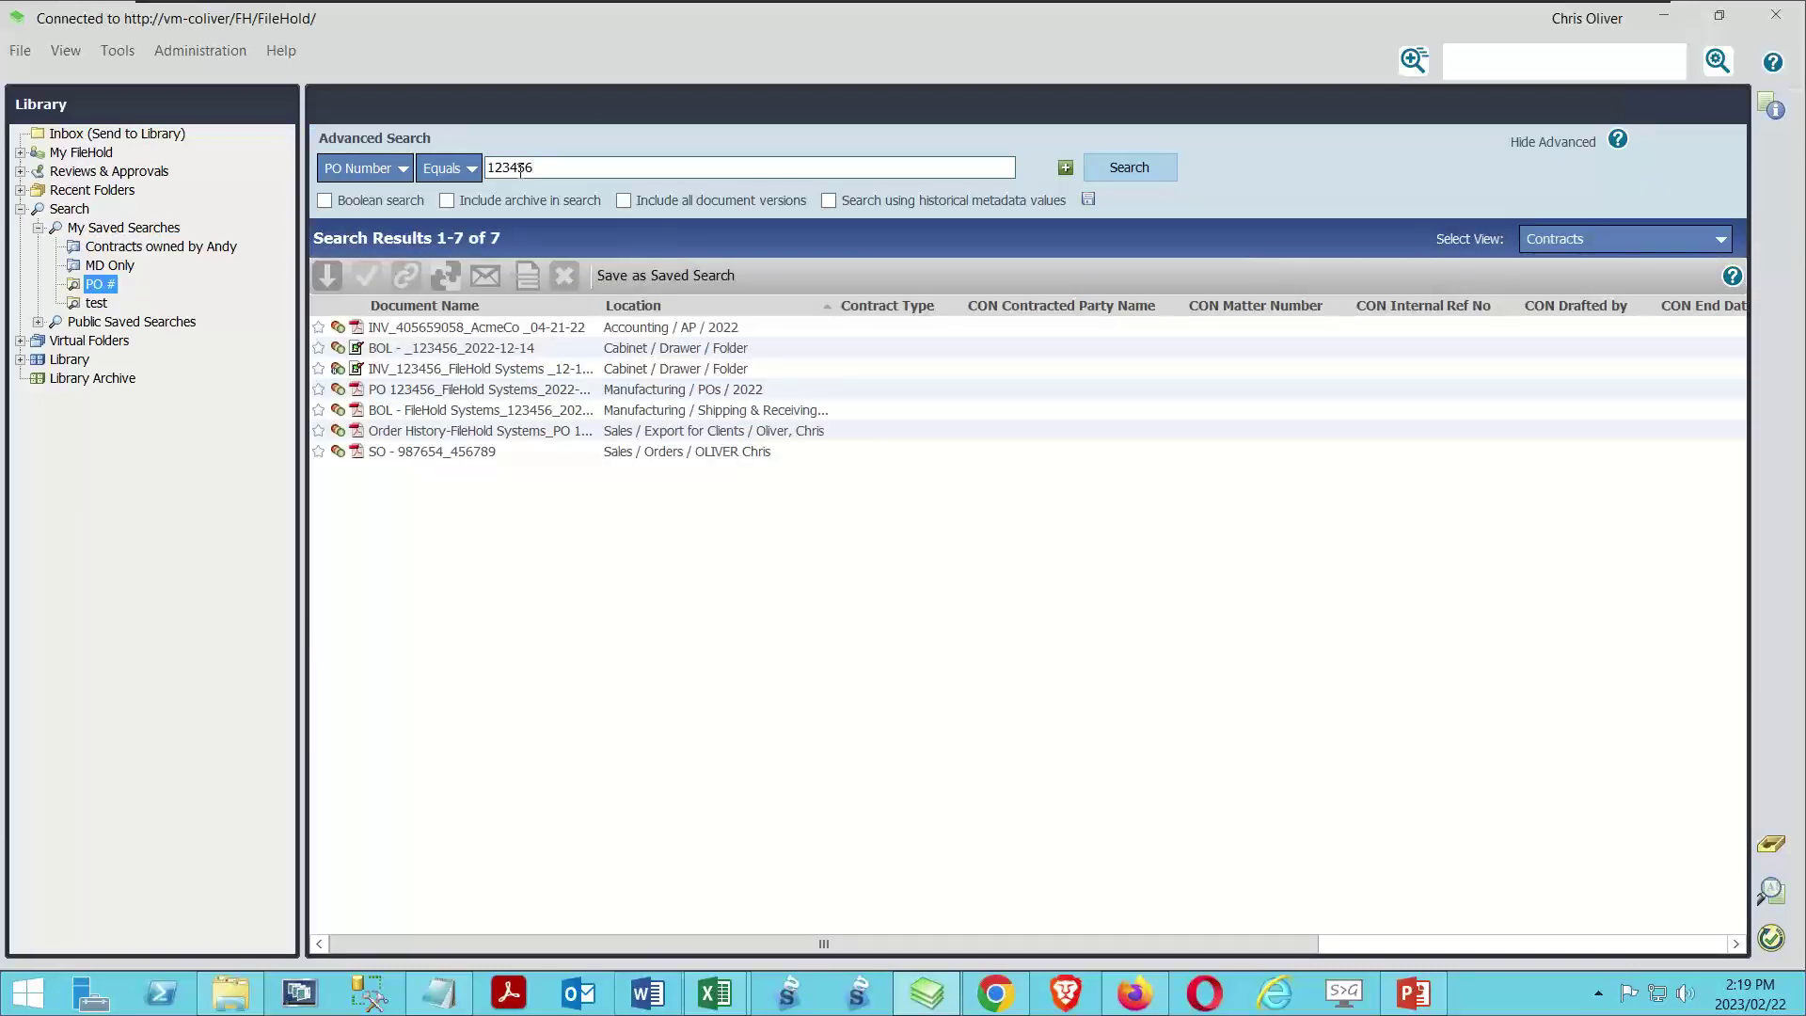
click(1599, 241)
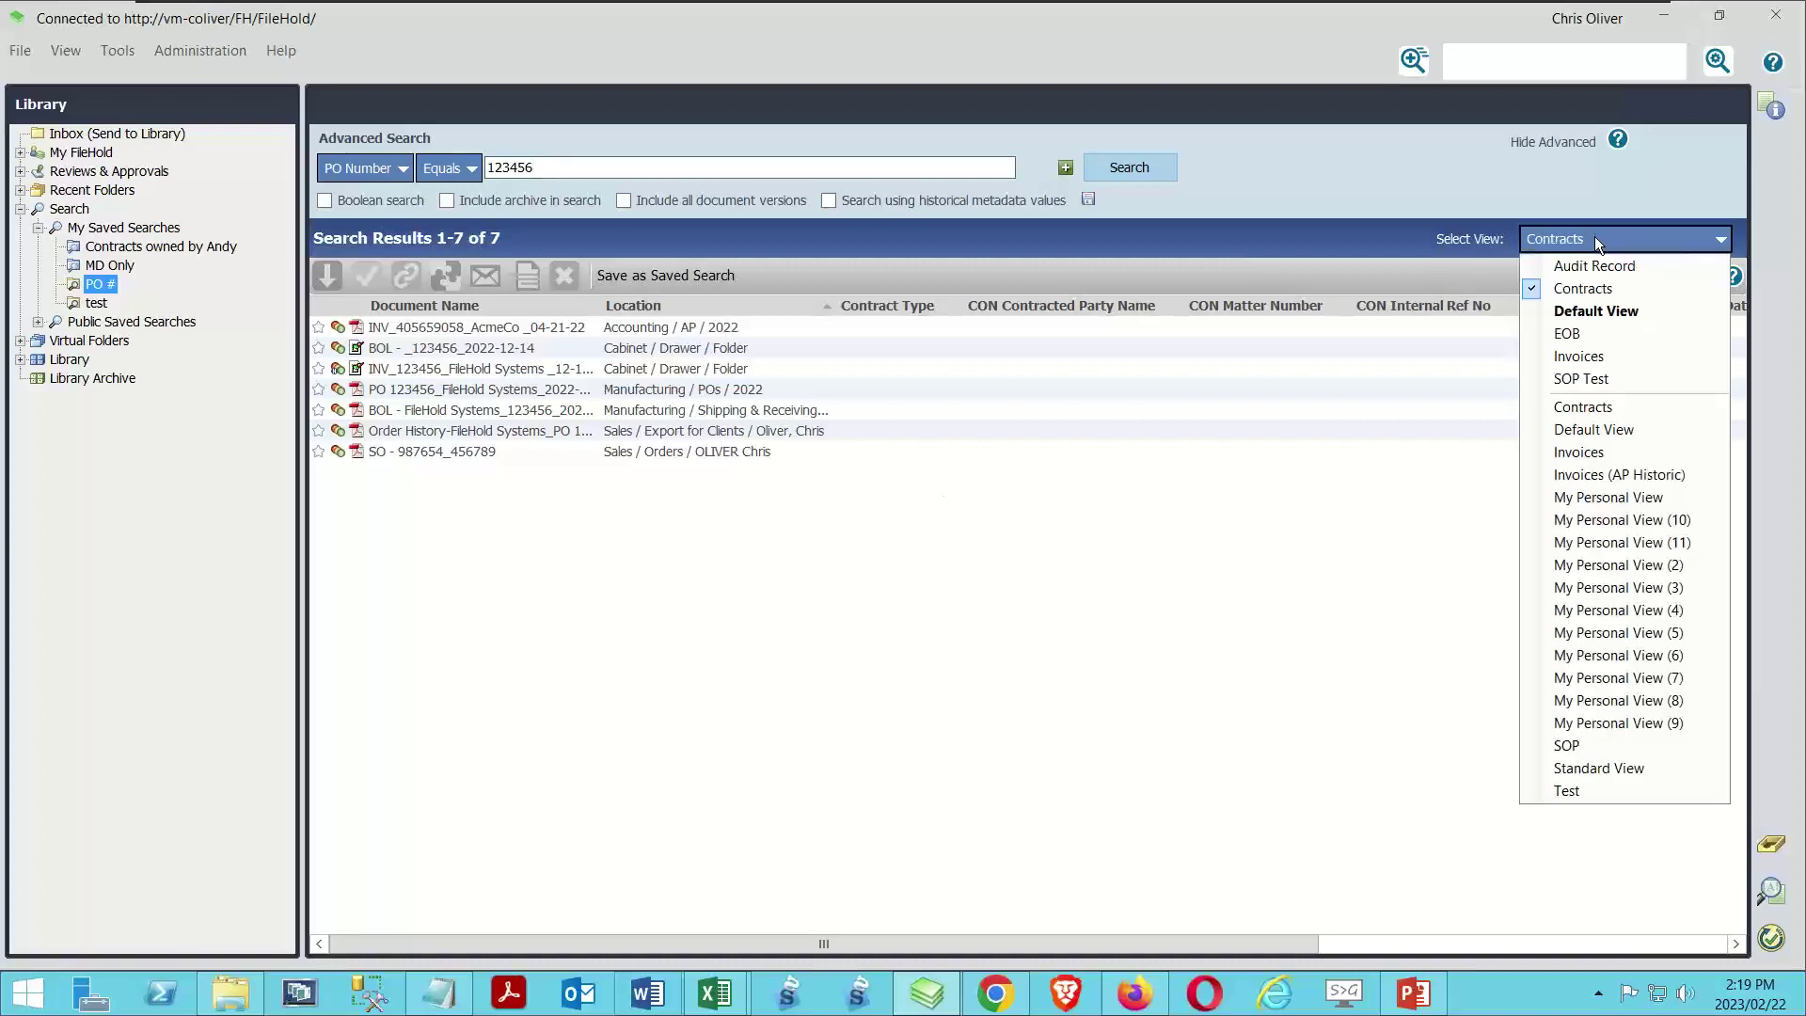
click(1590, 311)
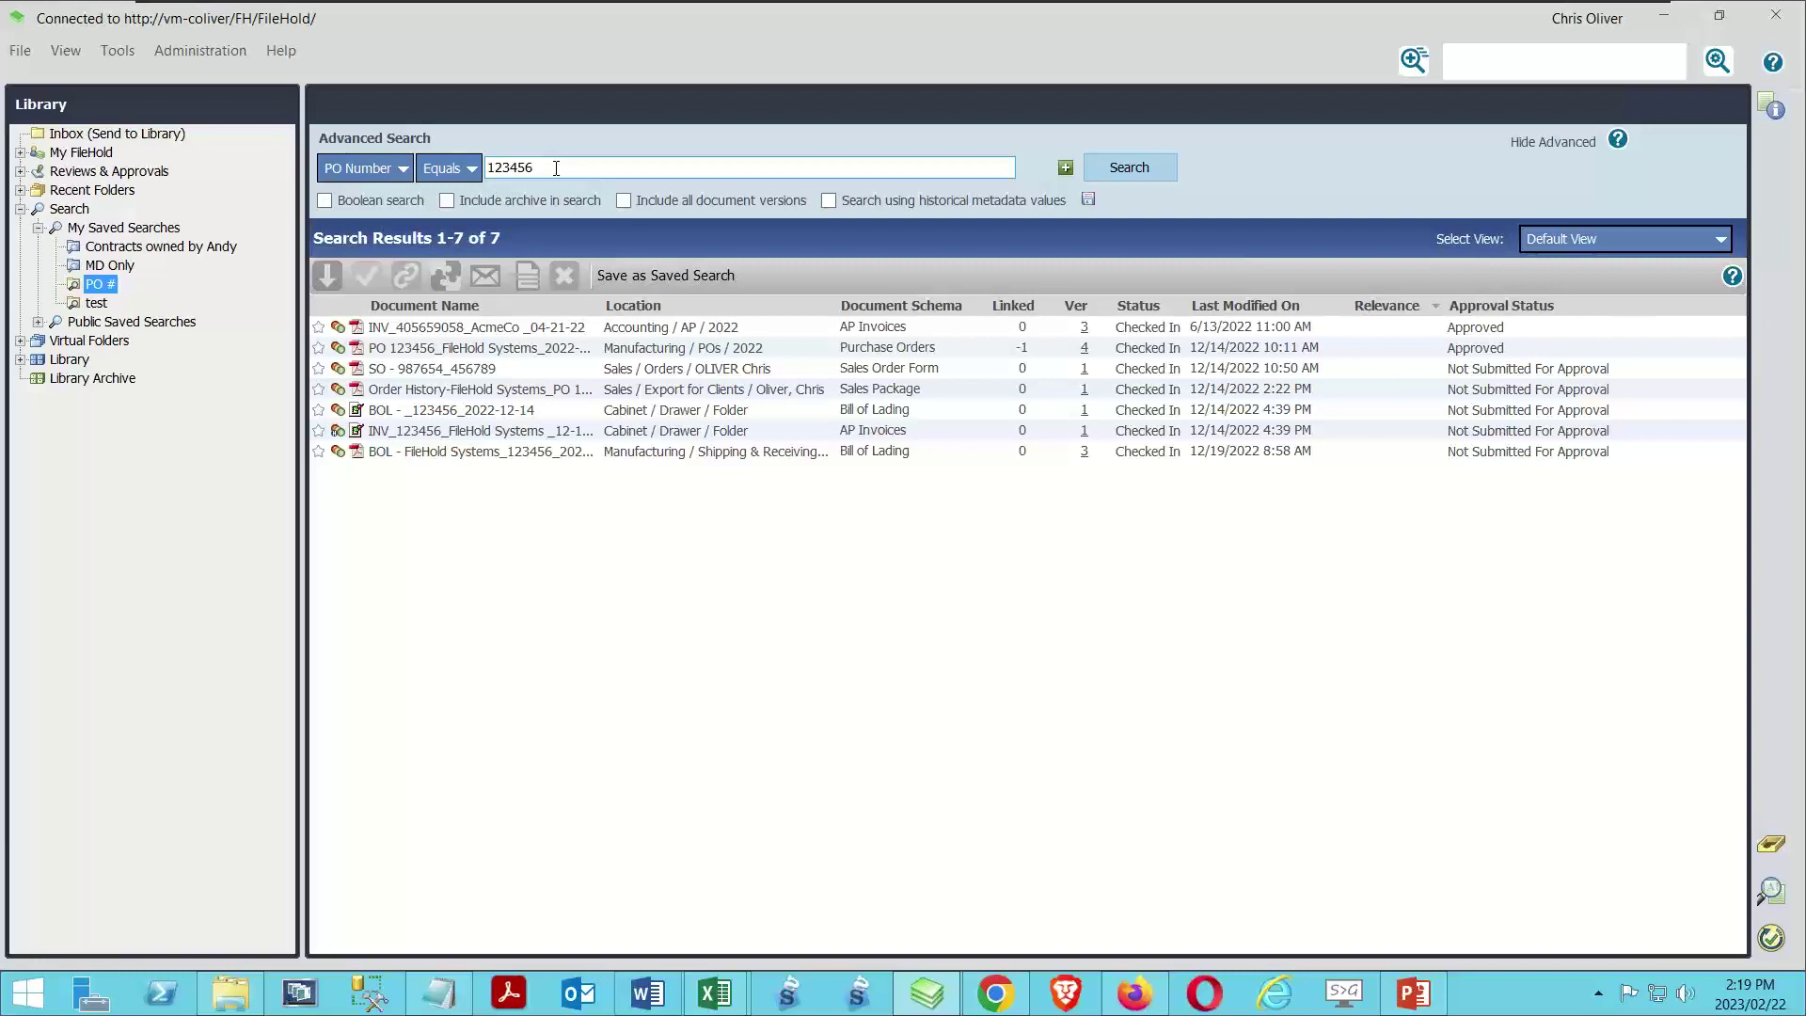
Try to export all the documents in the search results to a local folder.
click(436, 328)
shift+click(443, 452)
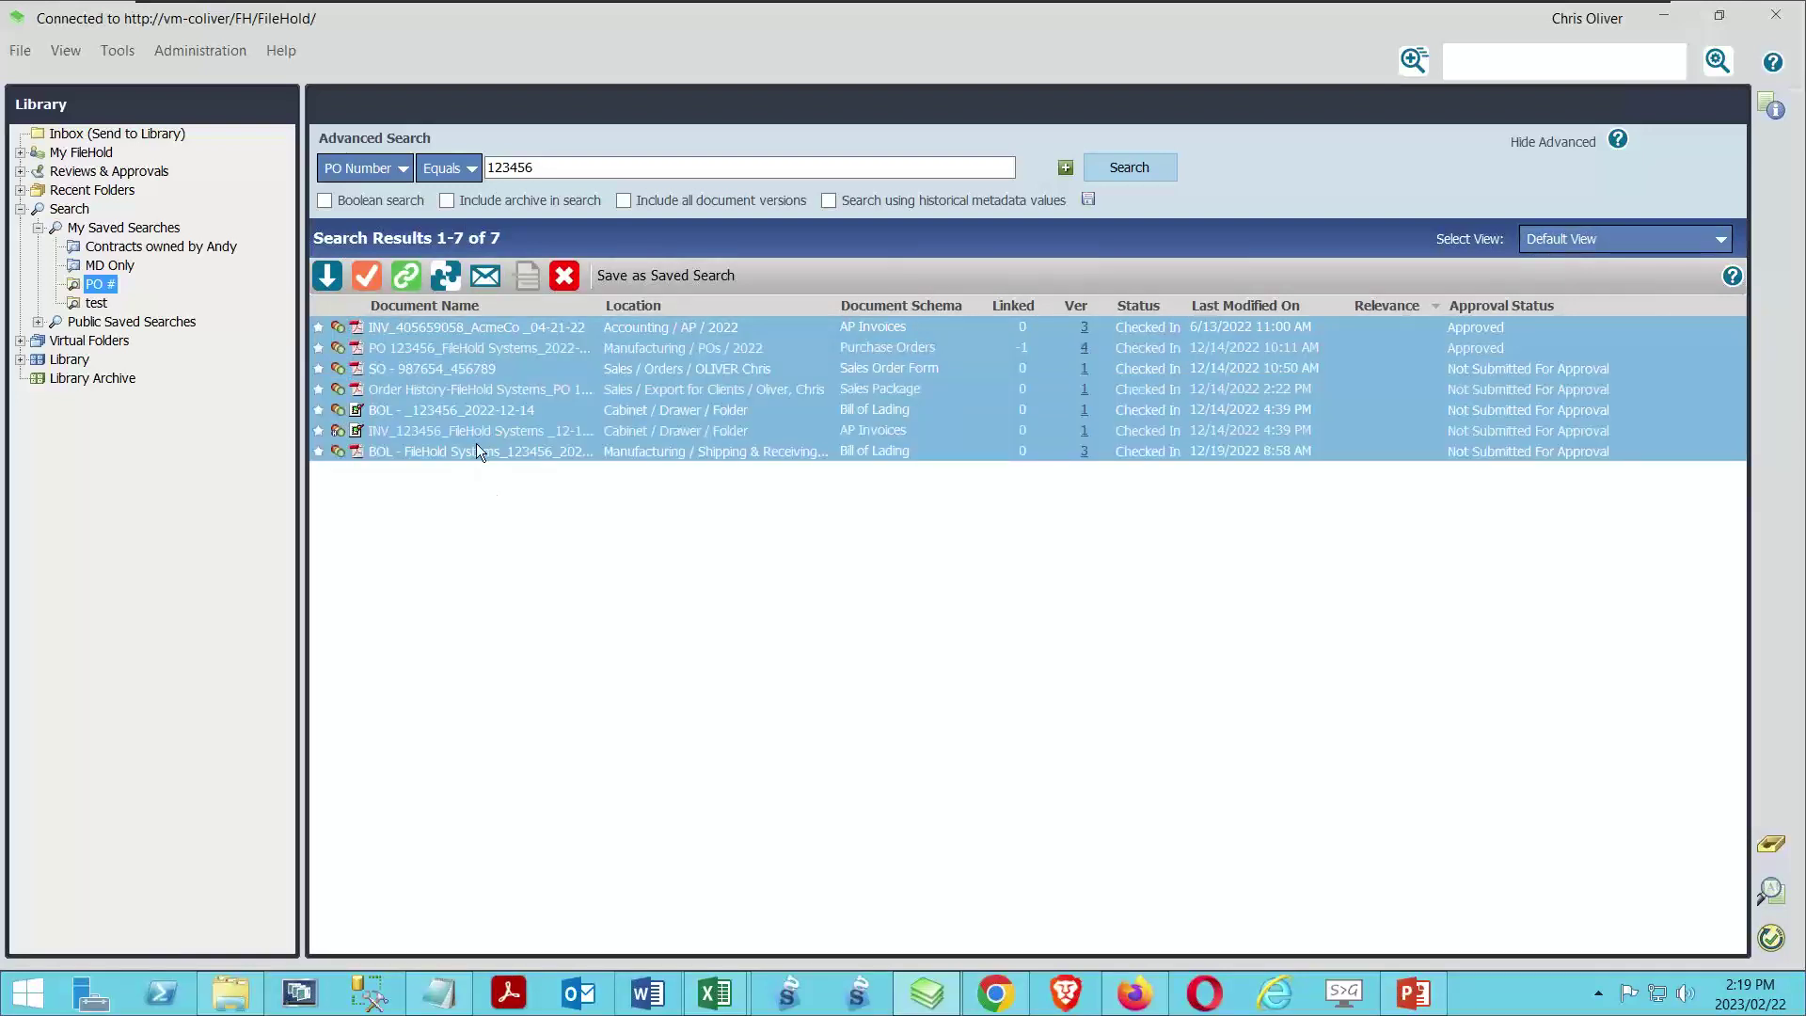
right_click(479, 454)
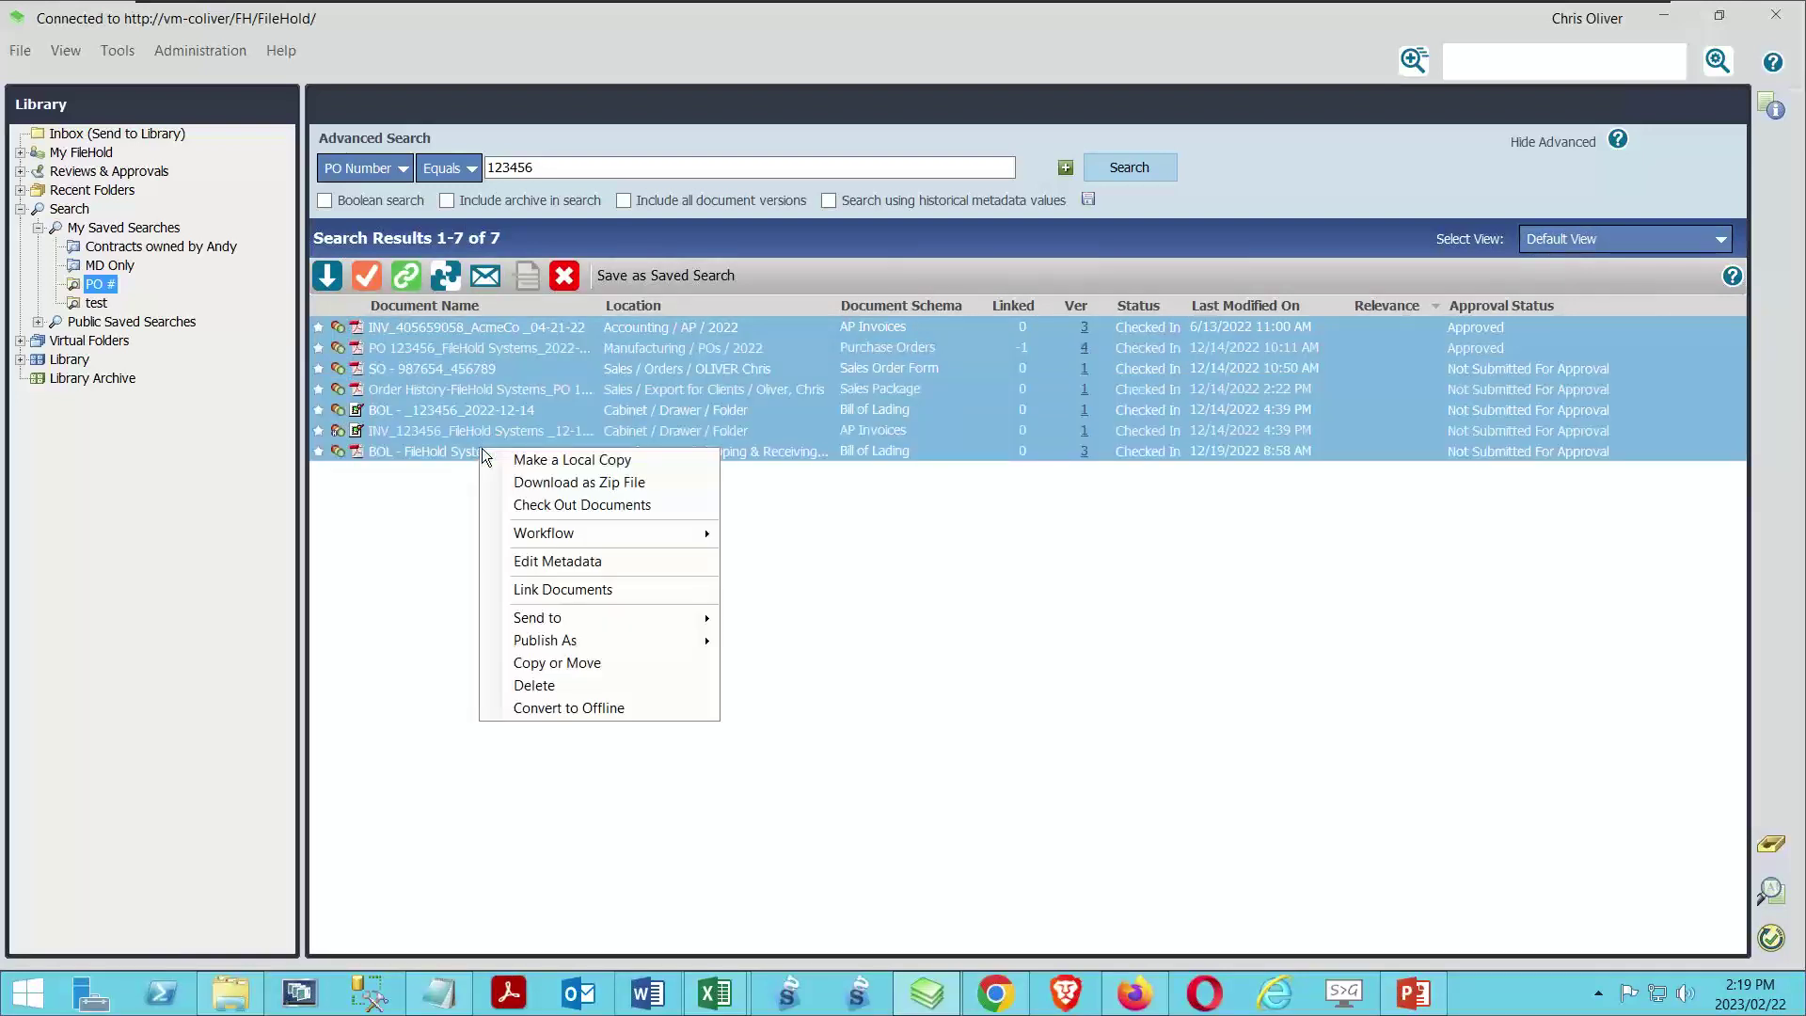
mouse_move(556, 626)
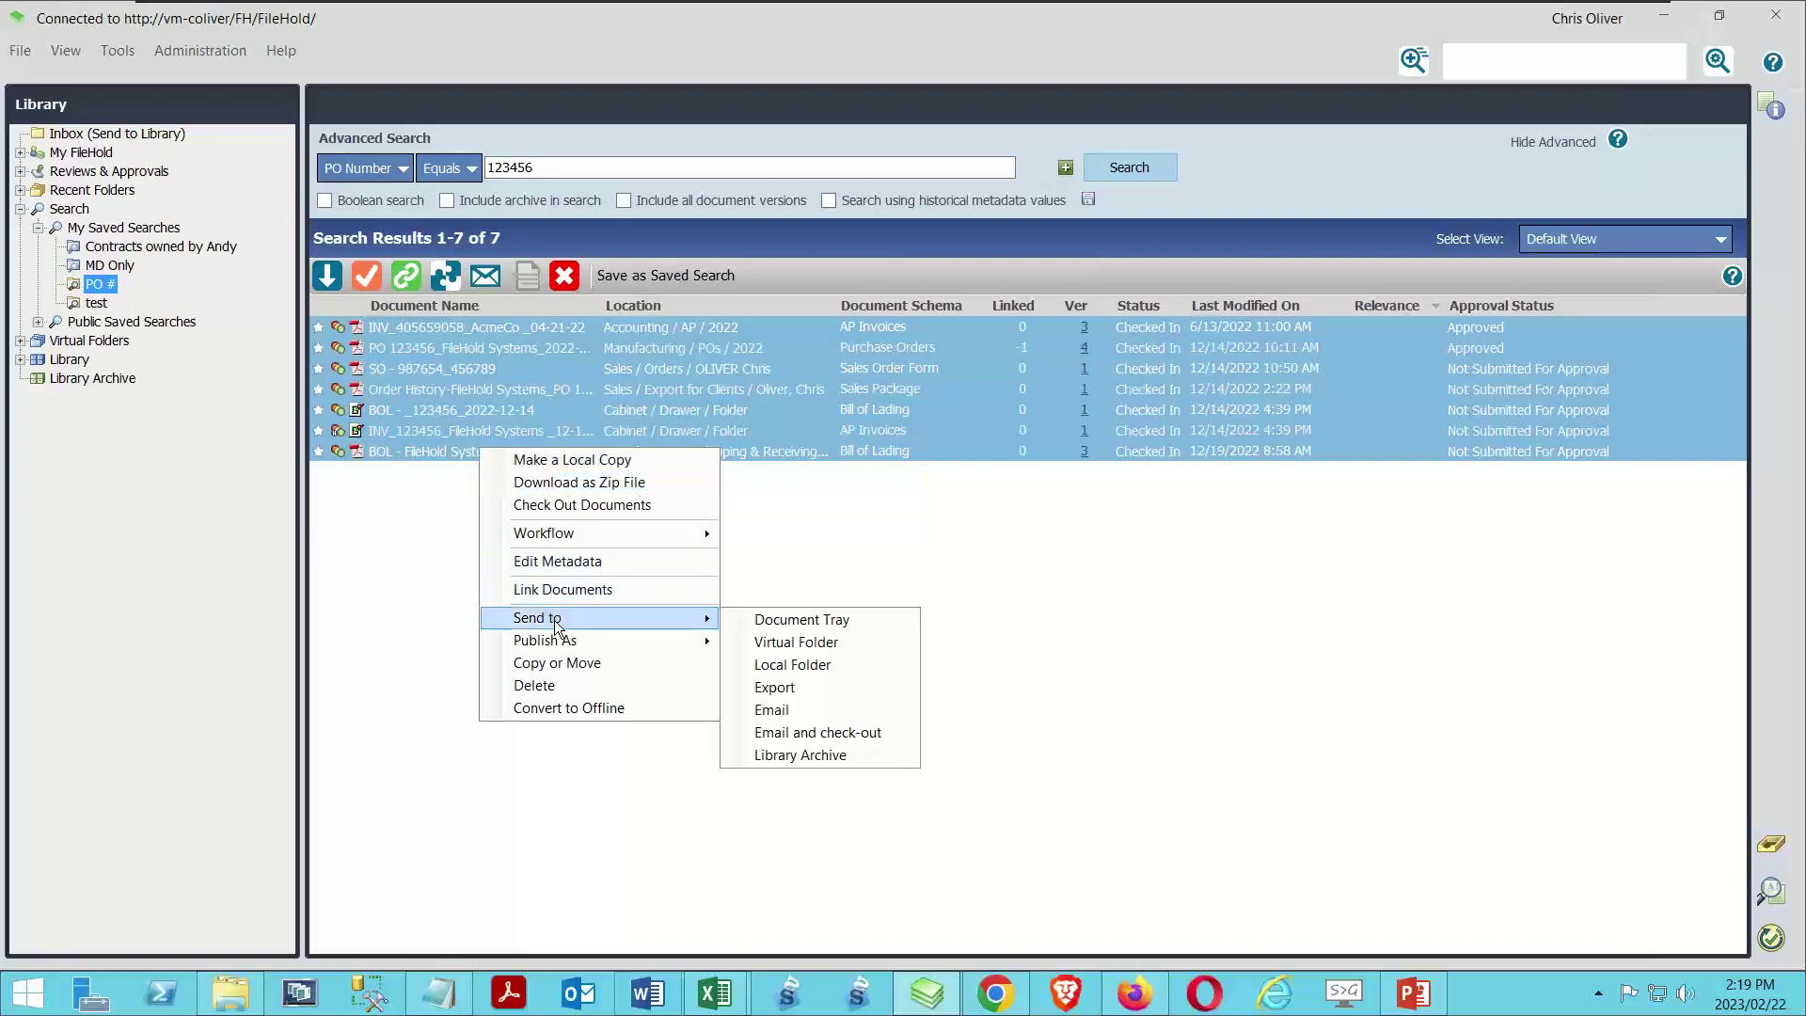
click(804, 688)
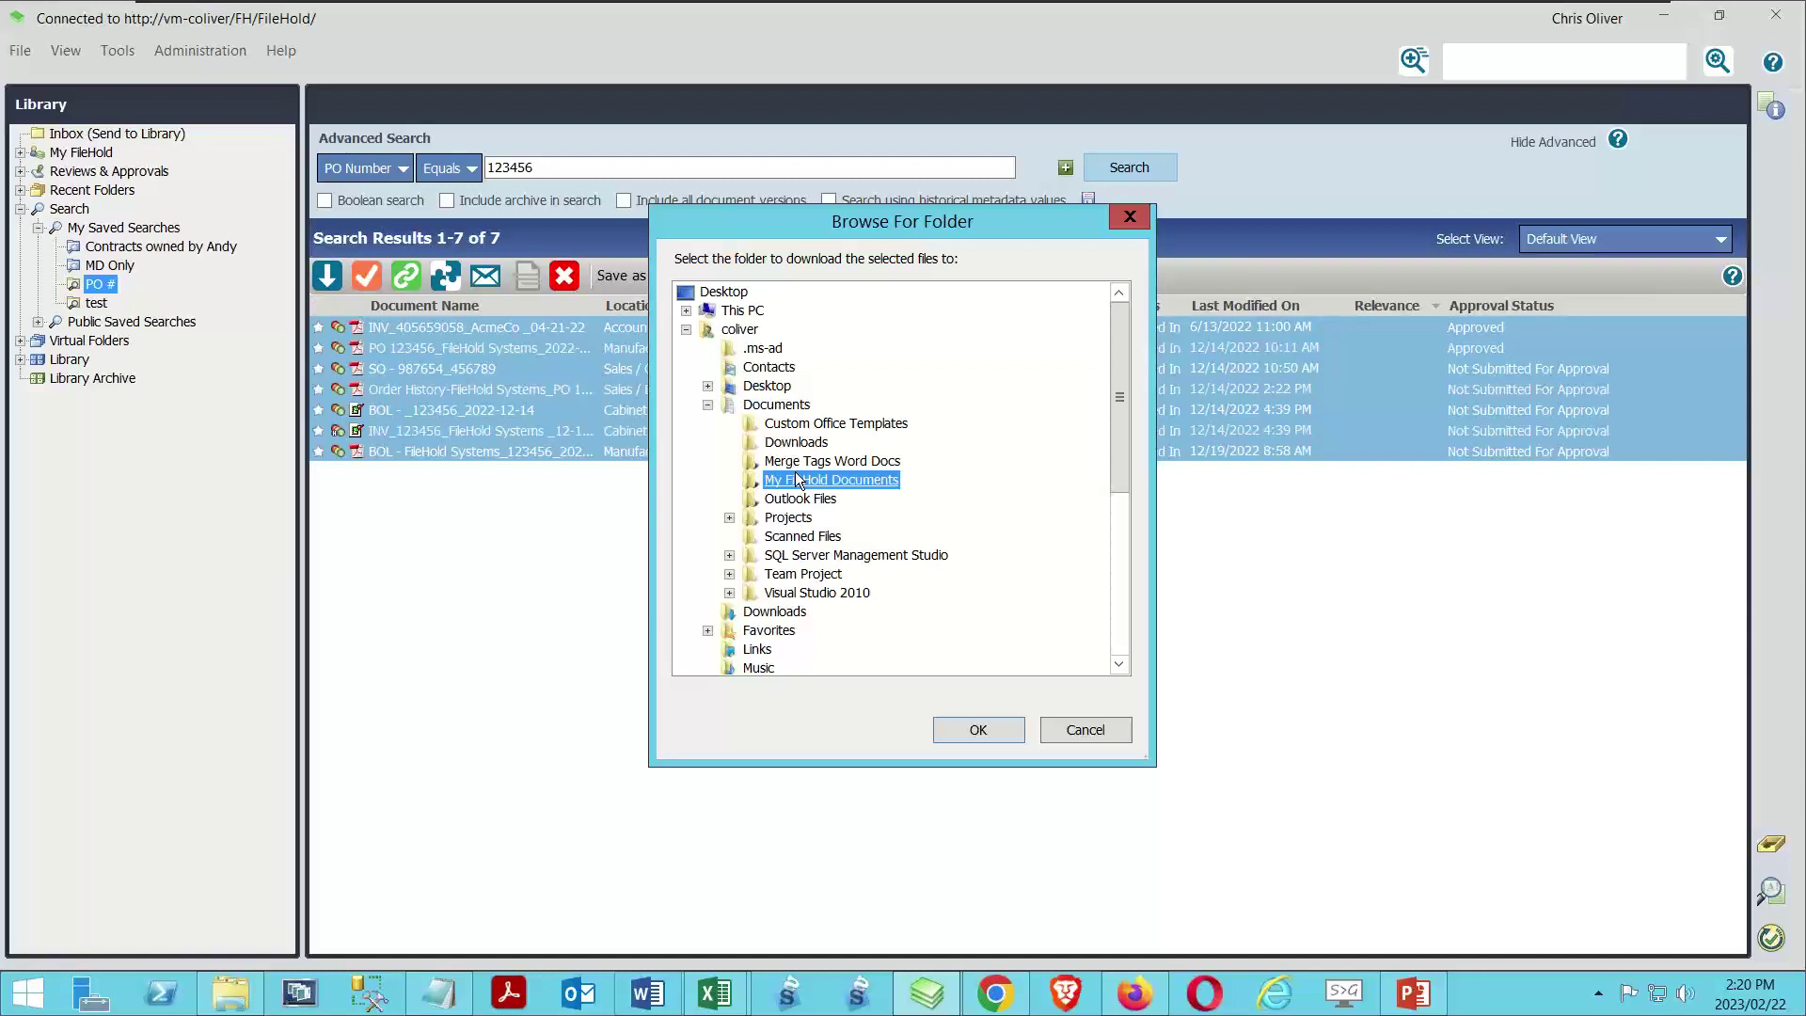
click(1088, 730)
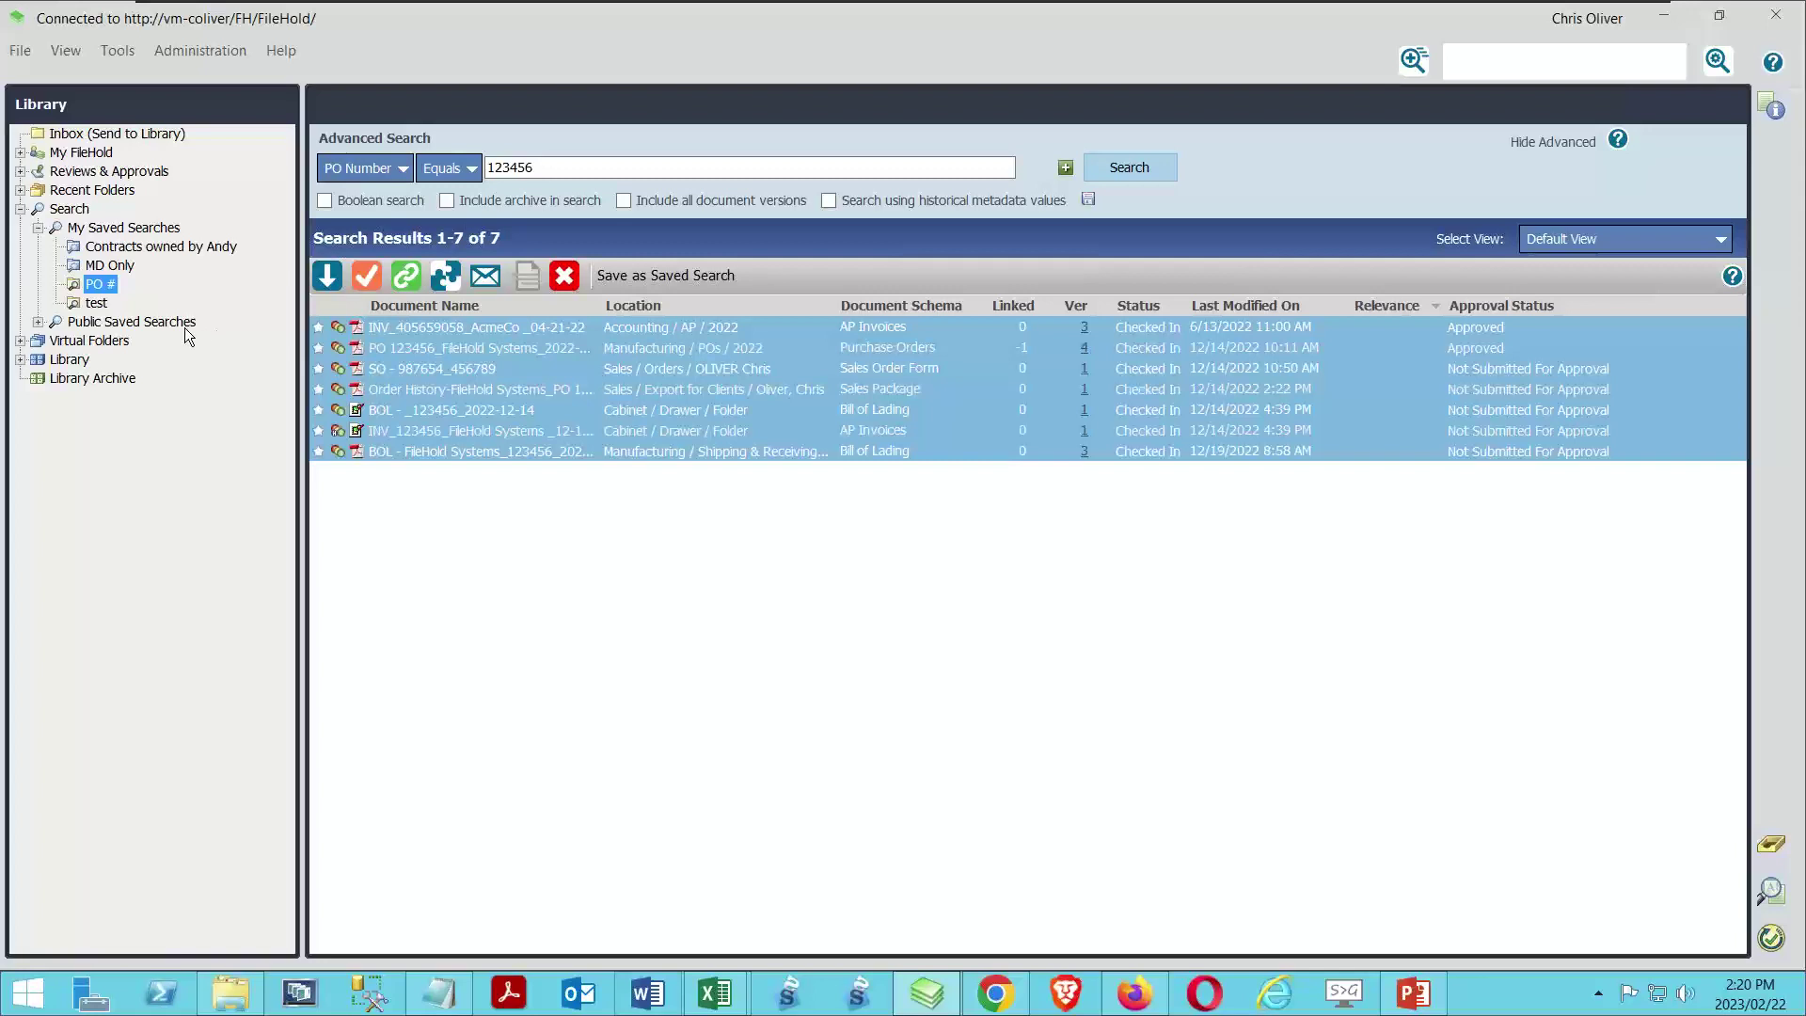
Add a personal virtual folder under My Virtual Folders, named with a person's first name, and open it.
click(20, 340)
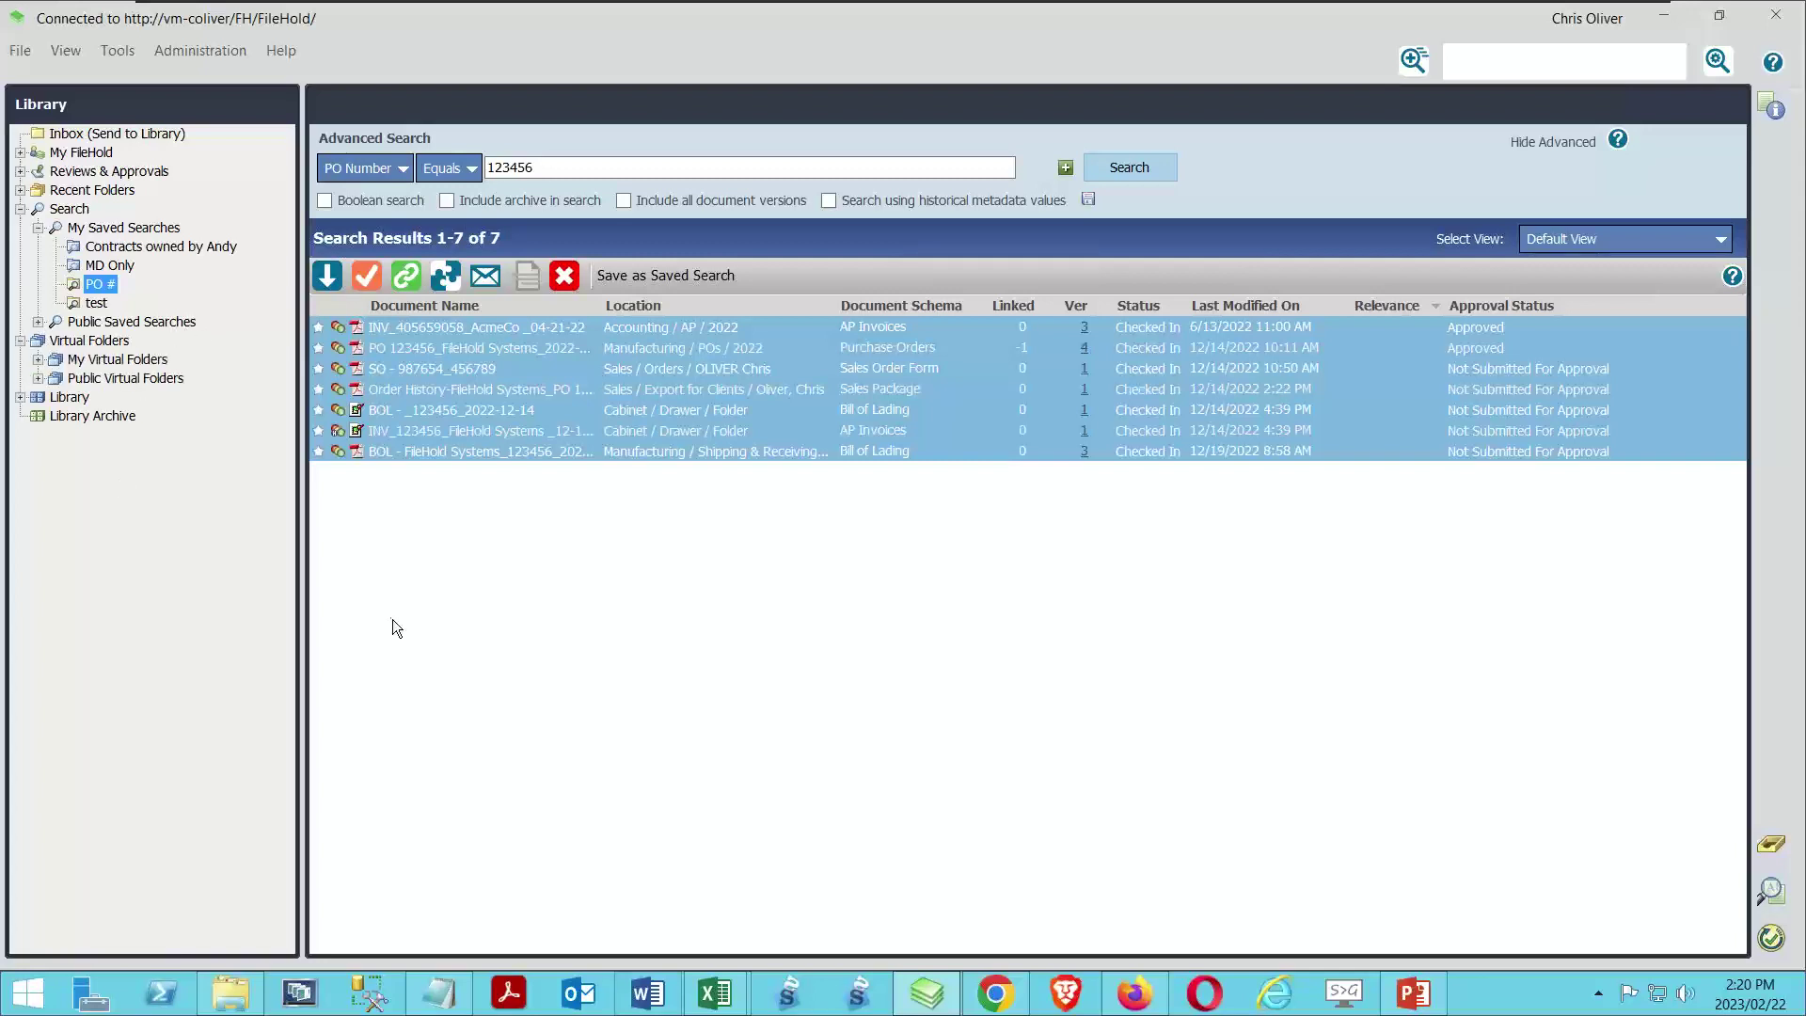
click(38, 359)
right_click(132, 360)
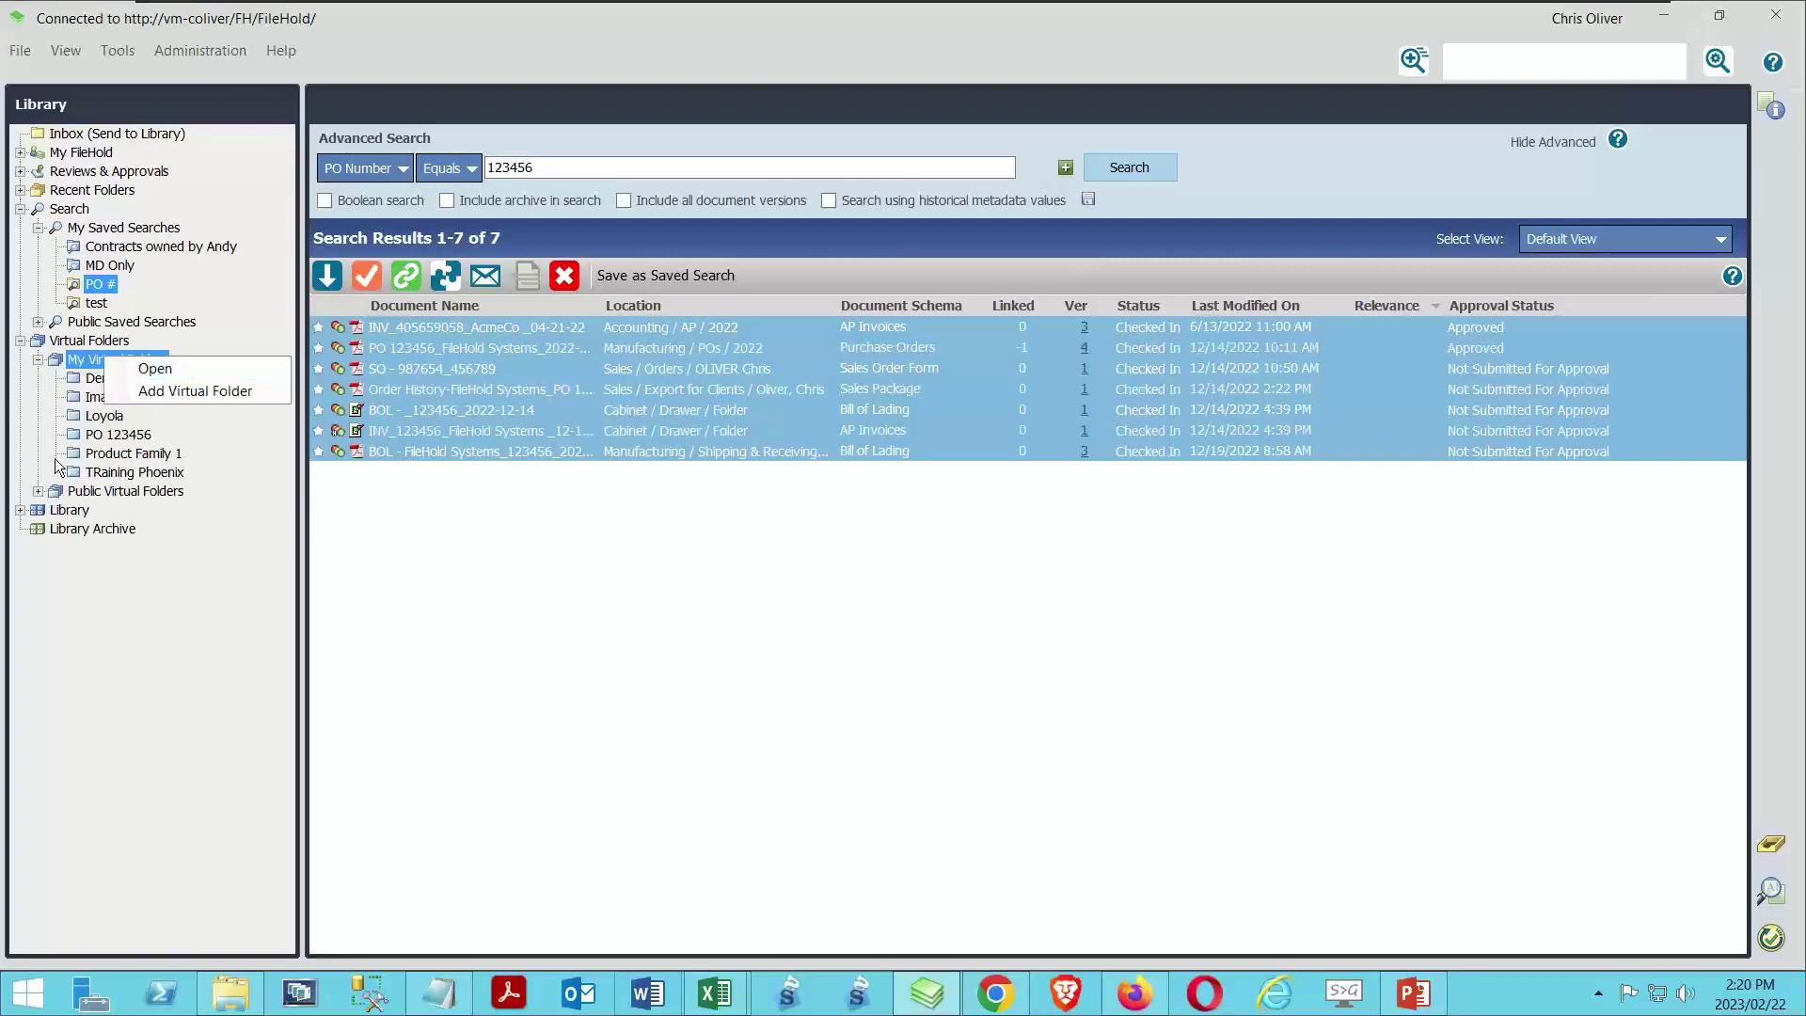
click(165, 394)
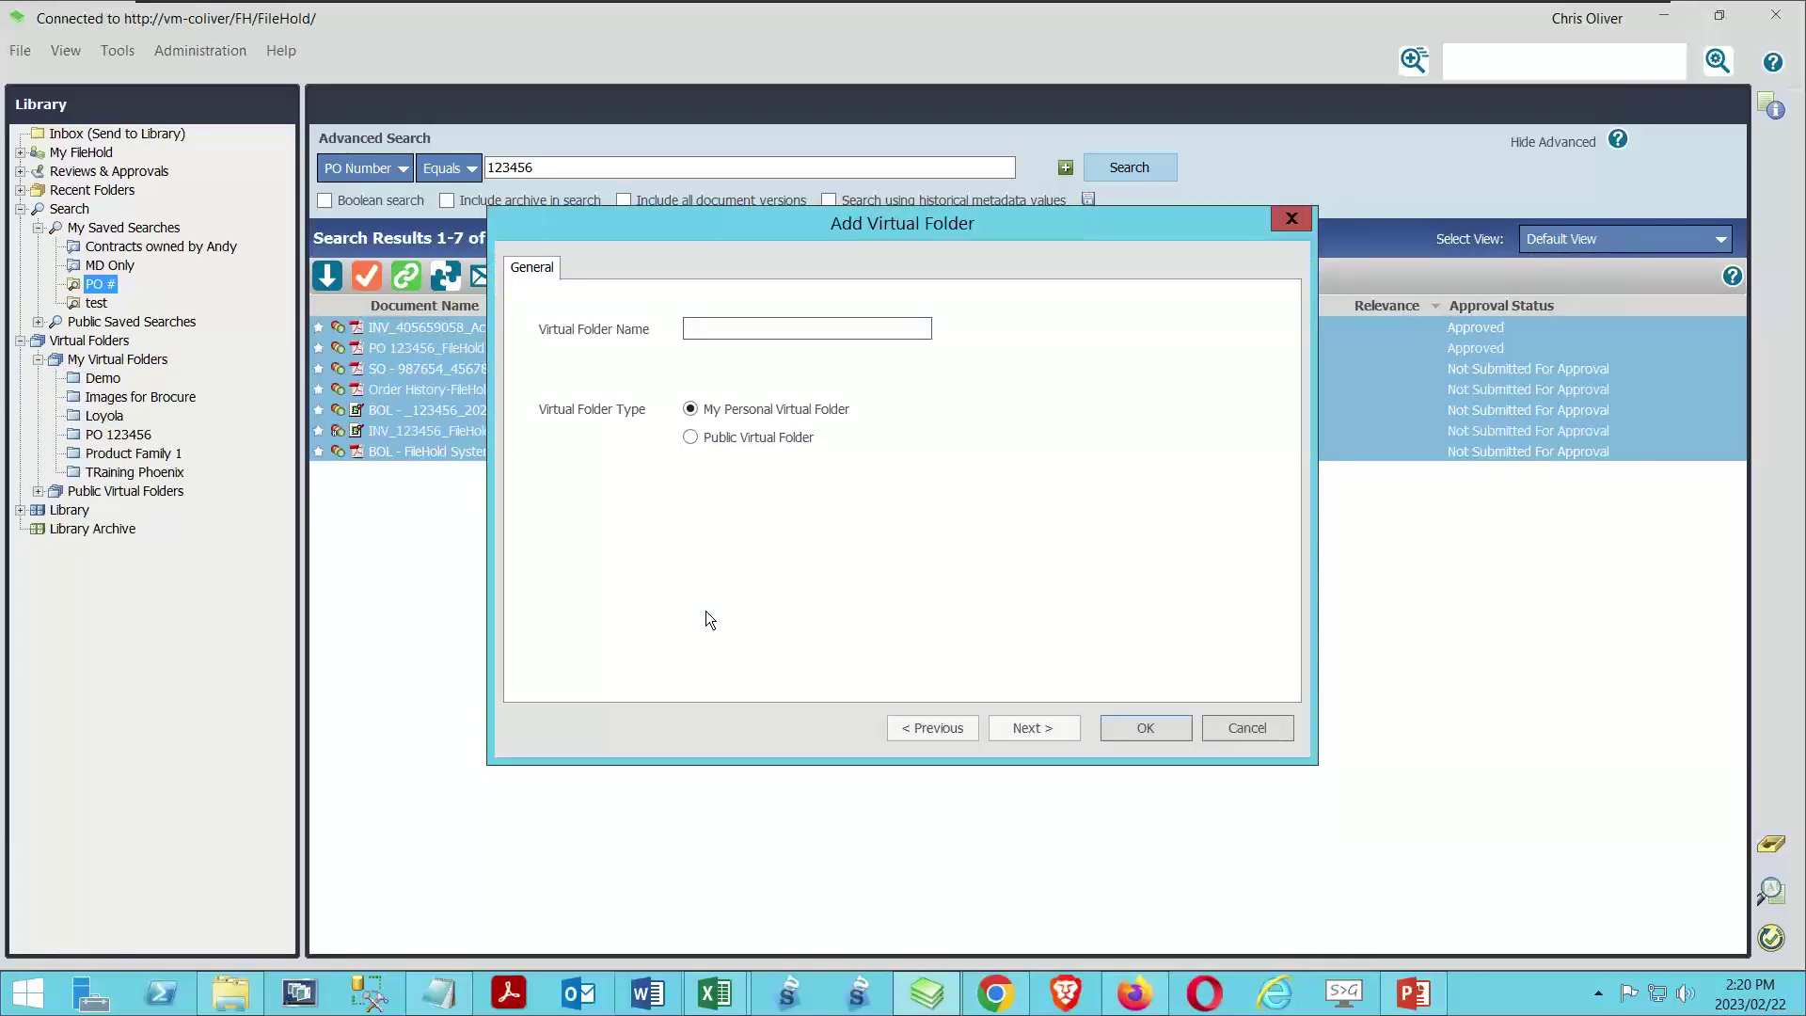
text(Jenny)
click(1113, 748)
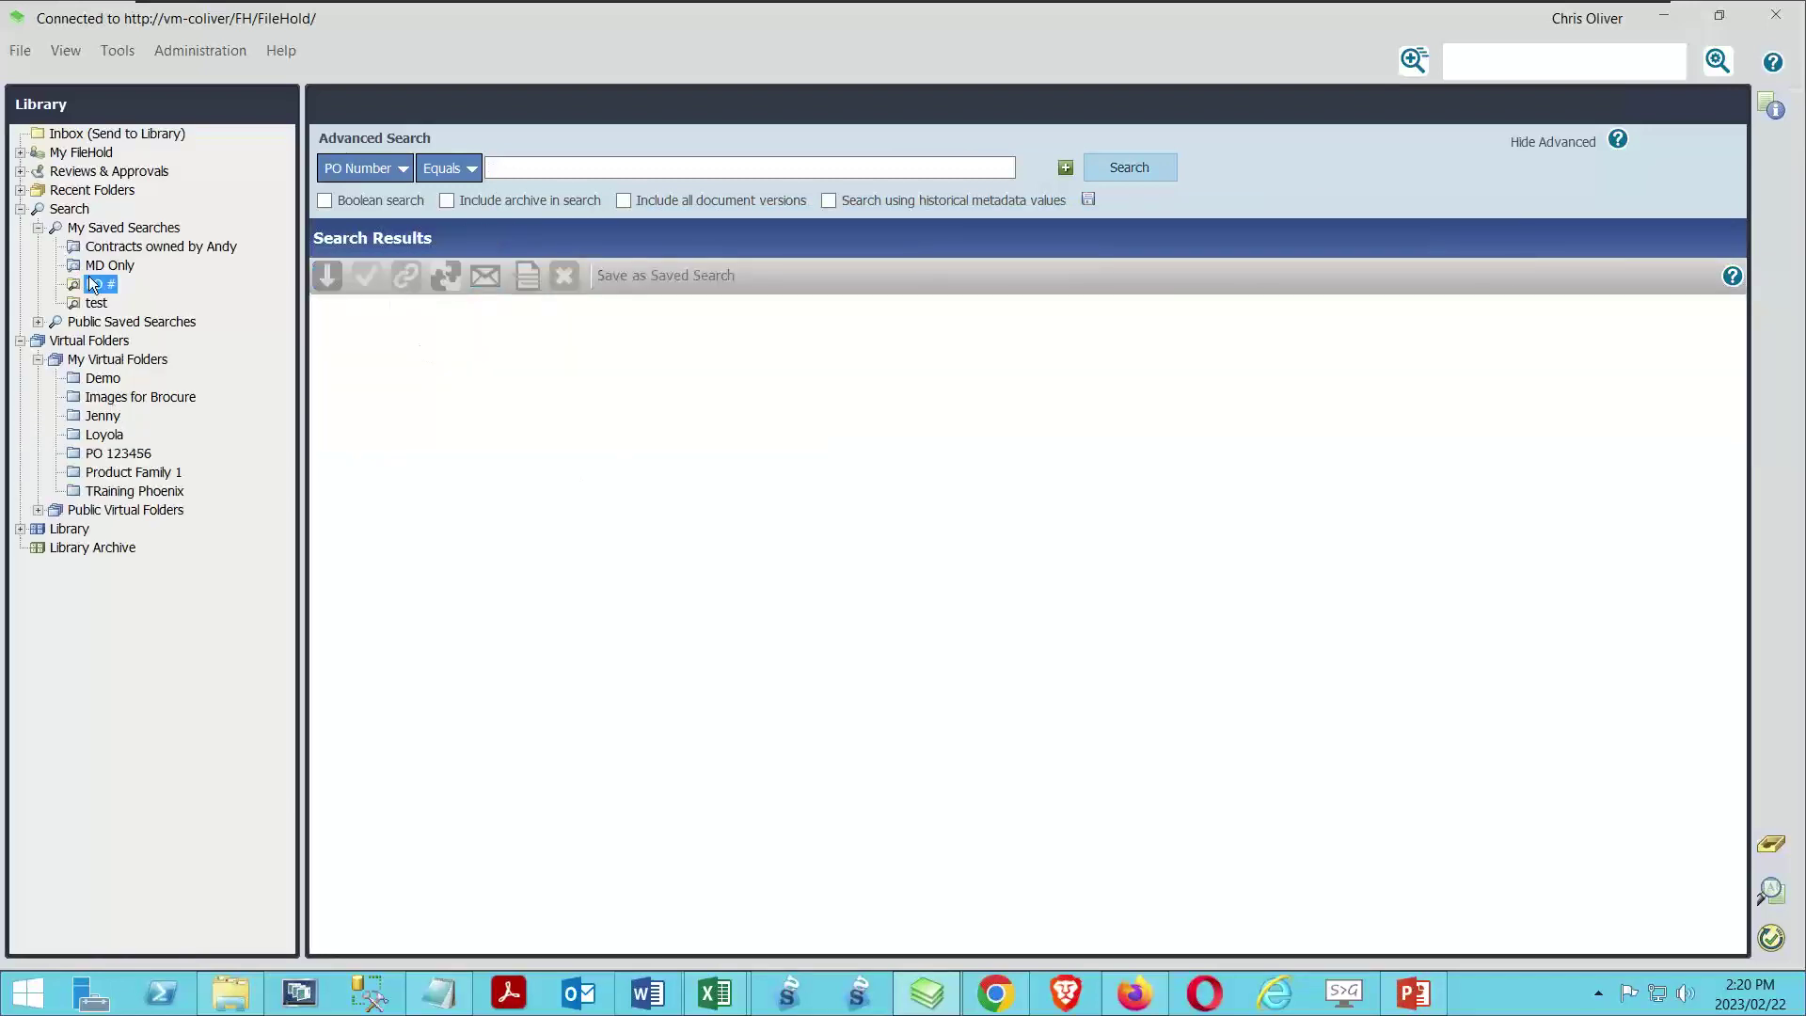
click(101, 416)
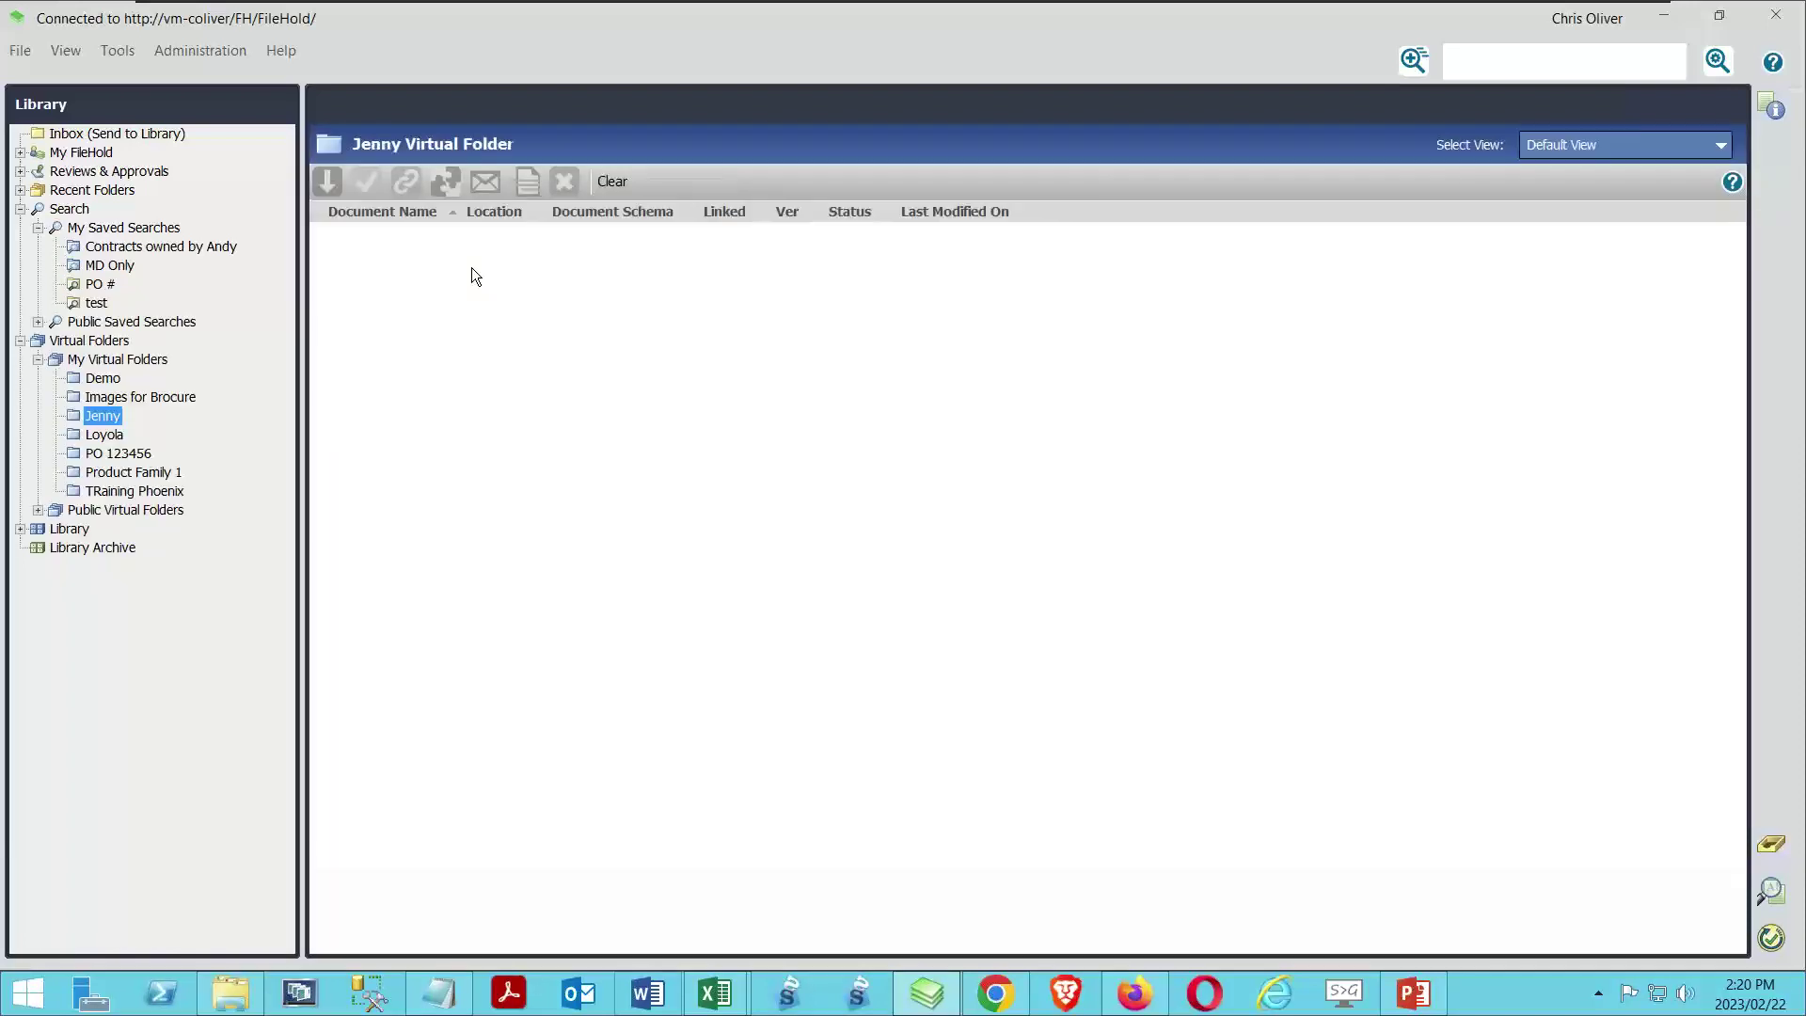
Run the PO # saved search again for the purchase order number.
click(85, 282)
text(23456)
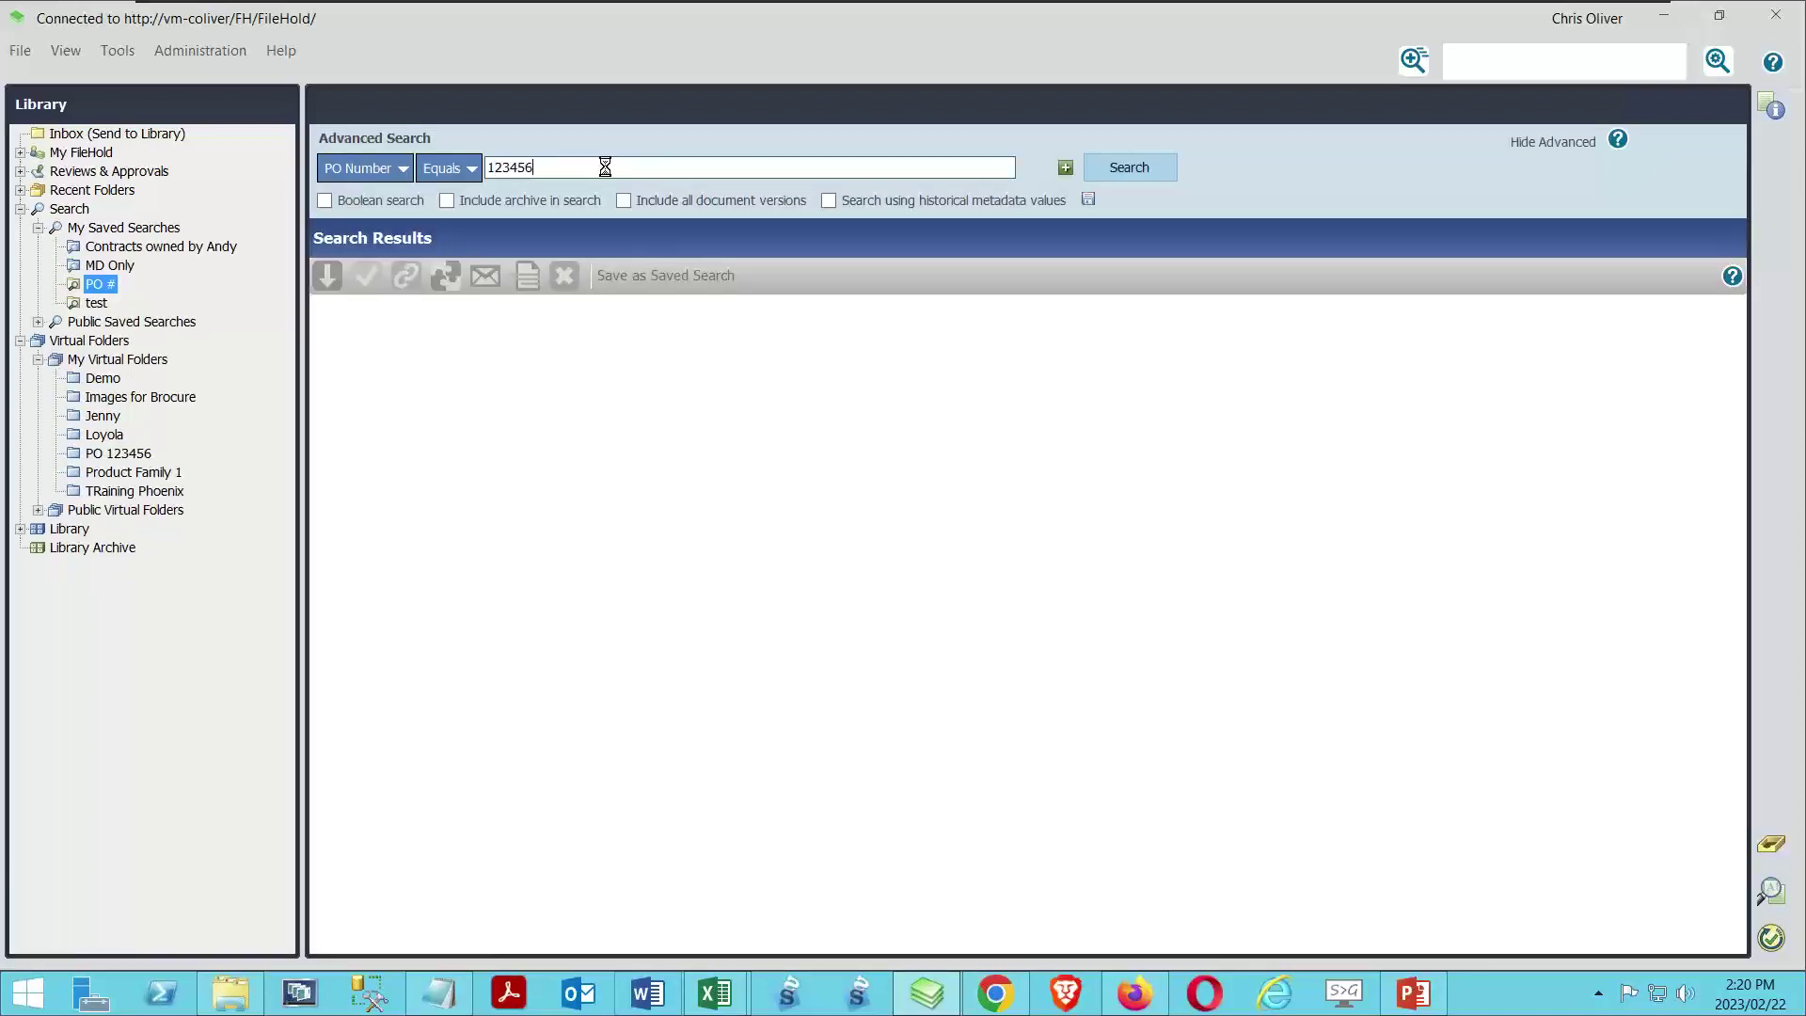
key(Return)
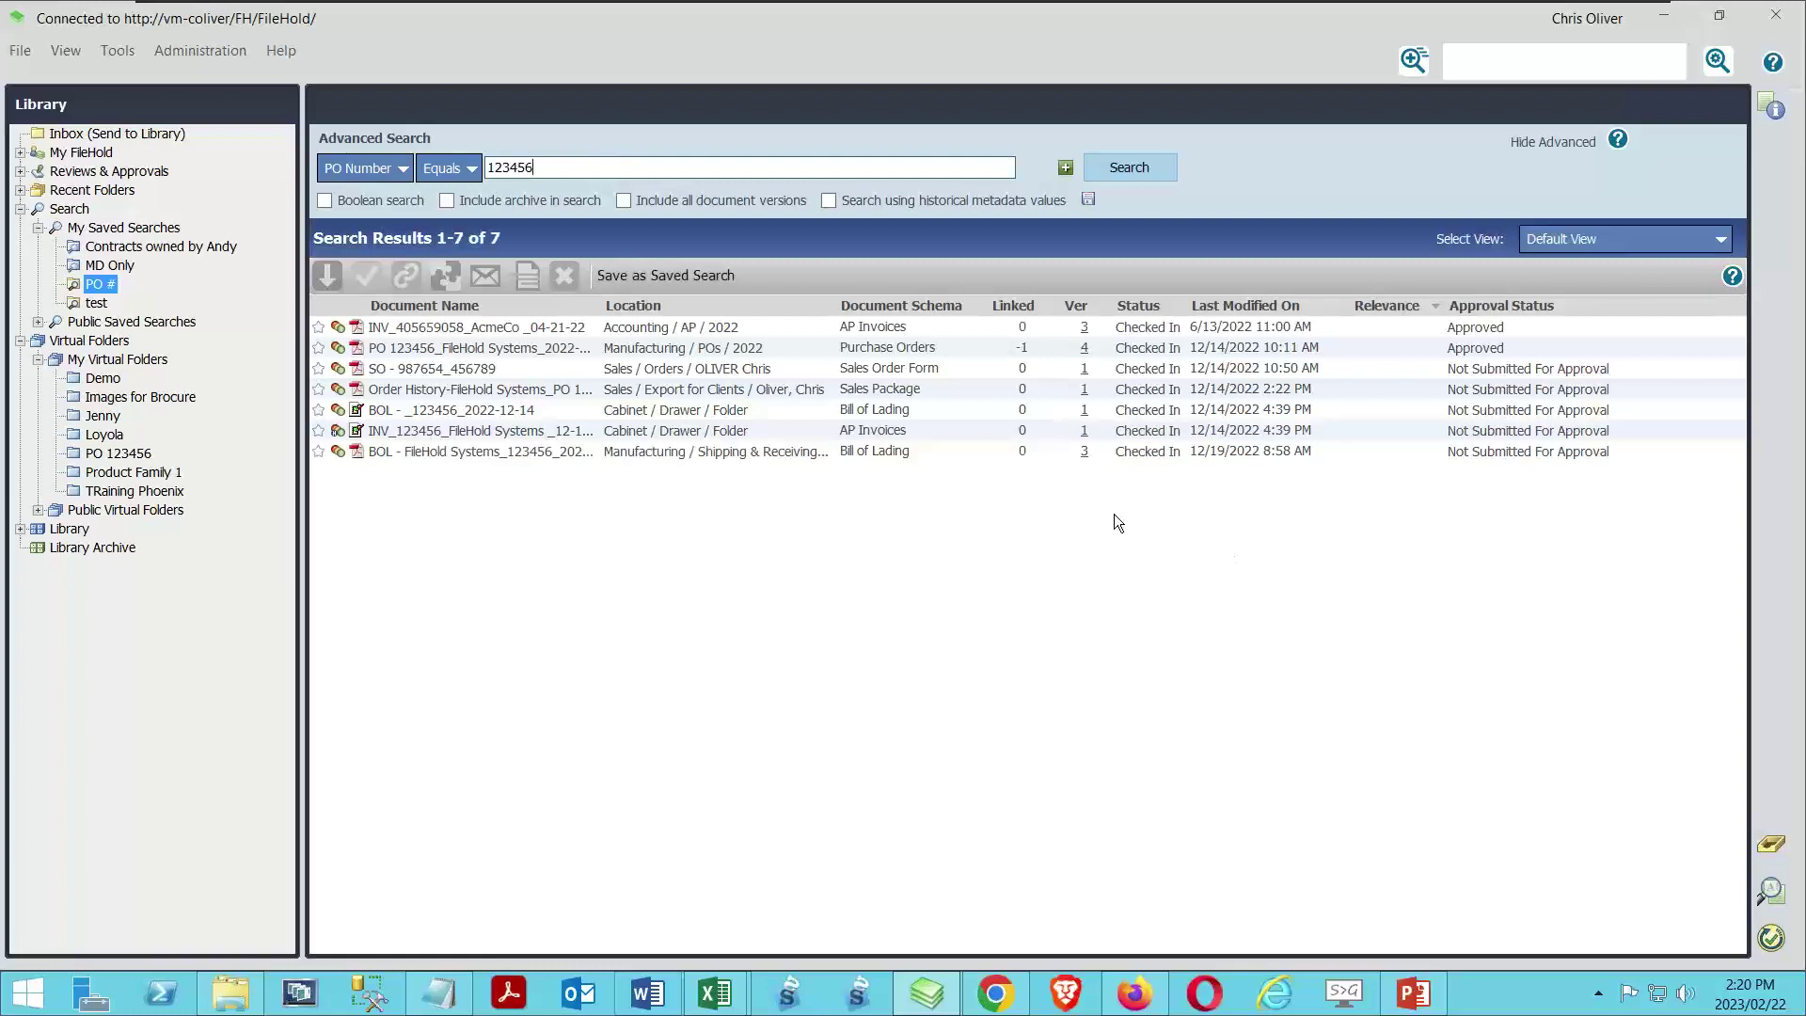
Add all the documents in the search results to the new personal virtual folder and open that folder.
click(469, 331)
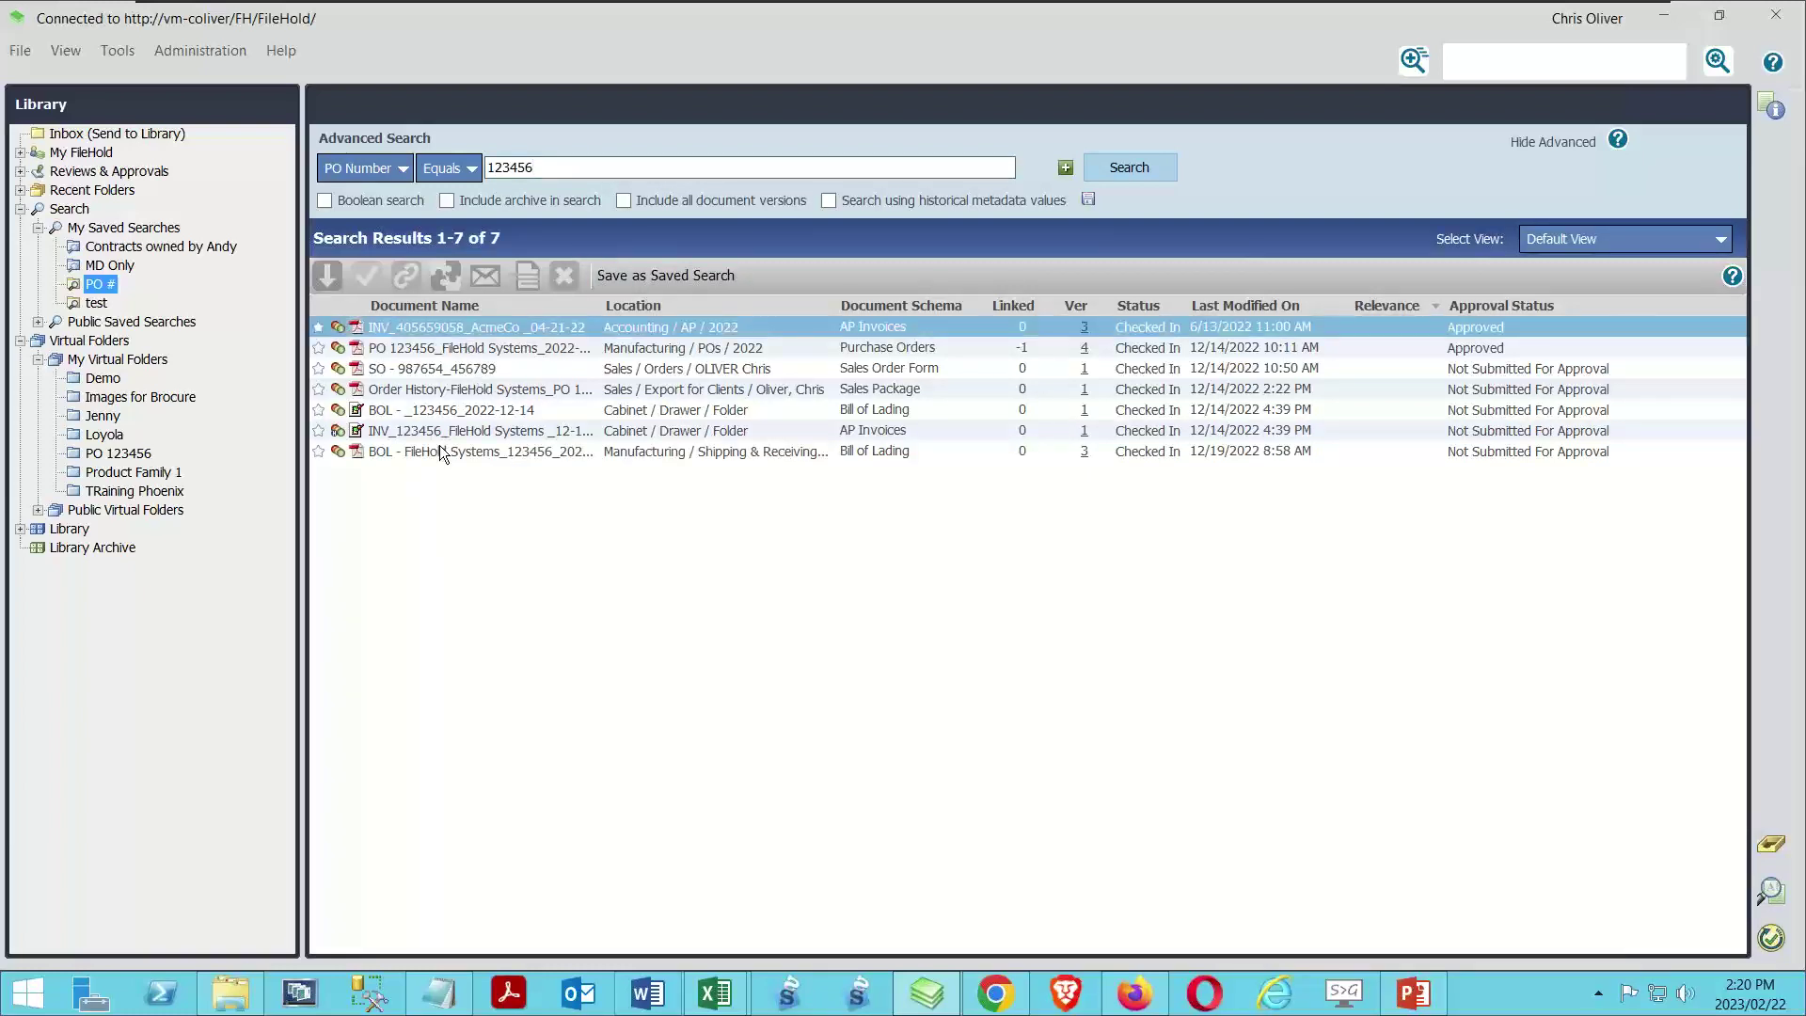
shift+click(449, 453)
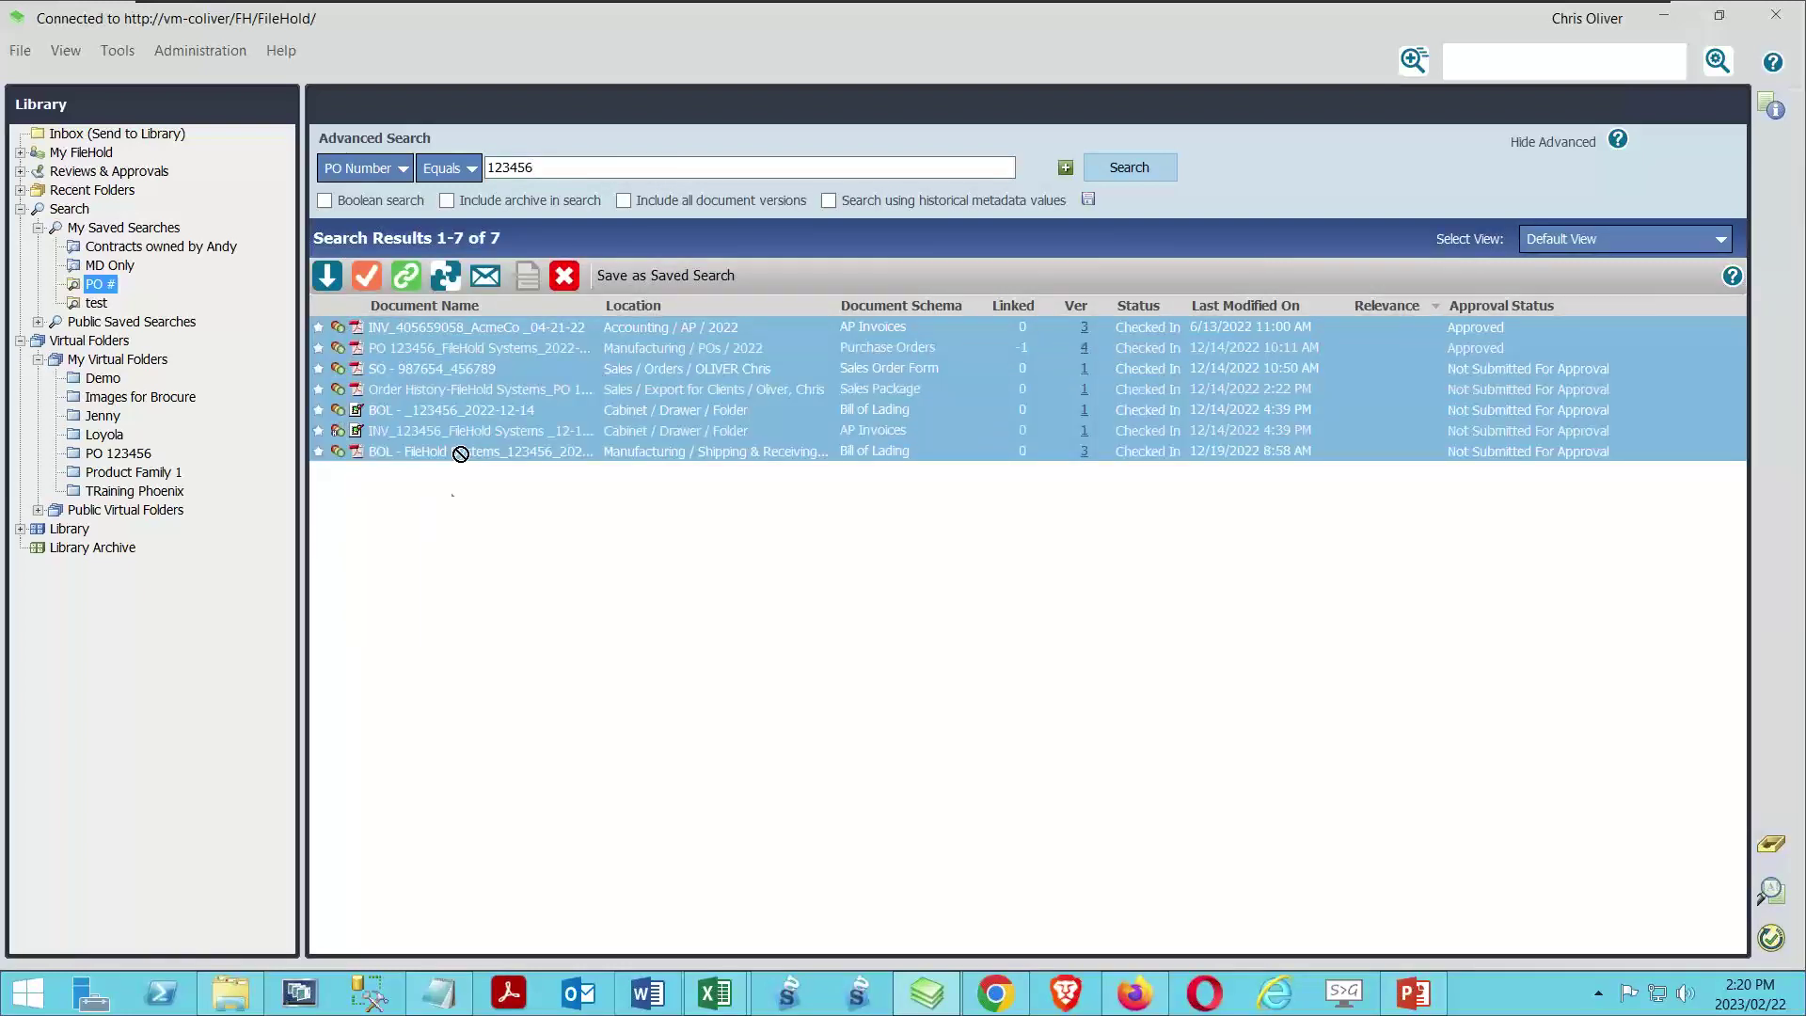
drag(460, 453, 102, 414)
click(101, 415)
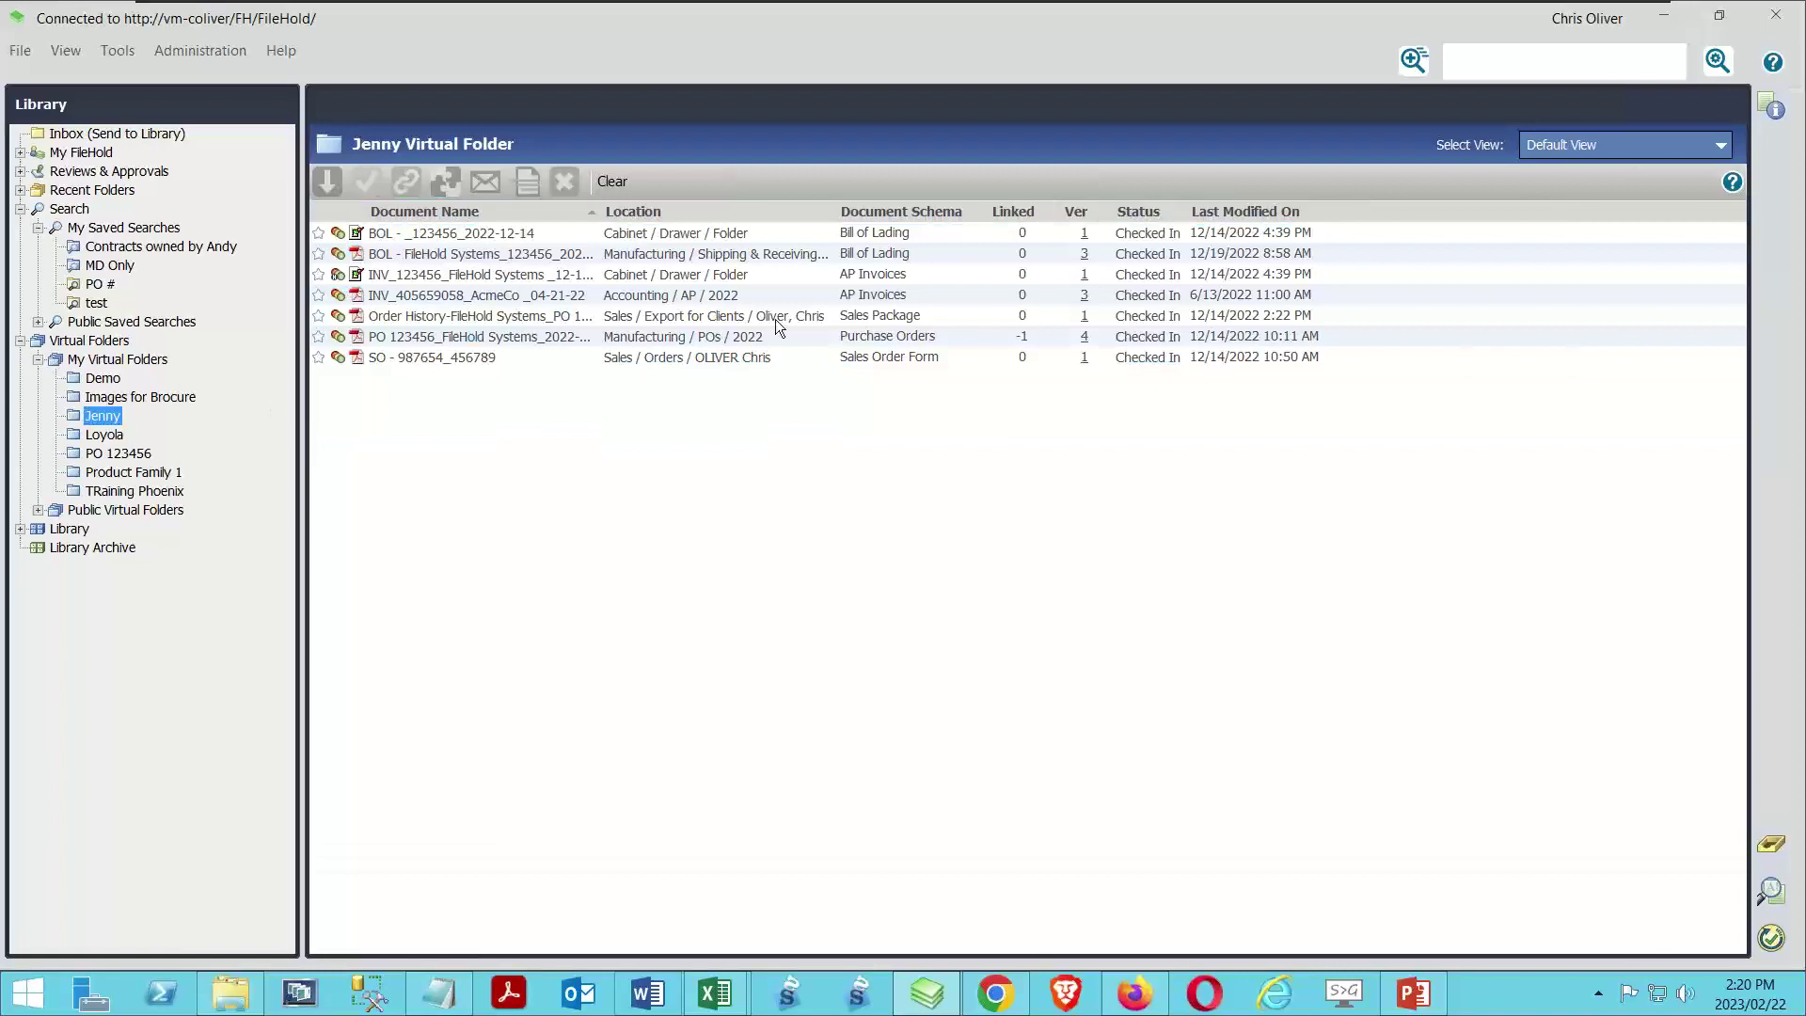
Look at the option for exporting the virtual folder's document grid to CSV.
right_click(514, 216)
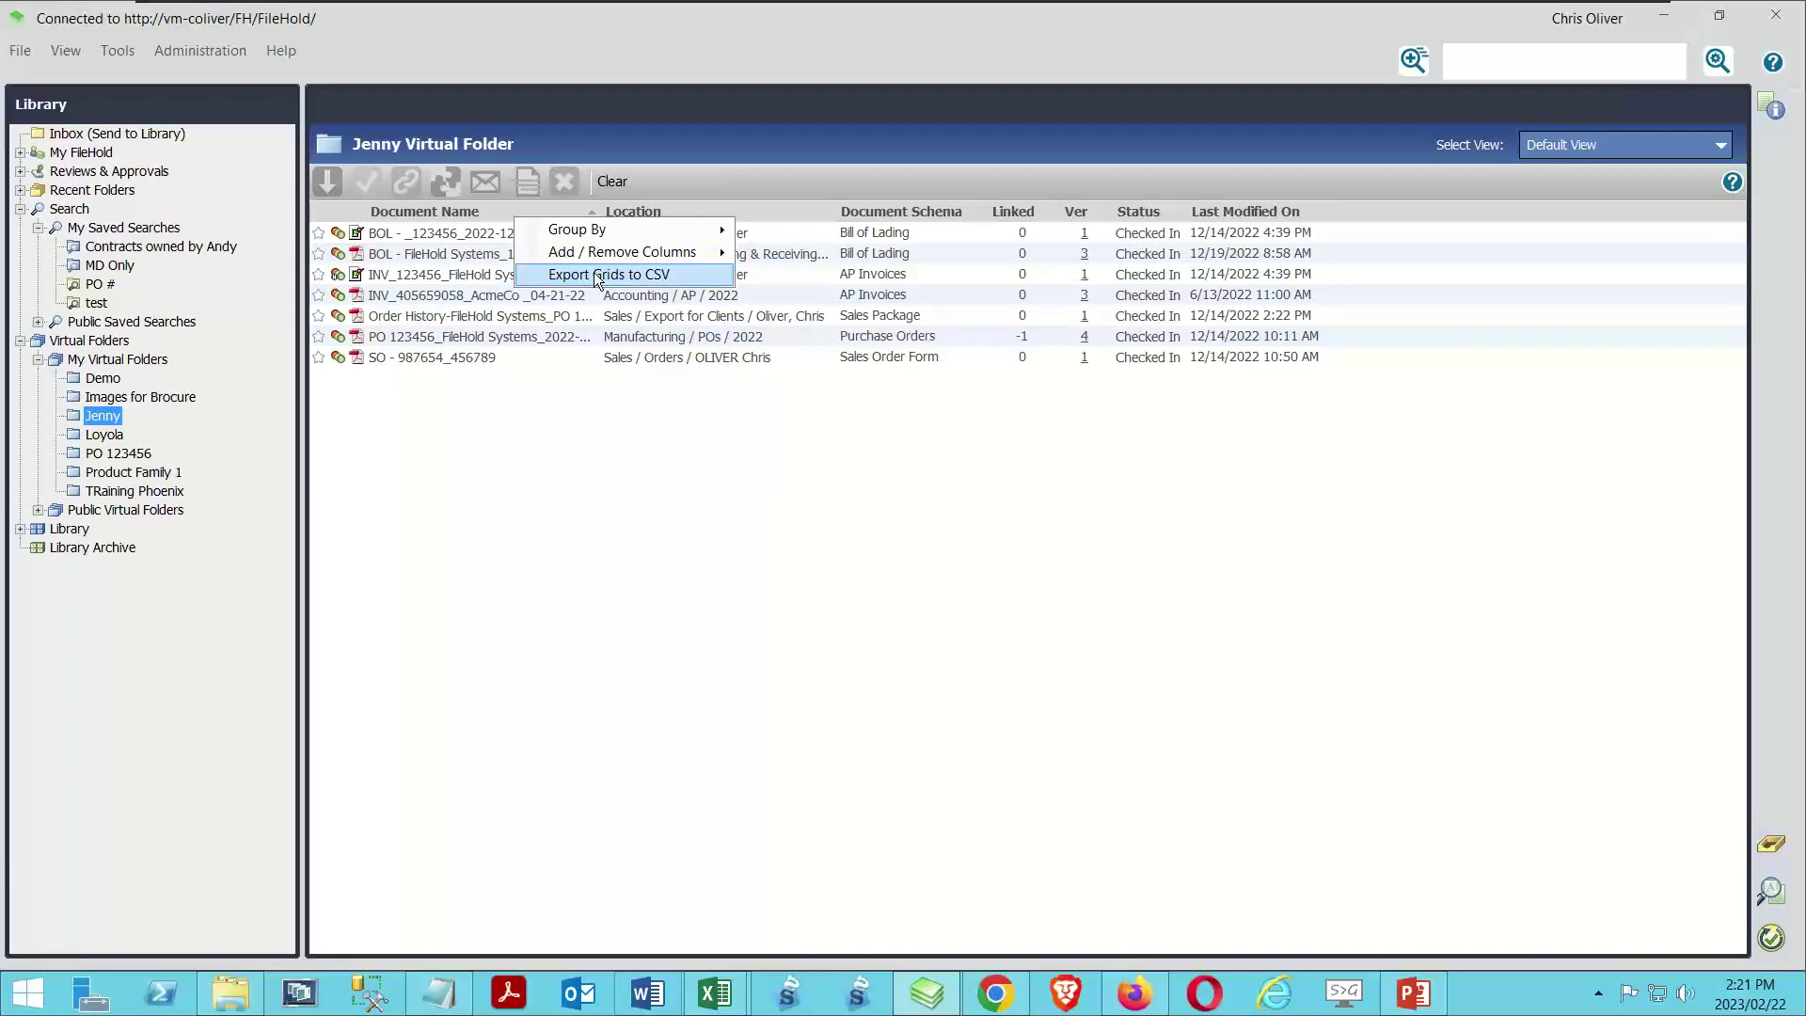
click(658, 472)
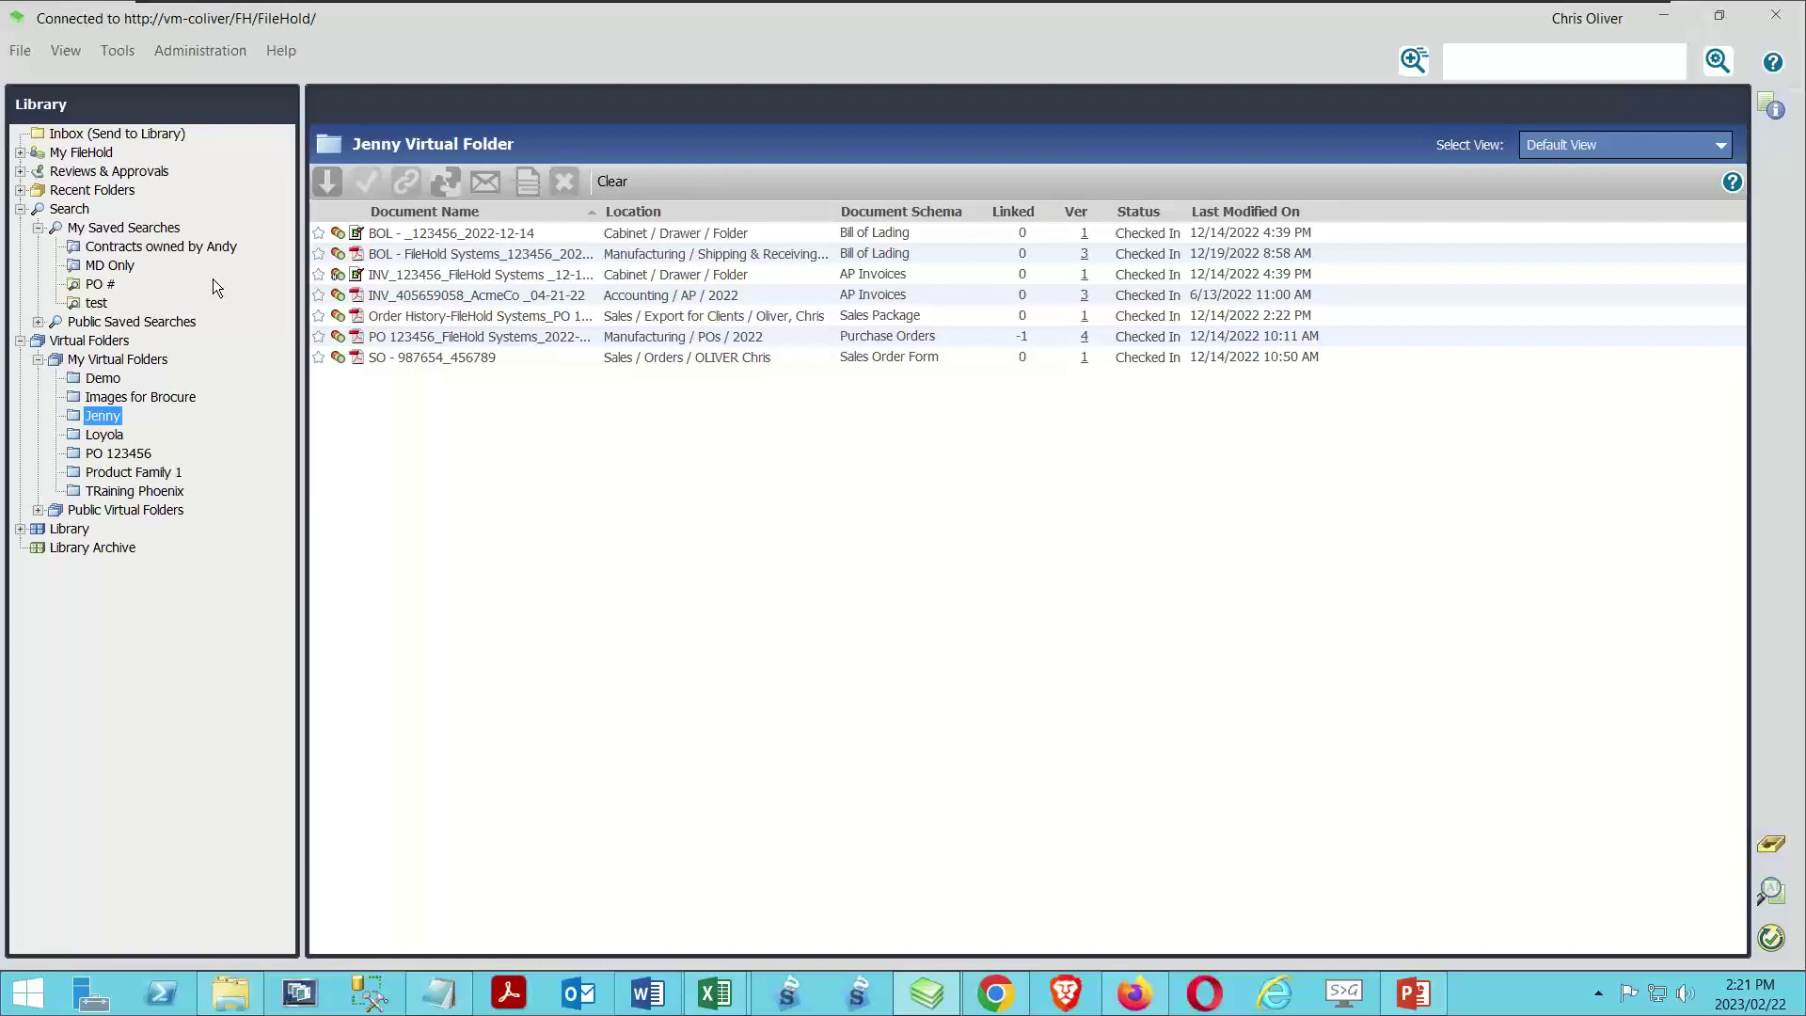
Open the saved quick search for contracts by owner and show its advanced criteria.
click(69, 208)
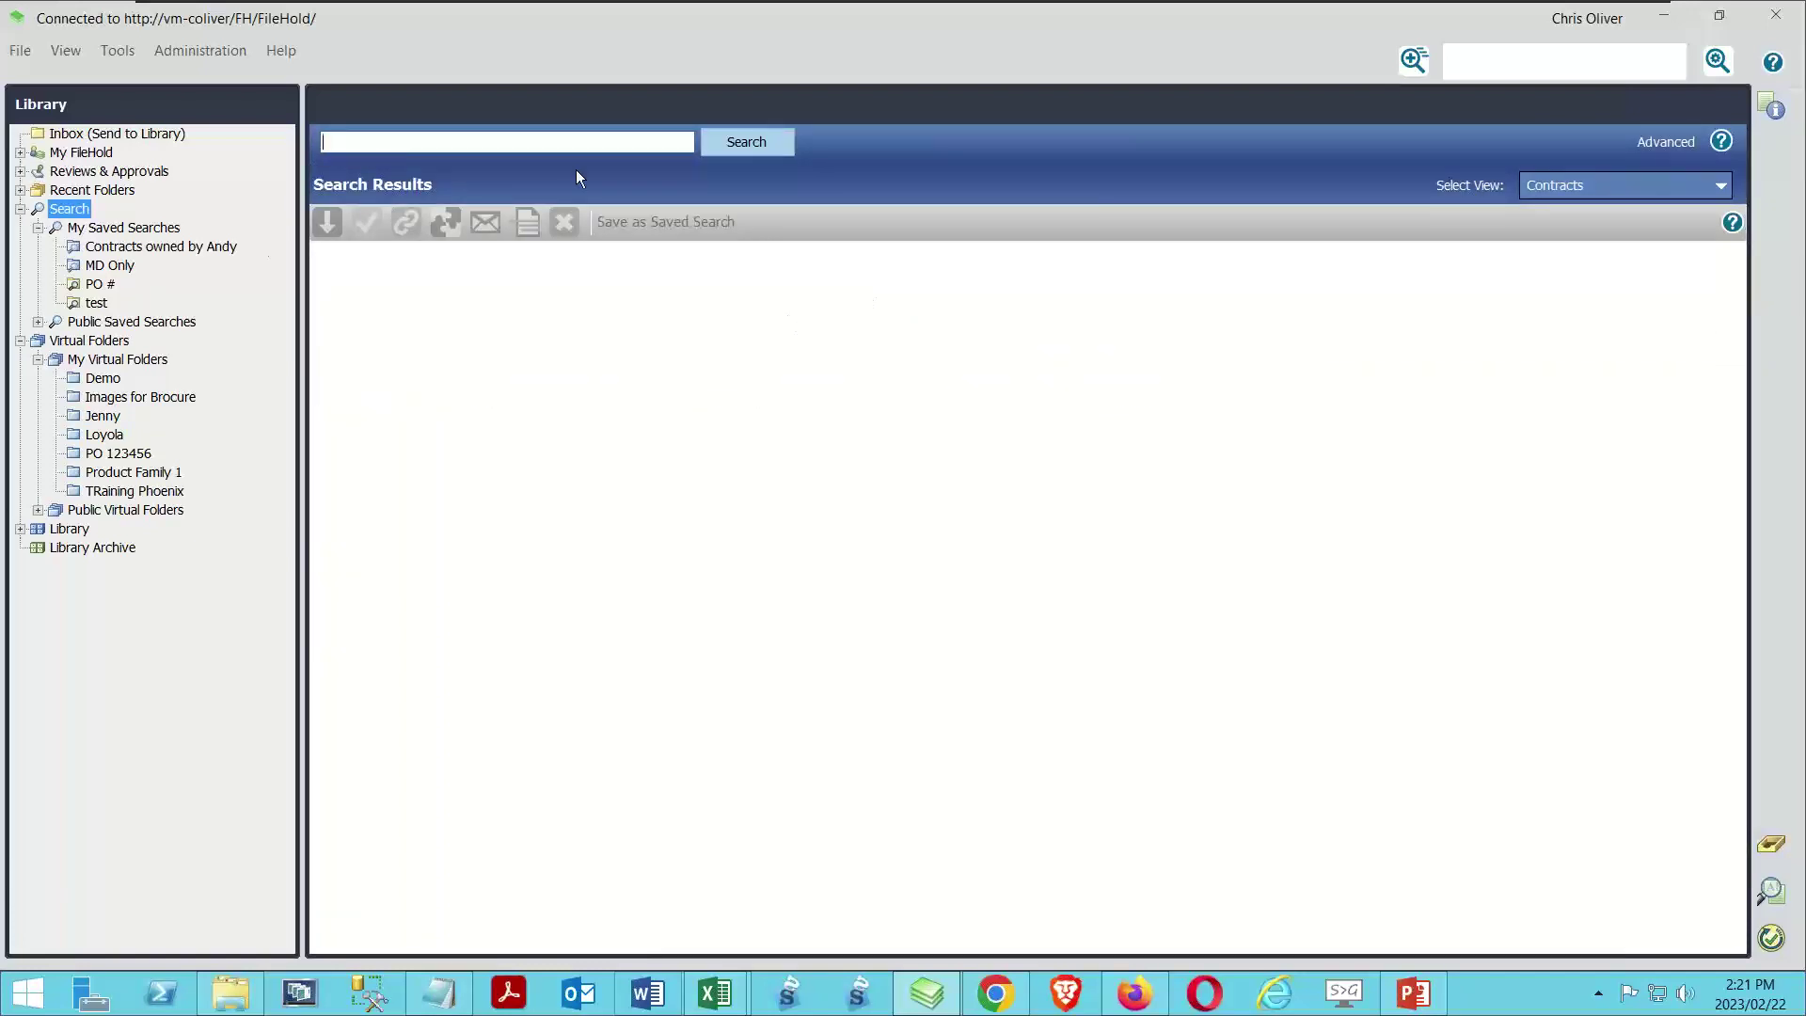
click(160, 246)
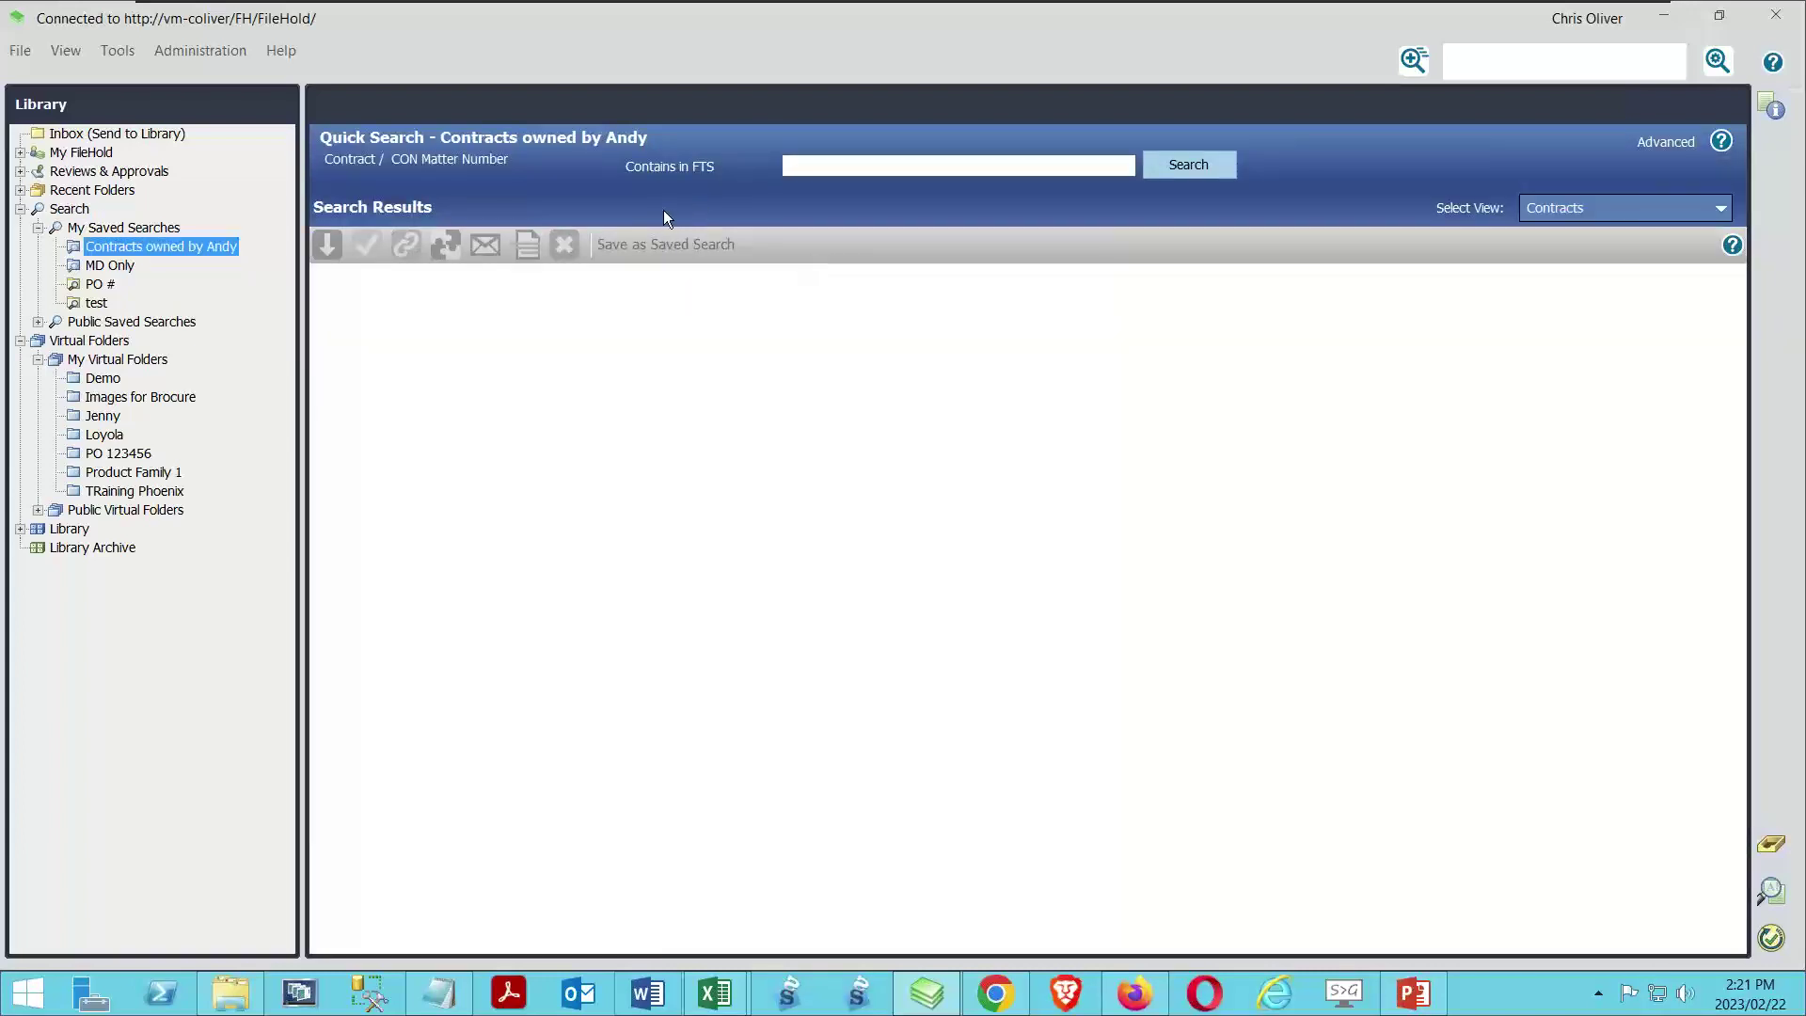
click(1655, 150)
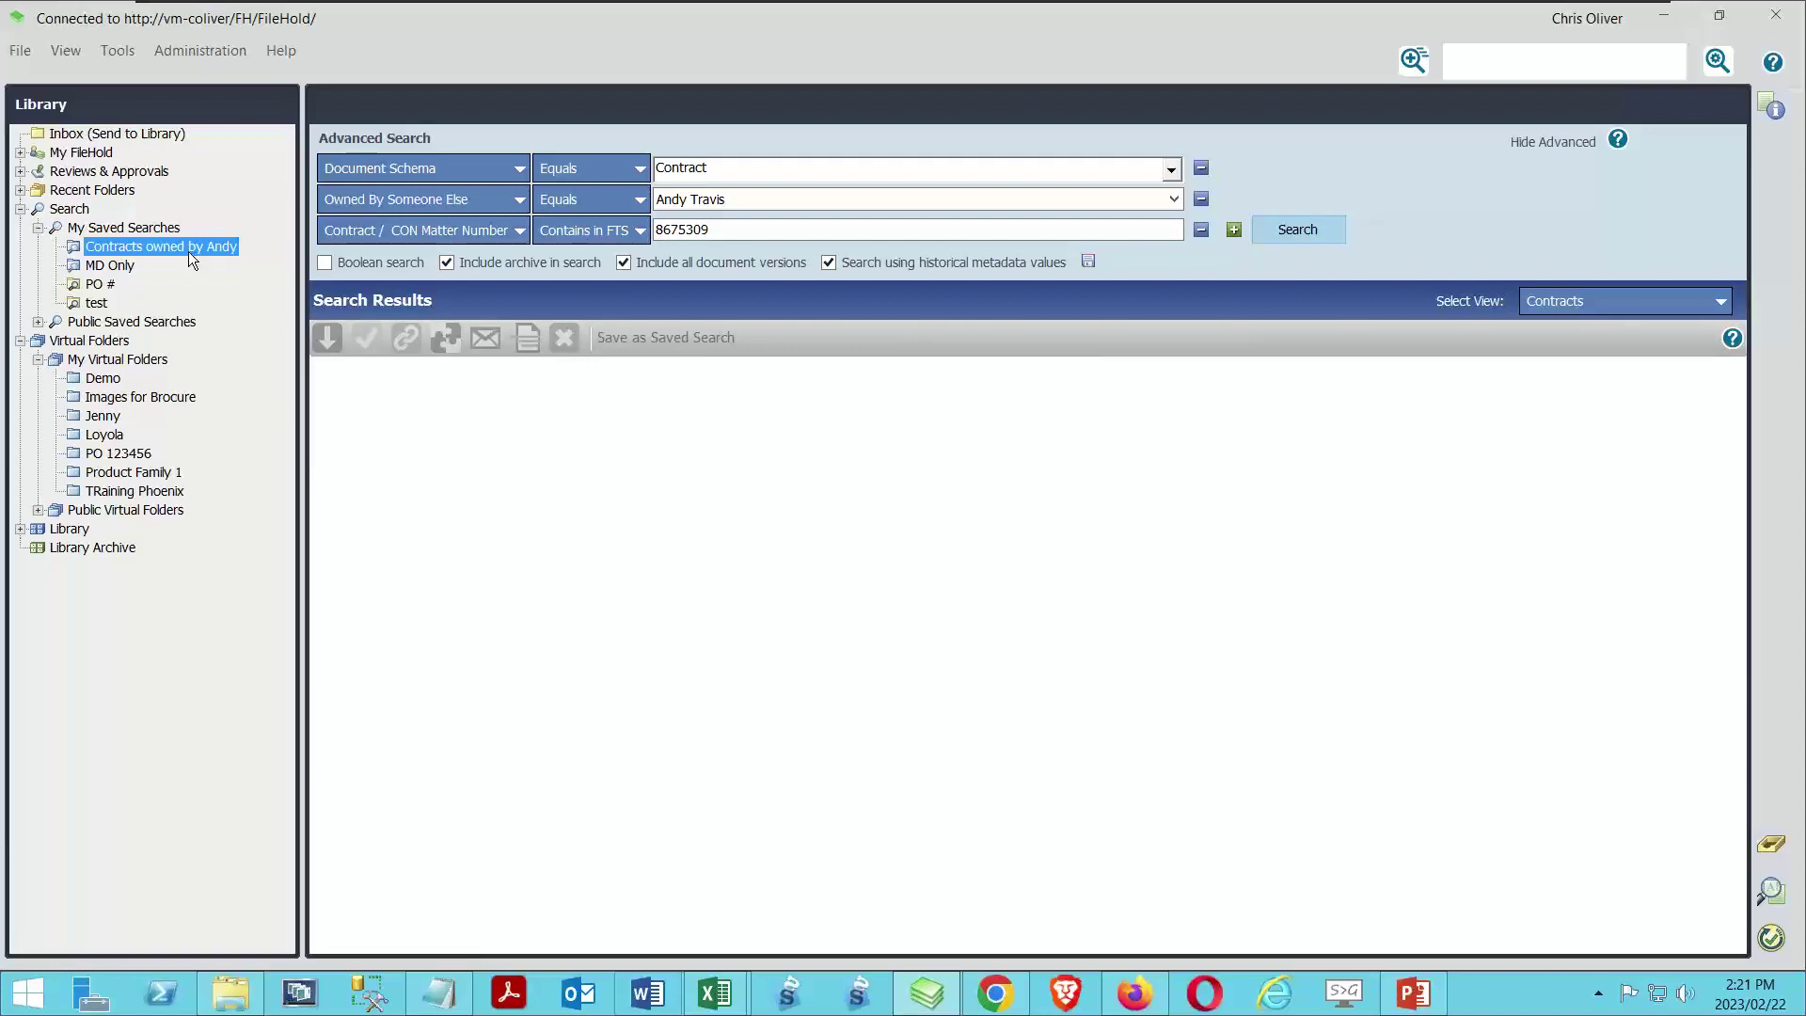
Start a new advanced search with the document schema equal to Contract and add a second condition.
click(69, 209)
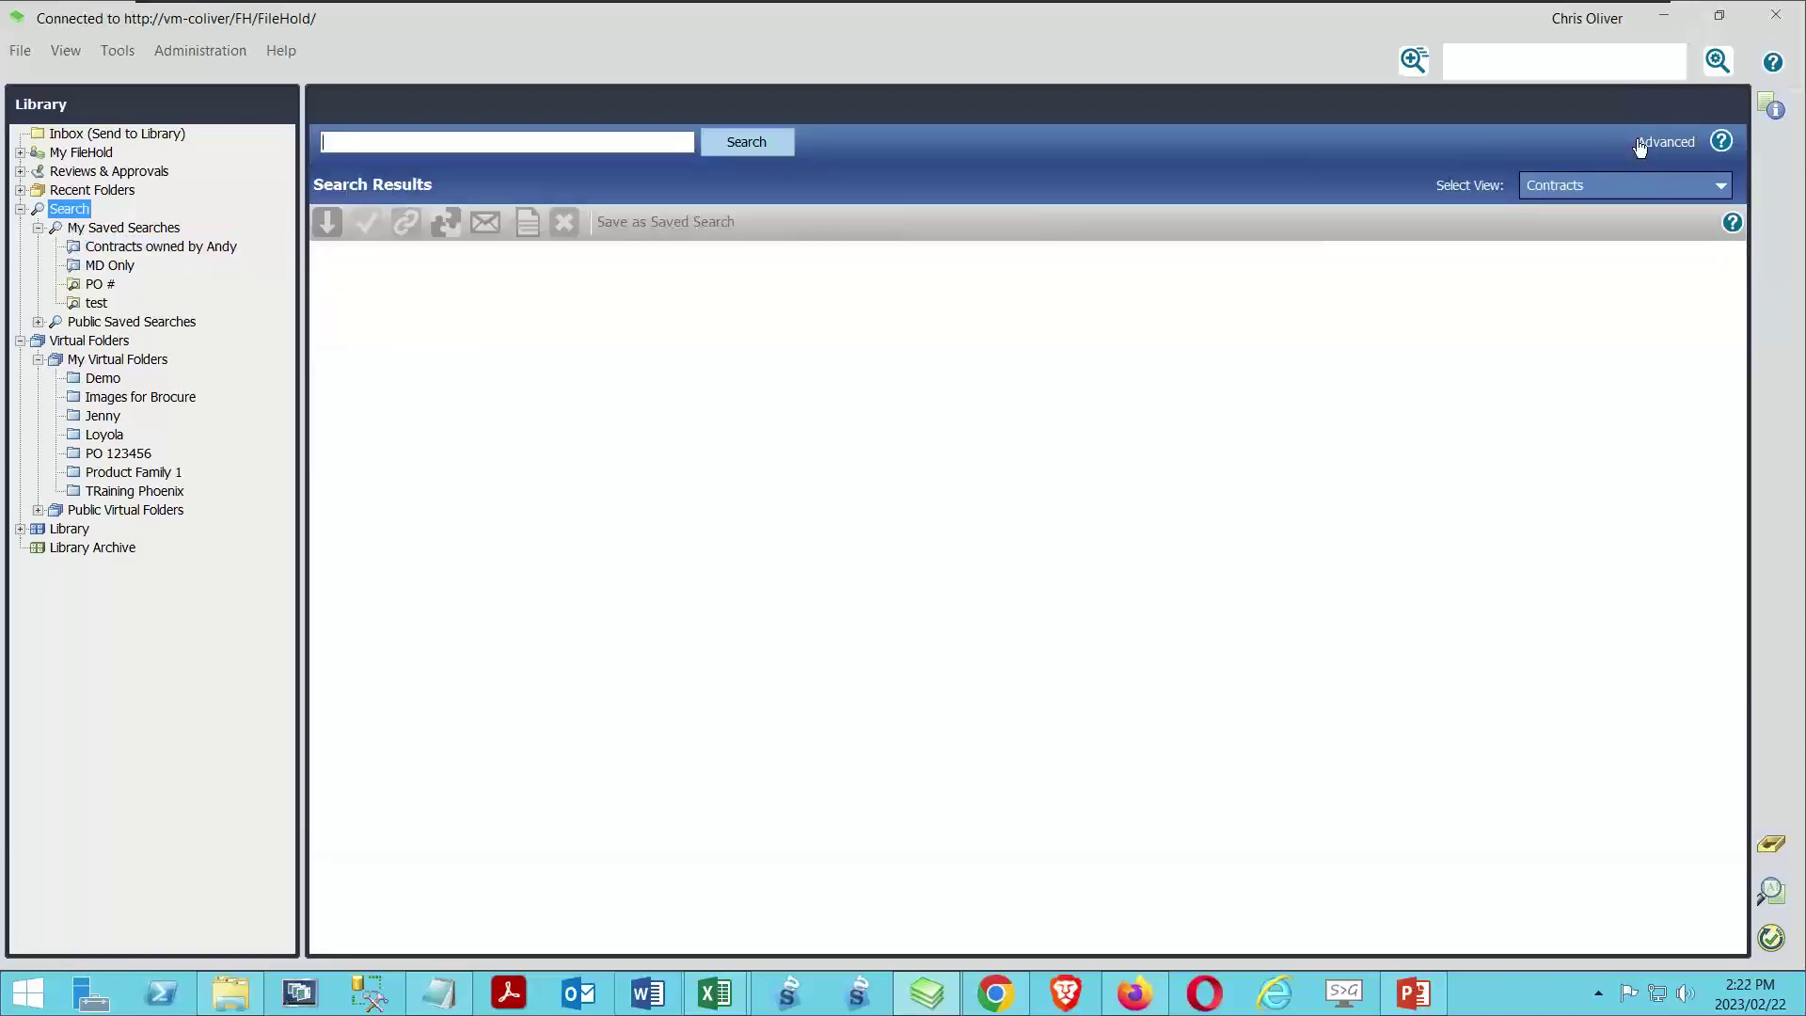
click(1666, 141)
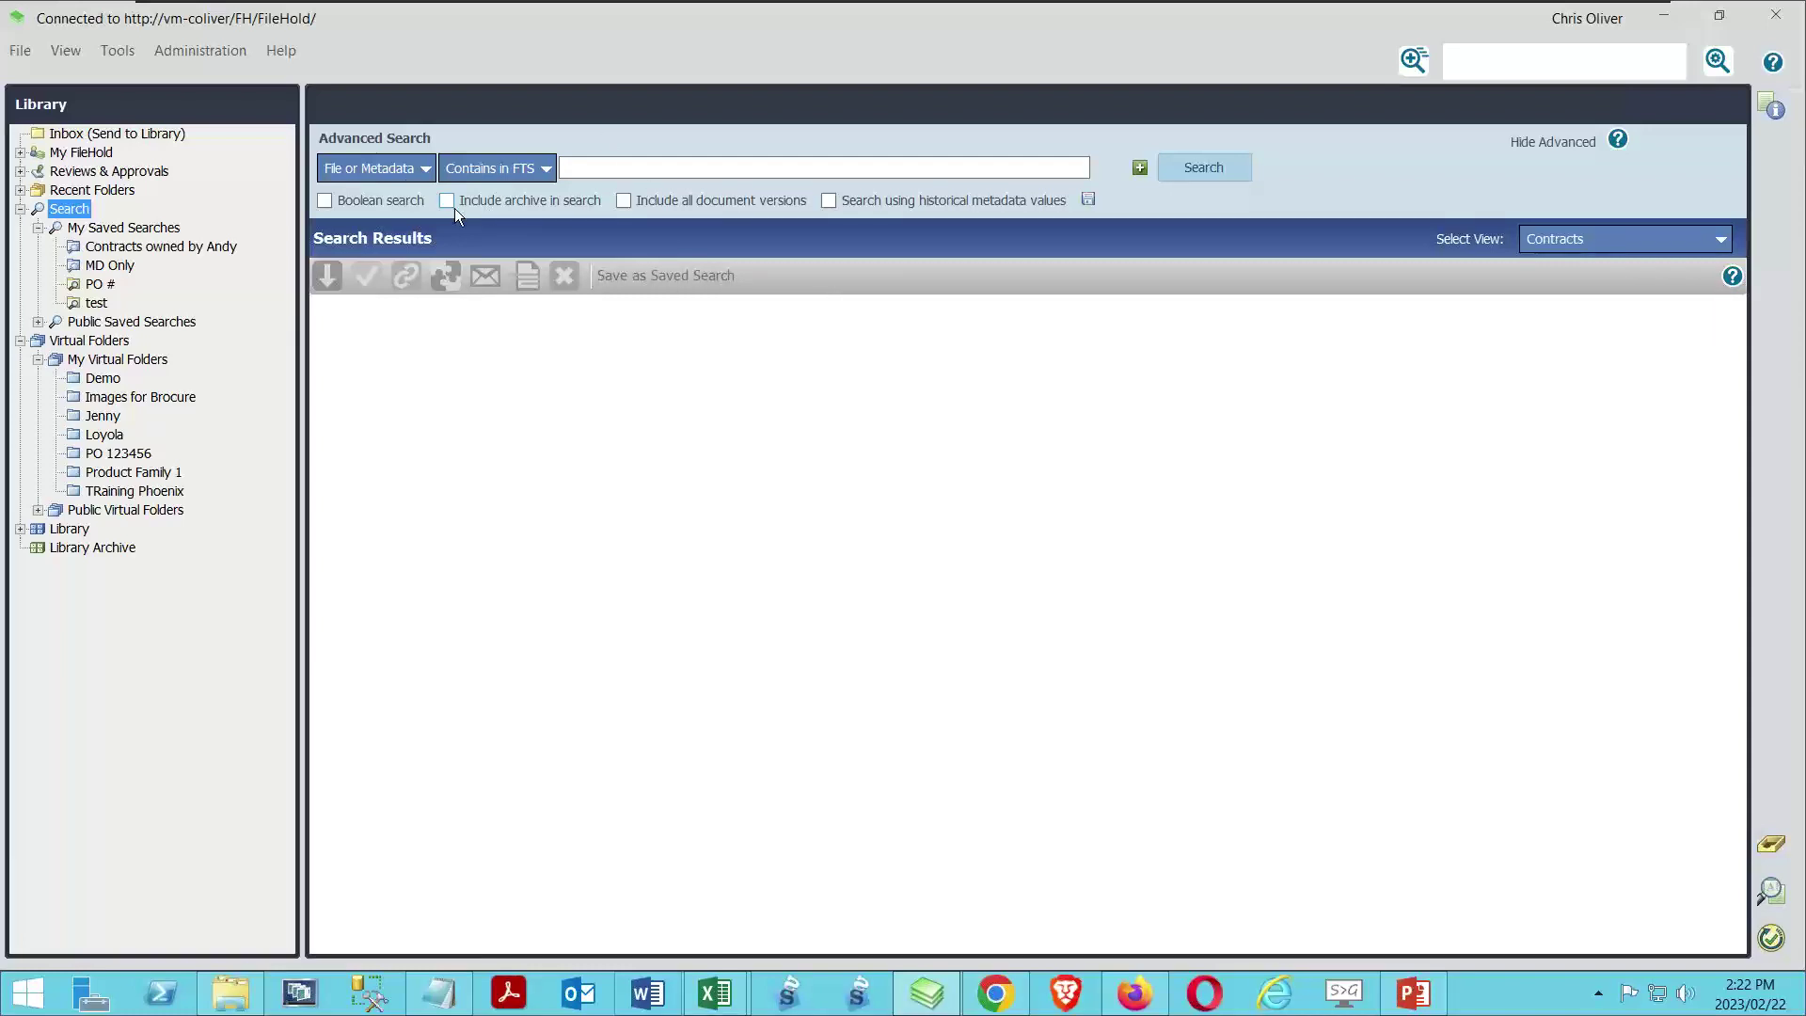
click(408, 168)
mouse_move(406, 173)
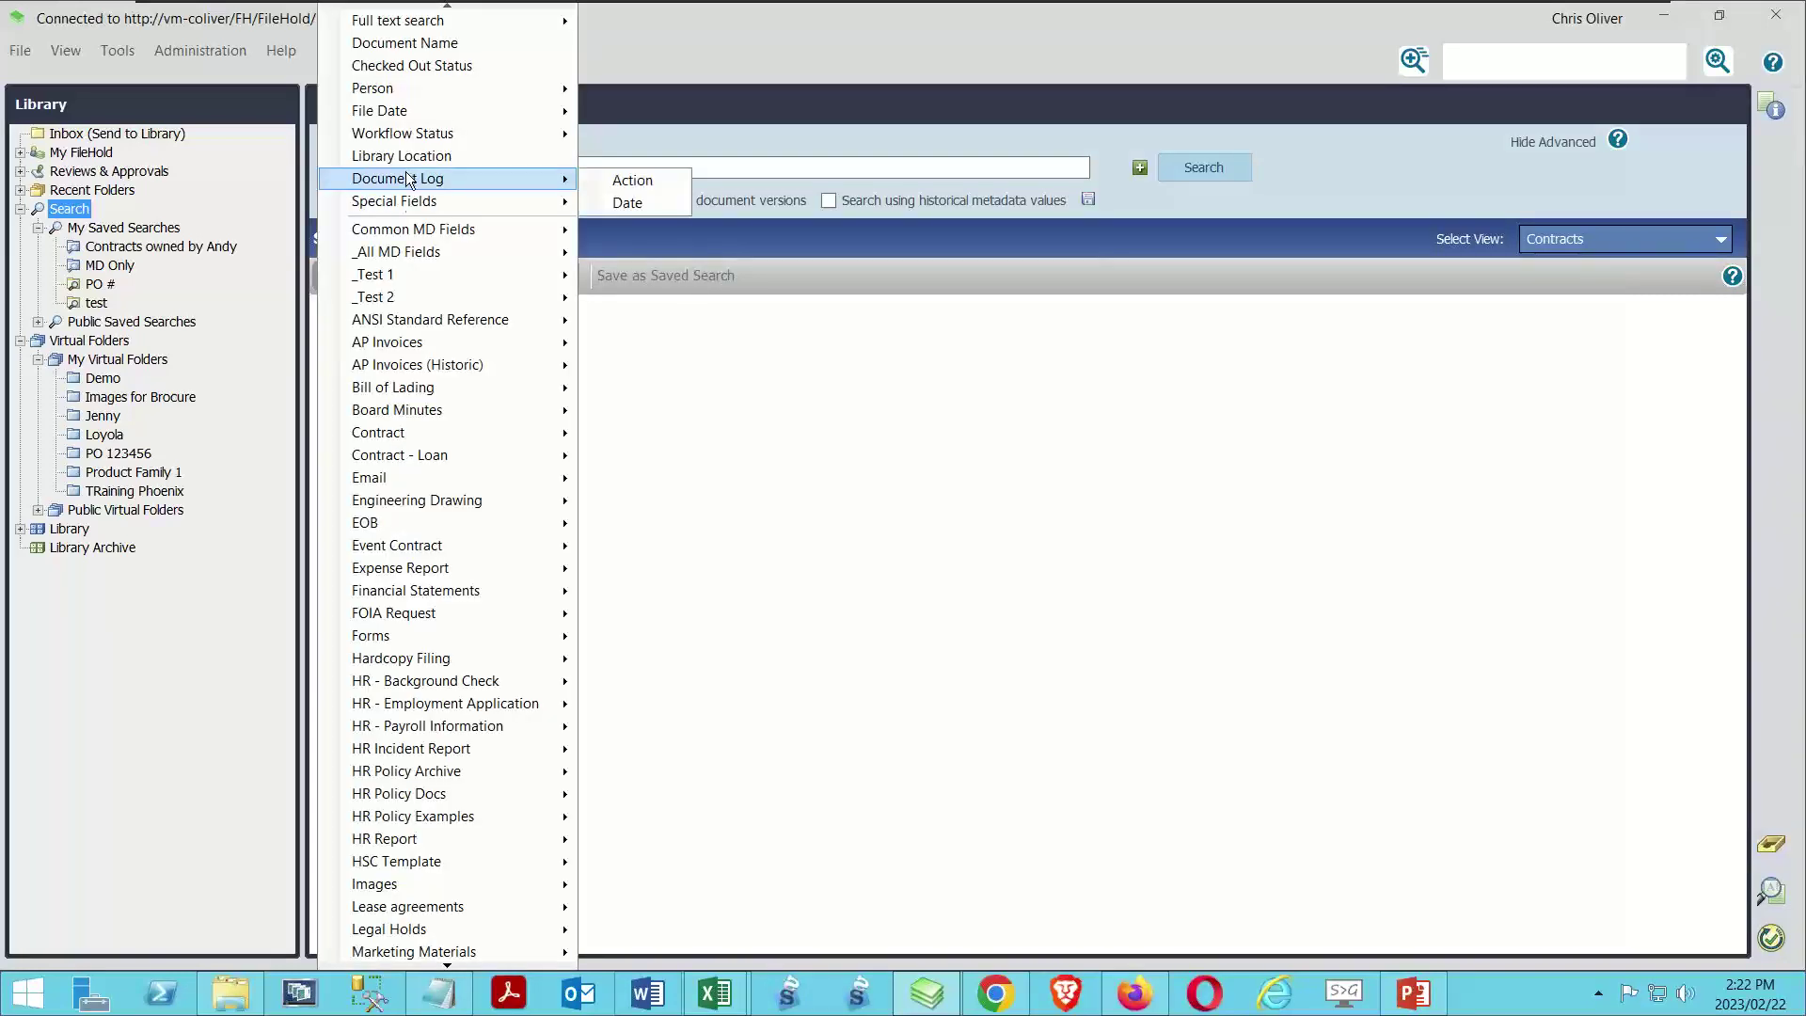
mouse_move(459, 98)
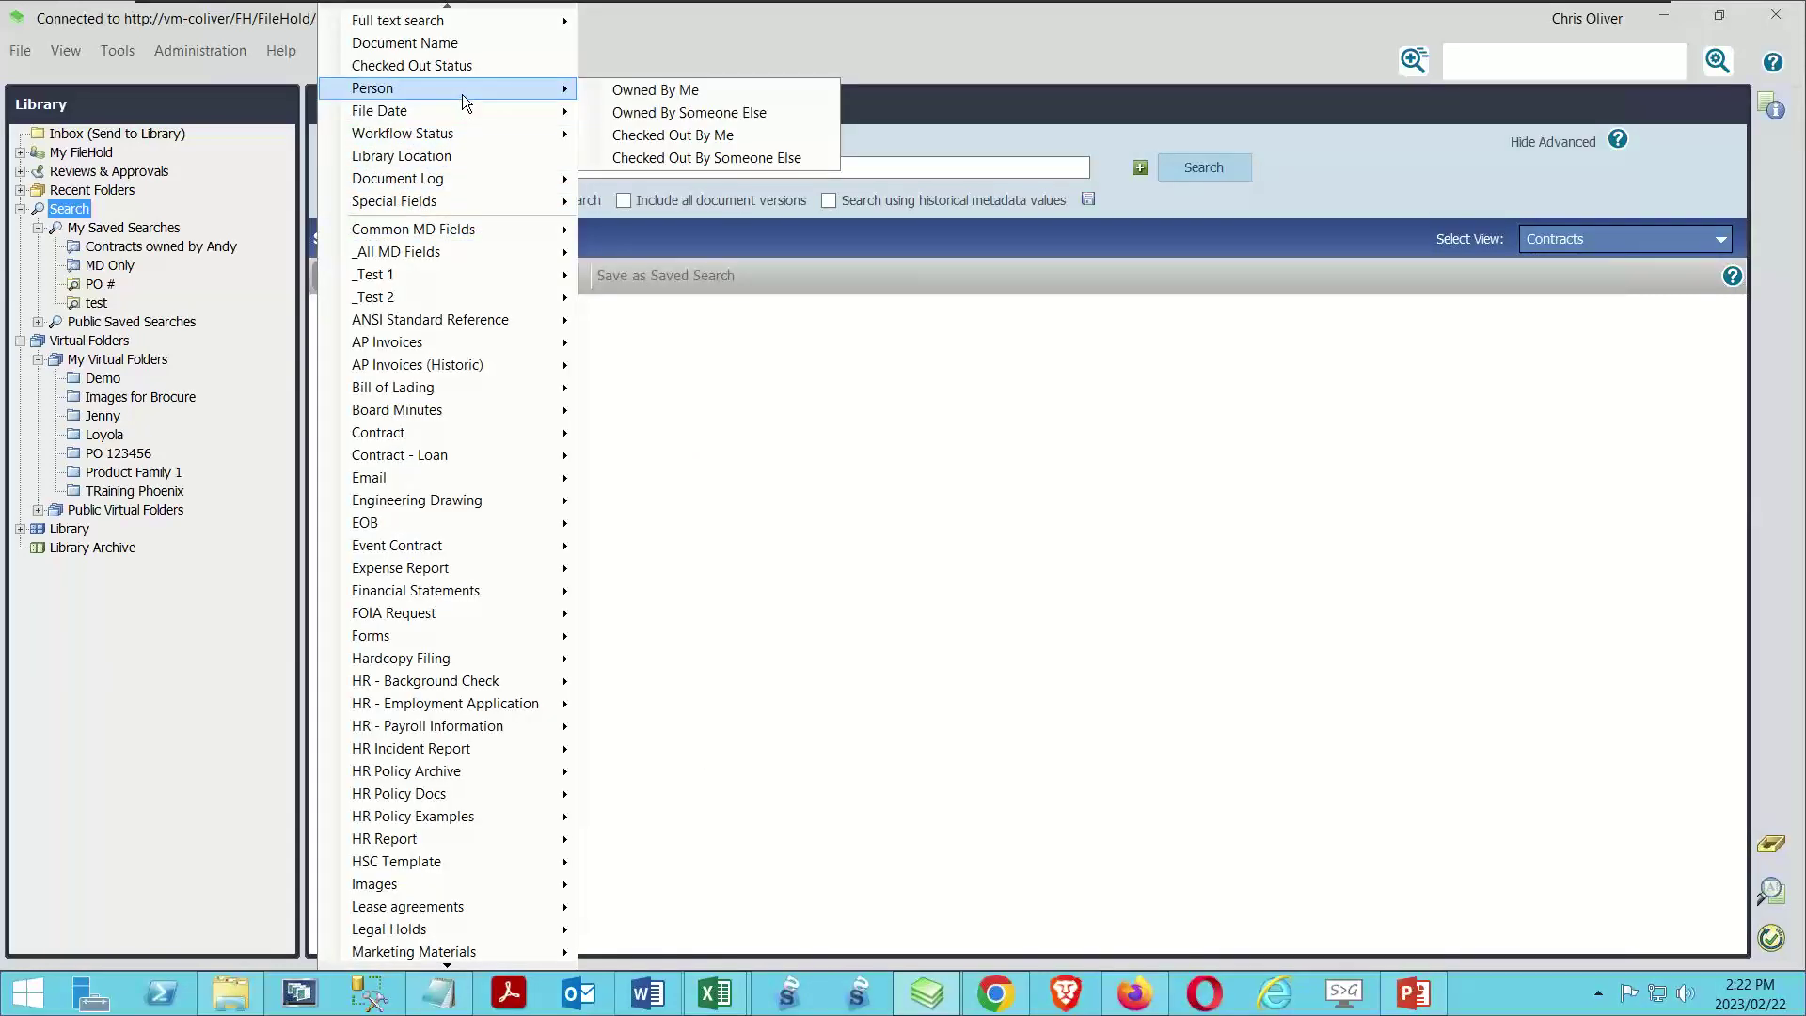
mouse_move(483, 432)
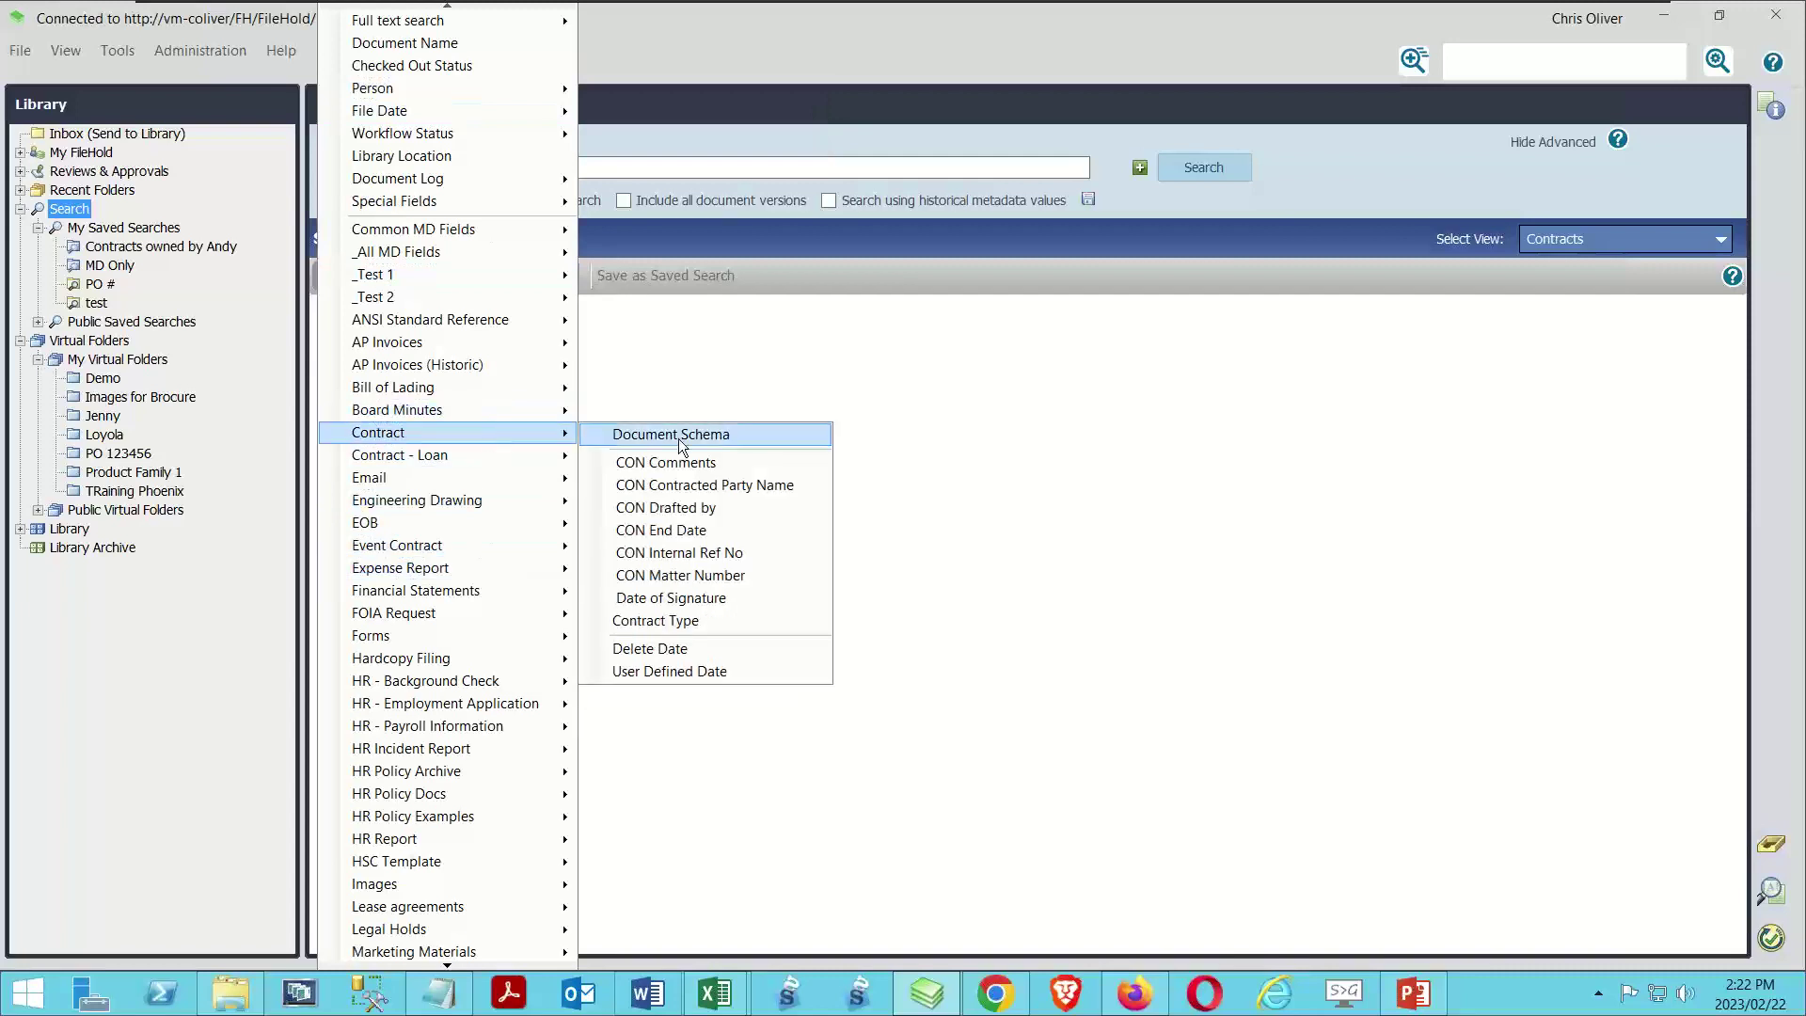
click(723, 433)
click(1115, 170)
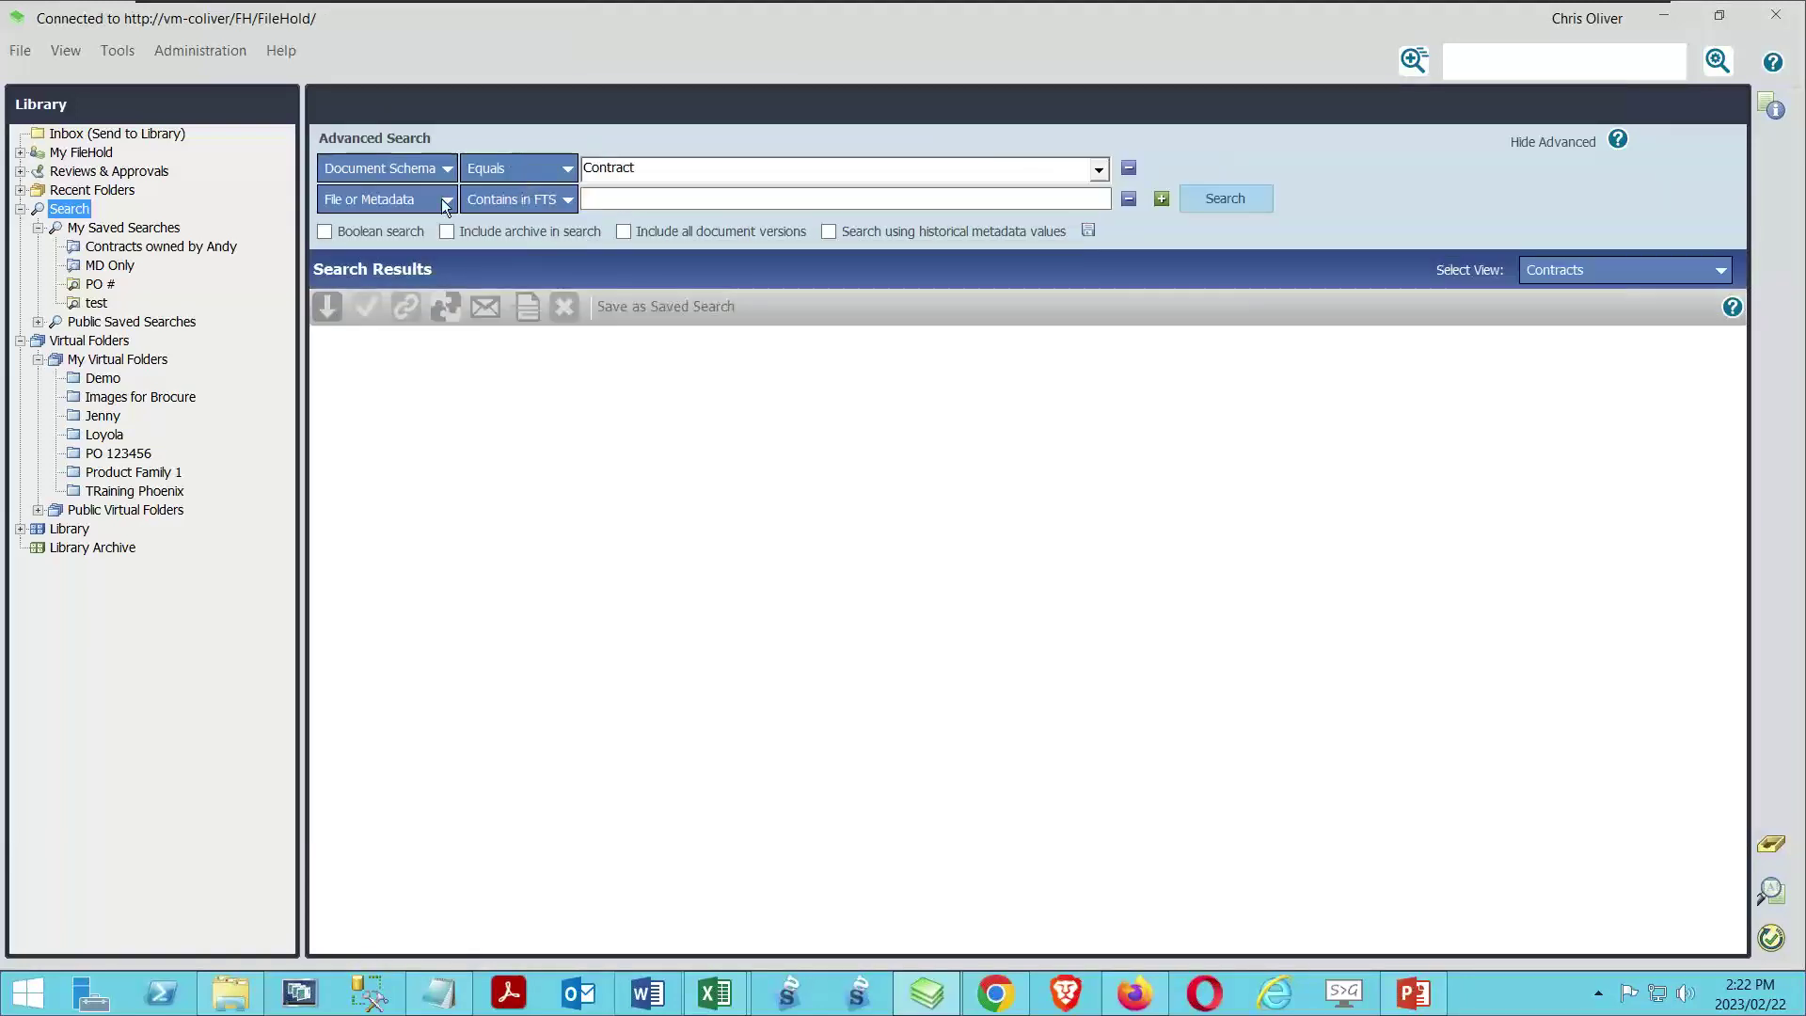
Set the second condition to Approval Status equals Approved and run the search.
click(421, 207)
mouse_move(423, 134)
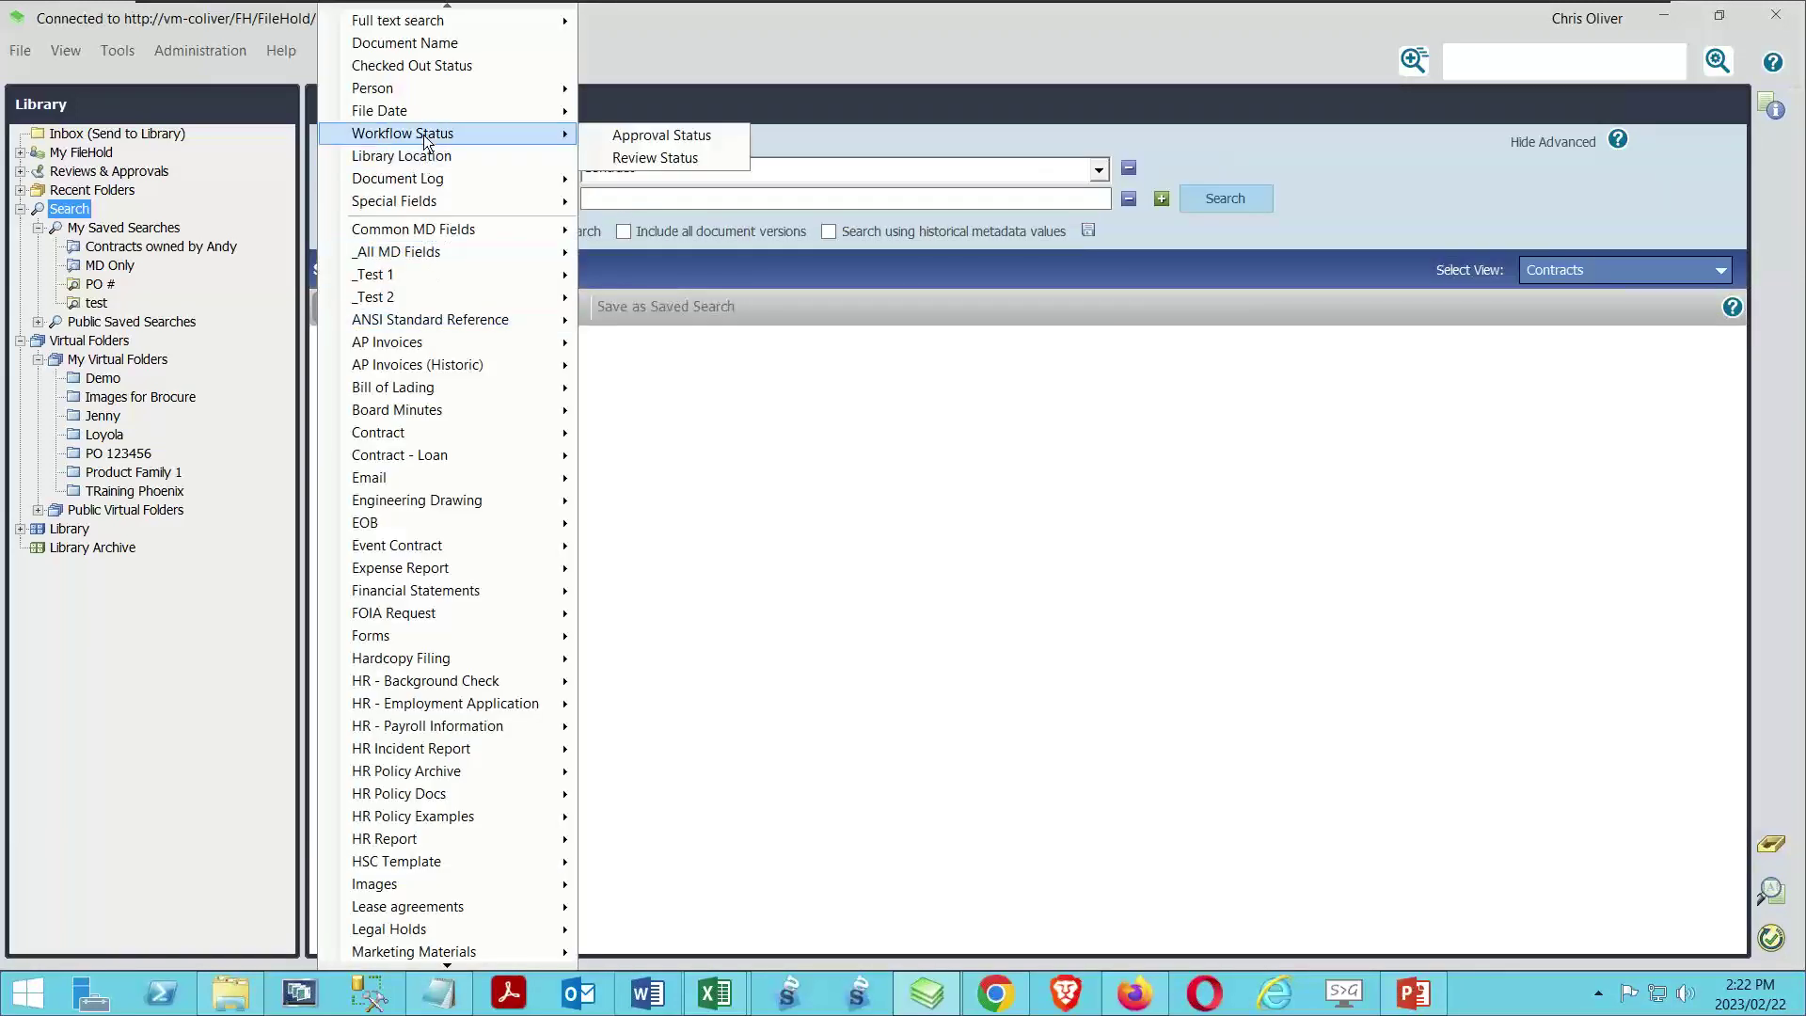
click(691, 136)
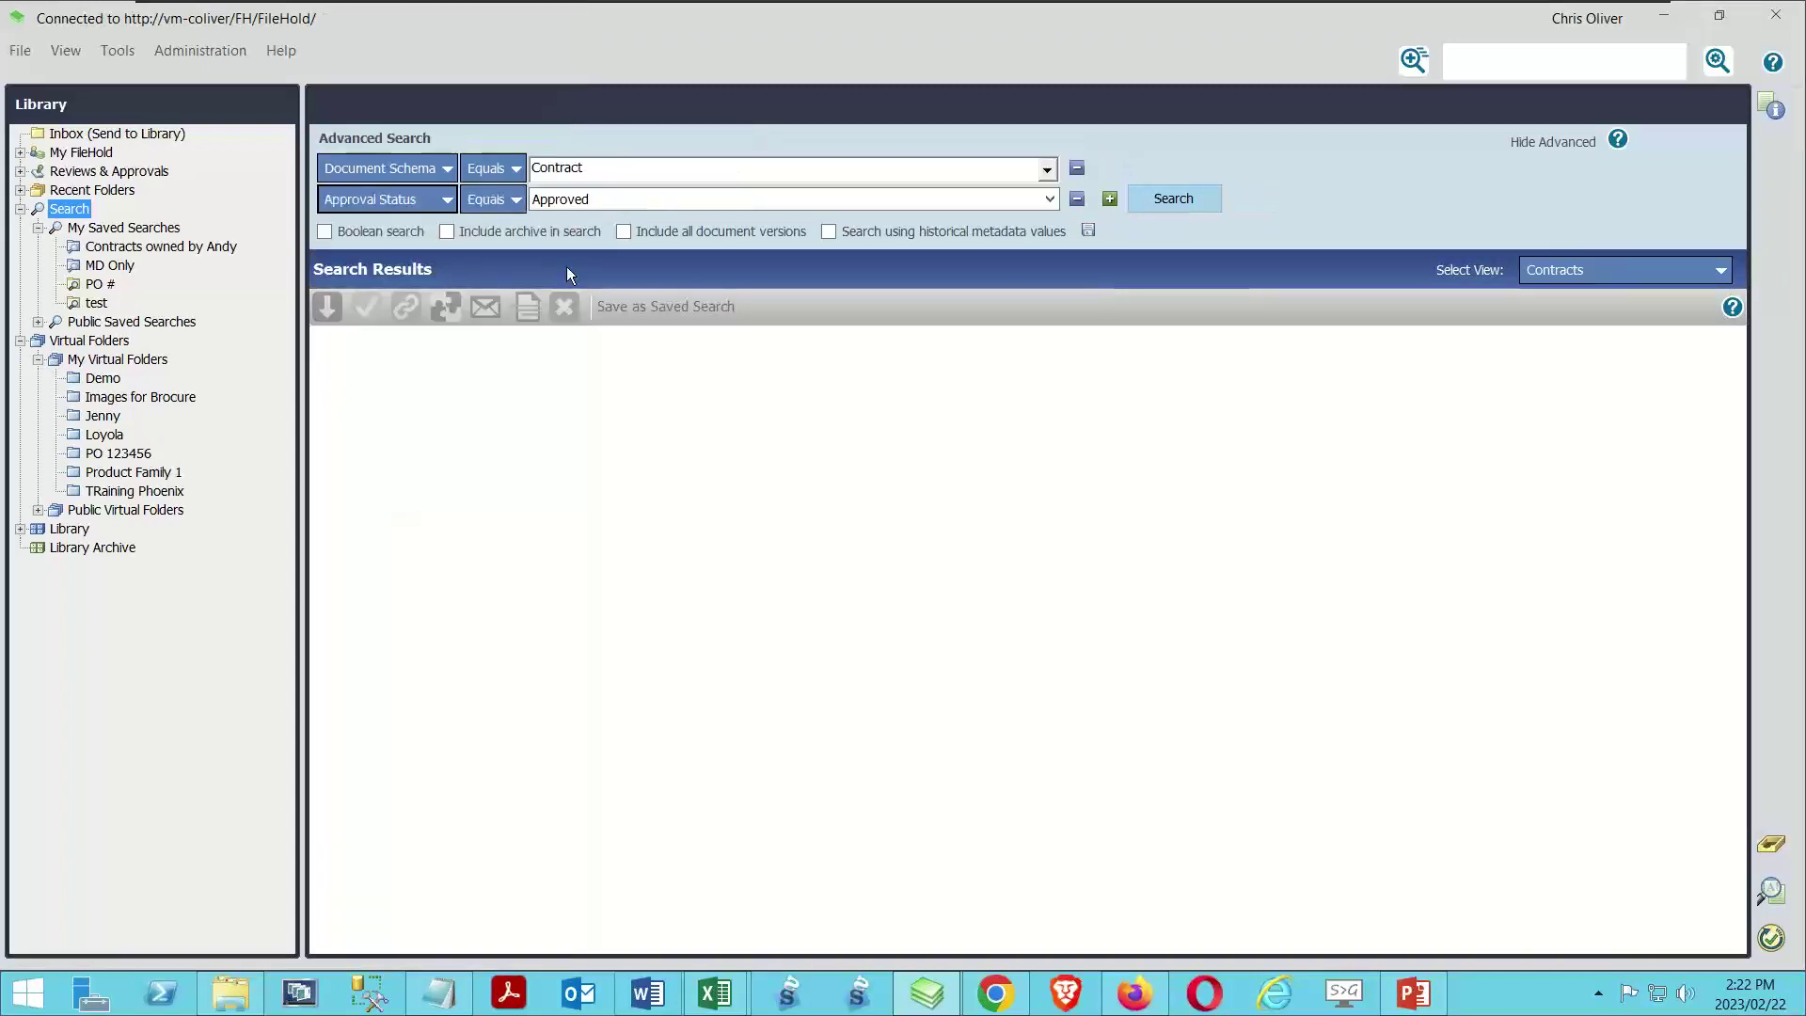
click(1195, 198)
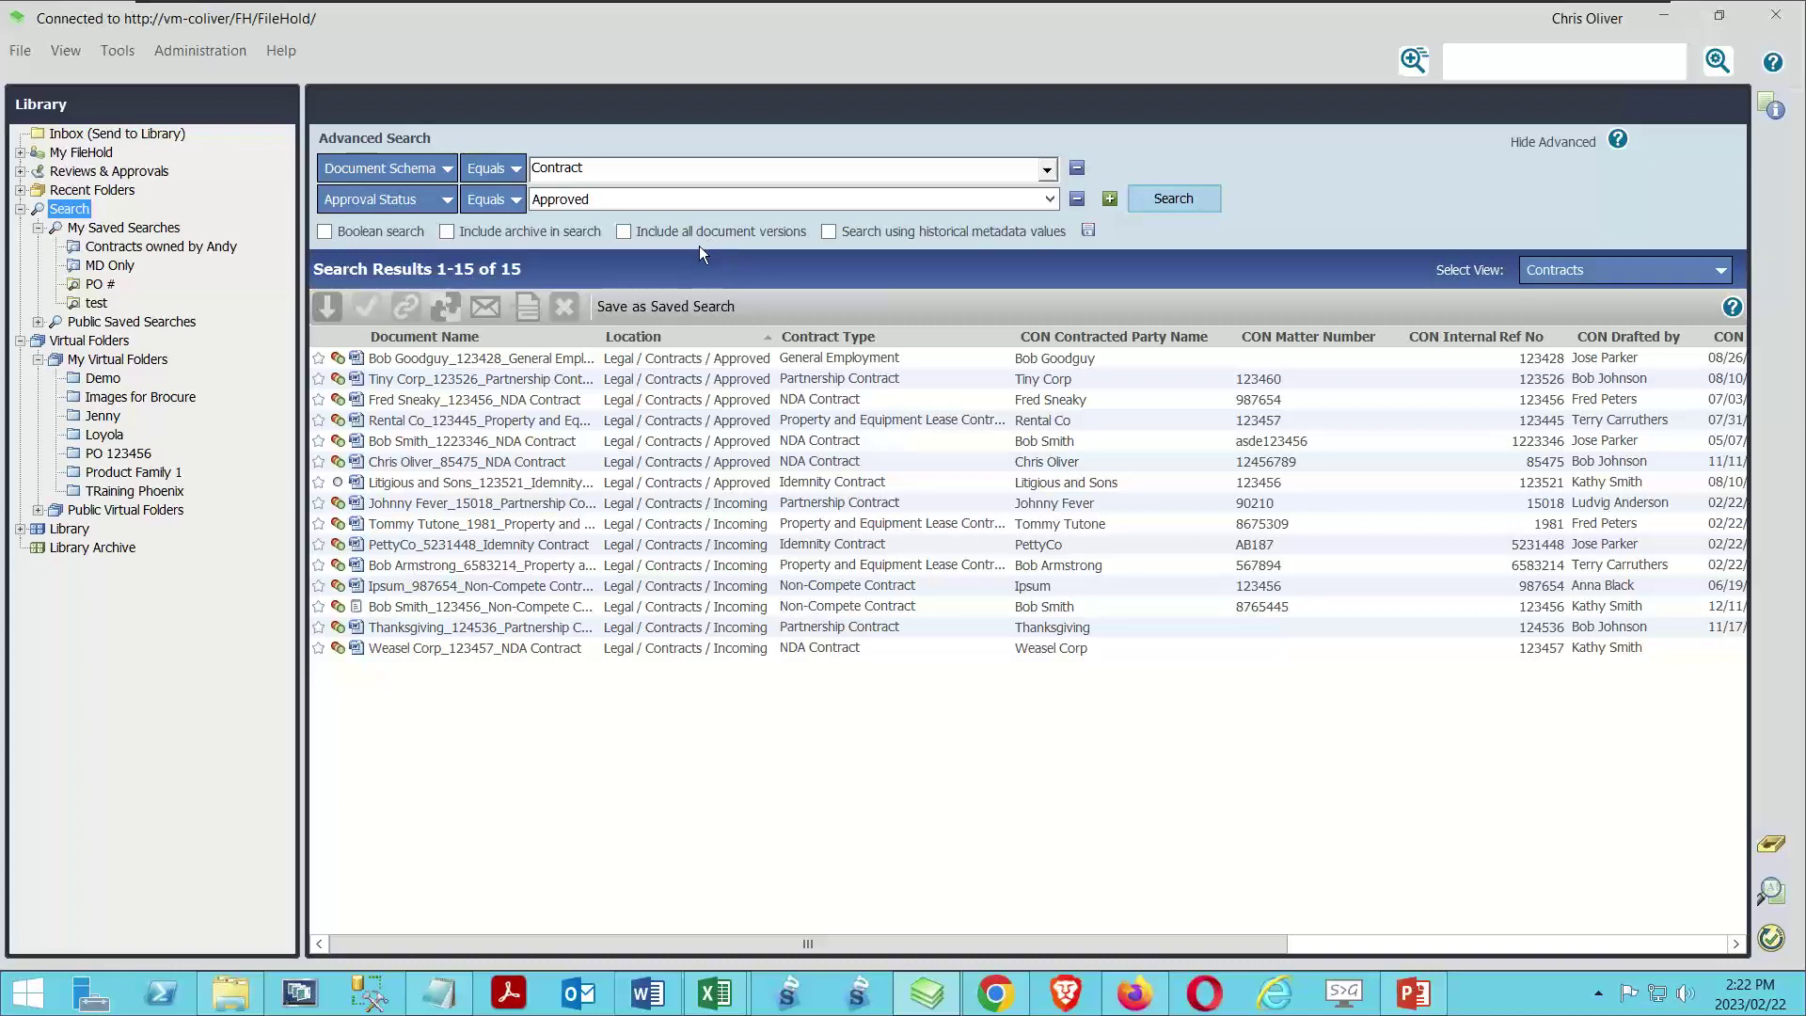
Search for contracts whose approval status is Pending Approval.
click(702, 198)
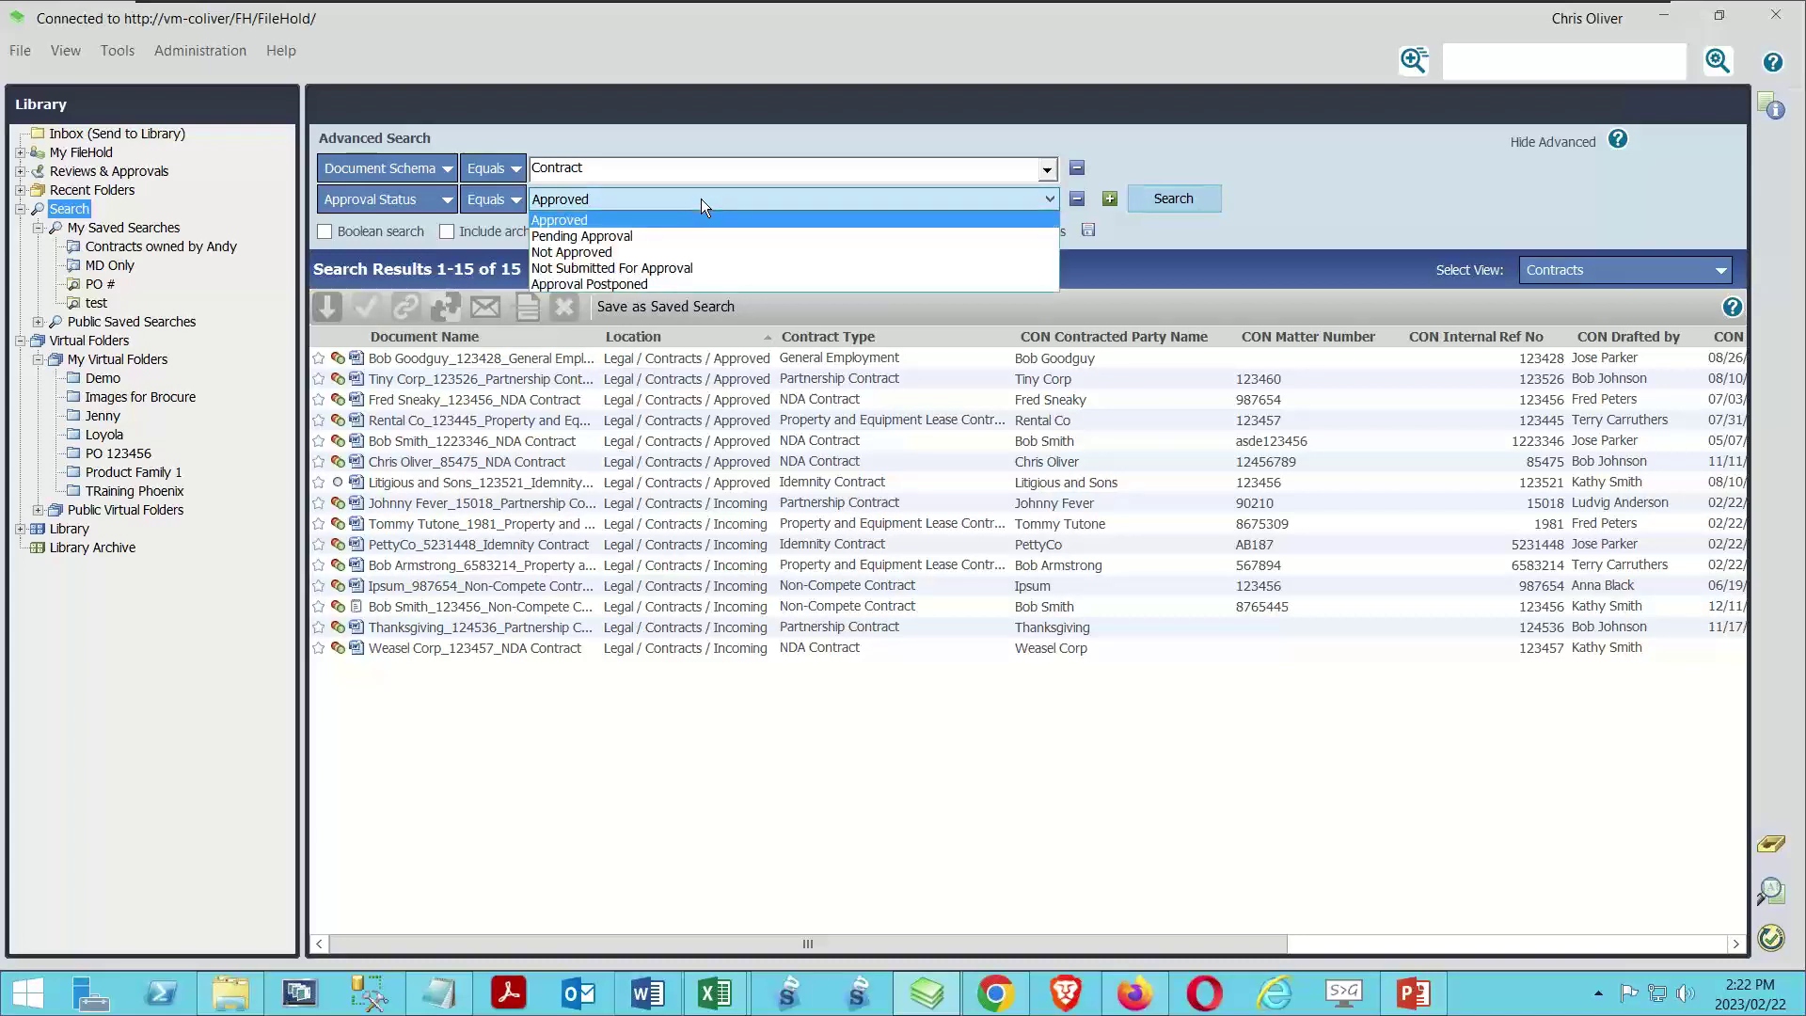
click(692, 236)
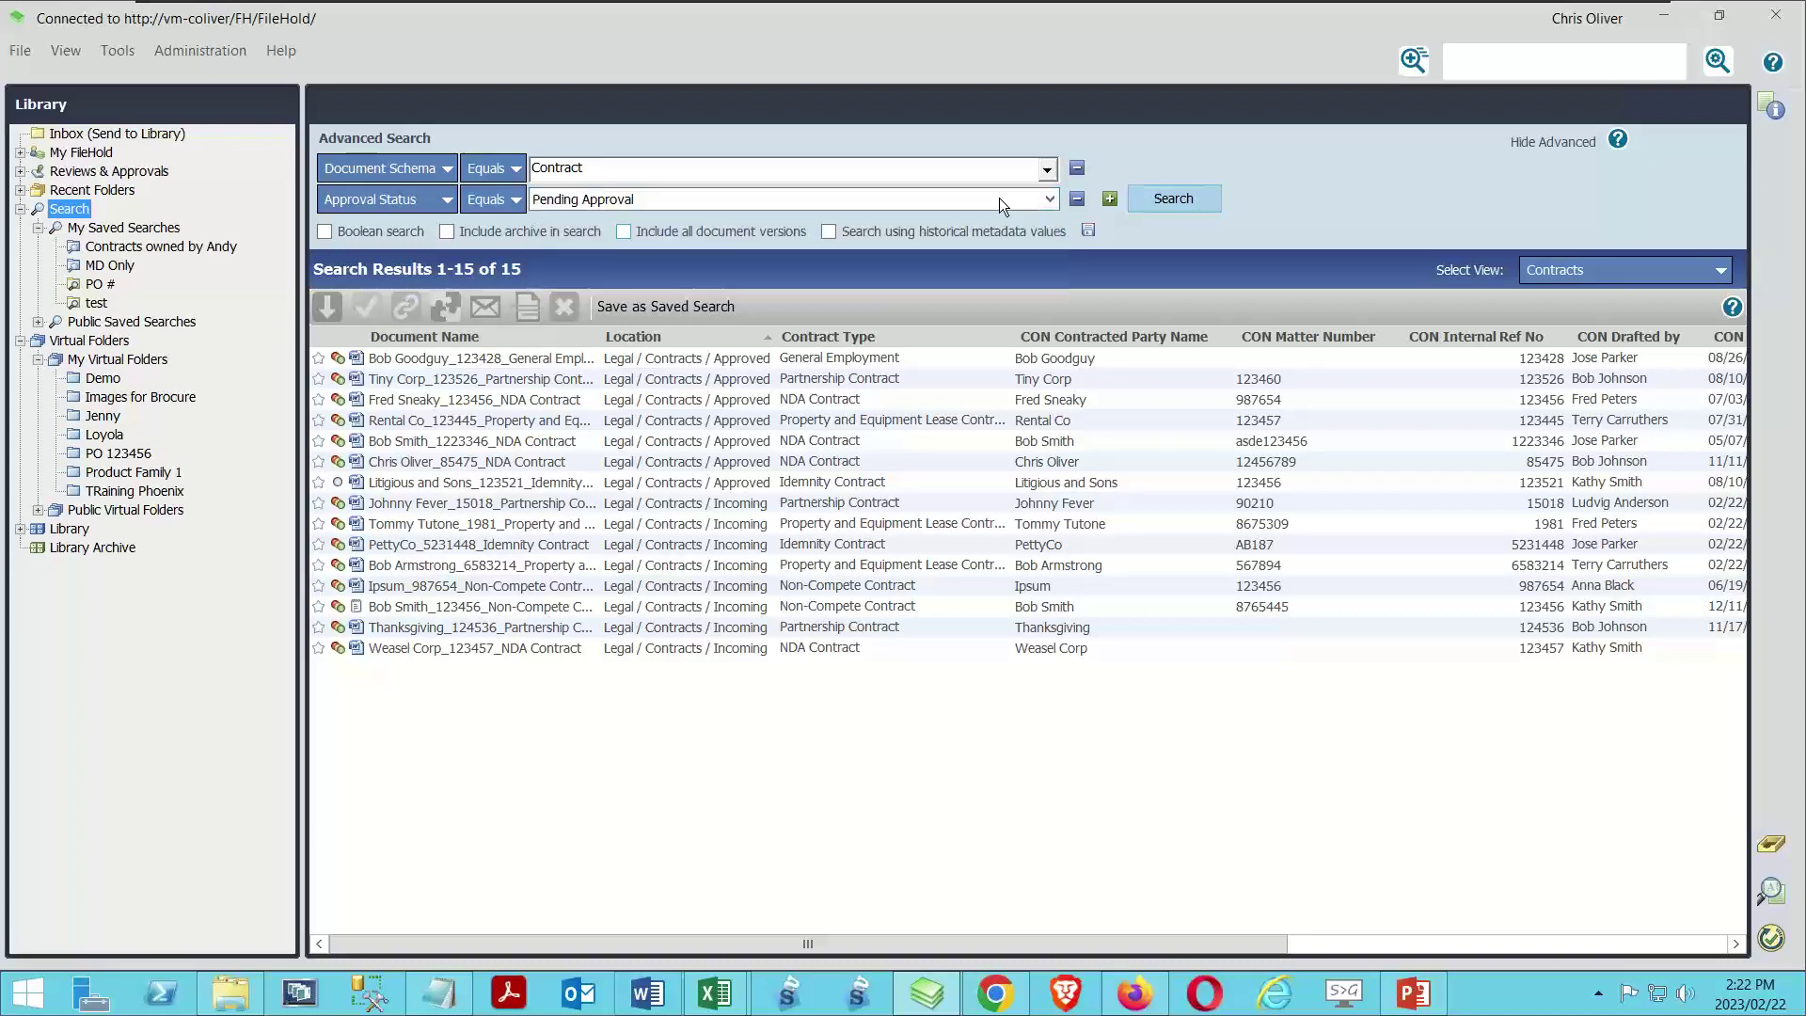
click(1150, 201)
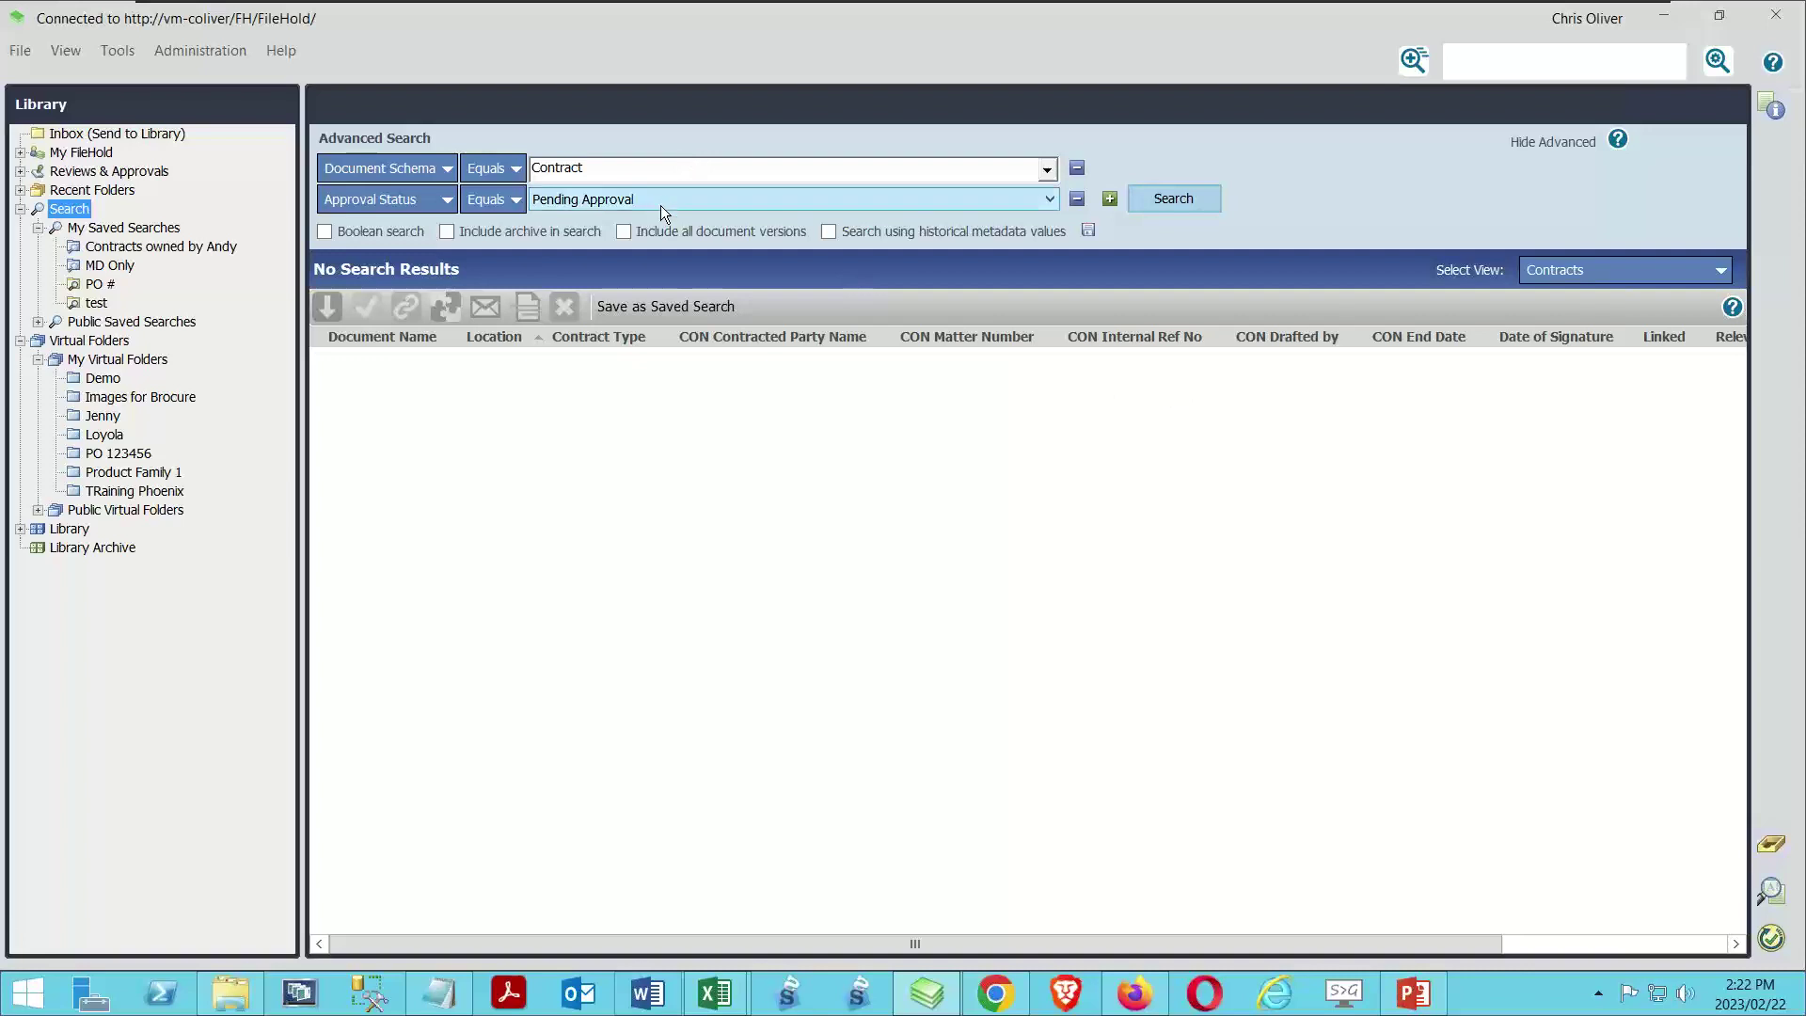
Change the approval status condition to Not Submitted For Approval and run the search.
click(652, 199)
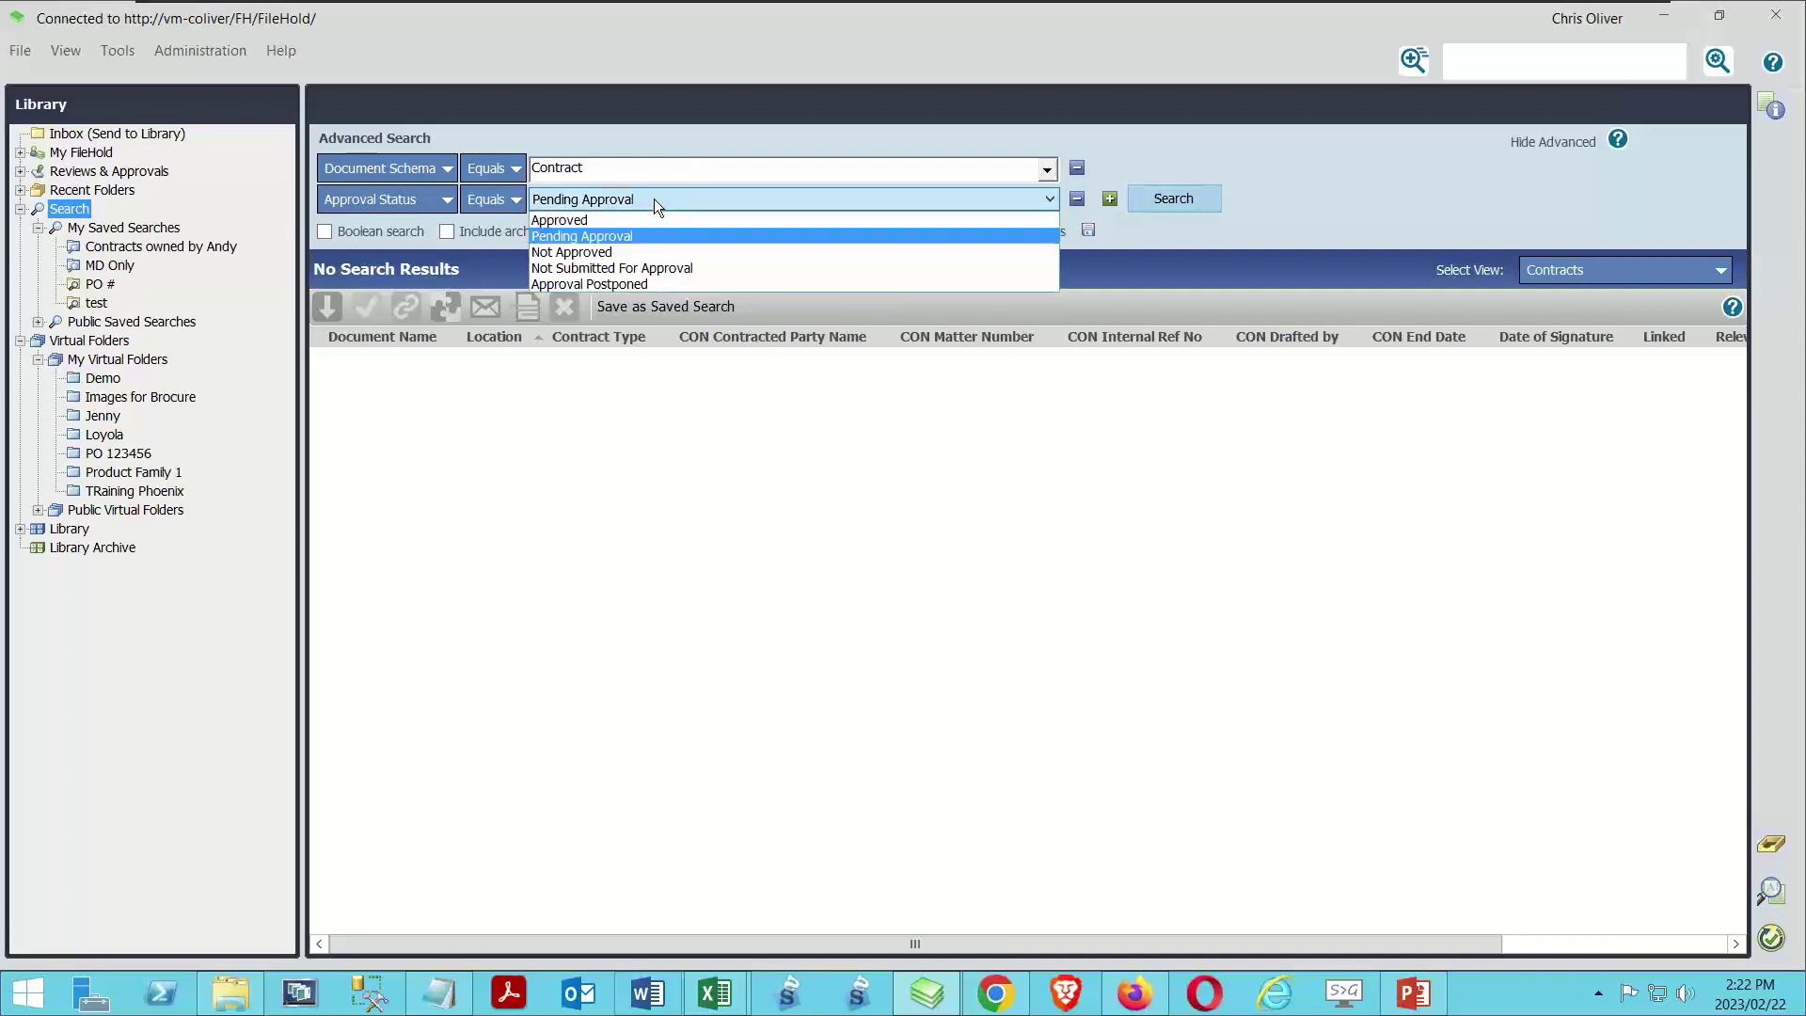
click(627, 267)
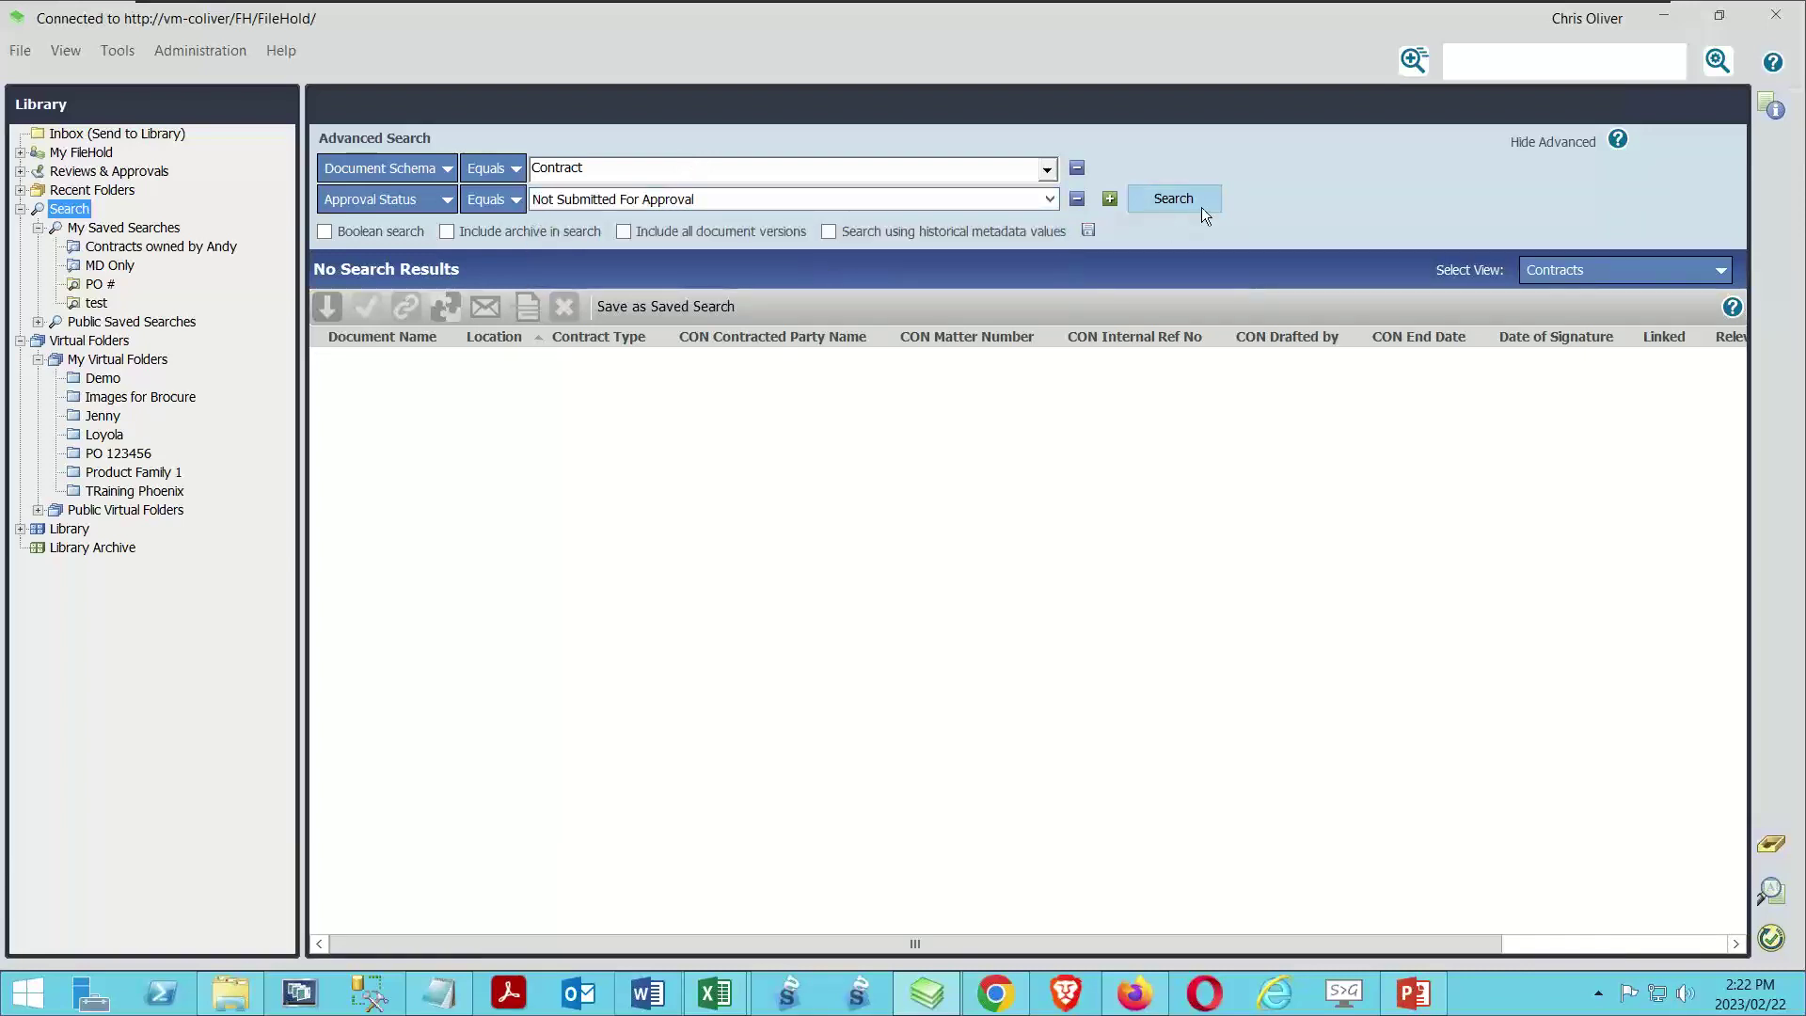
click(1180, 207)
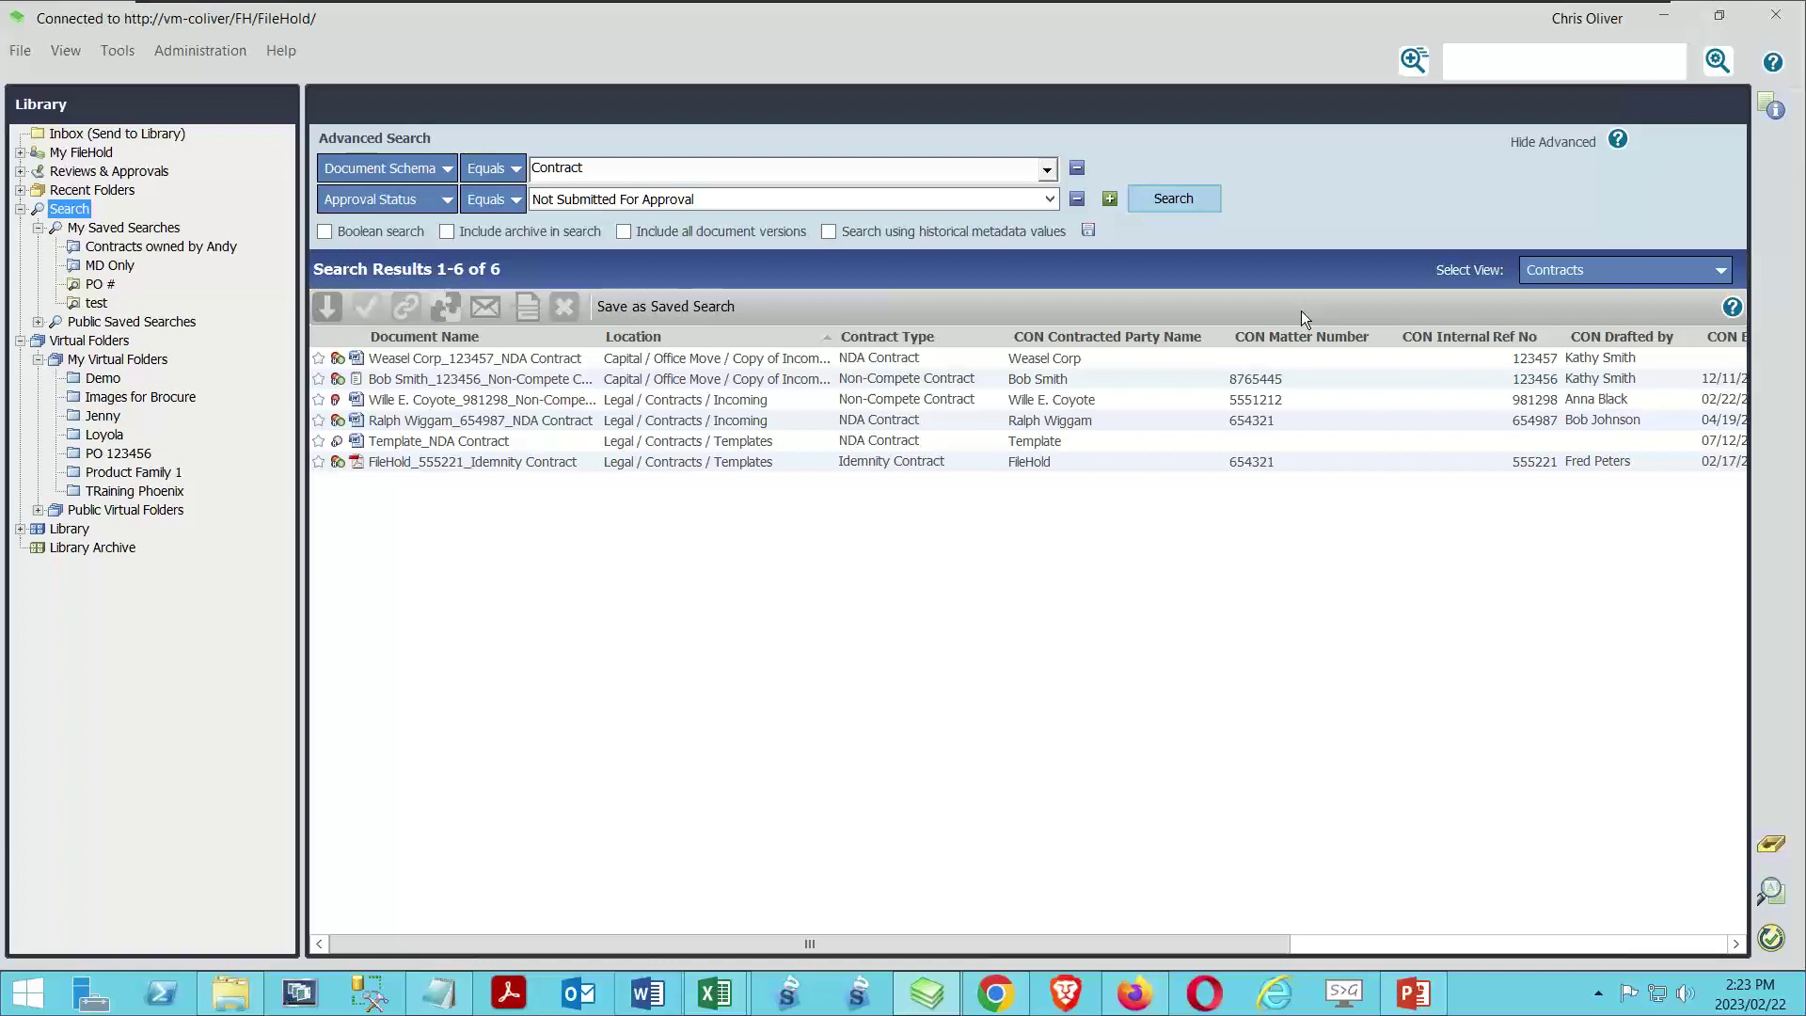
Save the search as a new personal saved search named "Not submitted for approval contracts".
click(655, 312)
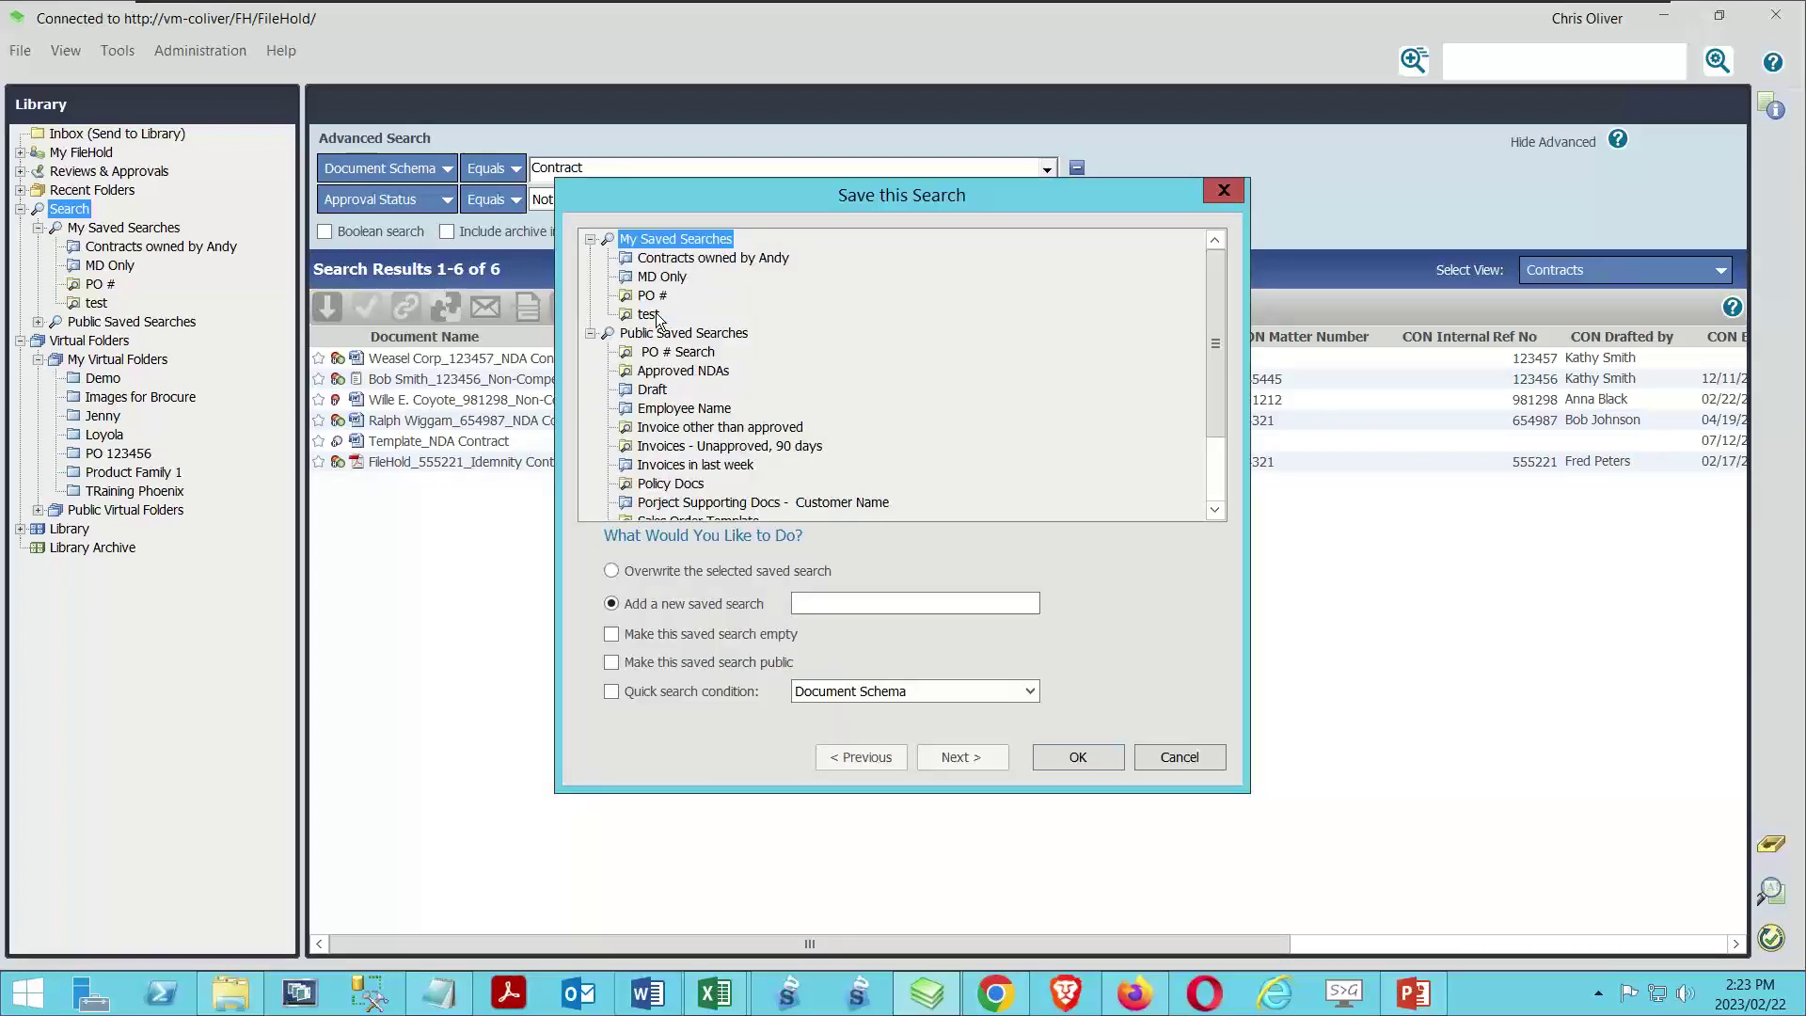
click(888, 607)
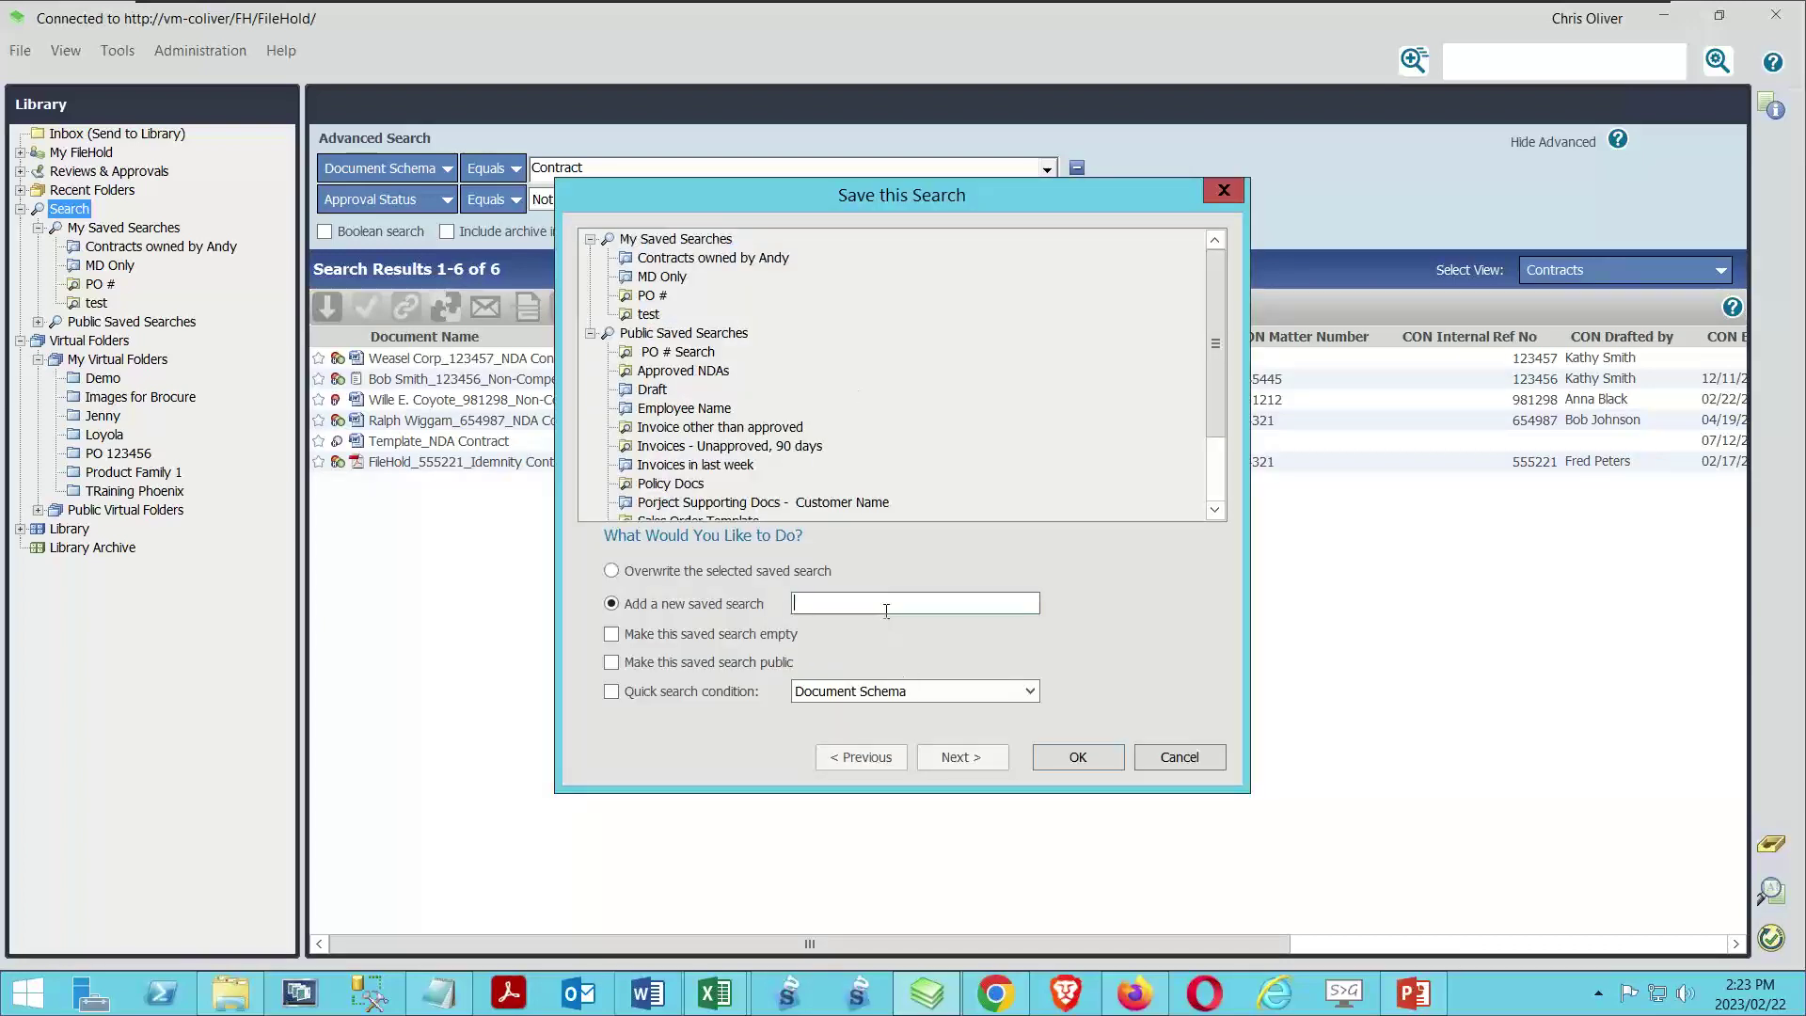
text(Not submitted for approval contracts)
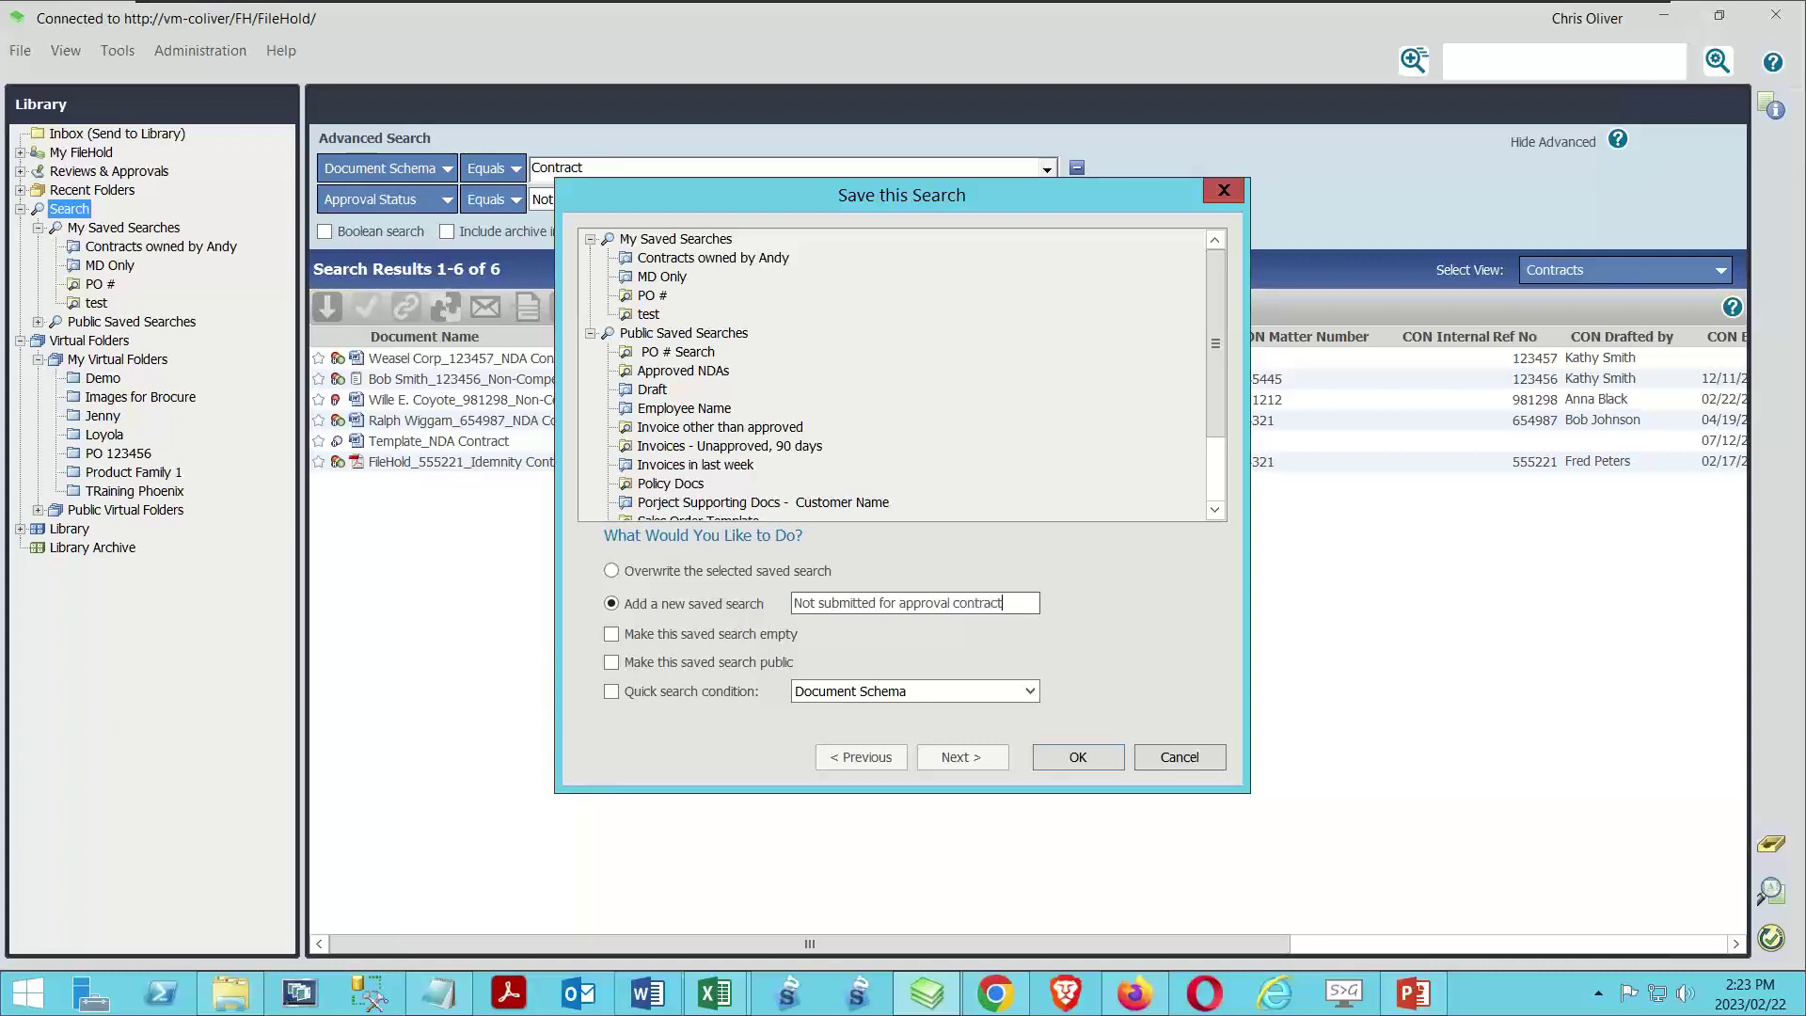
click(1077, 756)
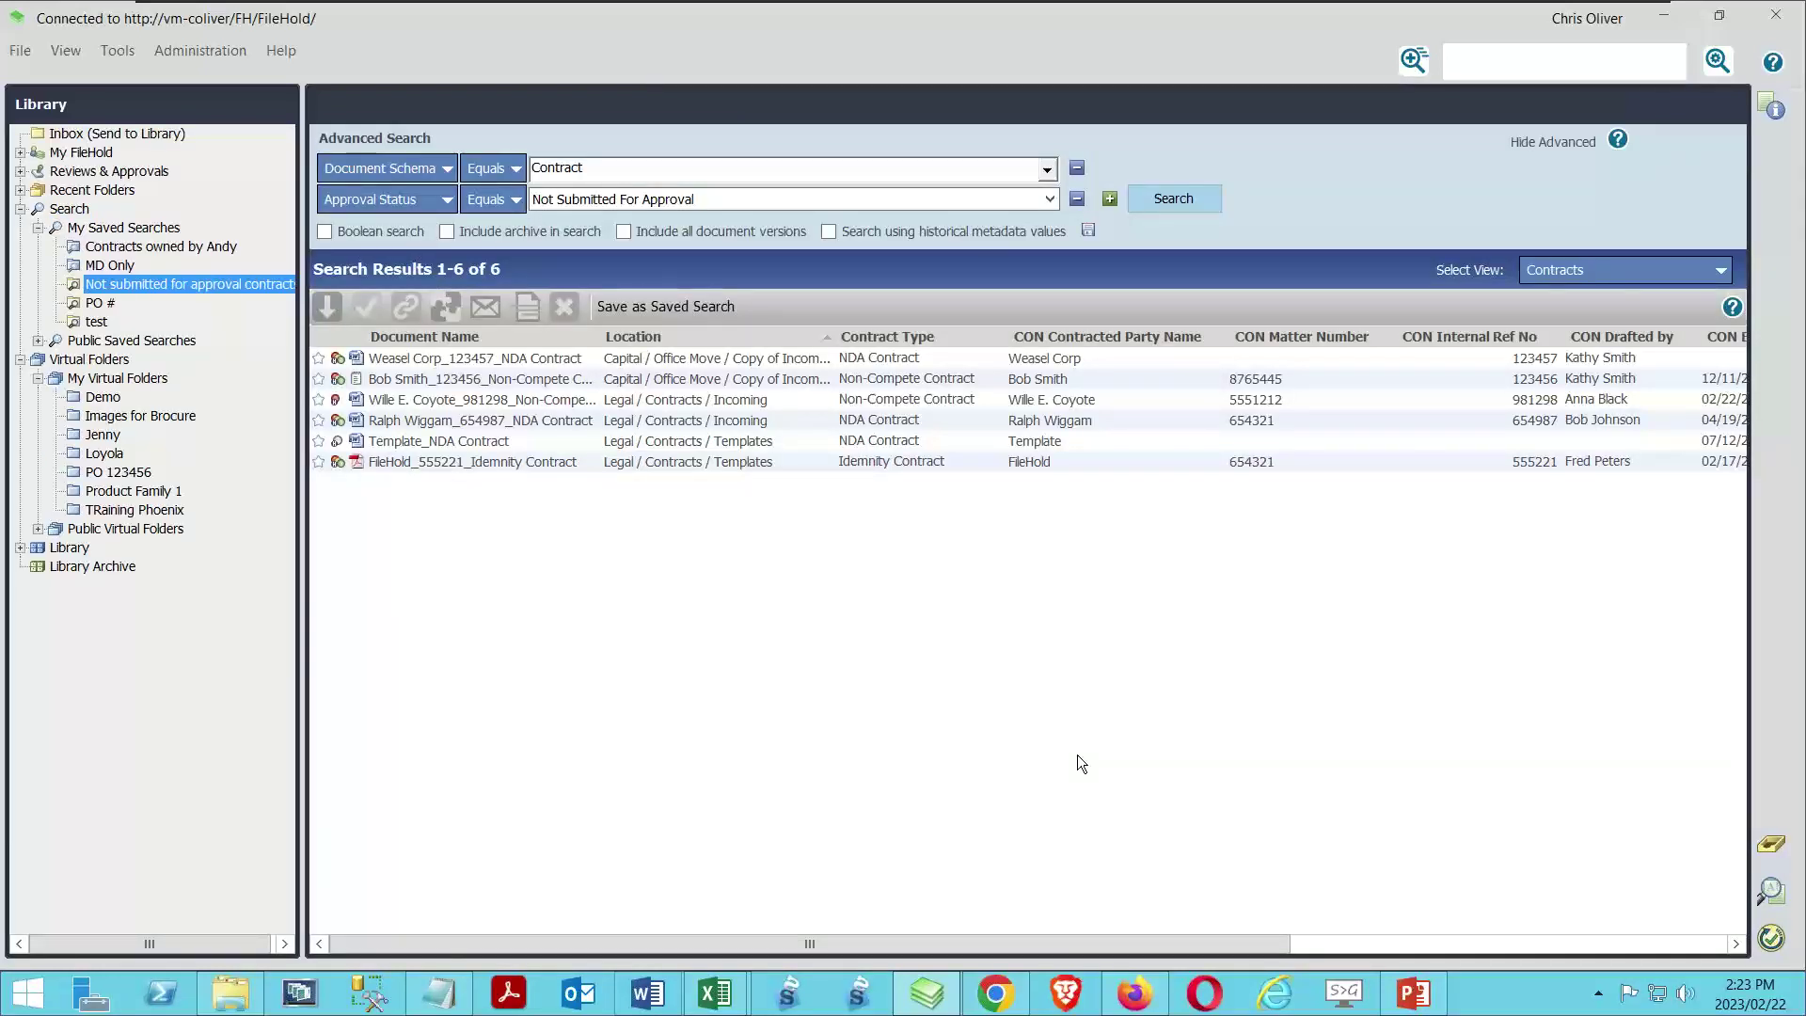
Show the results in the bold Default View and overwrite the "Not submitted for approval contracts" saved search with the current search.
click(1565, 273)
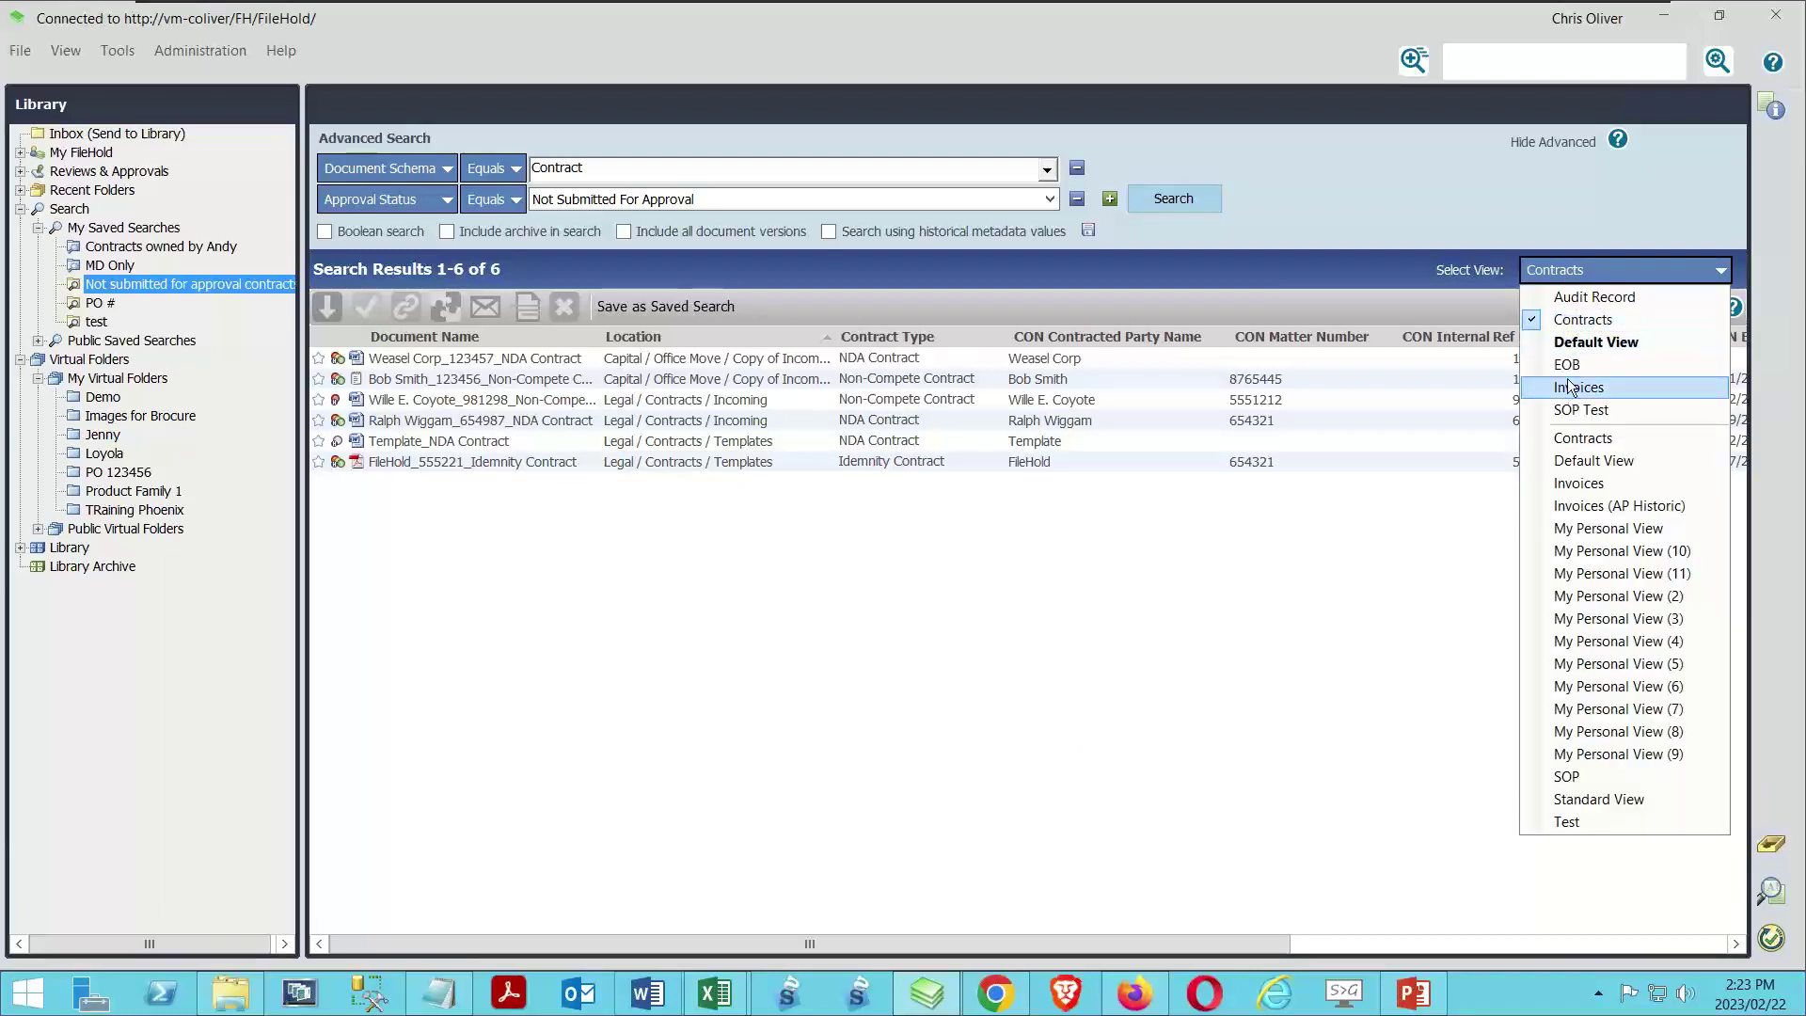
click(1590, 342)
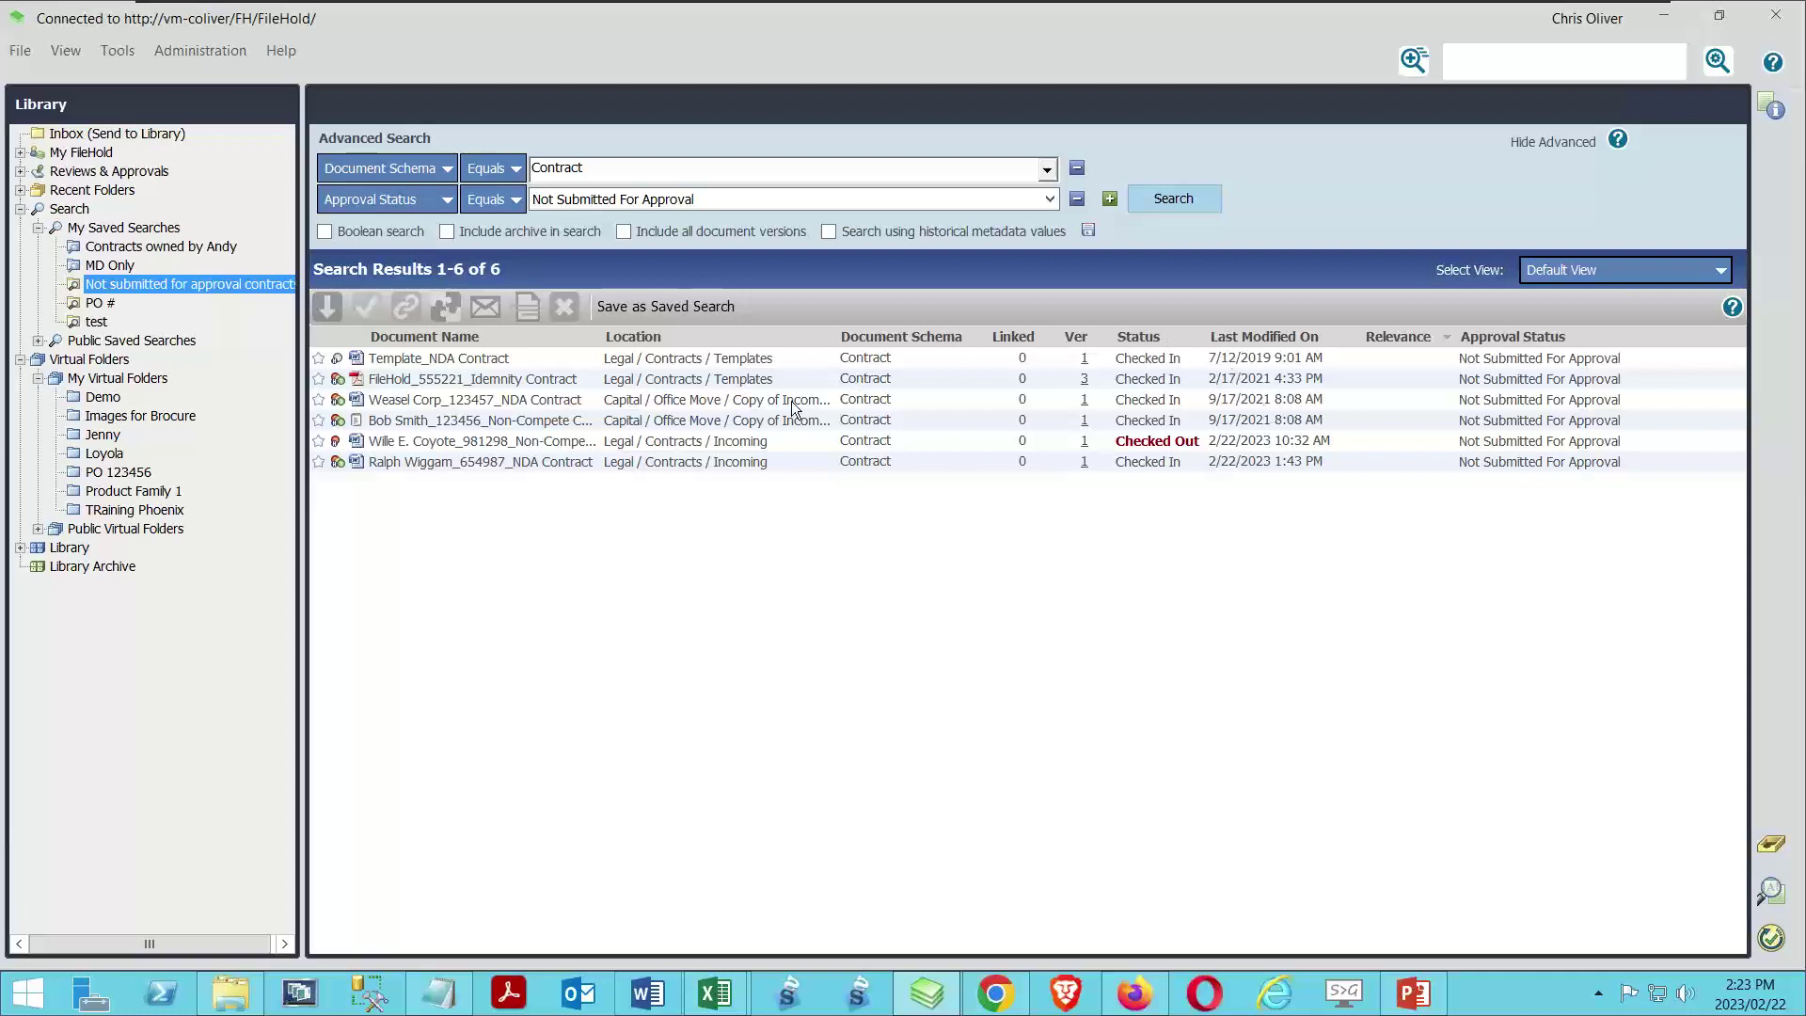
click(245, 284)
click(629, 307)
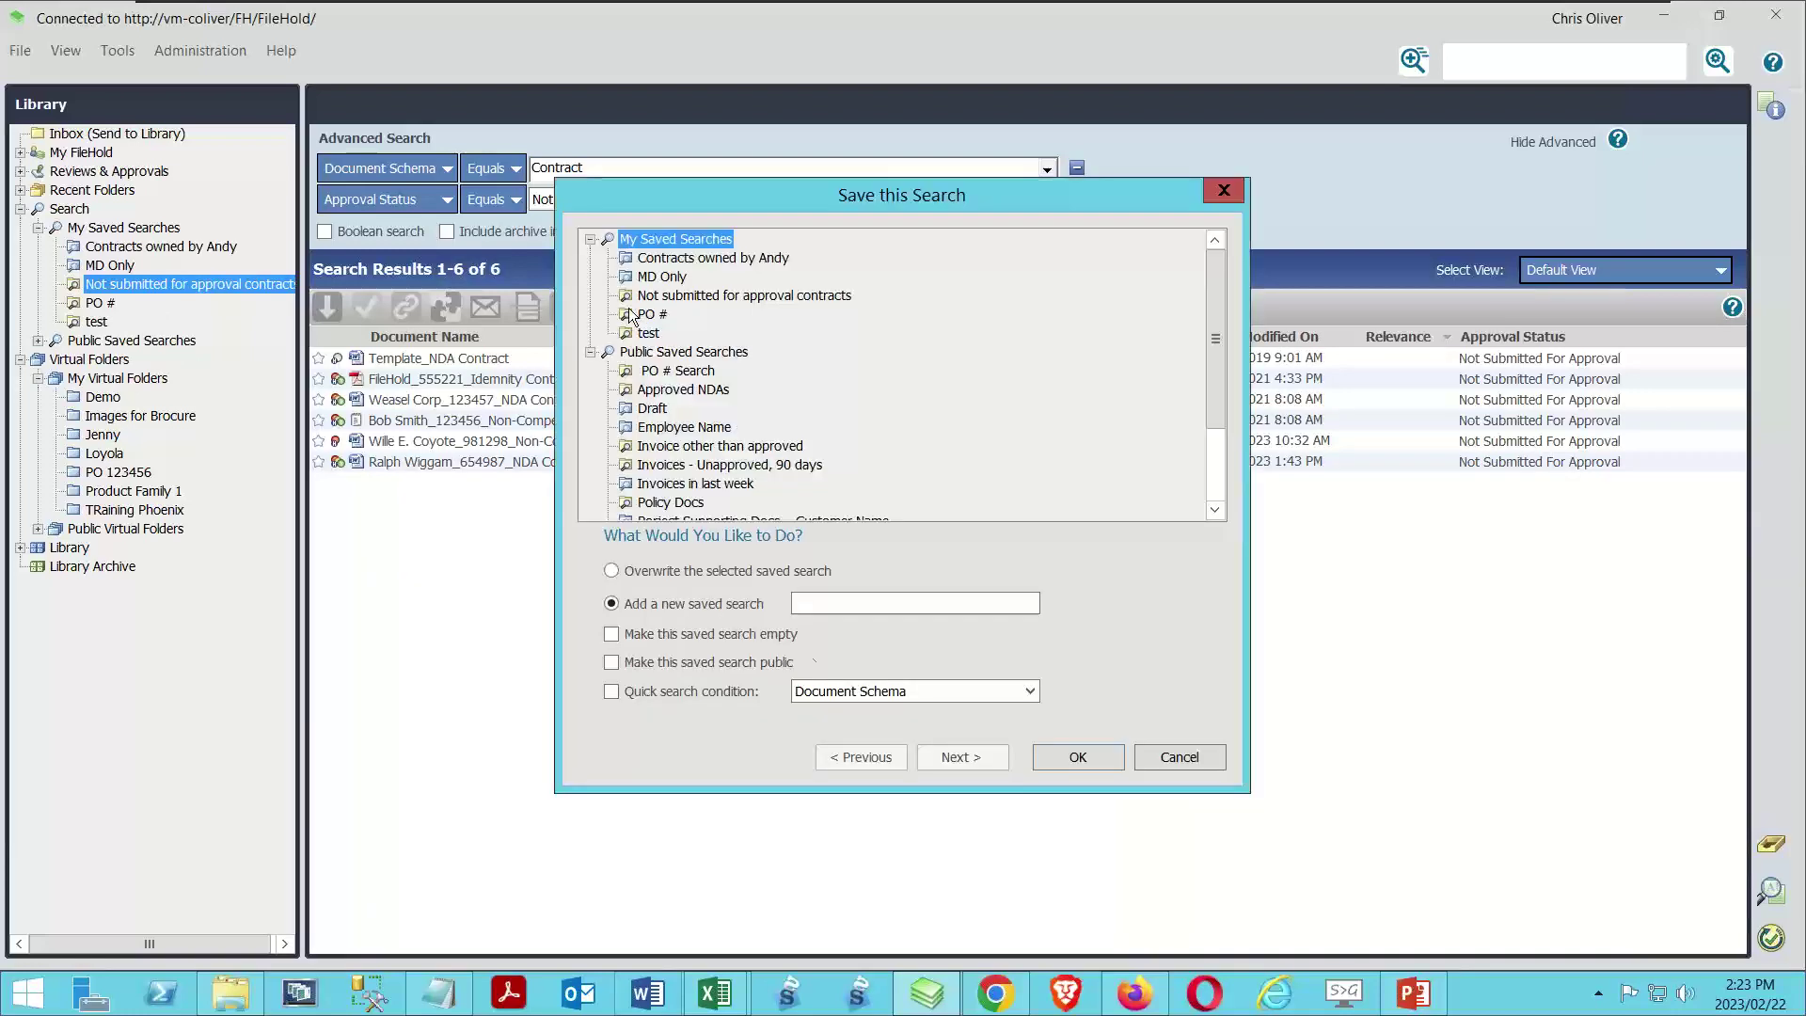
click(688, 296)
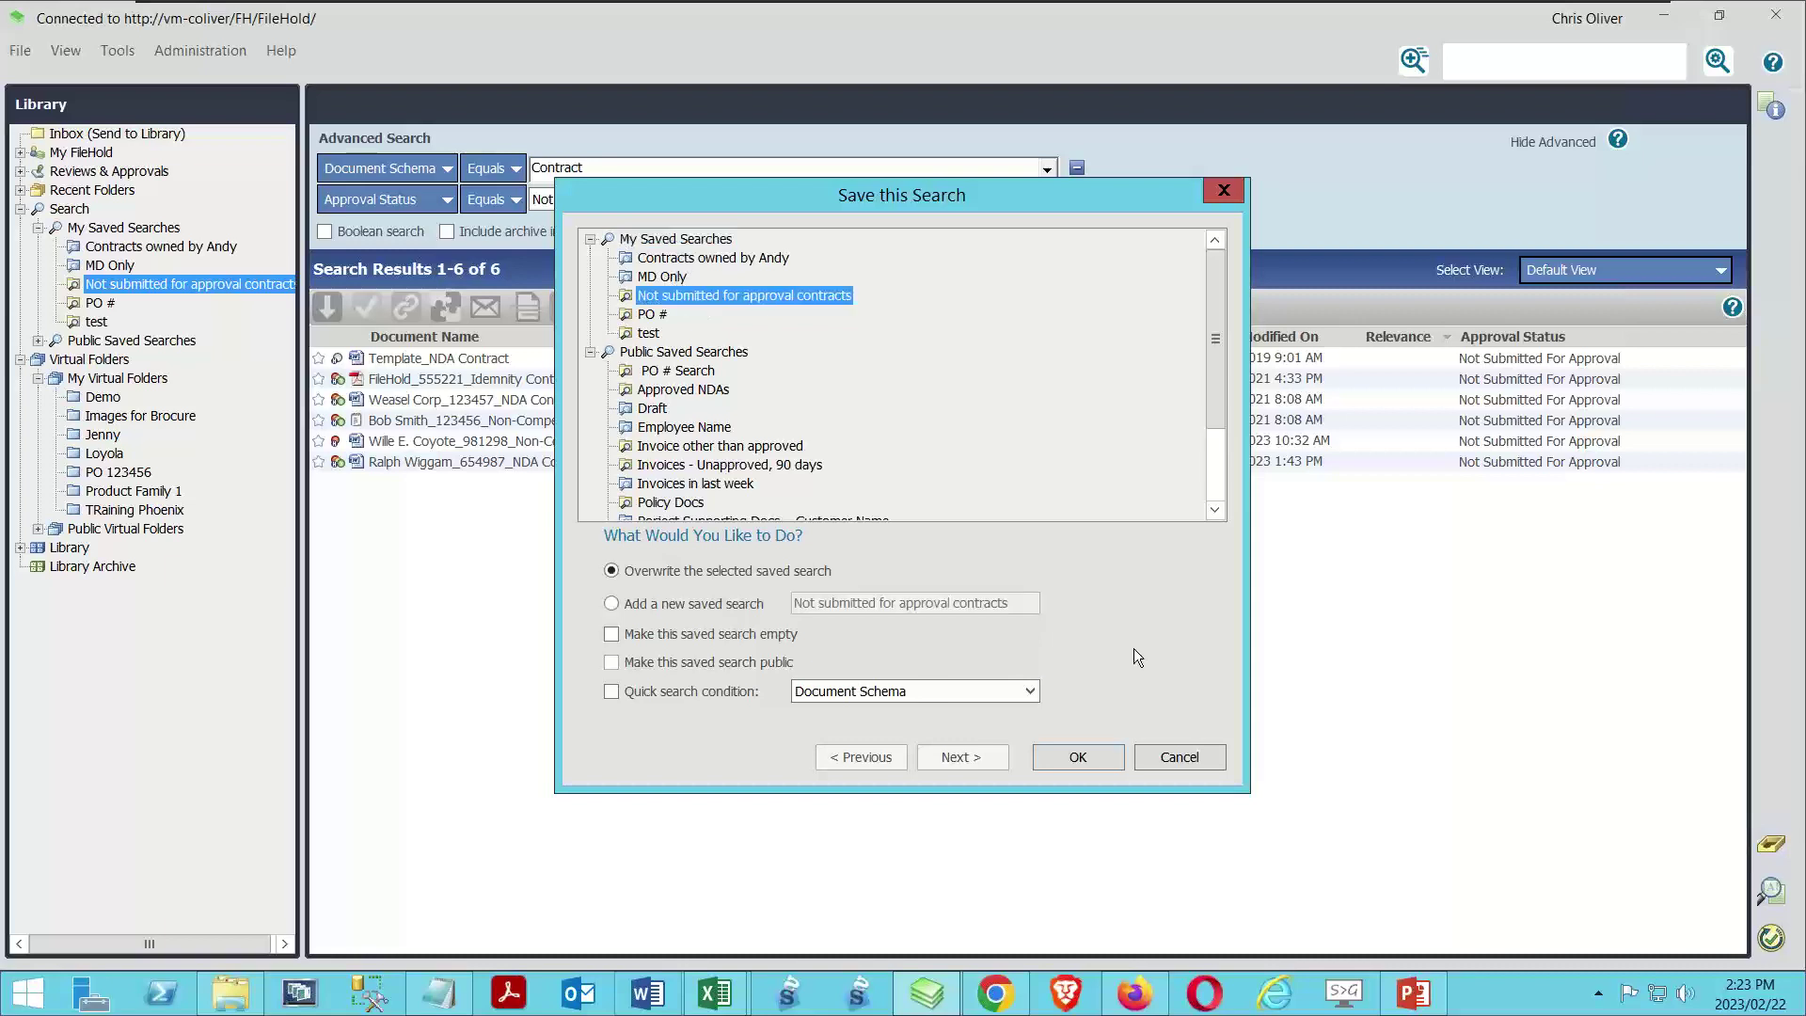
click(1075, 758)
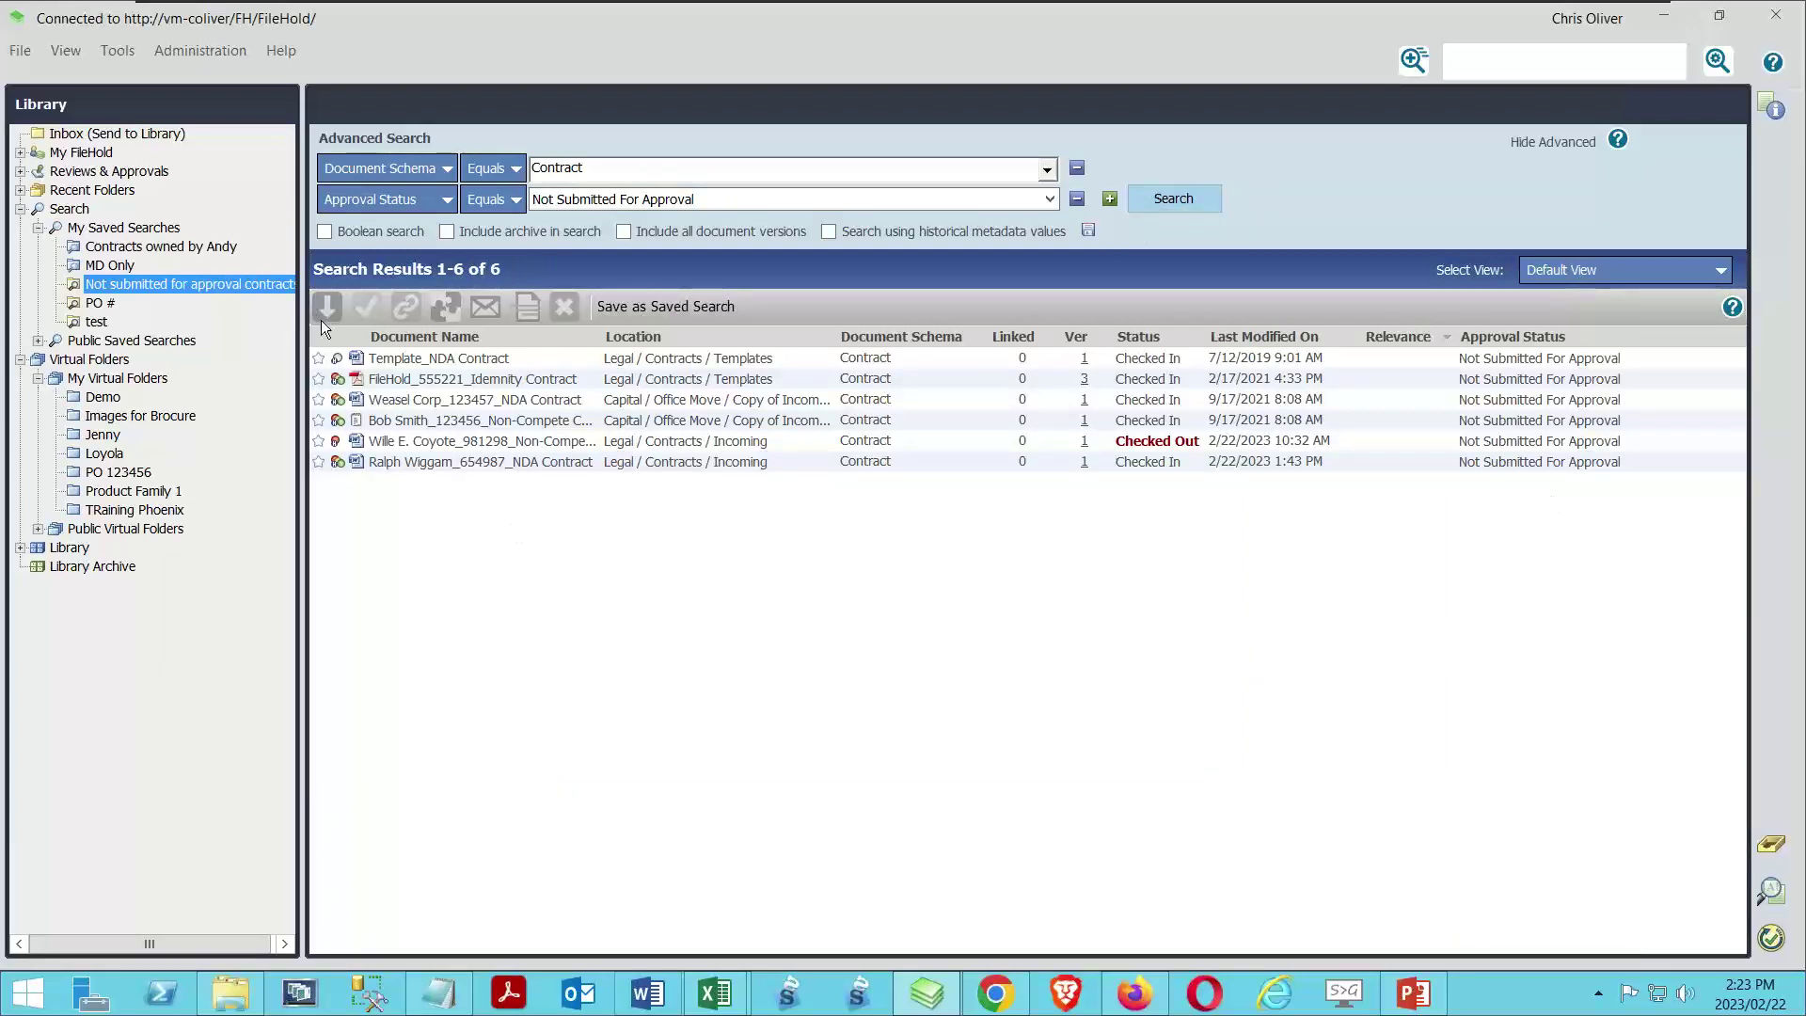
Reopen the "Not submitted for approval contracts" saved search and show its results in the Contracts view.
click(160, 286)
click(1625, 271)
click(1577, 320)
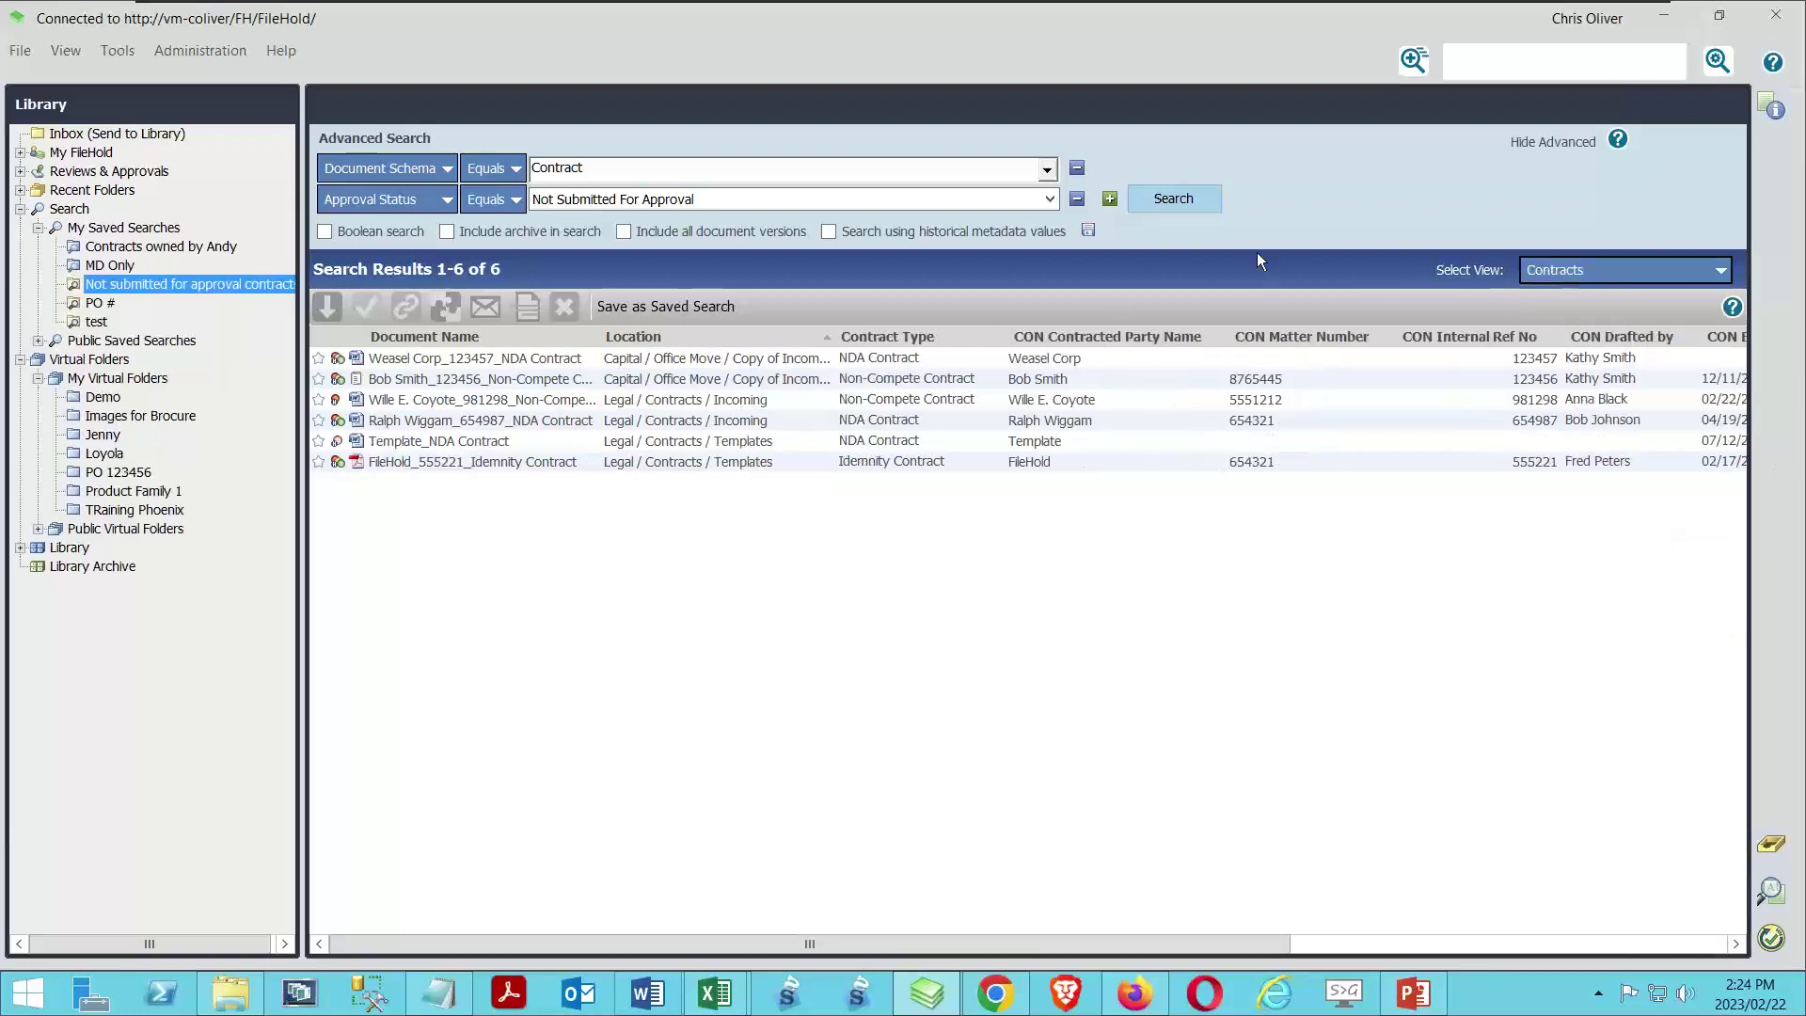
Rerun the search and overwrite the "Not submitted for approval contracts" saved search with it in the Contracts view.
click(1176, 201)
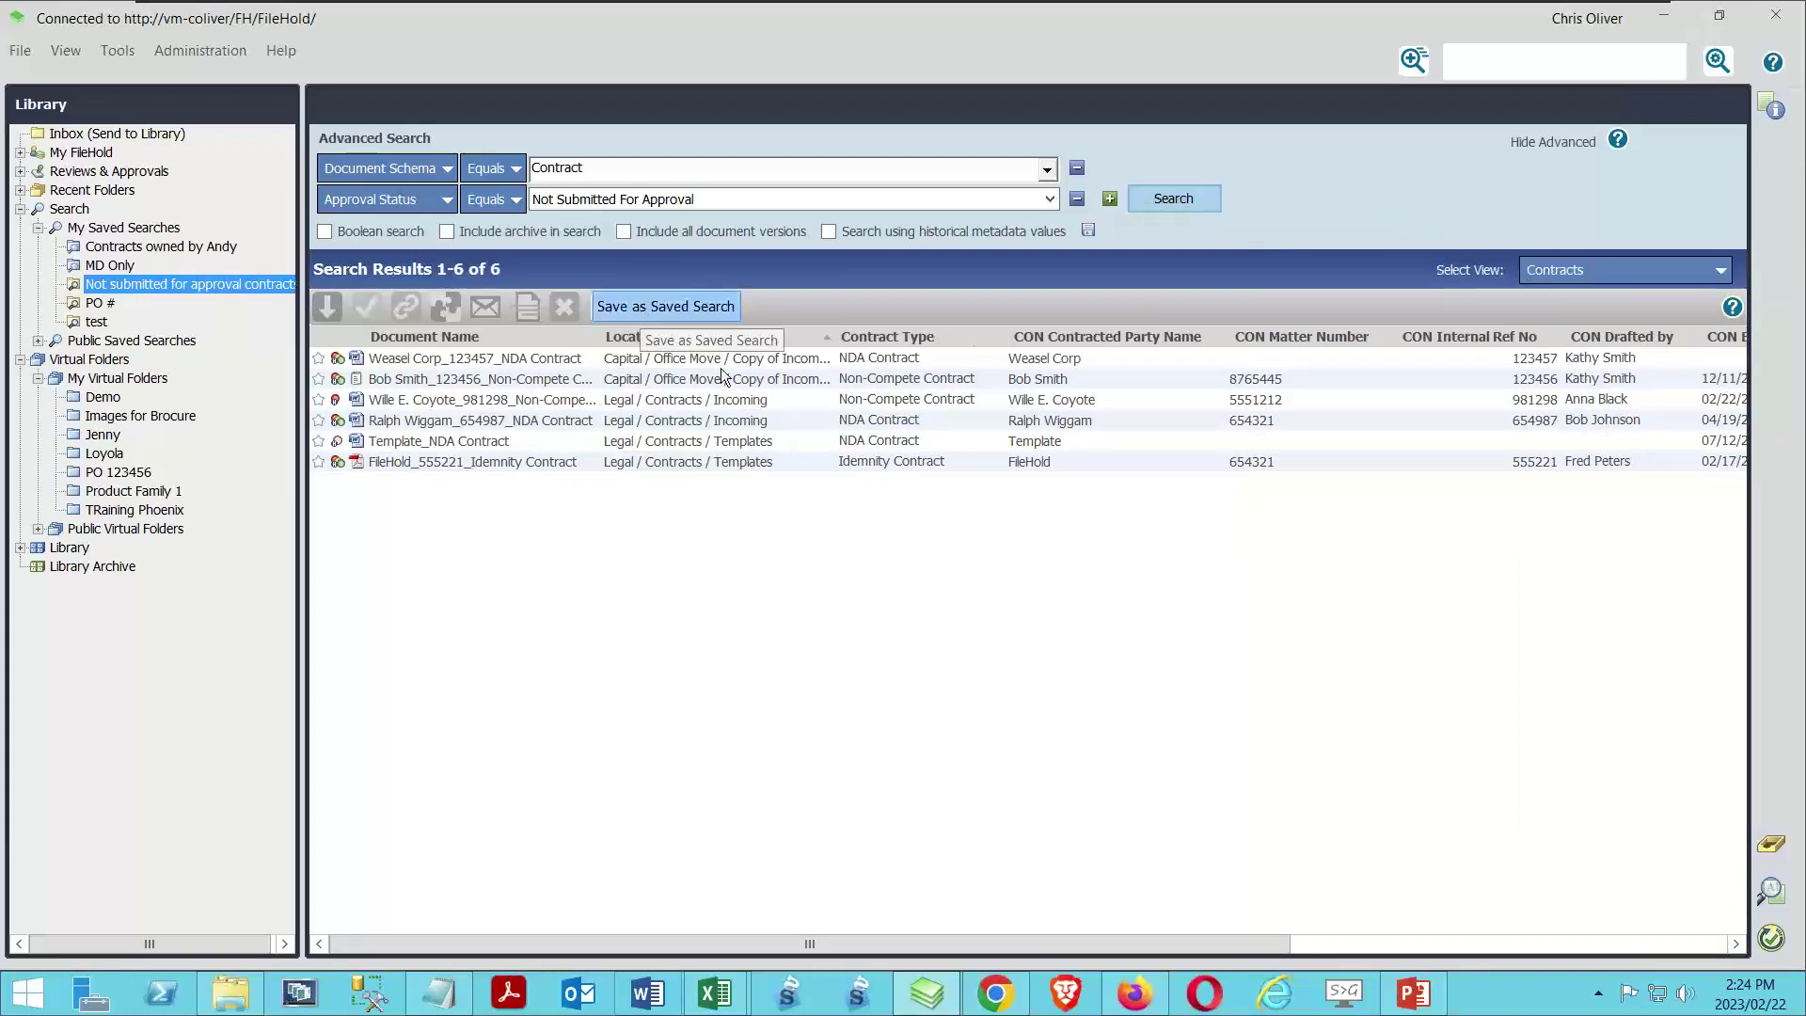
click(666, 306)
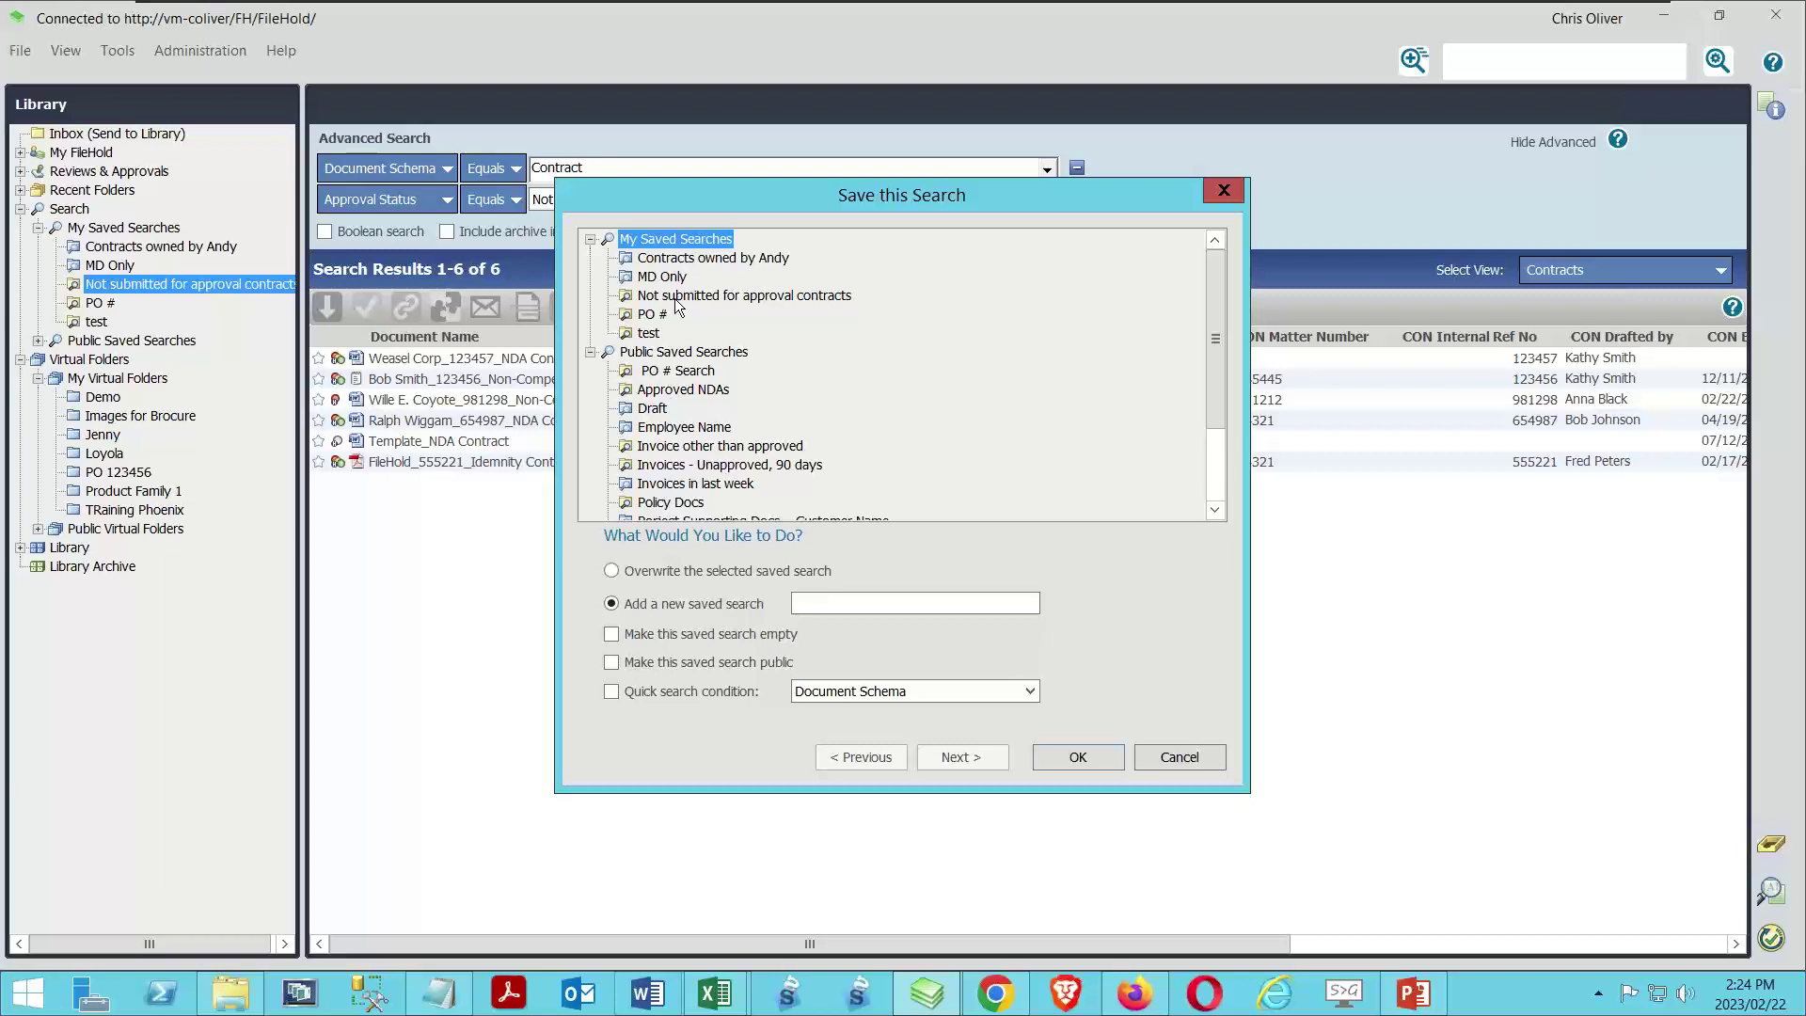
click(779, 298)
click(1073, 762)
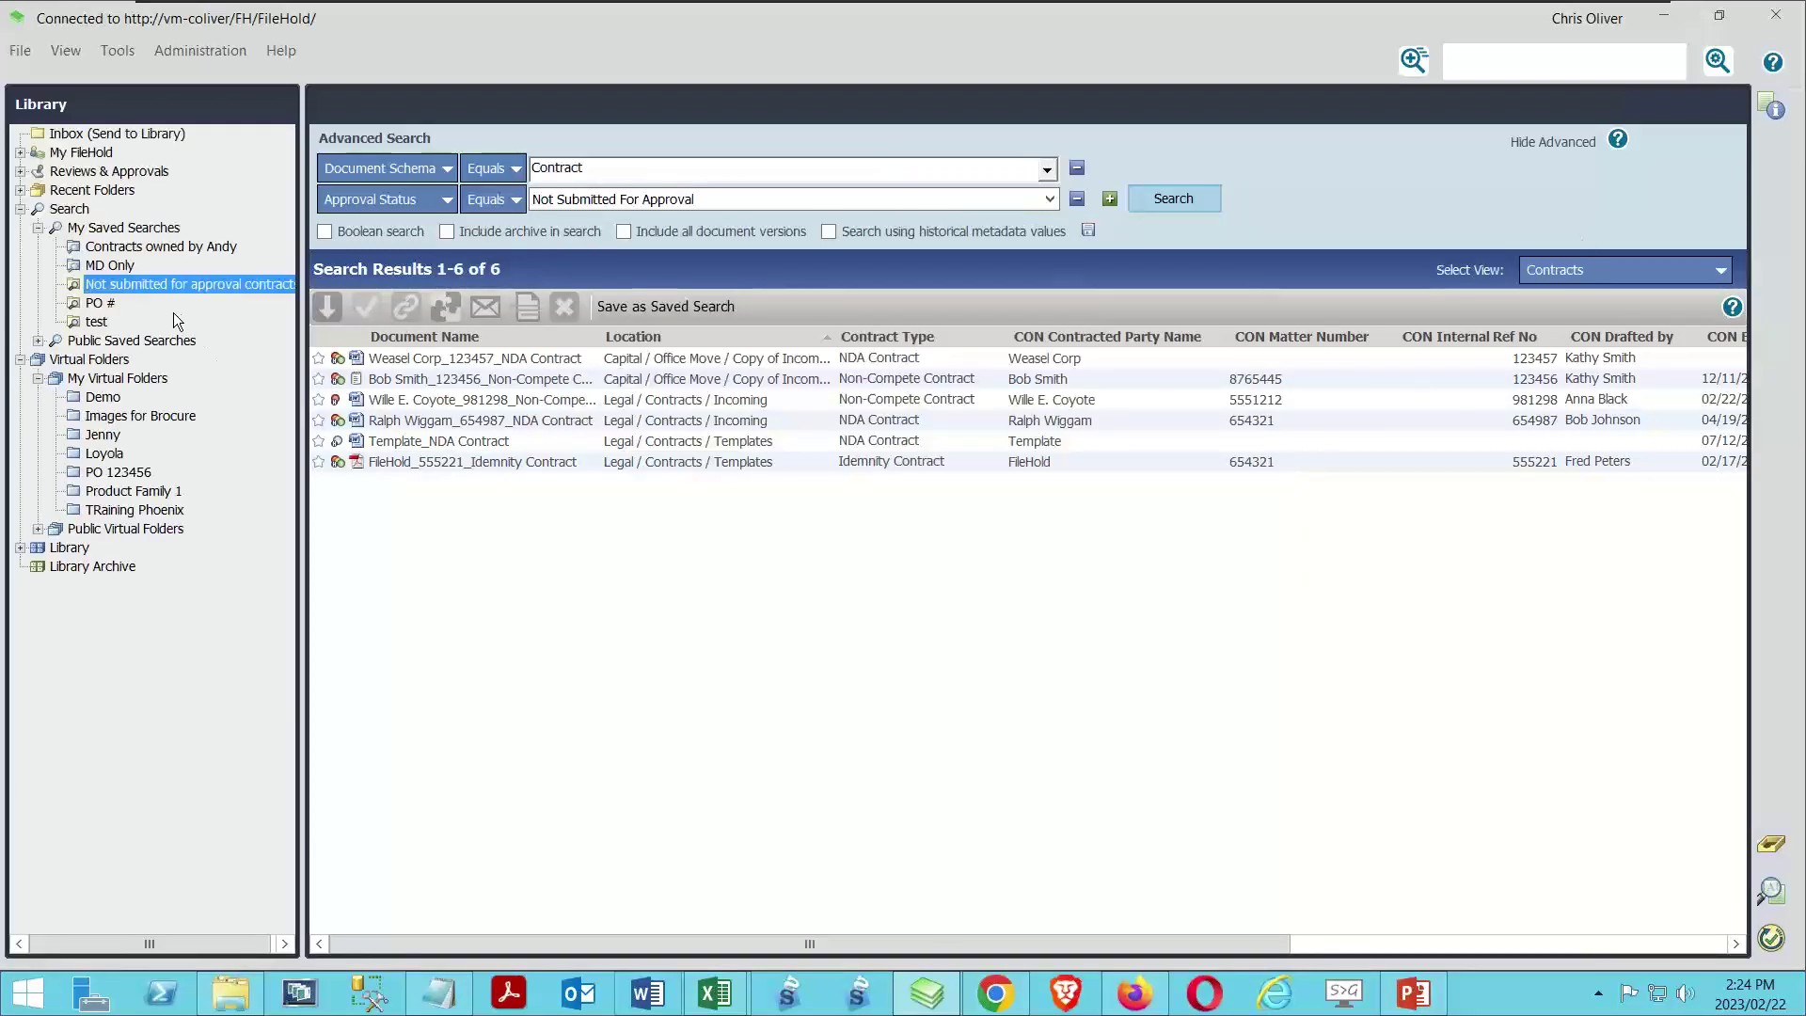
Check the views shown for the "Not submitted for approval contracts" saved search, the MD Only quick search and the Inbox.
click(169, 286)
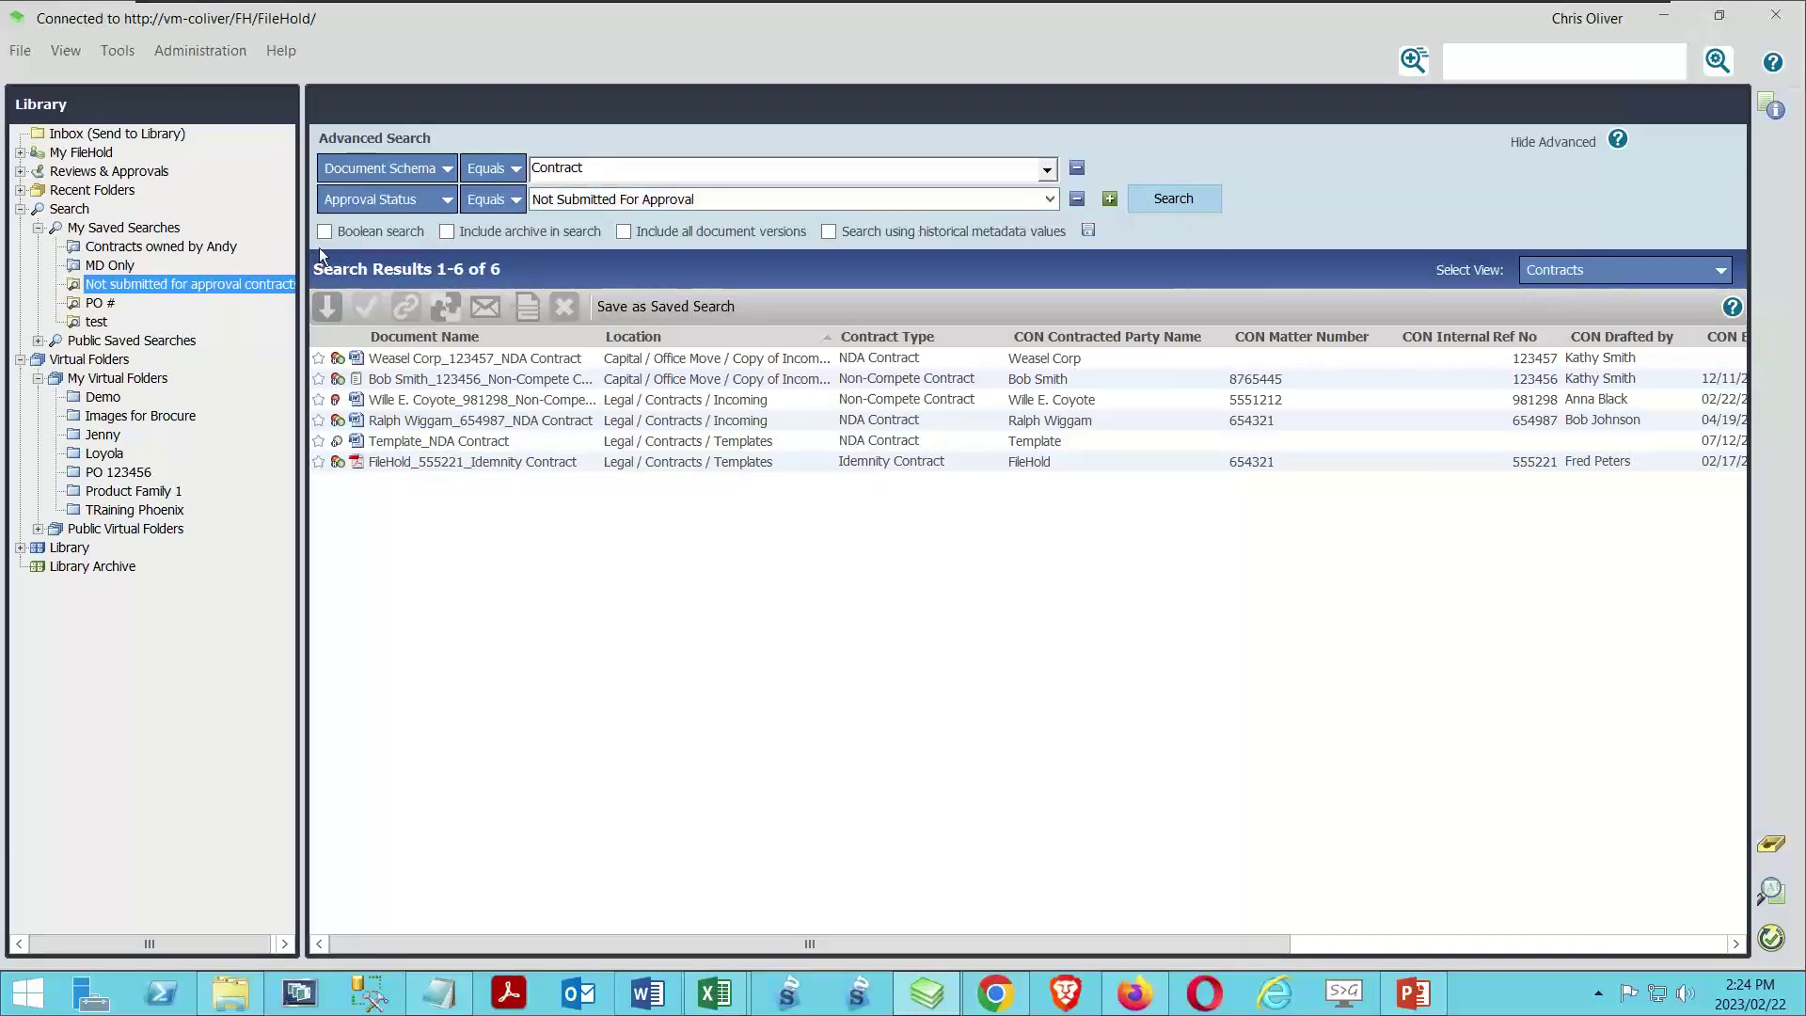
click(124, 268)
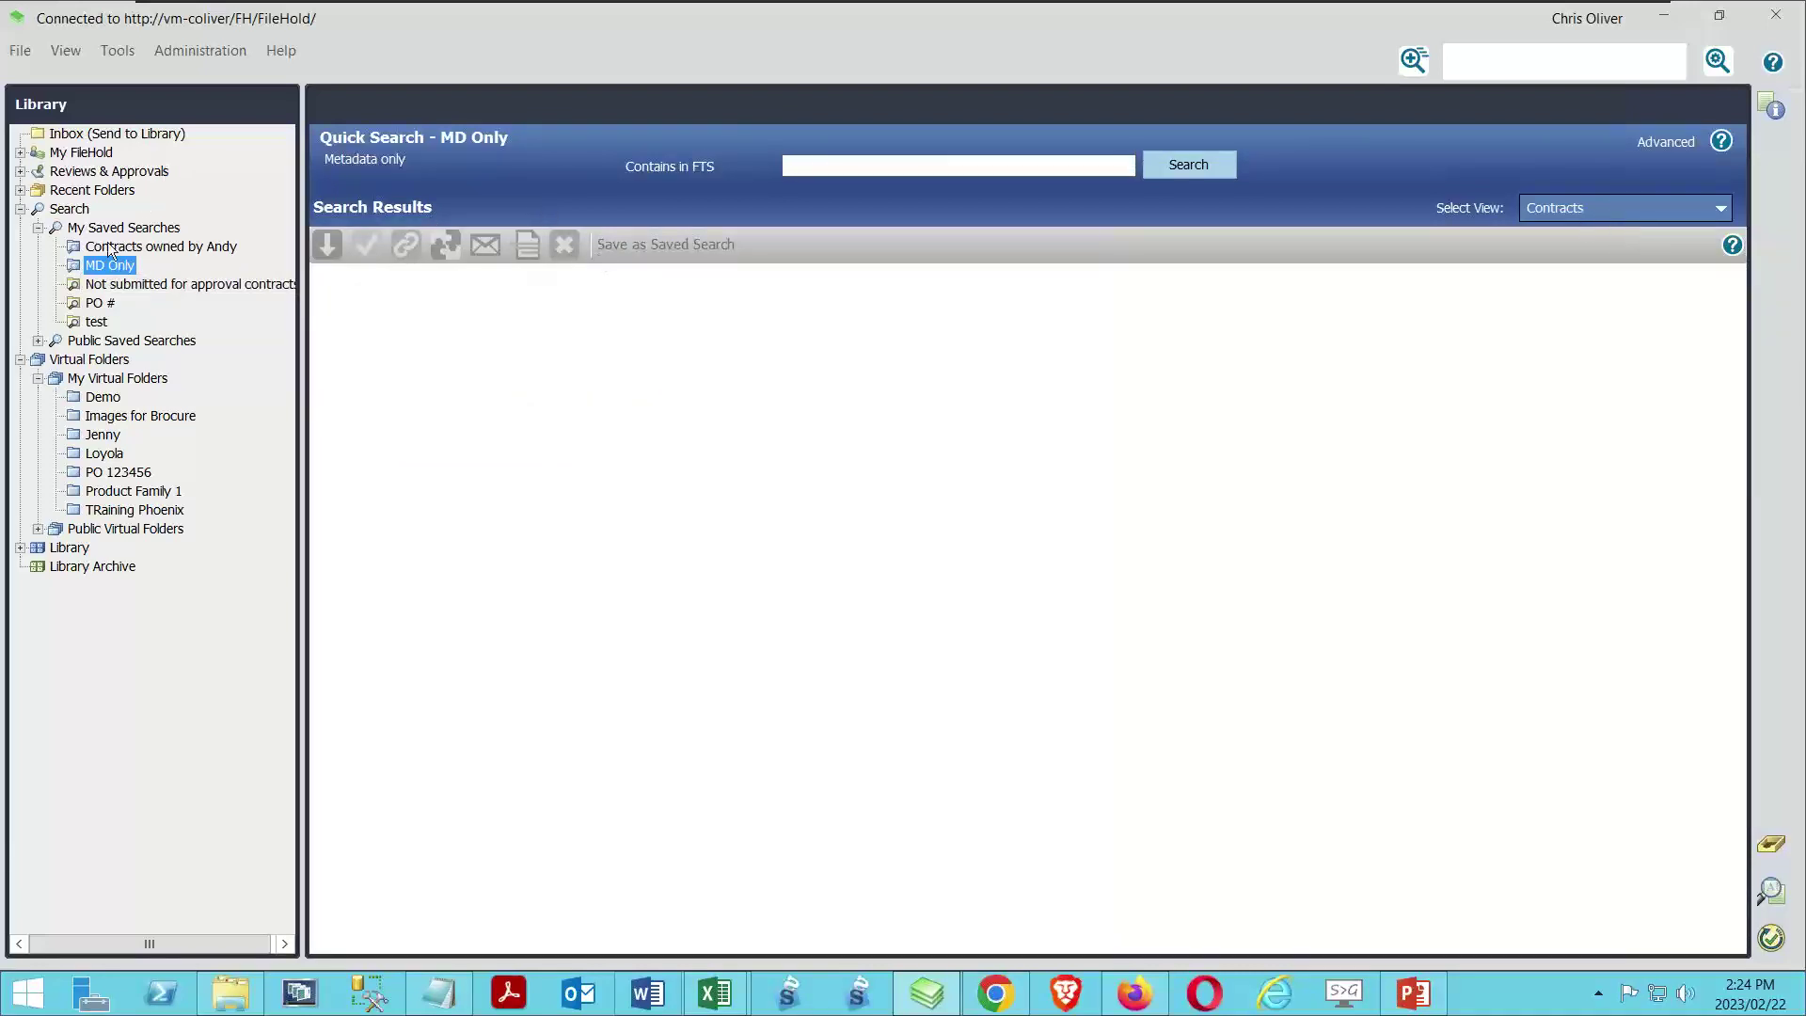
click(87, 137)
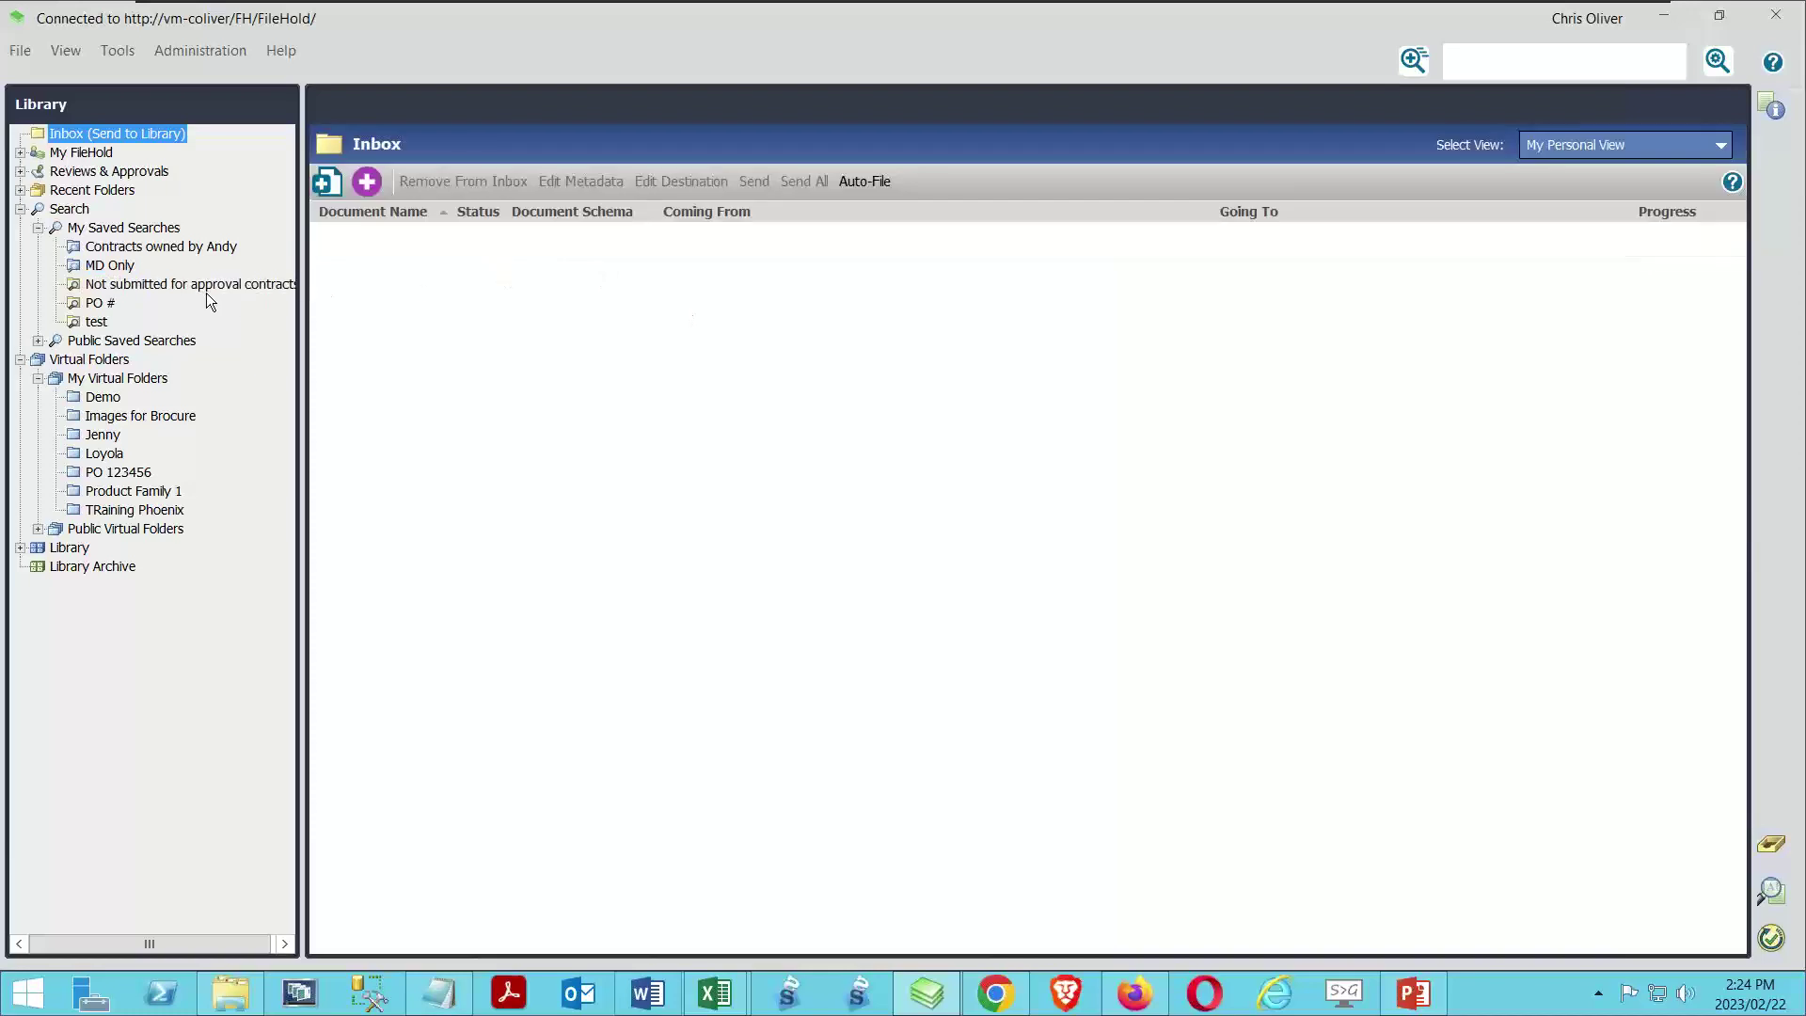
Start a blank search, look through the available result views and expand the search to its advanced options.
click(81, 212)
click(1663, 184)
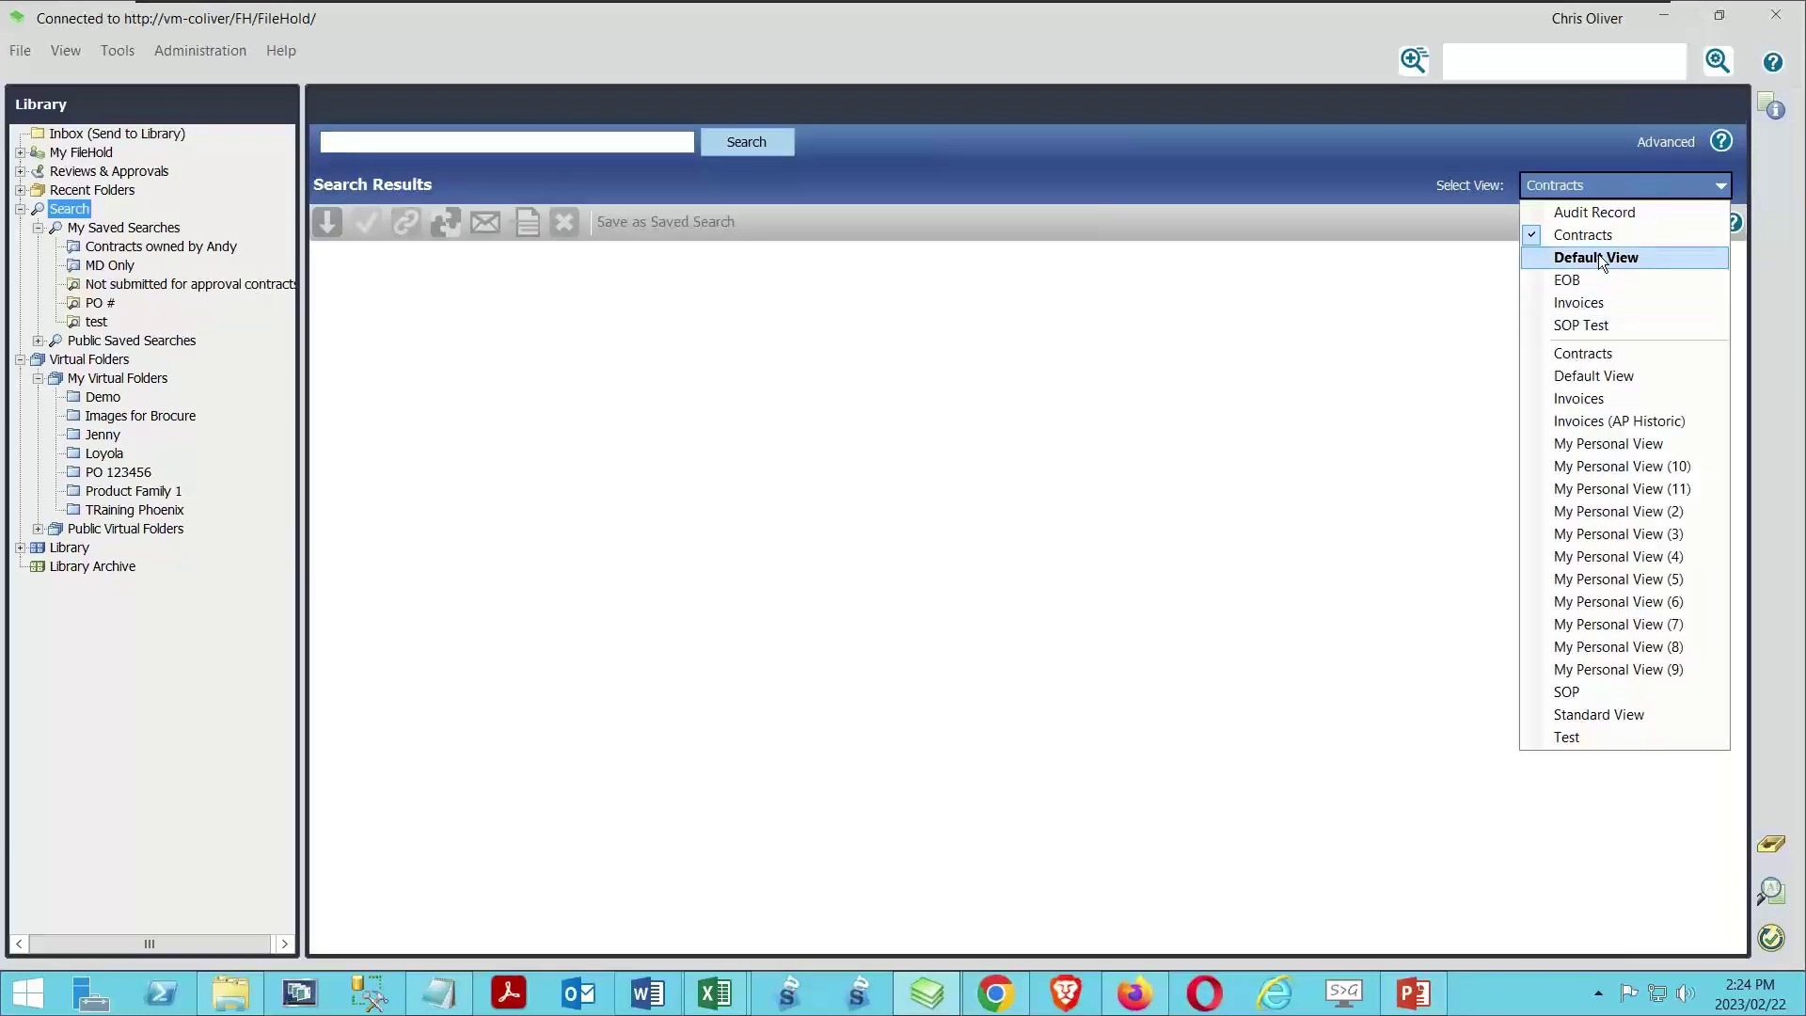
click(616, 426)
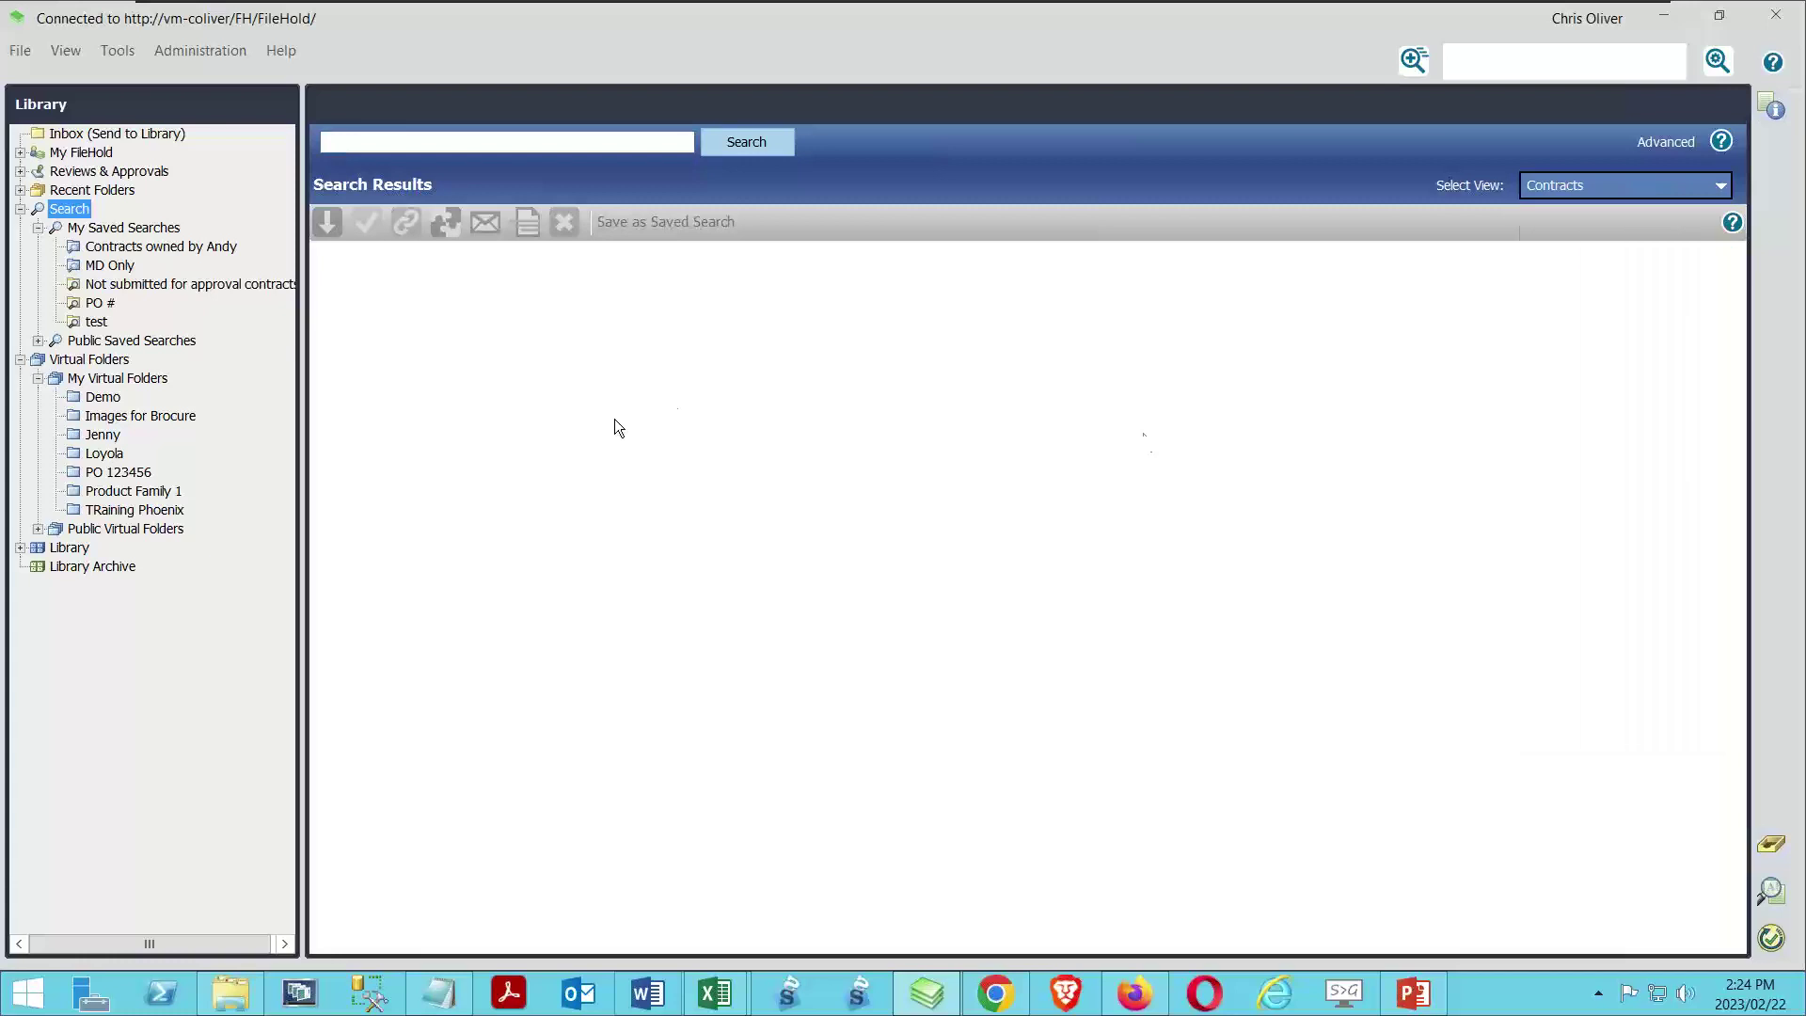
click(1608, 185)
click(1574, 262)
click(1663, 144)
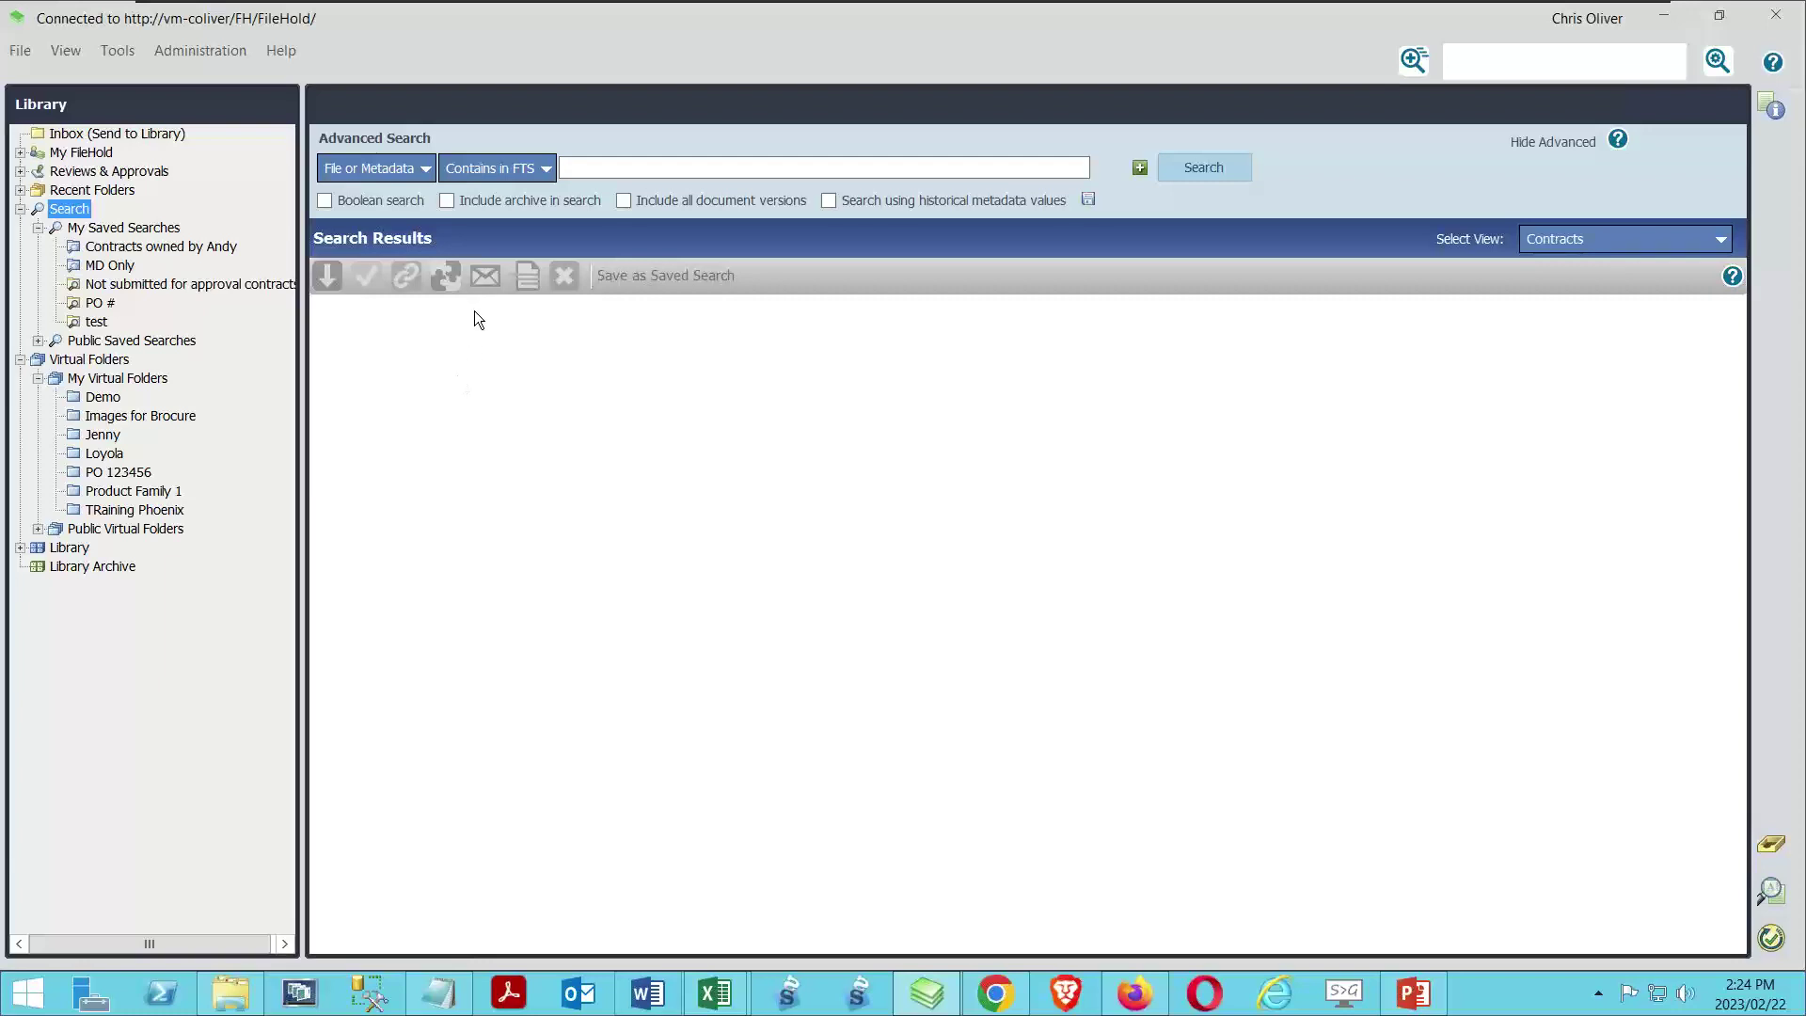
Examine the available search condition fields, comparing Common MD Fields with schema-specific fields such as Bill of Lading, Packing Slip and Contract.
click(393, 172)
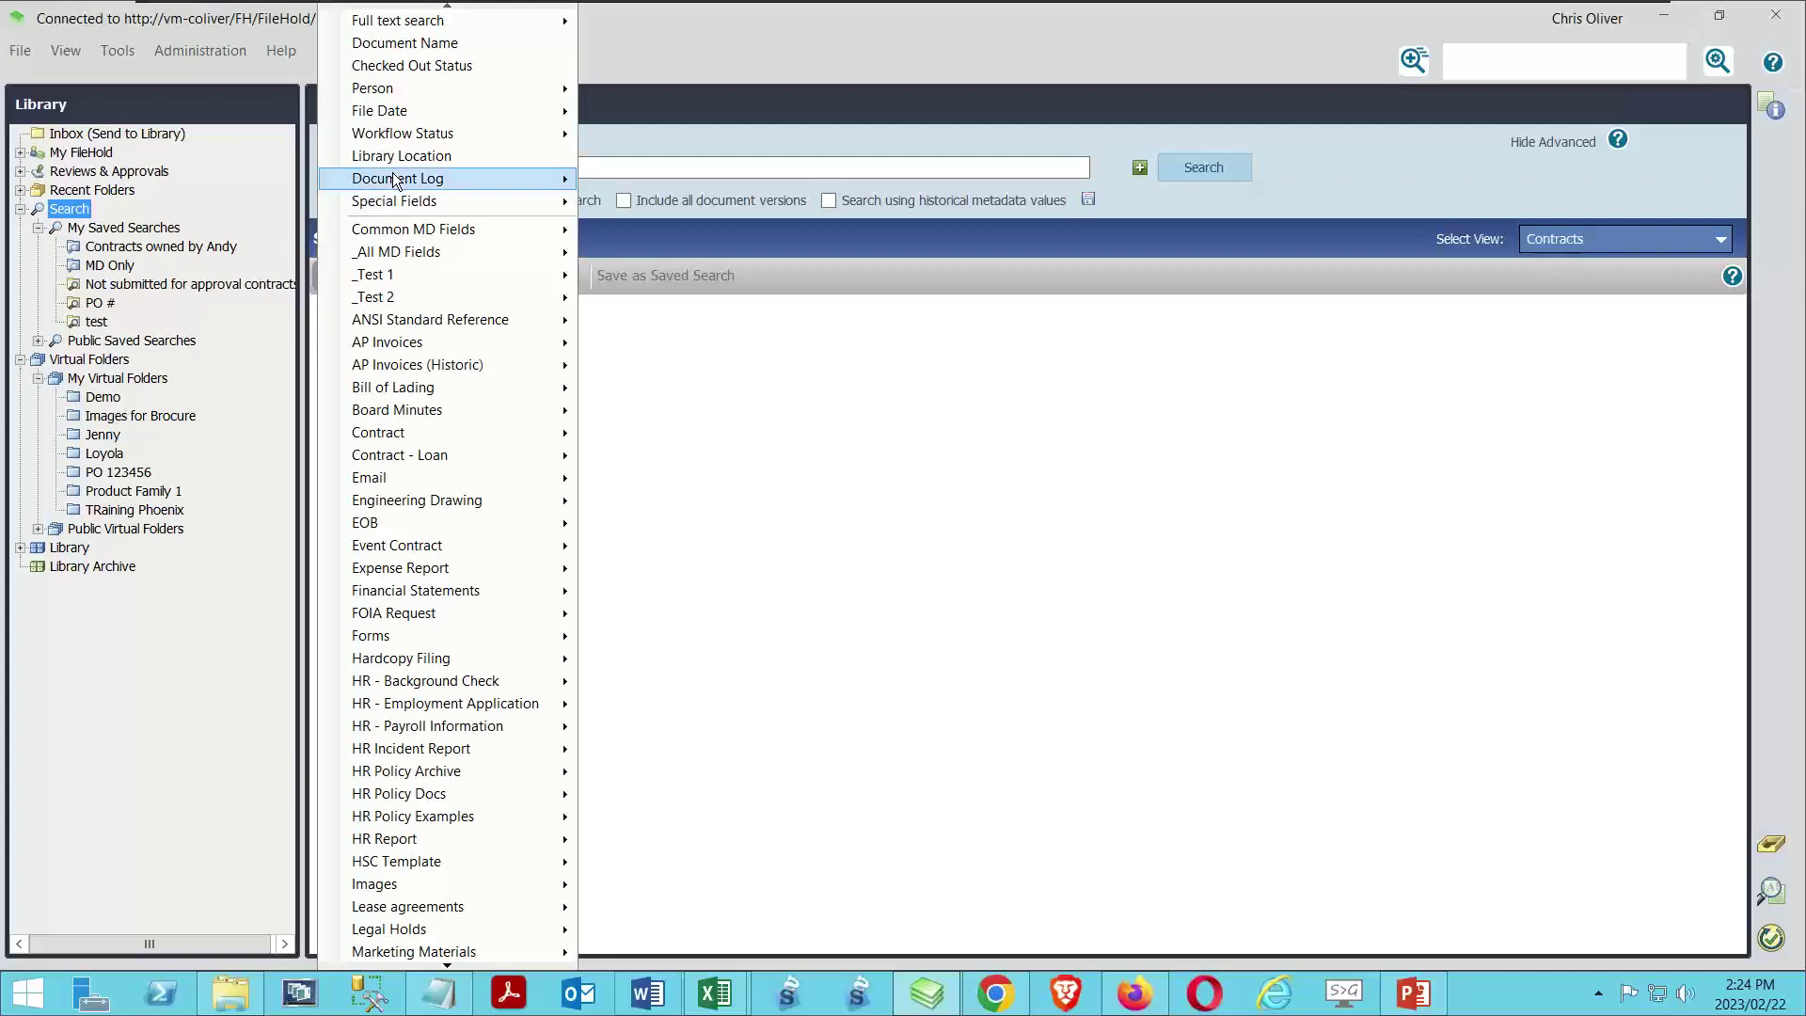
mouse_move(402, 240)
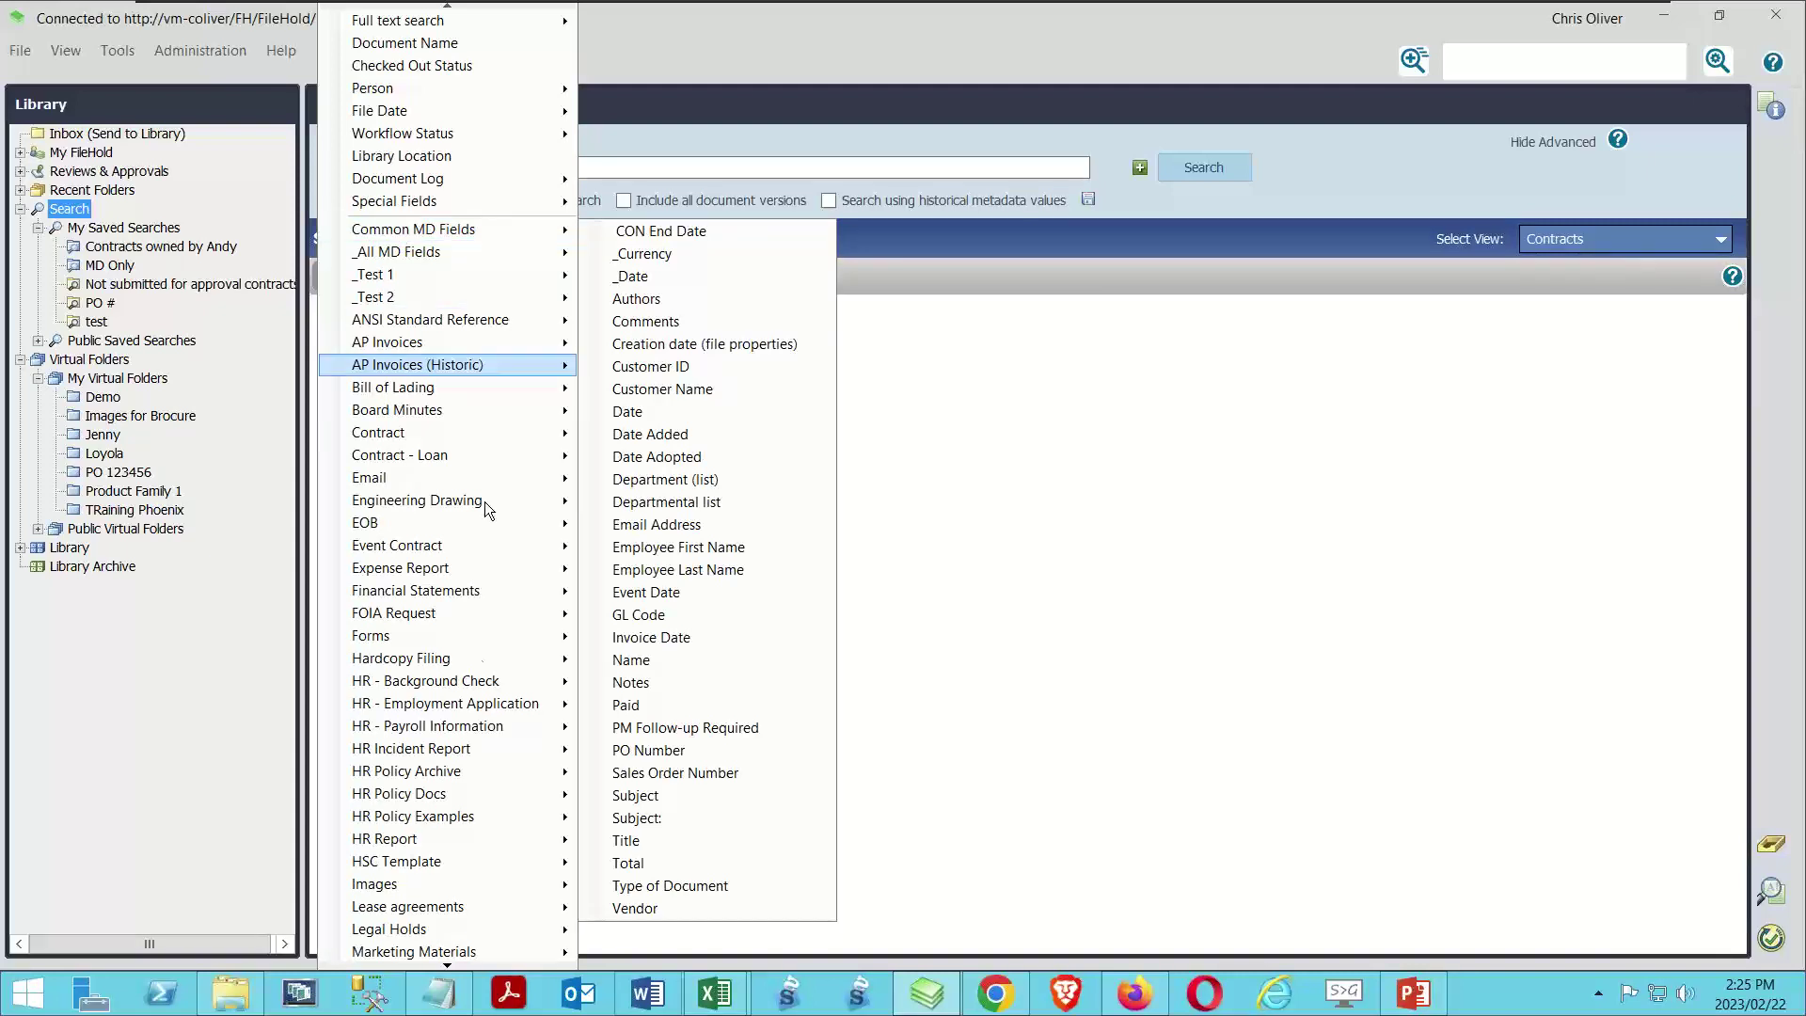
mouse_move(497, 240)
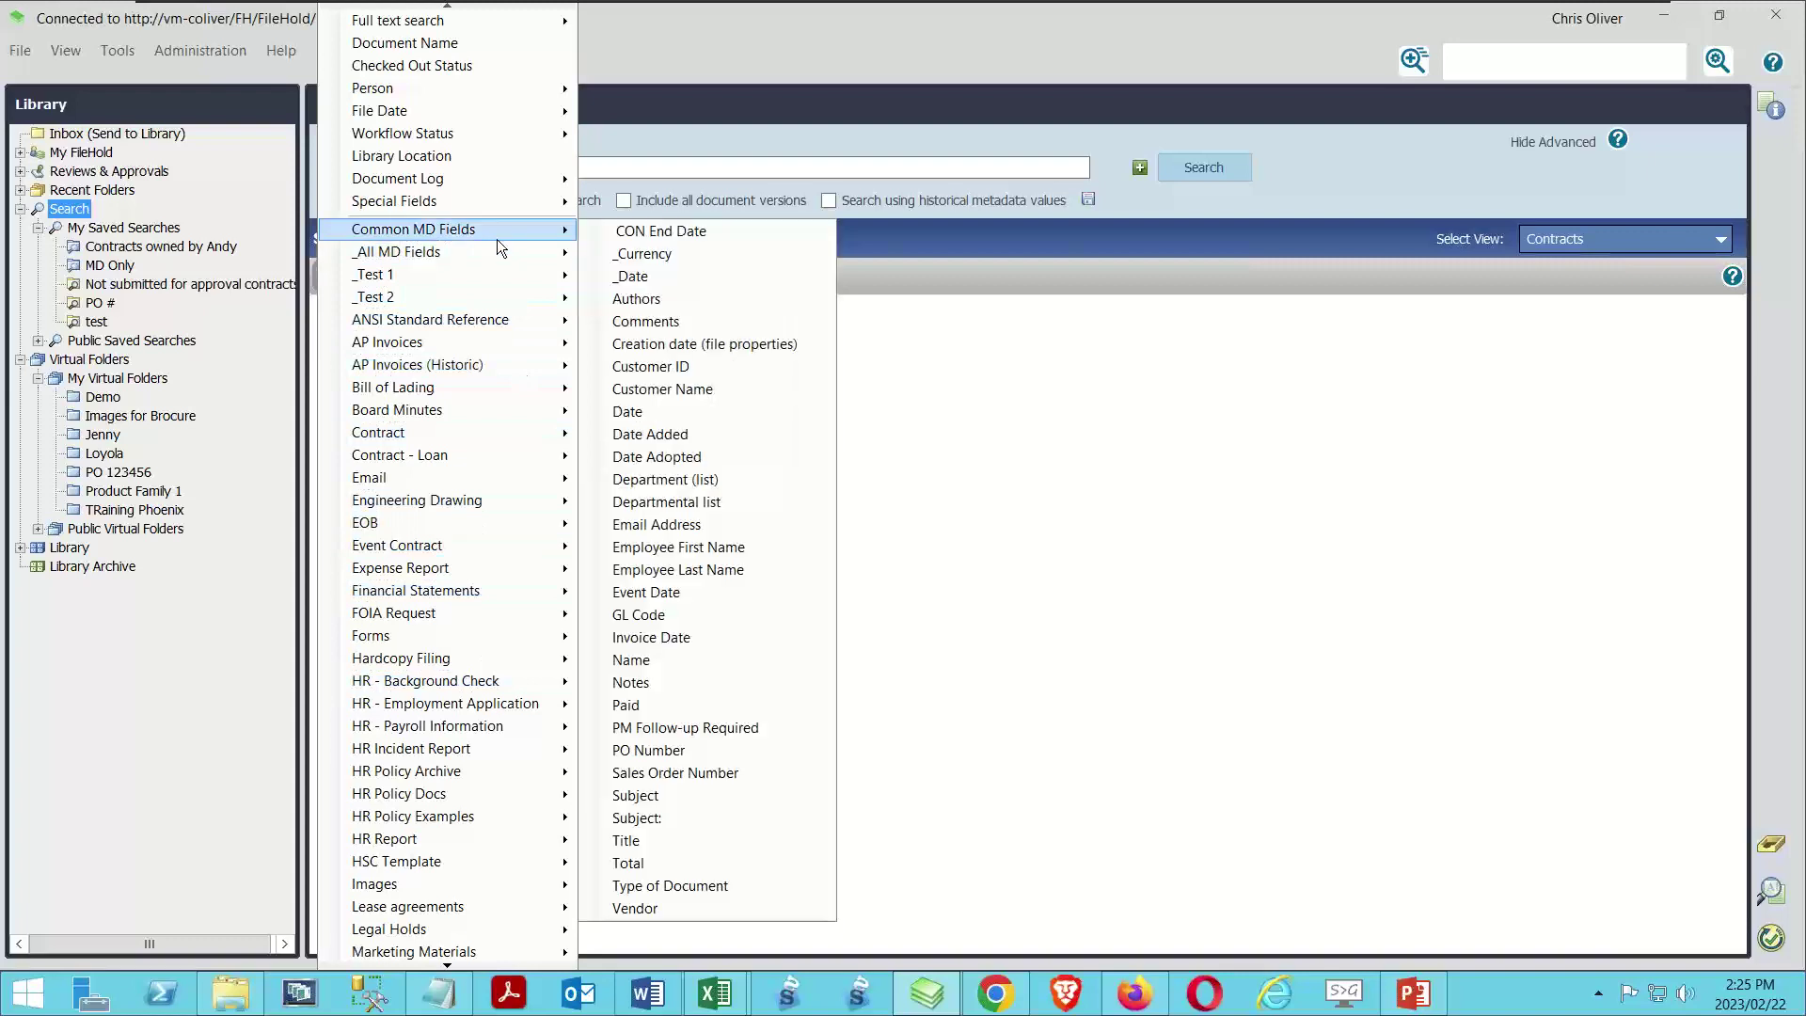
mouse_move(442, 389)
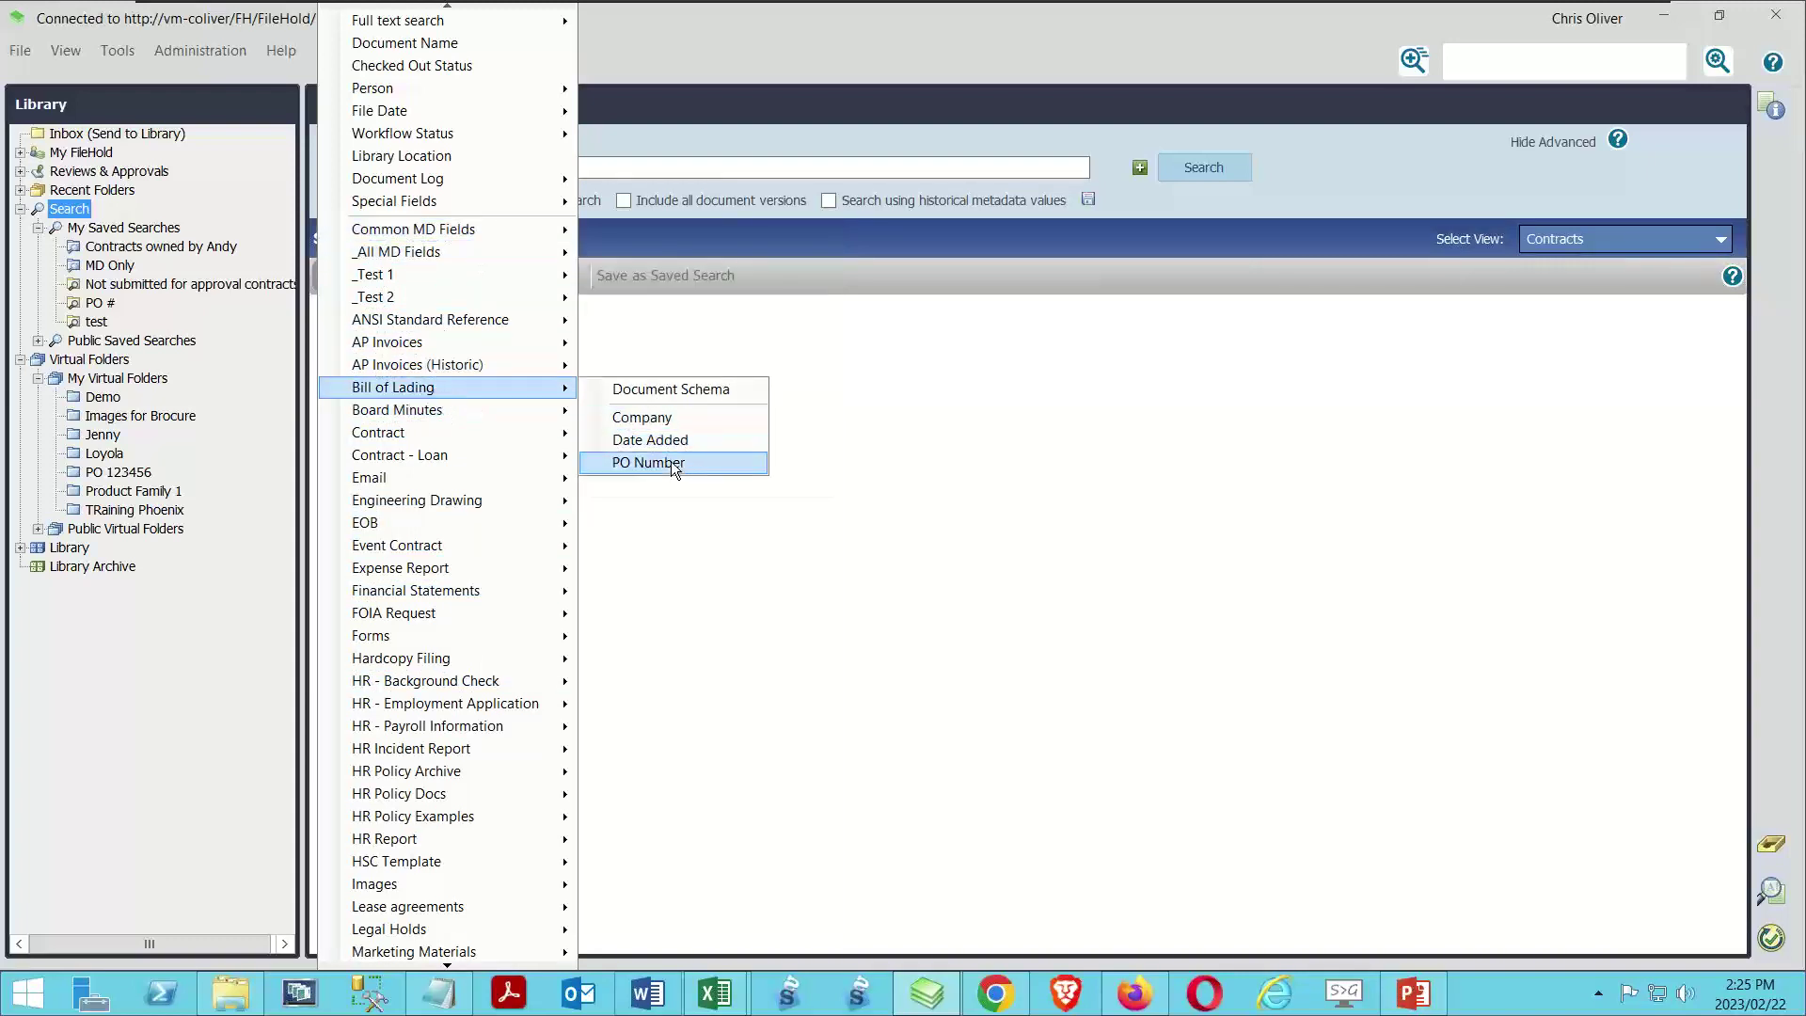
mouse_move(467, 346)
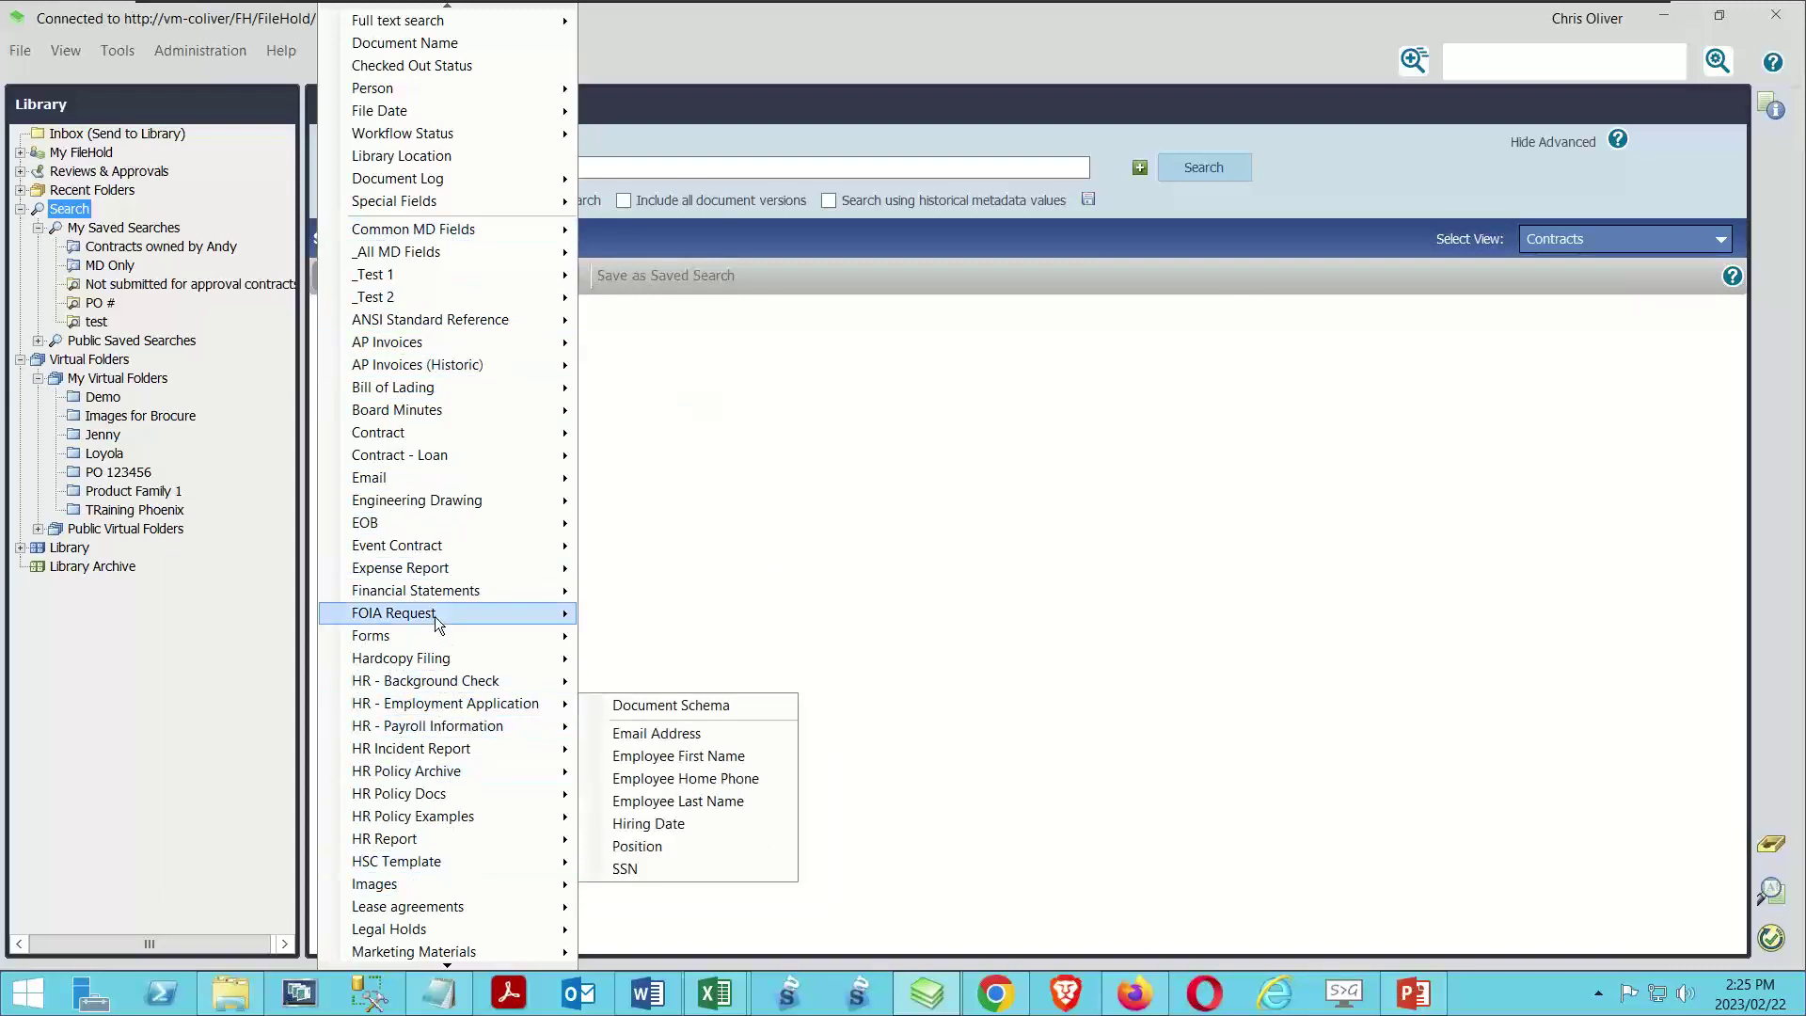
scroll(421, 856, down, 2)
mouse_move(407, 882)
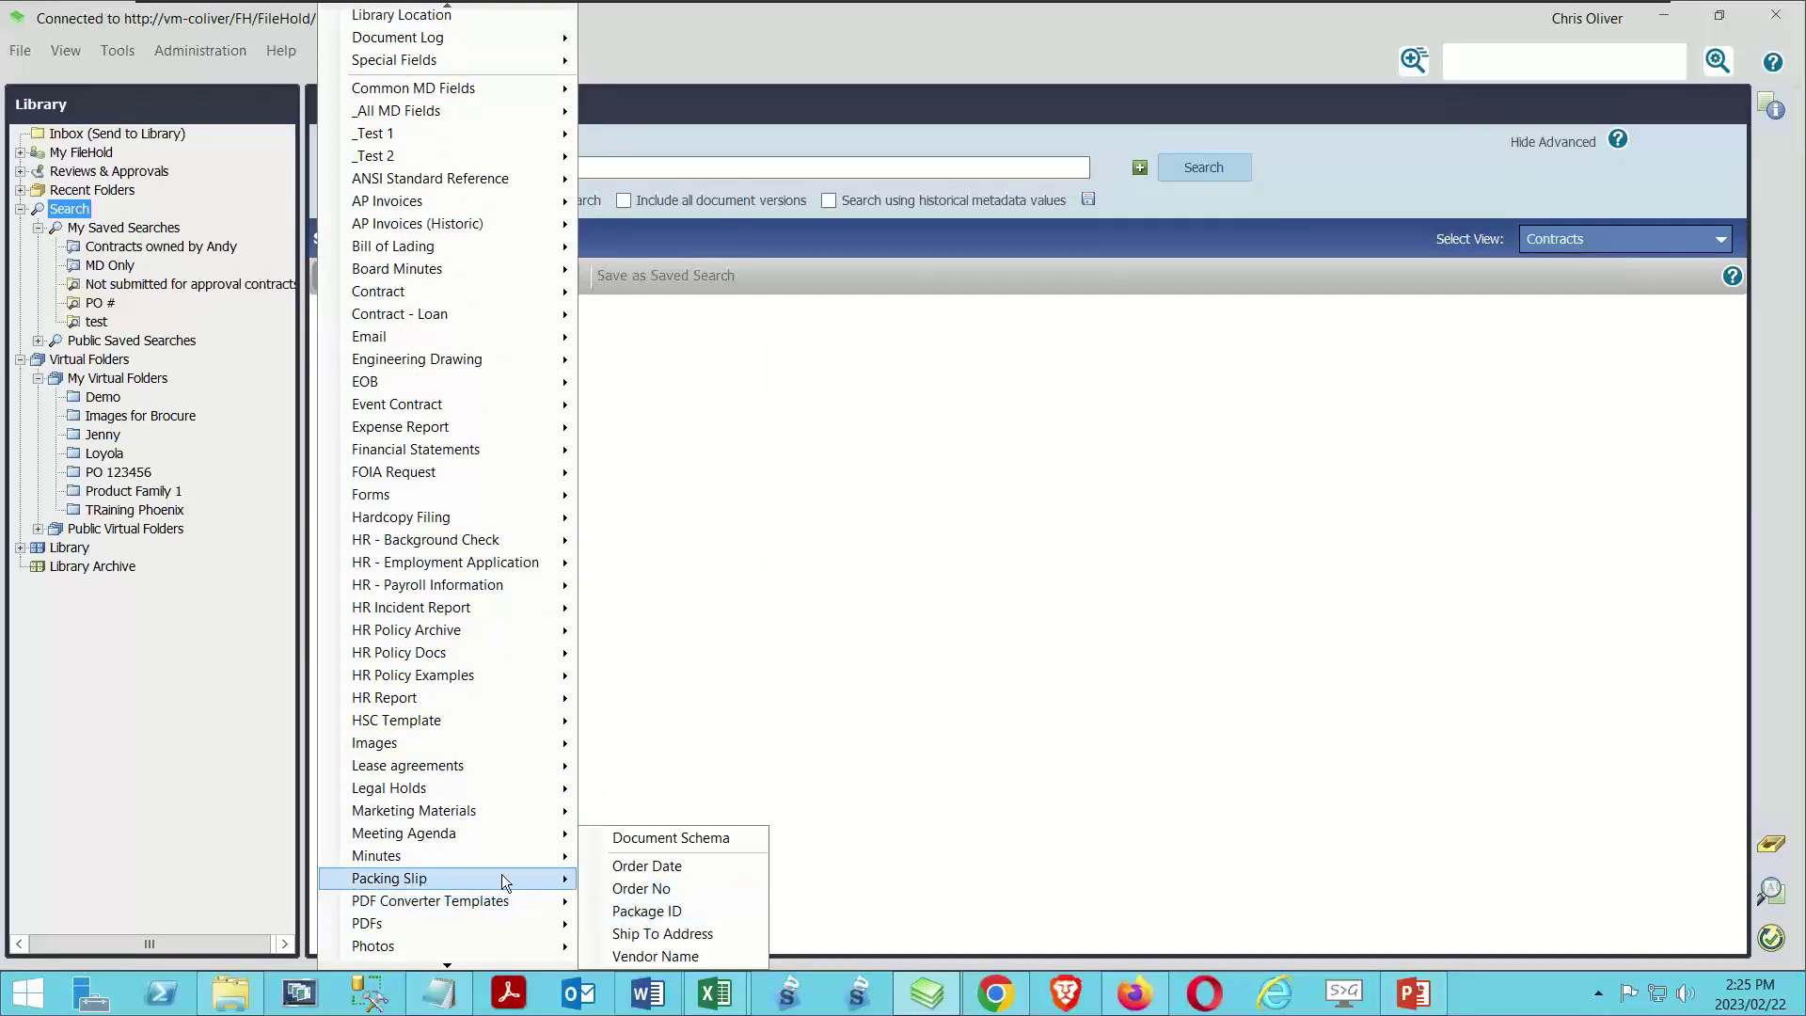
scroll(408, 429, up, 3)
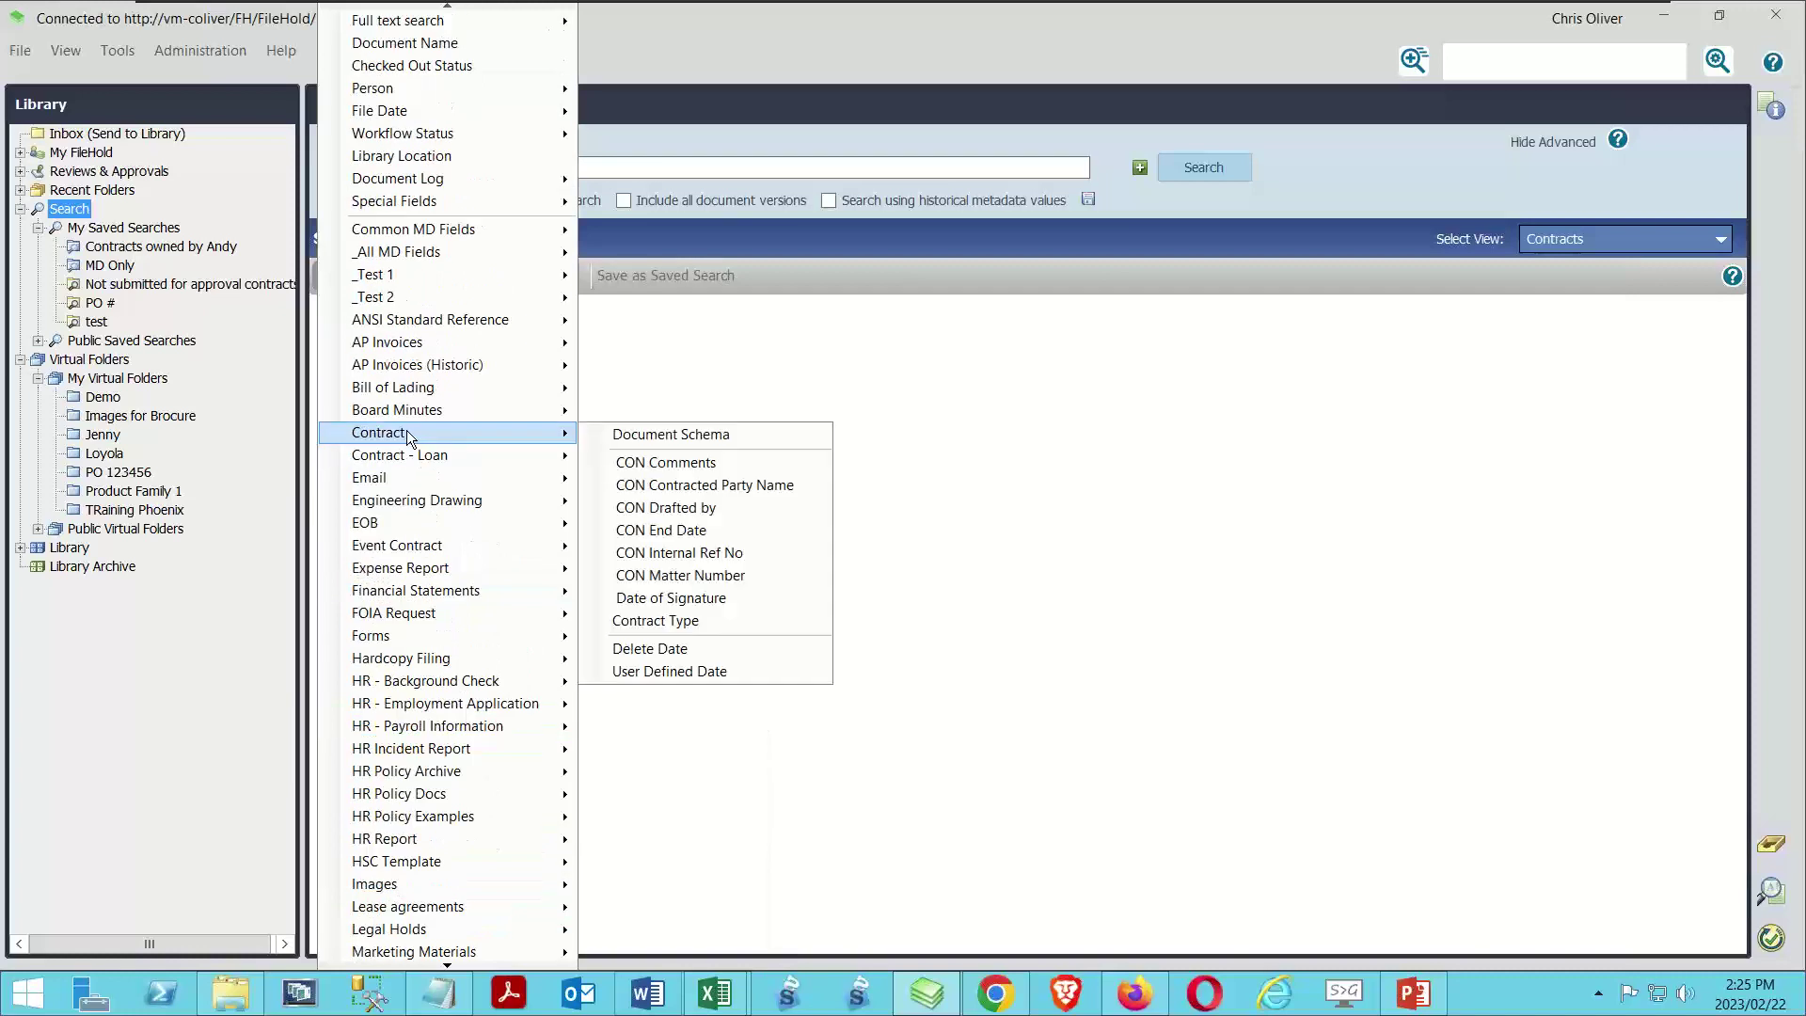
mouse_move(452, 235)
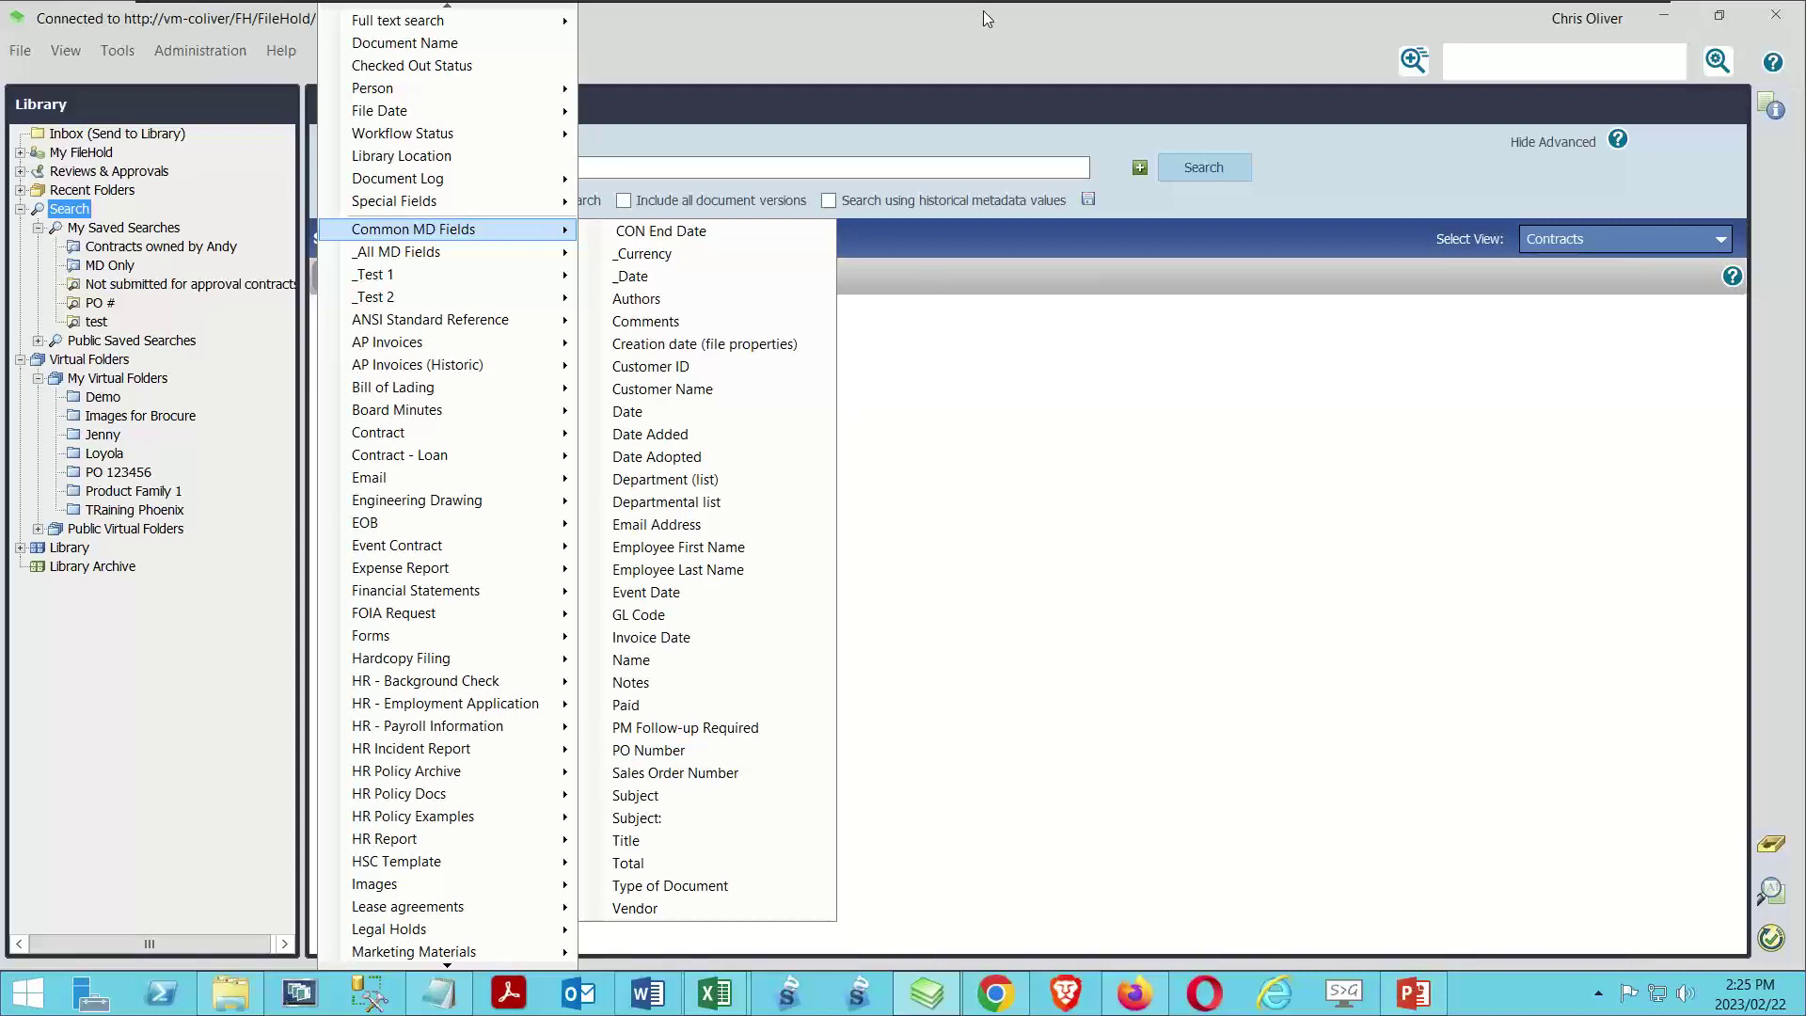
click(963, 38)
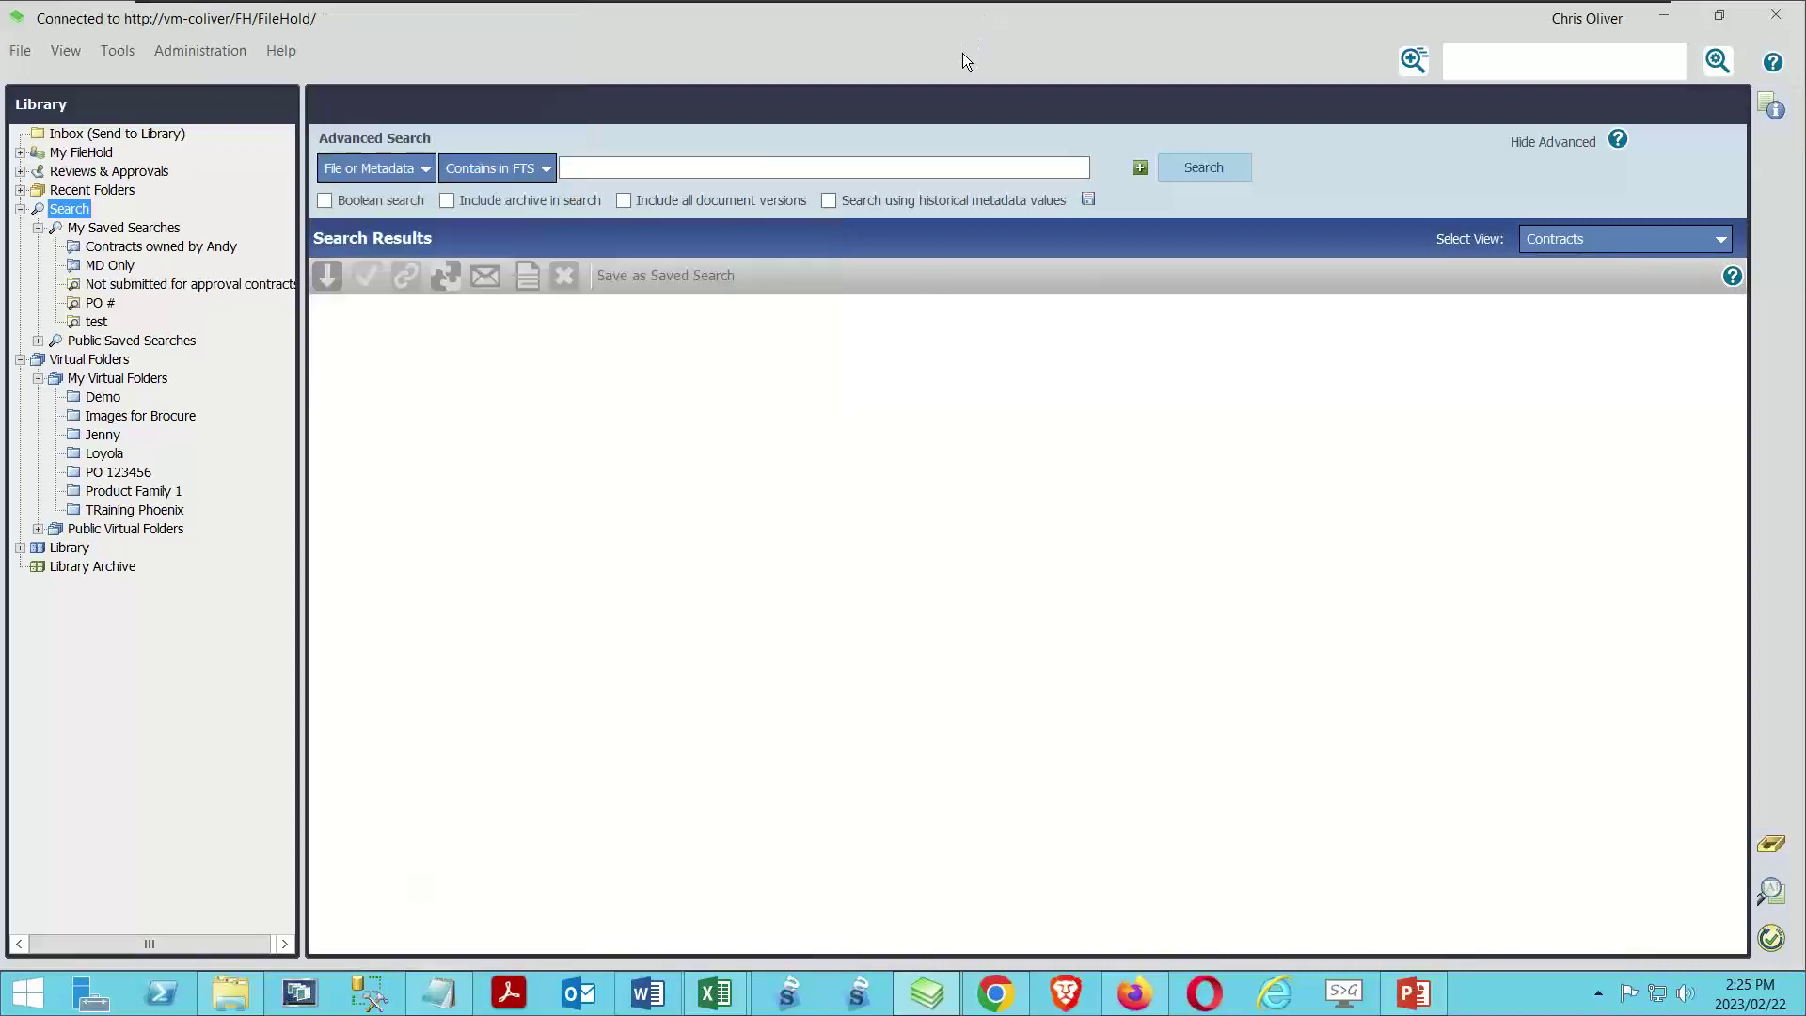